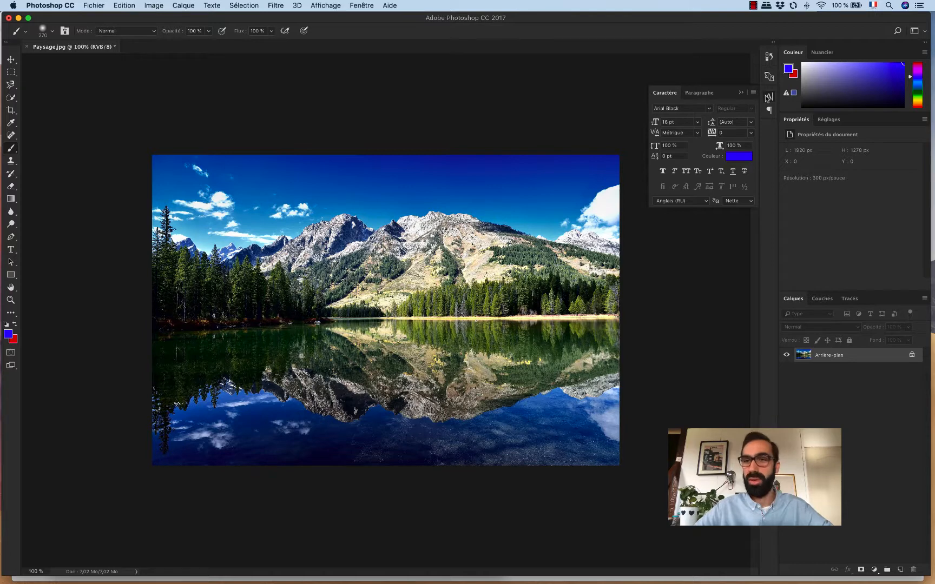
Hide the character settings and set the brush to 123 px with 100 % hardness
click(765, 95)
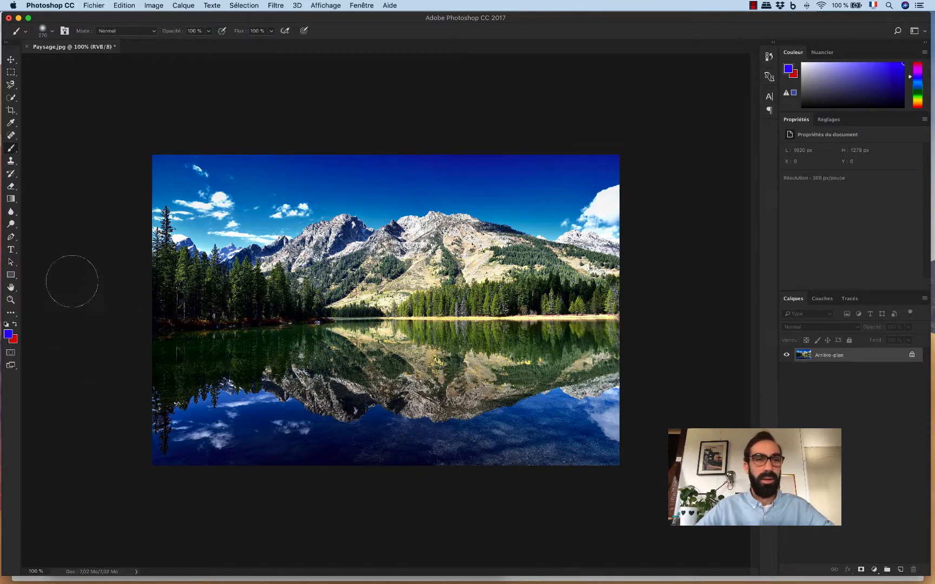
click(47, 33)
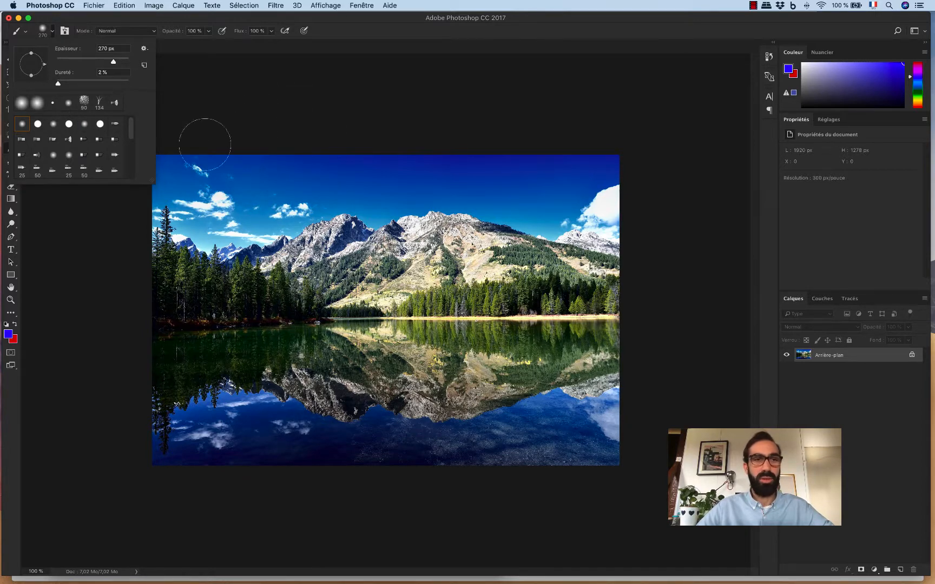
mouse_move(112, 61)
mouse_down()
mouse_move(93, 61)
mouse_move(64, 83)
mouse_move(76, 83)
mouse_up()
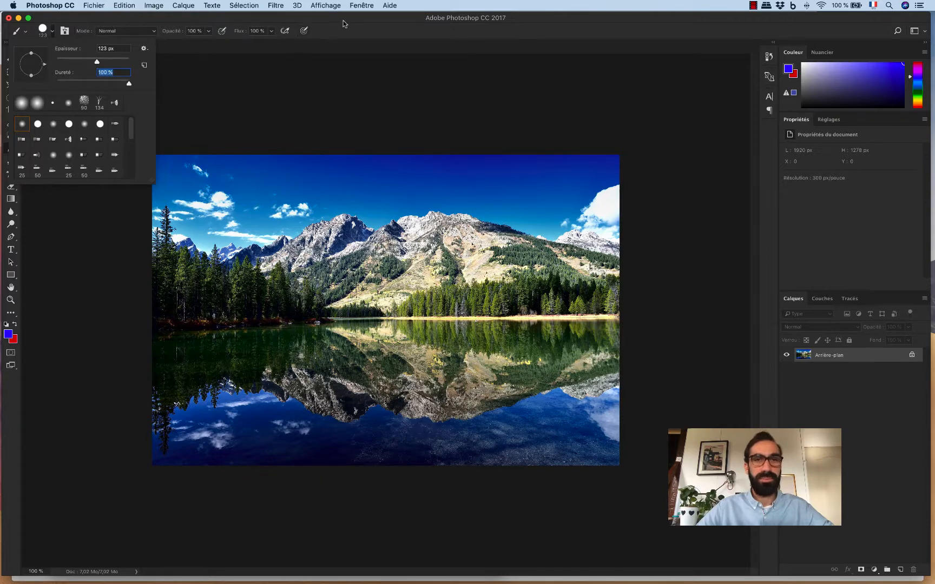
click(361, 31)
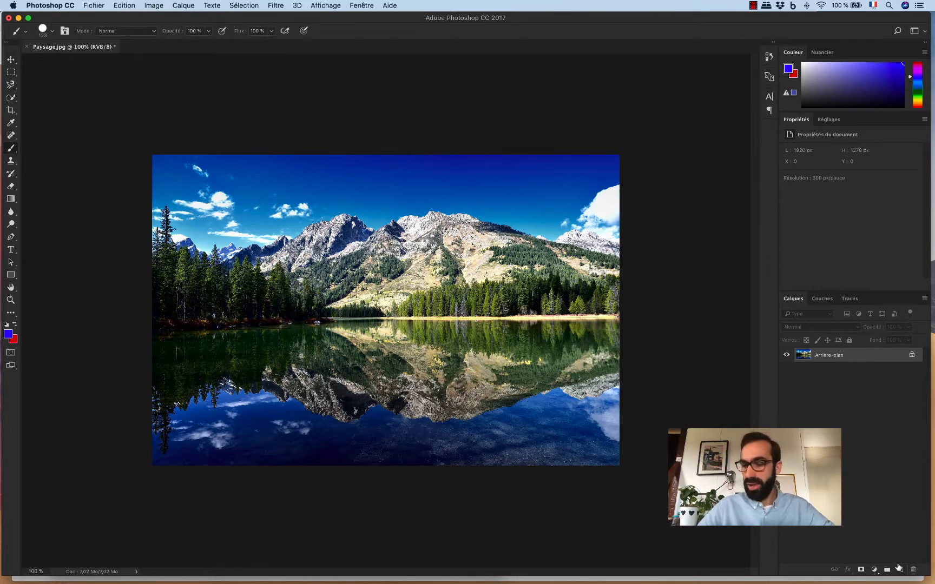
Add a new layer, swap the foreground color to red, and paint a looping freehand stroke across the left and center of the landscape
click(900, 569)
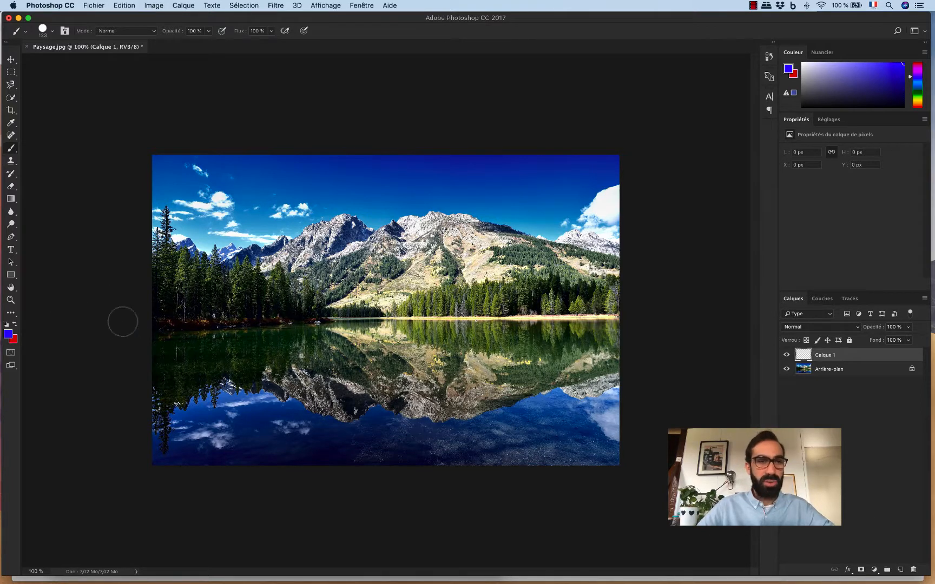
click(15, 324)
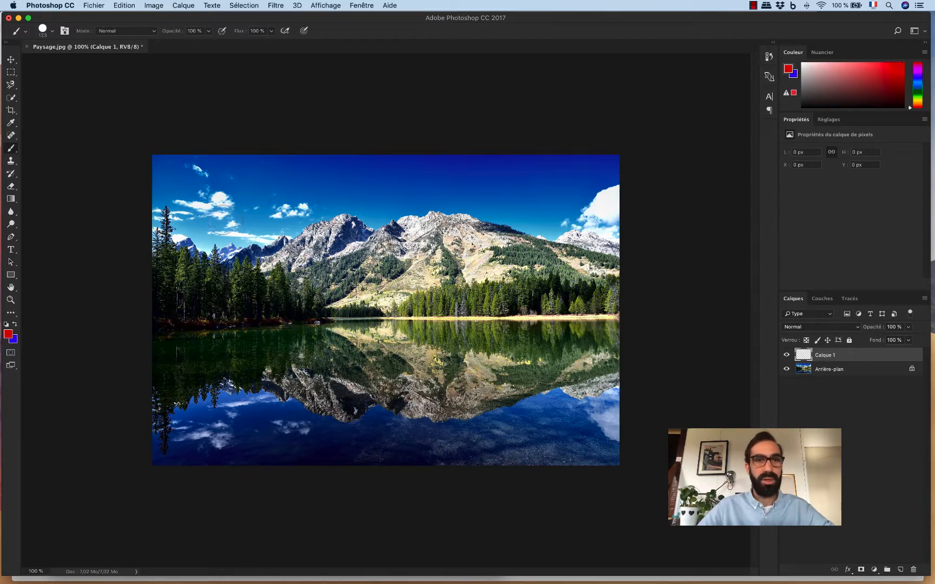
mouse_move(222, 219)
mouse_down()
mouse_move(263, 204)
mouse_move(298, 217)
mouse_move(331, 273)
mouse_move(419, 268)
mouse_move(423, 211)
mouse_move(373, 226)
mouse_move(322, 295)
mouse_move(235, 290)
mouse_move(316, 352)
mouse_move(377, 364)
mouse_move(414, 341)
mouse_up()
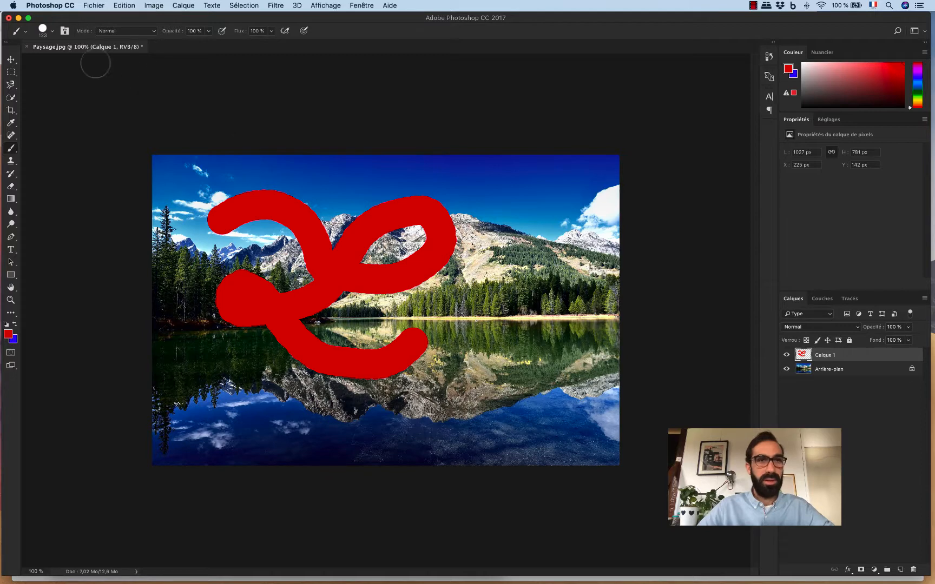
Reduce the brush size to 53 px and paint a thinner looping red stroke over the sky and mountain on the right
click(46, 31)
click(75, 61)
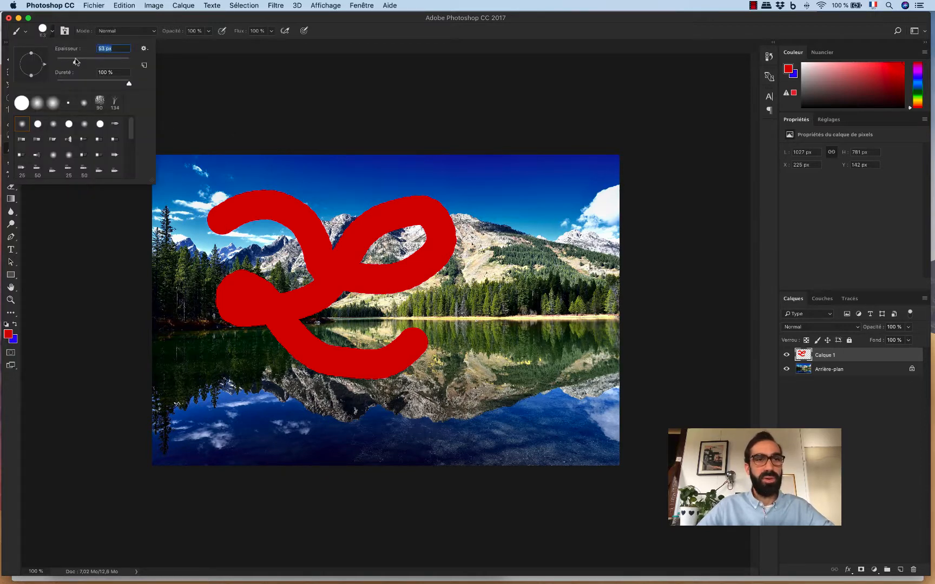
click(447, 182)
mouse_move(445, 181)
mouse_down()
mouse_move(552, 194)
mouse_move(554, 268)
mouse_up()
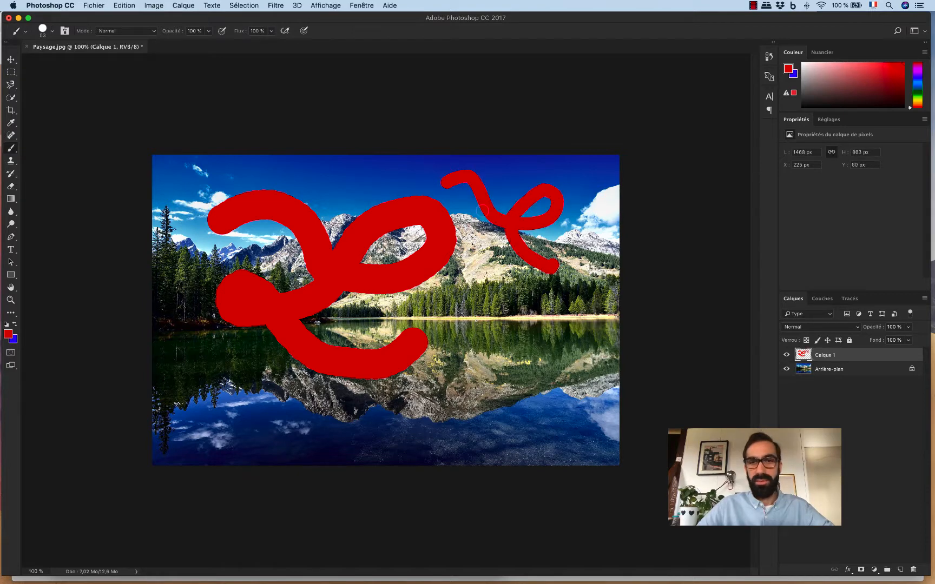
Set the brush size to 284 px and paint a very thick red stroke over the left half of the landscape
click(46, 31)
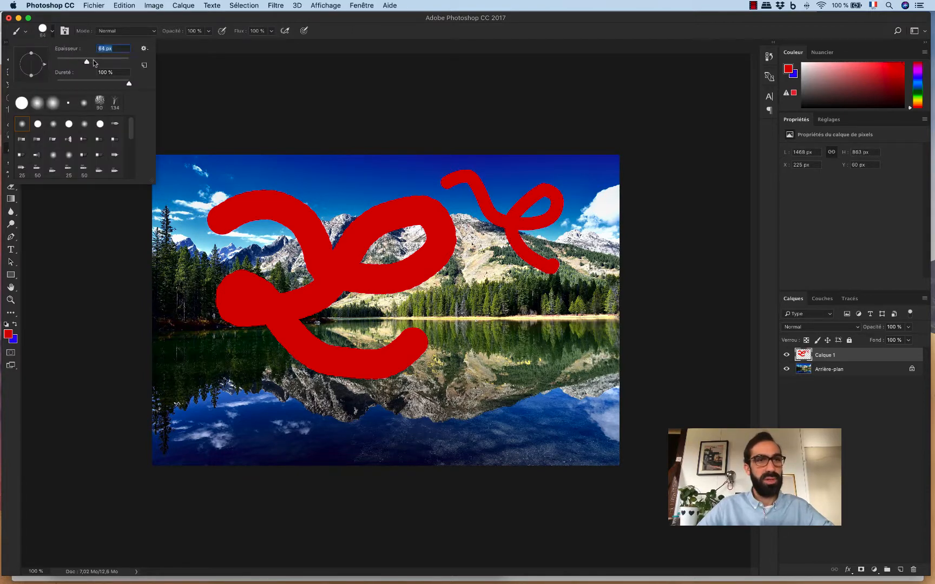
drag(103, 63, 104, 63)
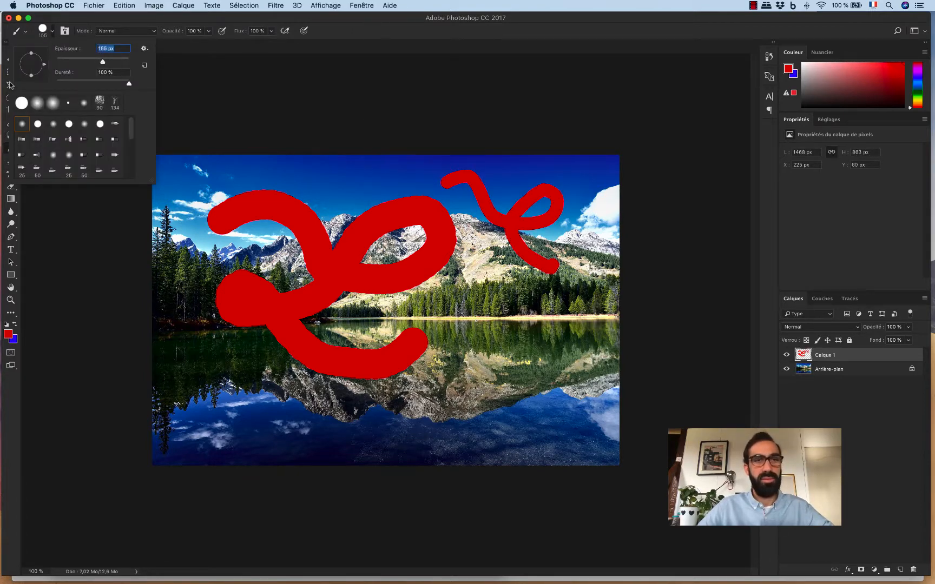
text(284)
key(Return)
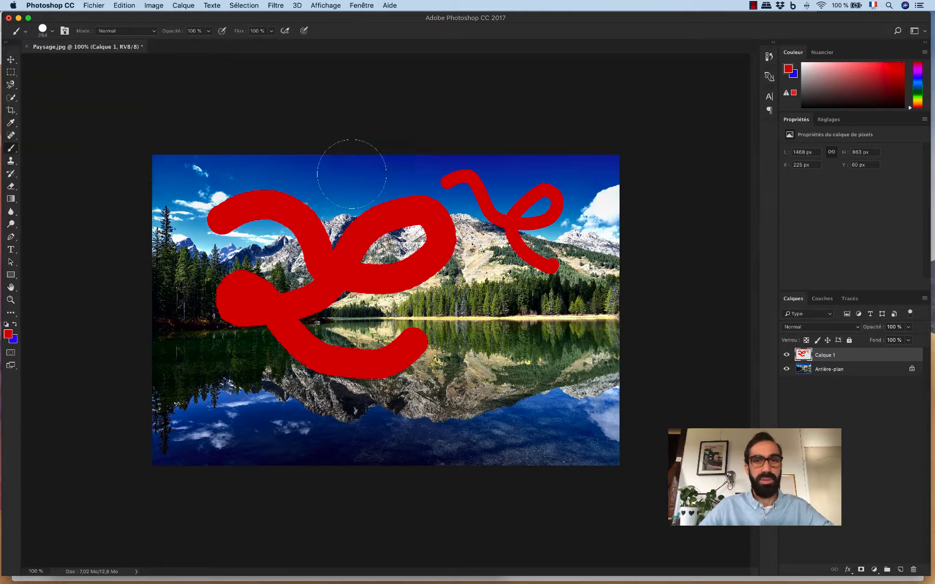
mouse_move(320, 179)
mouse_down()
mouse_move(315, 239)
mouse_move(424, 260)
mouse_move(384, 221)
mouse_move(242, 276)
mouse_move(238, 344)
mouse_move(305, 389)
mouse_up()
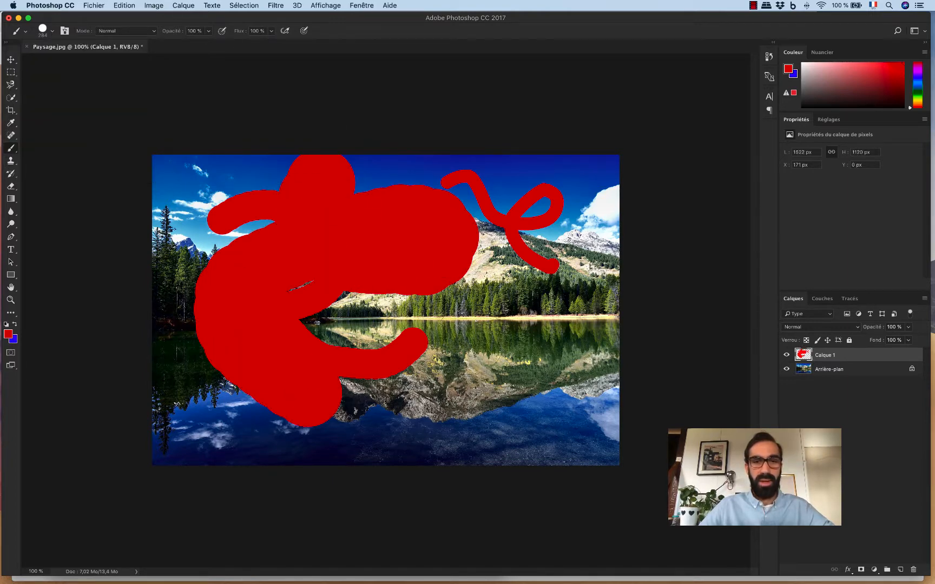
Set the brush size to 49 px and paint two thin freehand red strokes in the upper right of the image
click(45, 32)
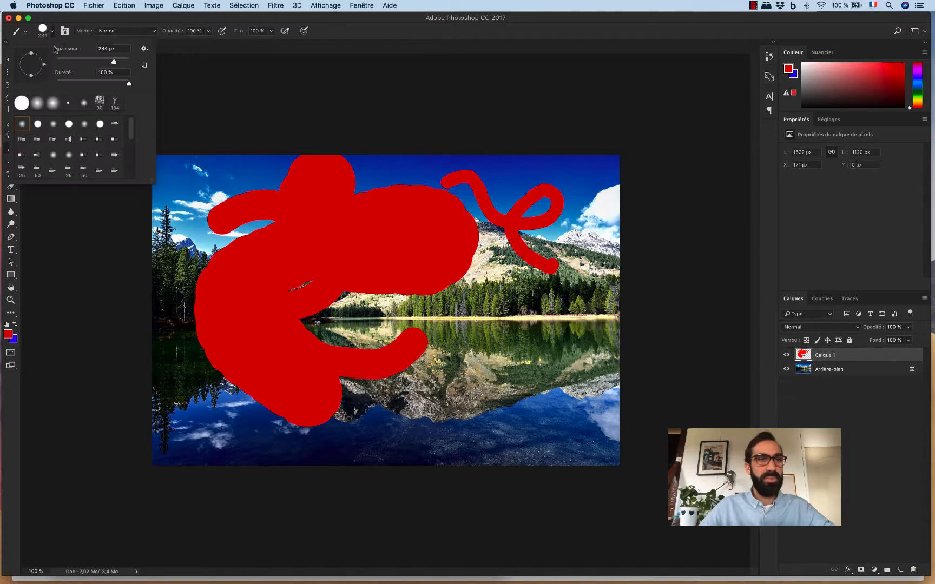
click(74, 61)
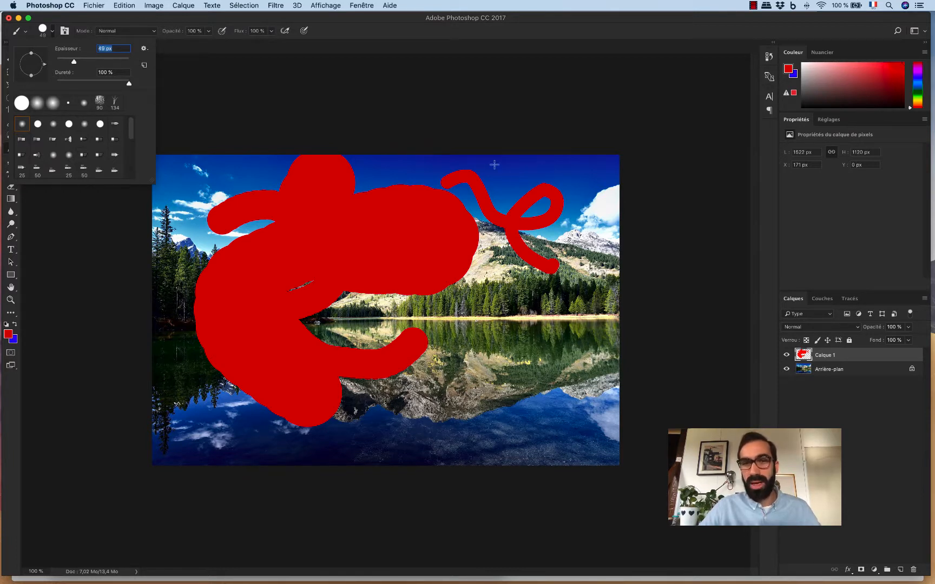
mouse_move(494, 173)
mouse_down()
mouse_move(503, 186)
mouse_move(519, 182)
mouse_up()
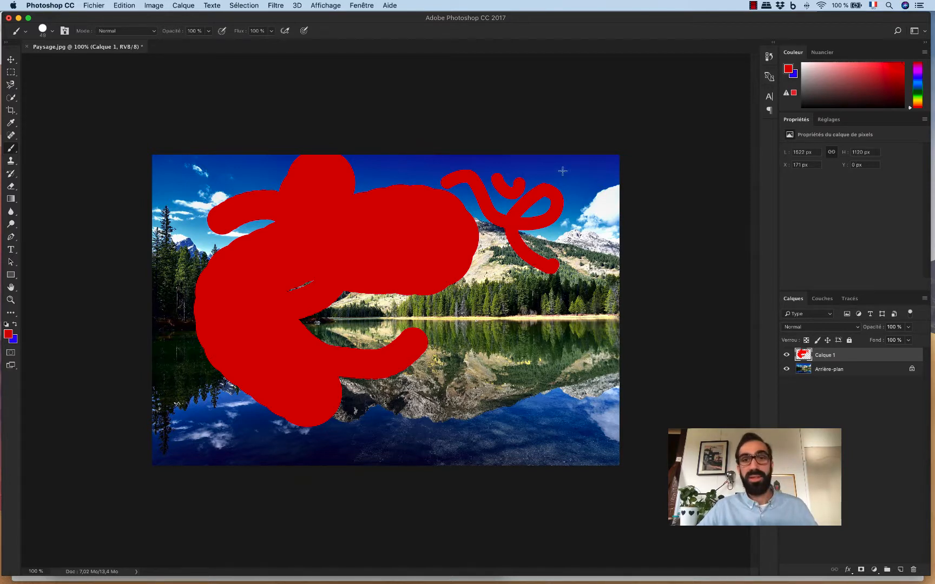
mouse_move(586, 177)
mouse_down()
mouse_move(586, 224)
mouse_move(580, 258)
mouse_move(513, 288)
mouse_move(515, 311)
mouse_up()
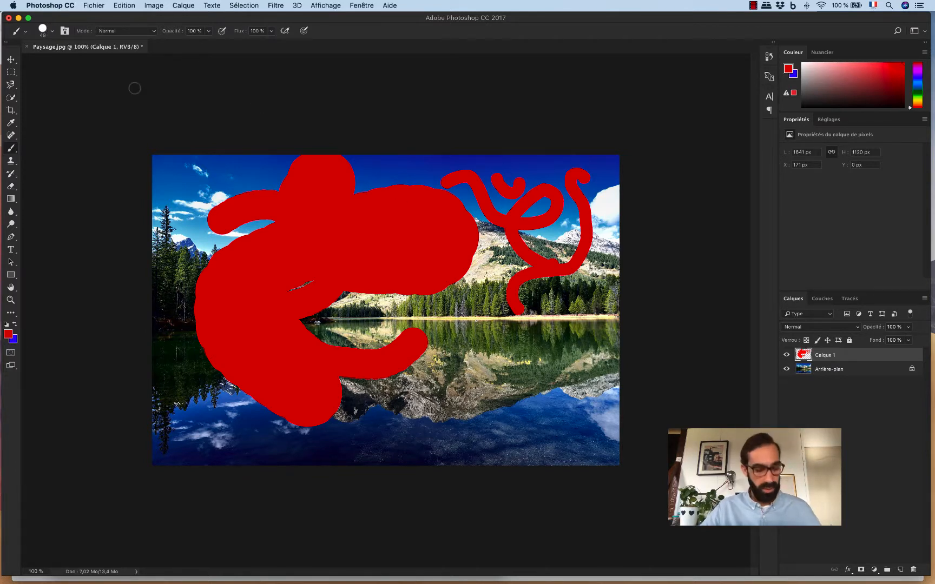
Erase all the painted strokes from layer Calque 1 and clear the selection
key(super+a)
key(BackSpace)
key(super+d)
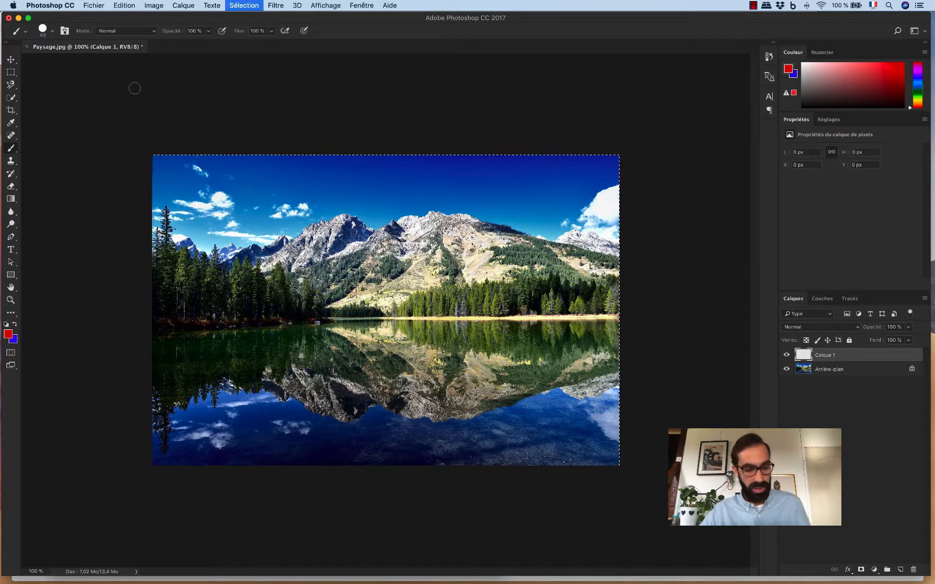
Paint a straight horizontal red stroke about 1180 px long across the sky with the 49 px, 100 % hardness brush
click(42, 28)
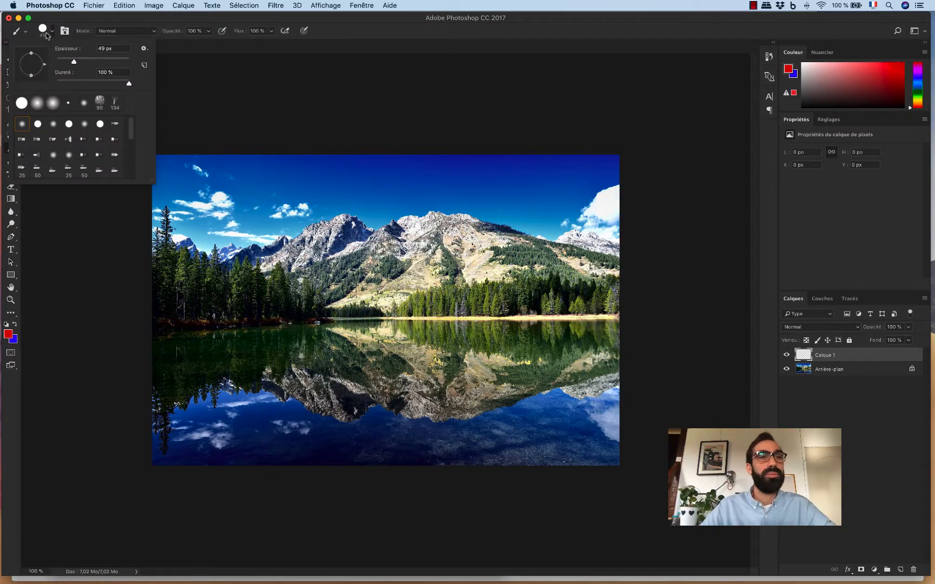
click(345, 25)
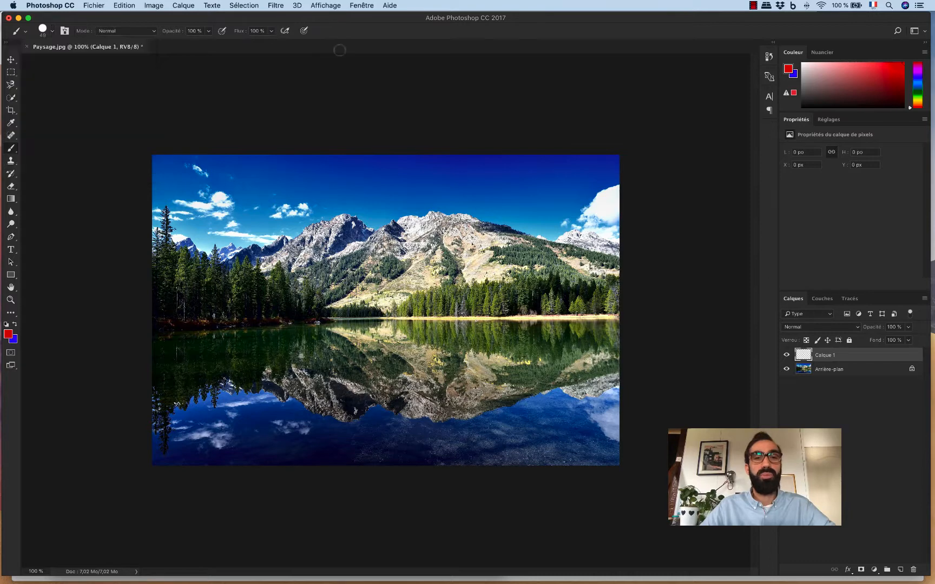
drag(222, 188, 498, 191)
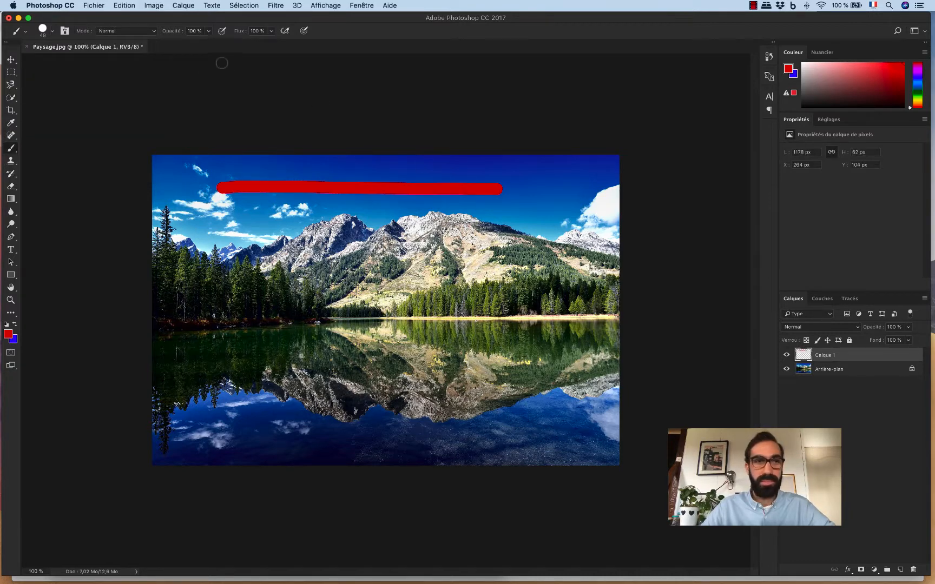
Lower the brush hardness strongly and paint a soft horizontal red stroke across the mountain peaks, below the hard-edged one
click(47, 33)
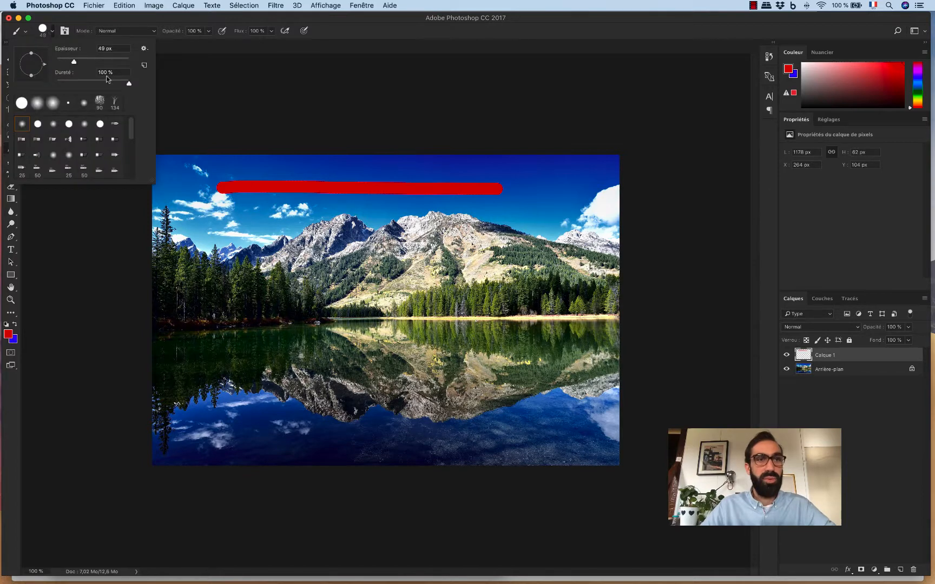
drag(124, 86, 70, 79)
click(379, 30)
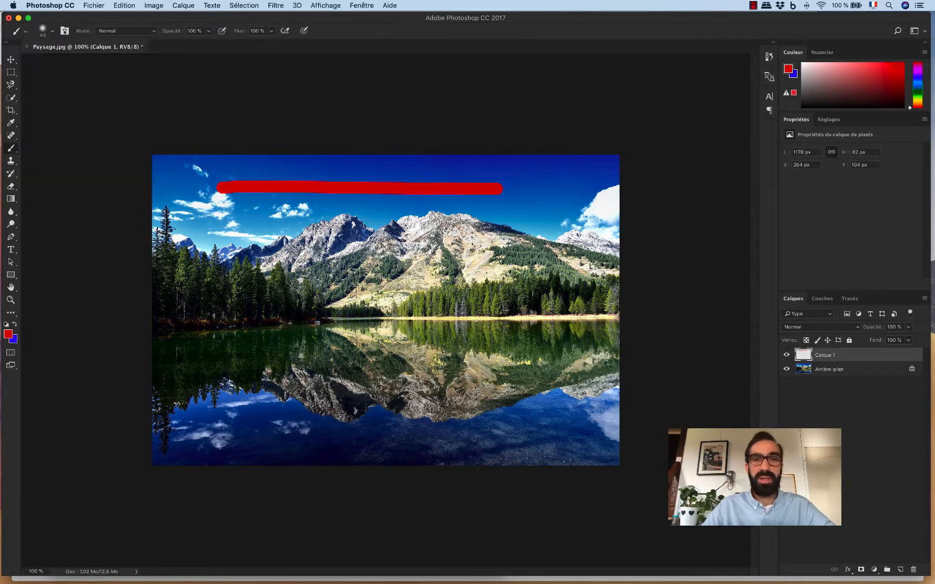
drag(207, 224, 506, 223)
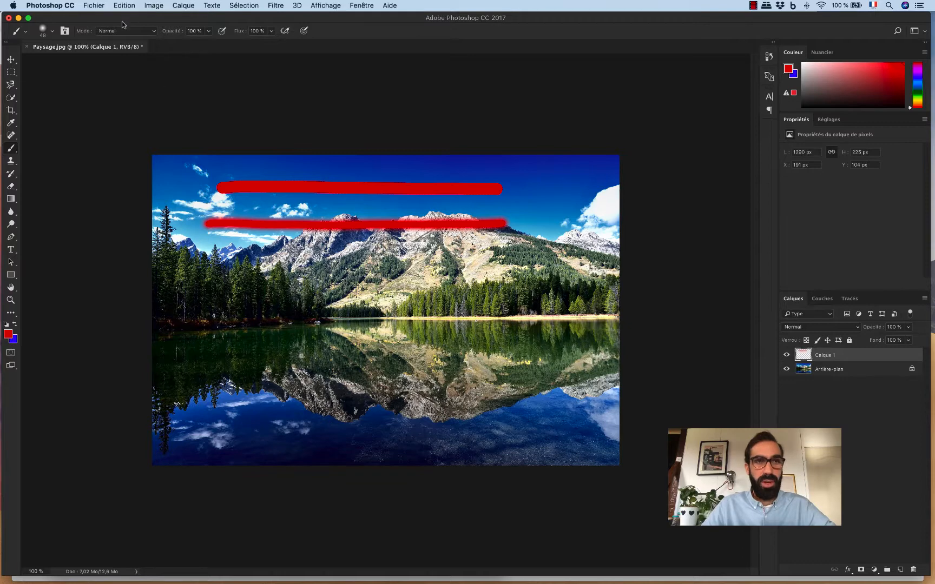
Set the brush hardness to 46 % and paint a shorter horizontal red stroke between the two existing ones
click(43, 31)
drag(63, 82, 89, 80)
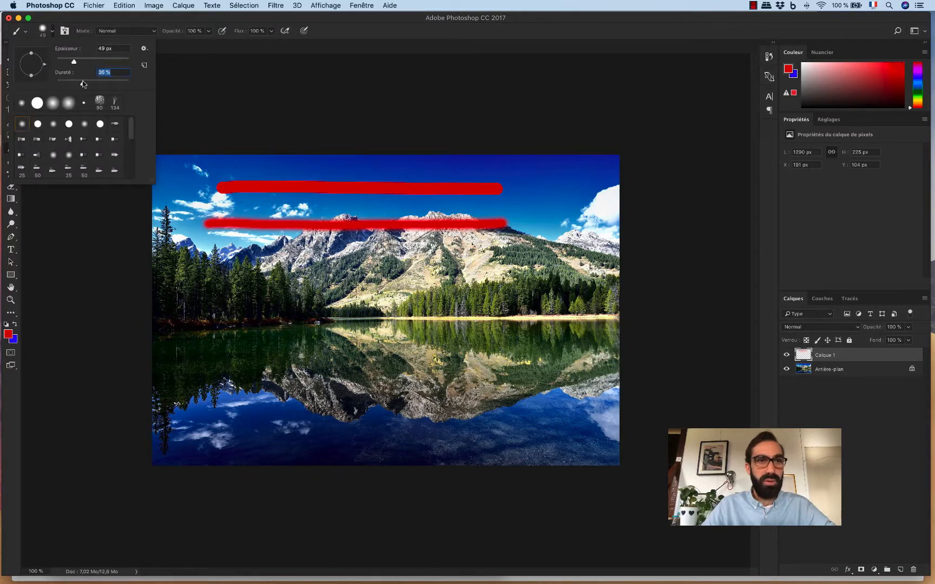
click(376, 43)
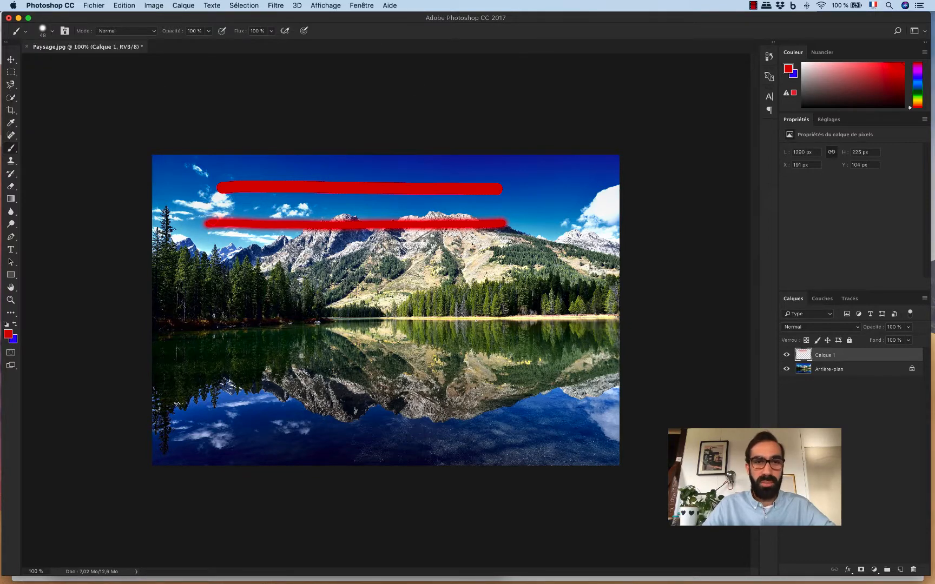
drag(211, 204, 412, 205)
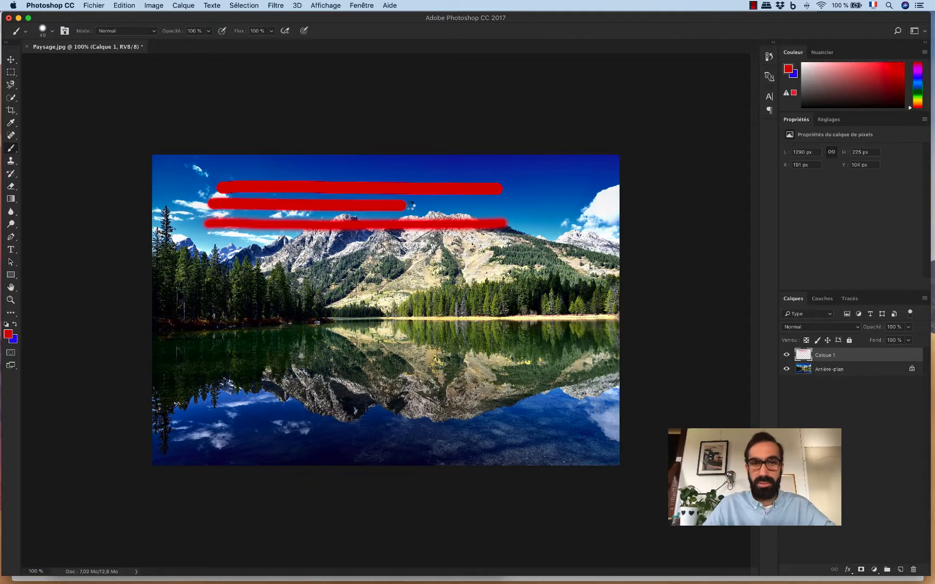
Compare the edge softness of the three red strokes at 300 % zoom
key(super+equal)
key(super+equal)
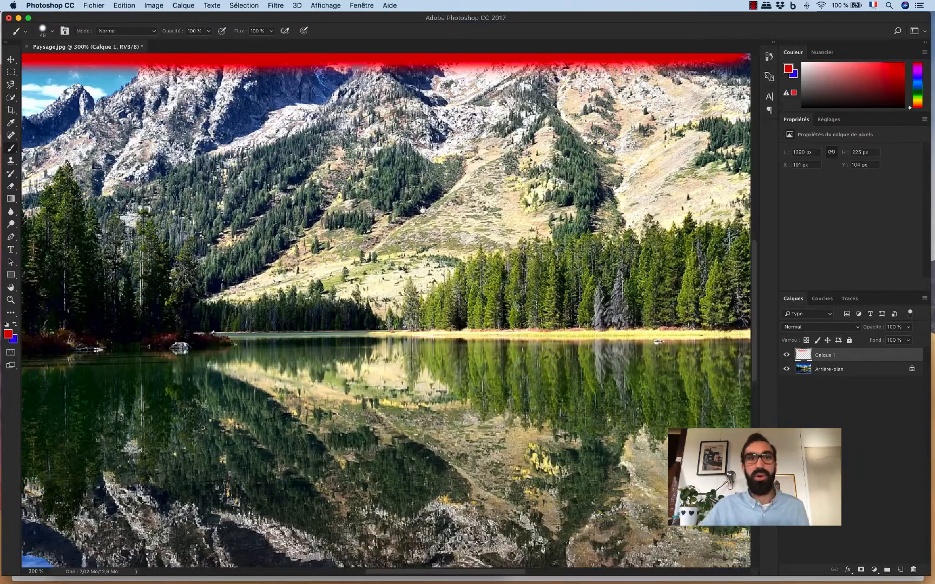
scroll(498, 241, up, 10)
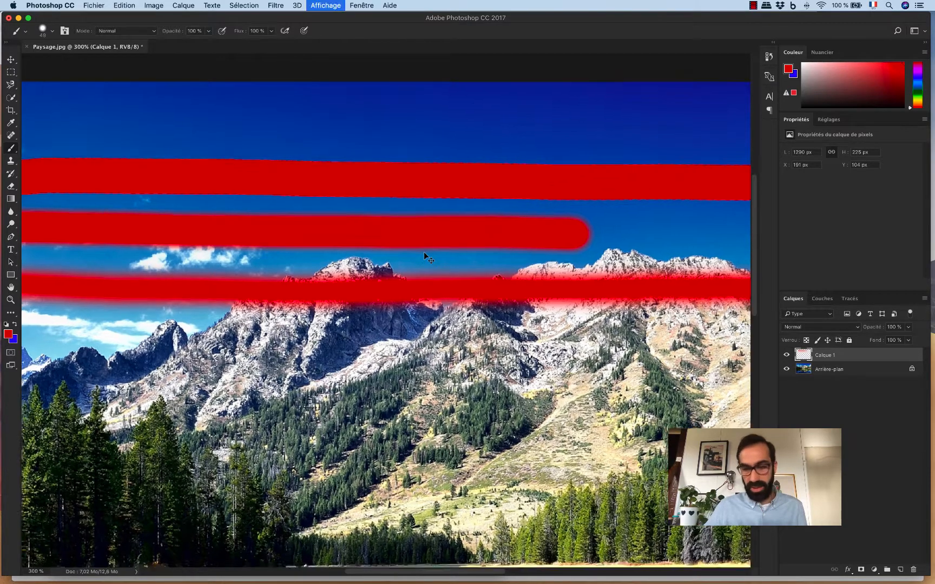
key(super+minus)
key(super+minus)
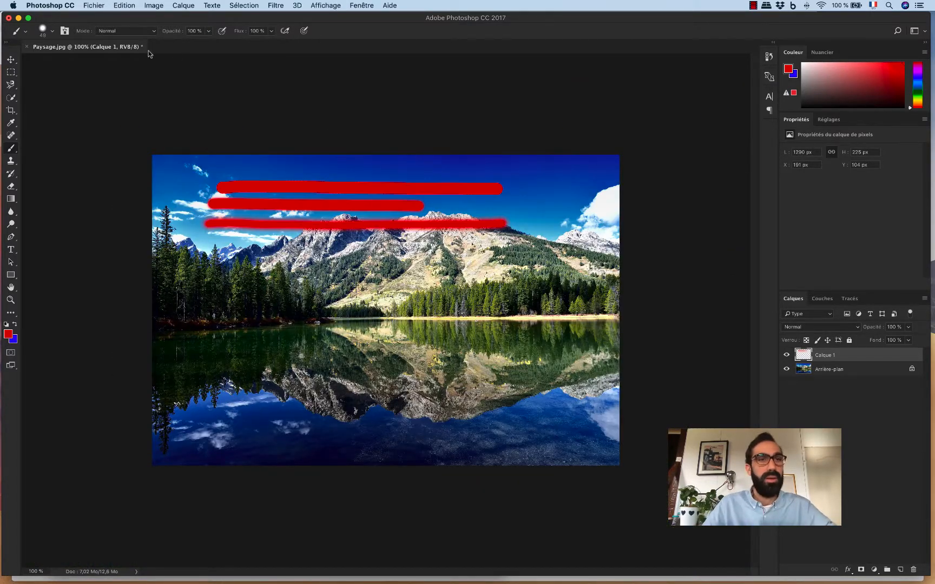
Adjust the brush size and hardness, and paint another freehand red stroke from the right side of the mountain down to the forest
click(42, 31)
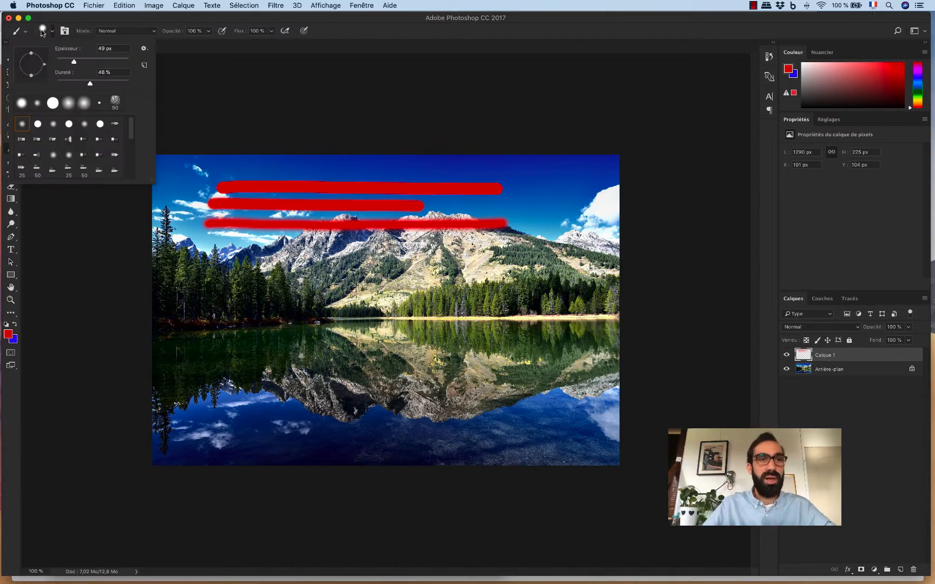
click(84, 17)
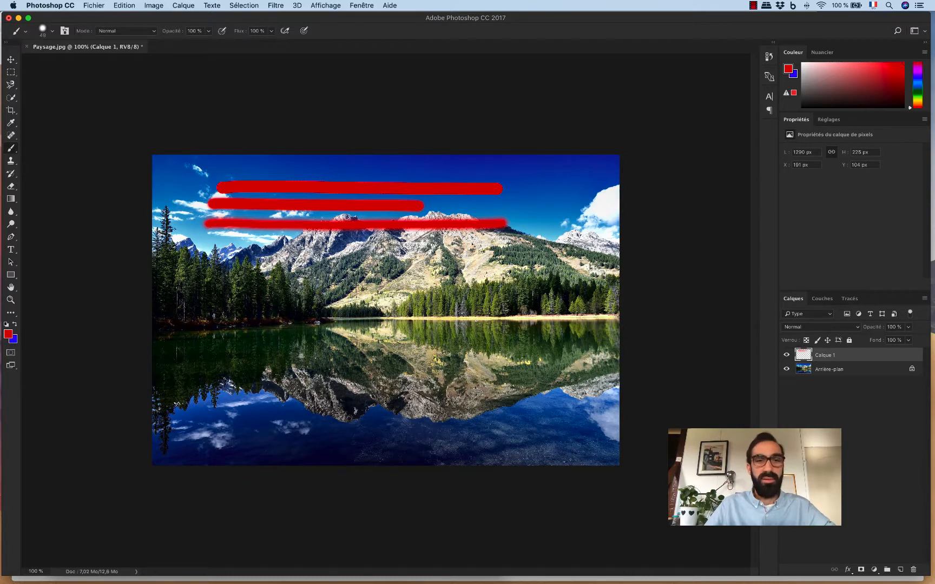
right_click(279, 295)
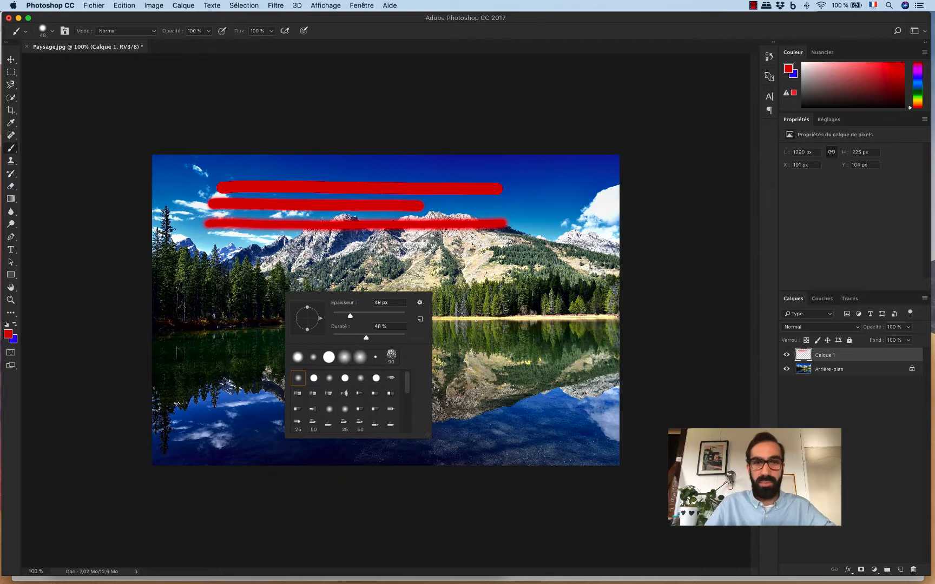
drag(352, 313, 383, 337)
mouse_move(492, 254)
mouse_down()
mouse_move(512, 313)
mouse_move(424, 303)
mouse_move(420, 311)
mouse_up()
Set the foreground colour to the green 12ff00
click(8, 334)
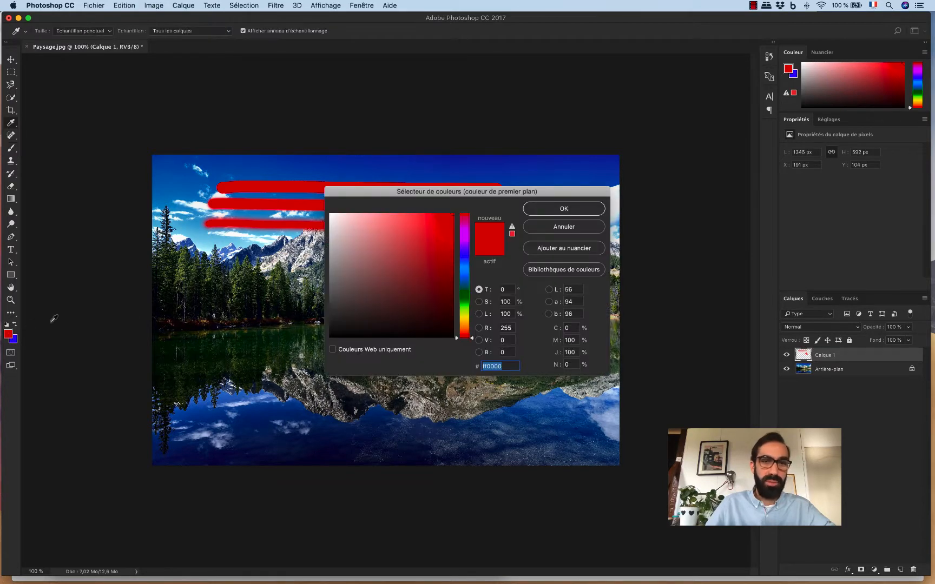
click(474, 298)
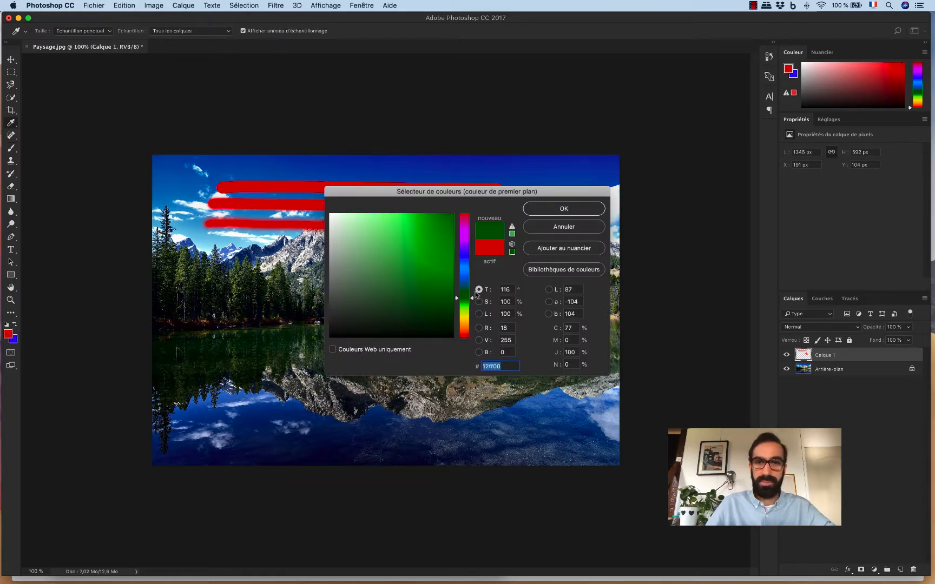
click(565, 210)
Paint a looping green stroke from the forest down into the lake on Calque 1 and toggle that layer's visibility off and on
mouse_move(247, 281)
mouse_down()
mouse_move(205, 288)
mouse_move(238, 346)
mouse_move(277, 313)
mouse_move(253, 385)
mouse_move(370, 346)
mouse_move(352, 410)
mouse_move(397, 413)
mouse_up()
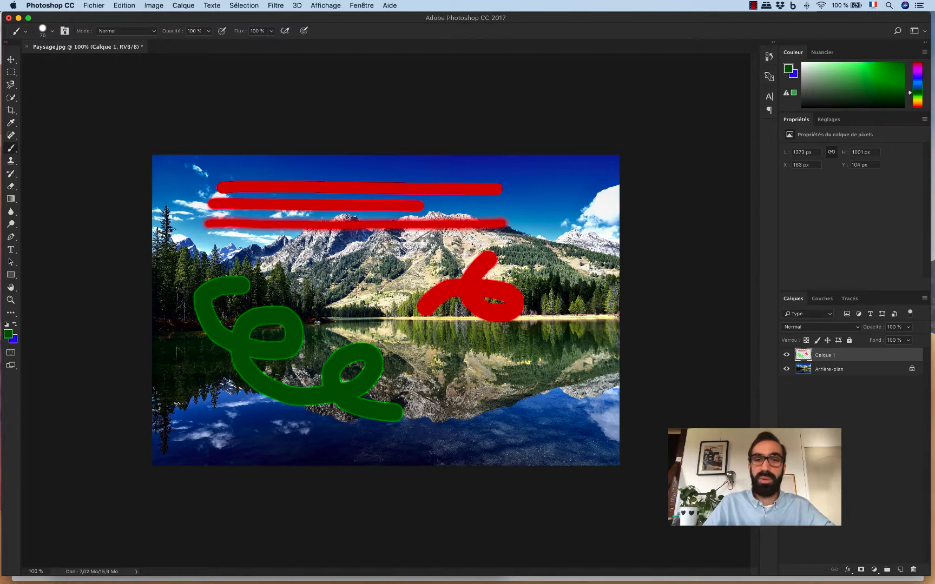
click(786, 355)
click(787, 355)
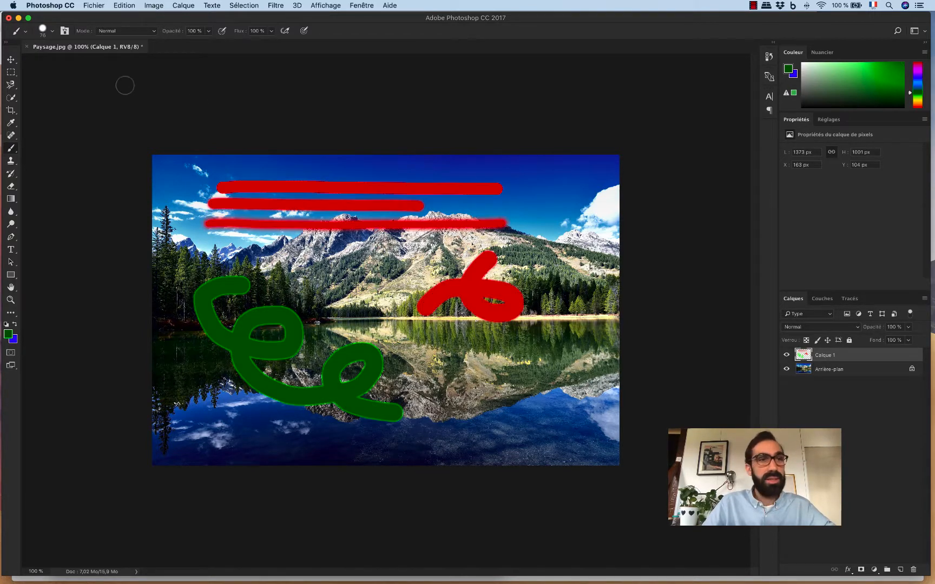
Try moving the contents of Calque 1 with the Move tool, and undo back to before the green stroke
click(11, 59)
mouse_move(394, 229)
mouse_down()
mouse_move(360, 222)
mouse_move(361, 253)
mouse_move(433, 260)
mouse_move(385, 220)
mouse_move(342, 234)
mouse_move(418, 252)
mouse_move(393, 234)
mouse_move(397, 228)
mouse_up()
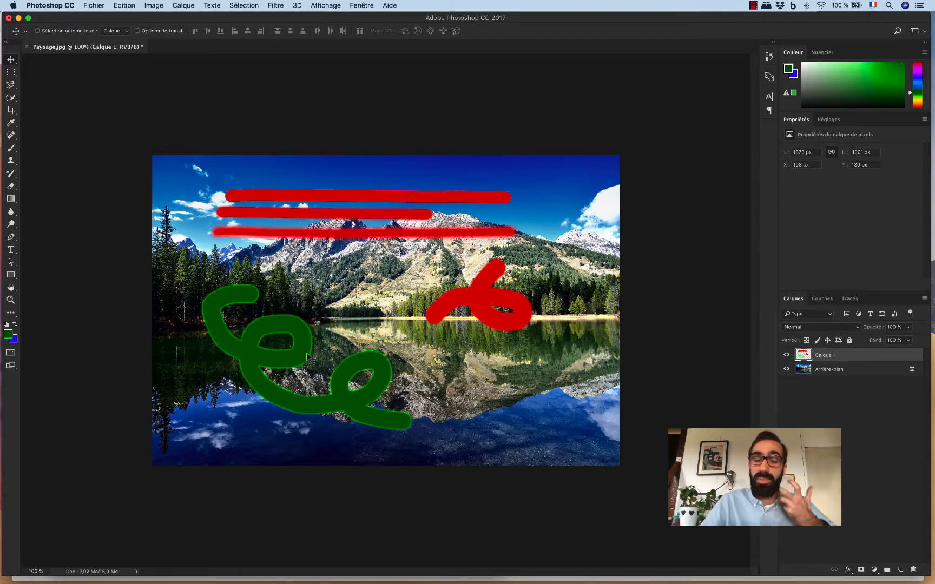
mouse_move(366, 210)
mouse_down()
mouse_move(344, 245)
mouse_move(436, 225)
mouse_move(398, 238)
mouse_up()
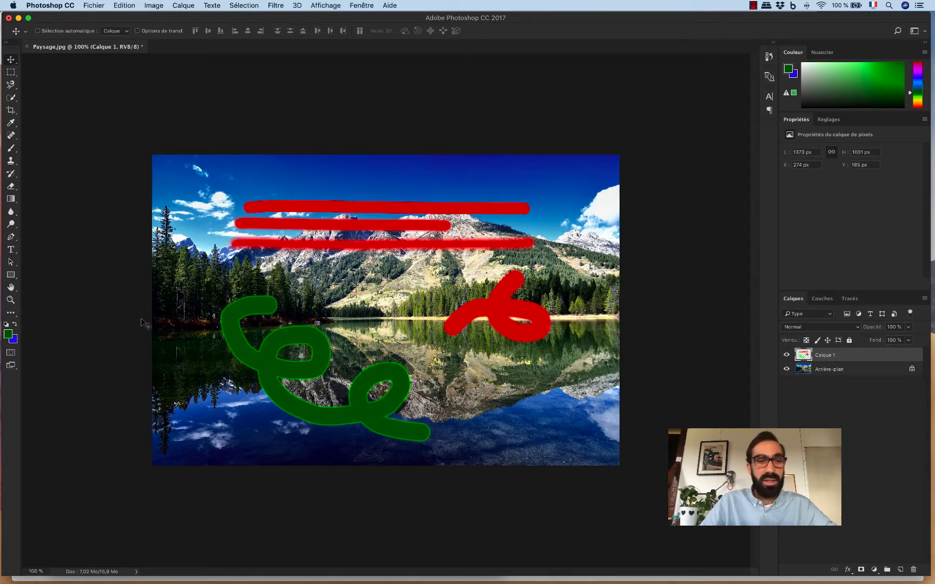
key(super+z)
key(super+alt+z)
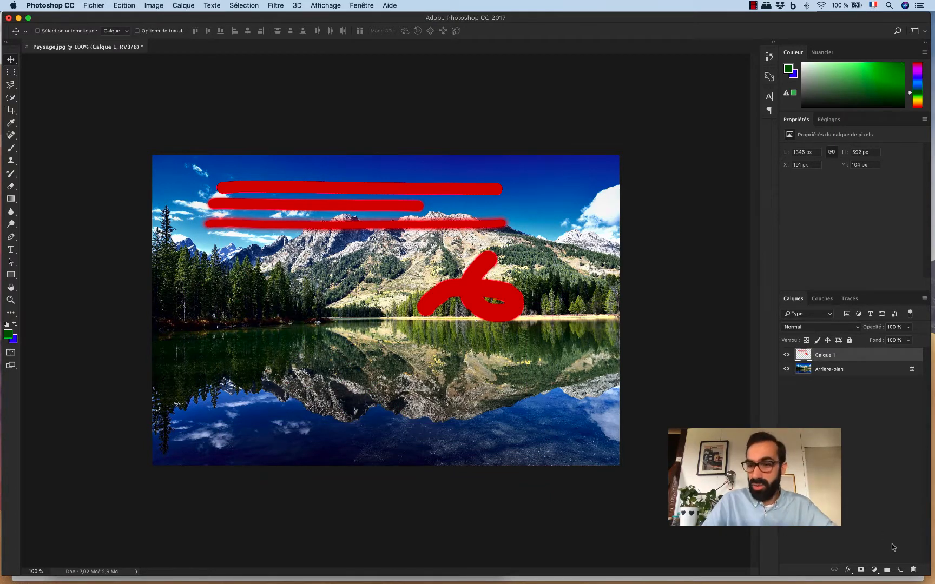
Add a new layer above Calque 1 and brush a looping green stroke from the forest across the lake on it
click(900, 570)
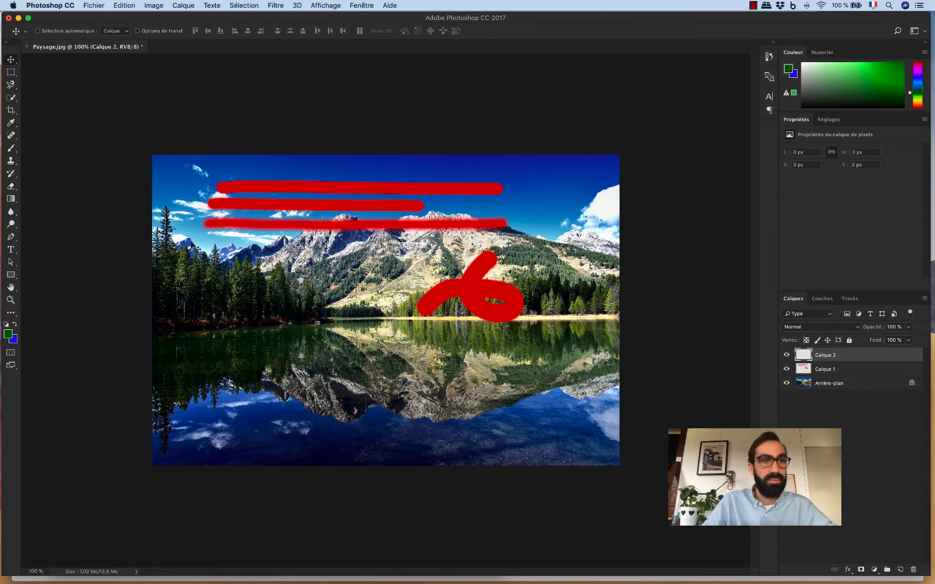
click(11, 148)
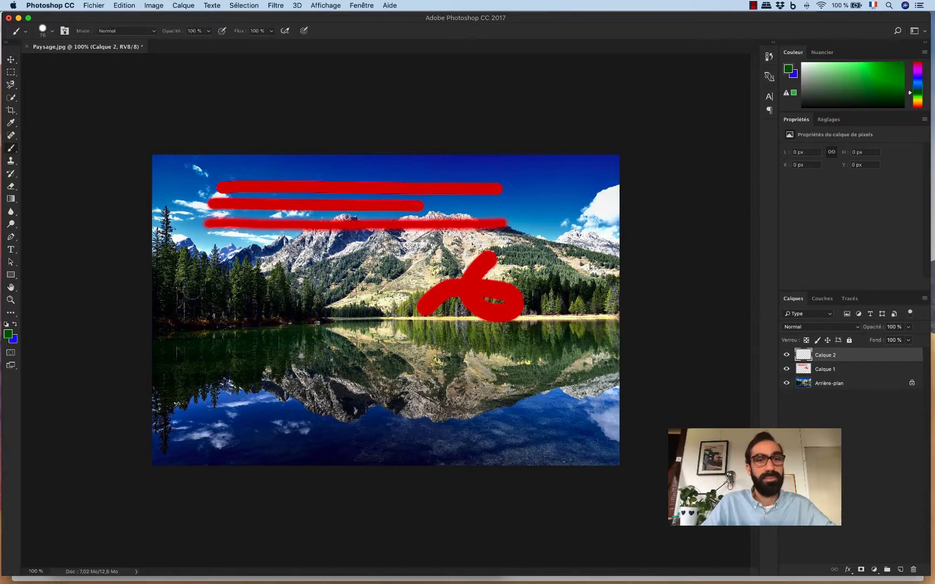
drag(237, 284, 203, 296)
mouse_move(321, 347)
mouse_down()
mouse_move(266, 355)
mouse_move(354, 388)
mouse_move(419, 349)
mouse_move(366, 355)
mouse_move(409, 396)
mouse_move(497, 382)
mouse_move(477, 358)
mouse_move(472, 380)
mouse_move(554, 395)
mouse_move(569, 384)
mouse_up()
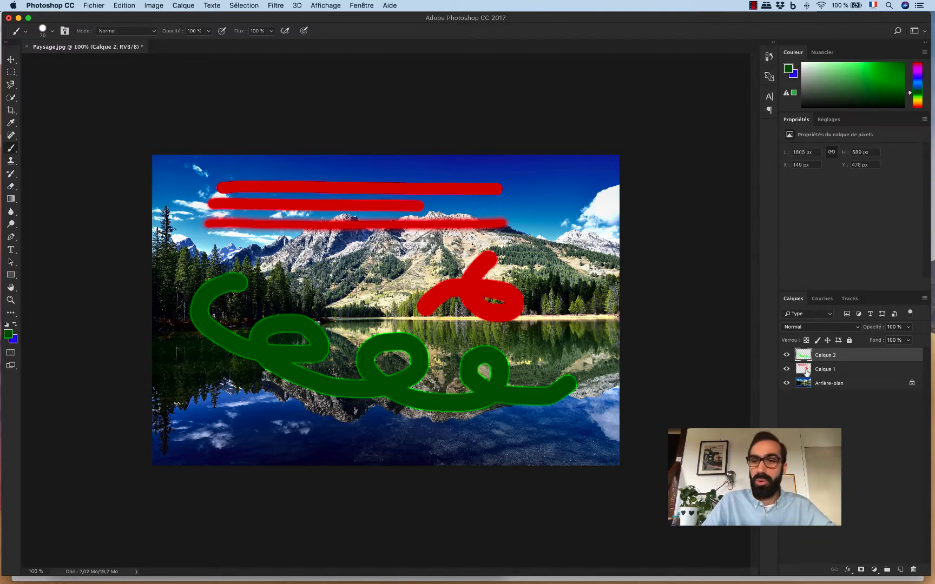
Hide Calque 1 and Calque 2, add a new layer, and paint a horizontal green stroke across the sky at 100 % opacity
click(899, 570)
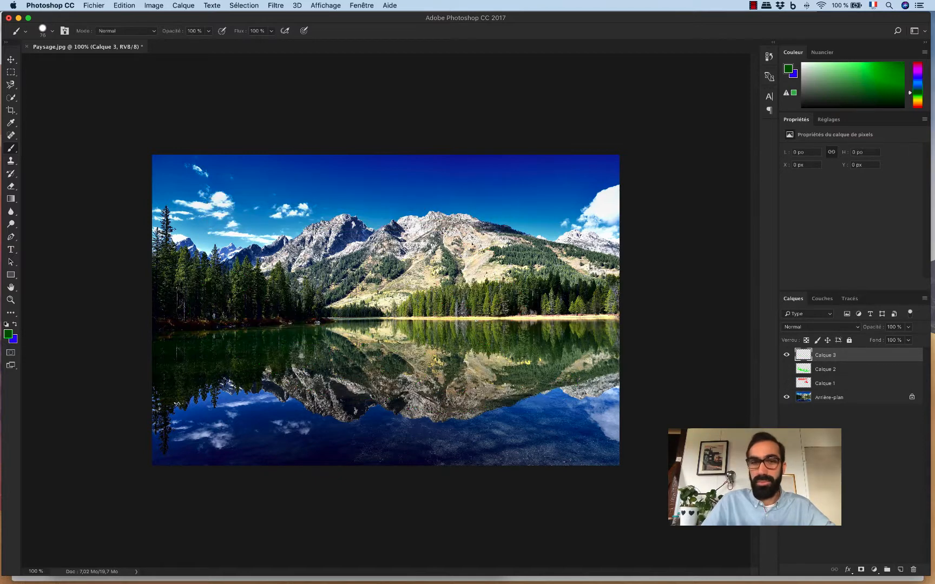
drag(218, 208, 531, 208)
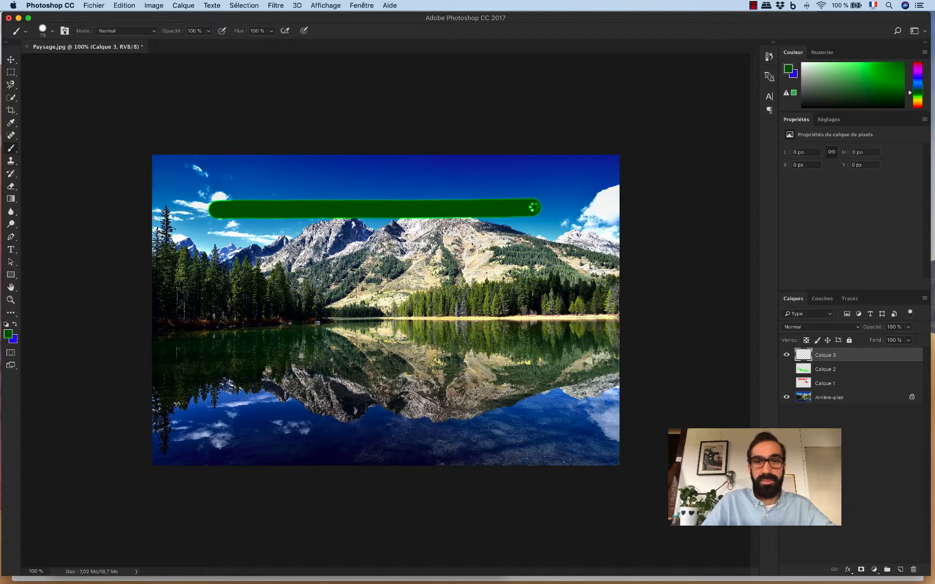
Paint two more horizontal green strokes at decreasing brush opacity, one across the mountains and one along the far shore at 29 %
click(207, 36)
drag(204, 44, 191, 43)
drag(221, 254, 514, 254)
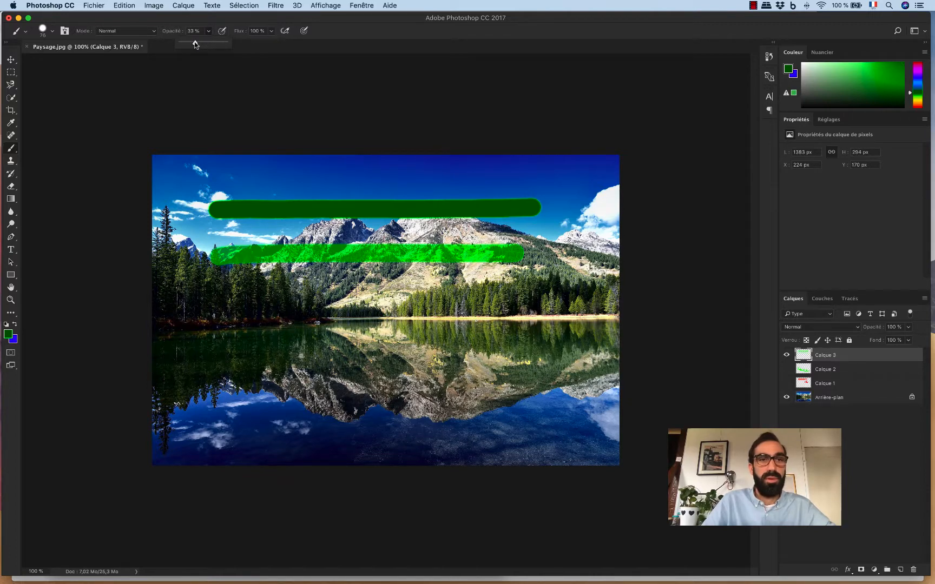
drag(196, 44, 193, 45)
drag(214, 313, 496, 313)
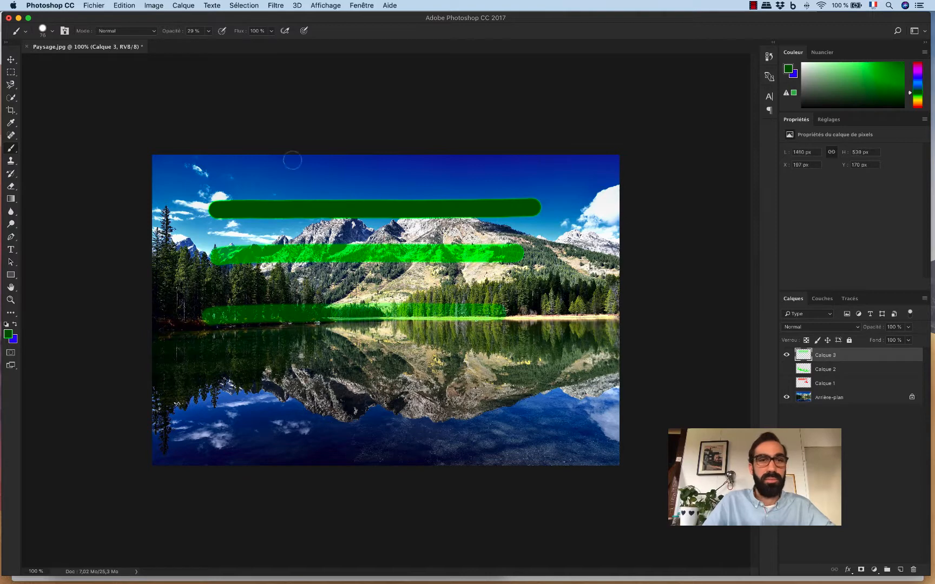
Set the brush opacity to 12 % and paint repeated overlapping green strokes across the lake to build up the colour
drag(206, 46, 198, 46)
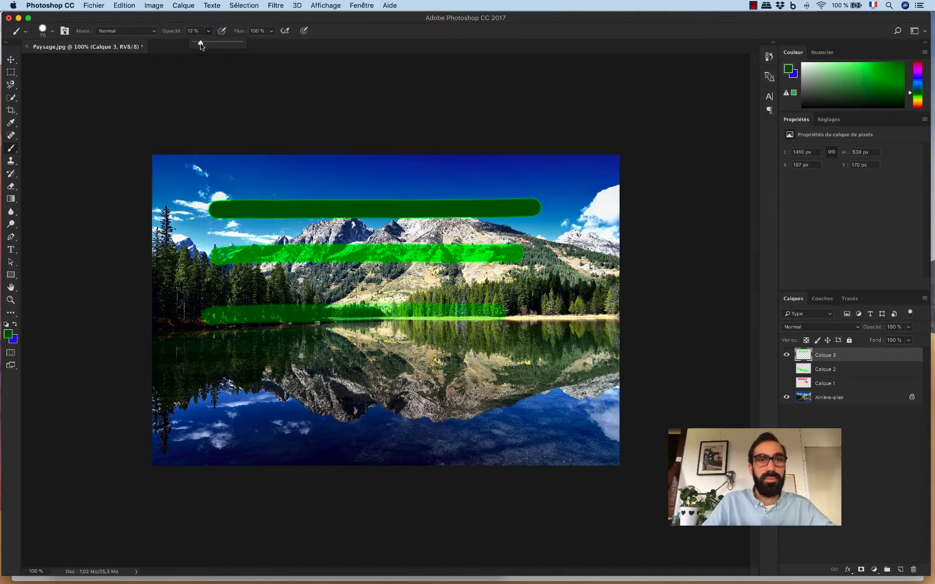
drag(200, 372, 542, 368)
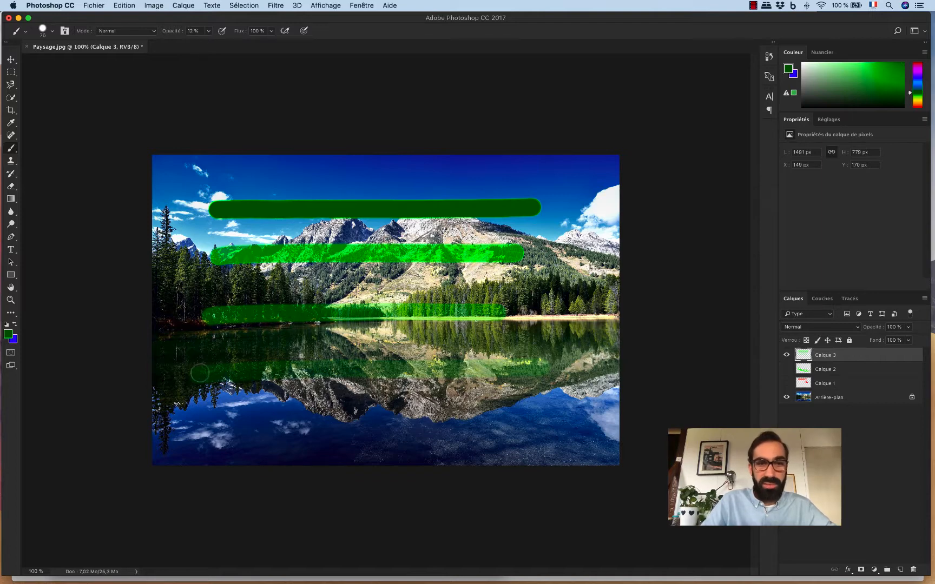
drag(196, 373, 405, 373)
drag(210, 372, 401, 371)
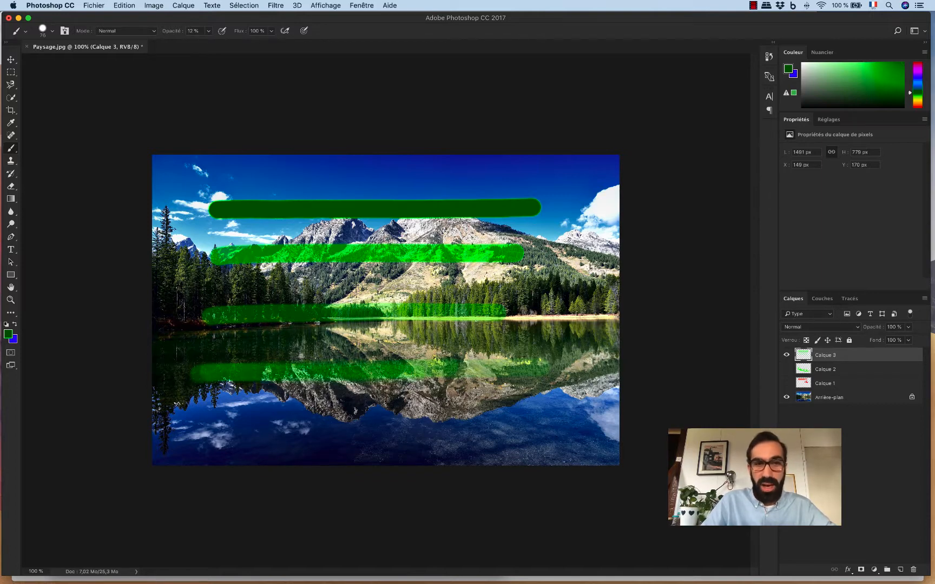
drag(186, 374, 411, 372)
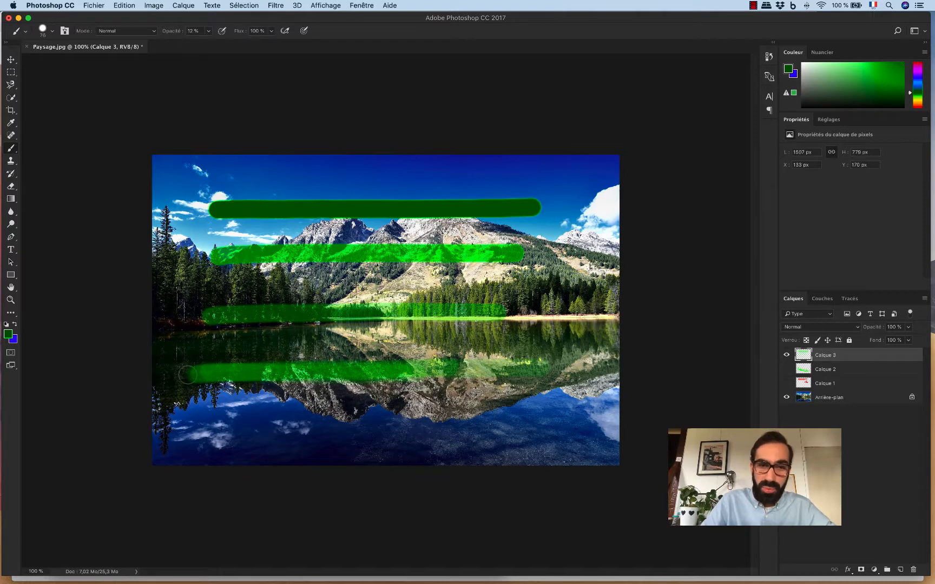
drag(184, 374, 414, 373)
drag(244, 373, 433, 374)
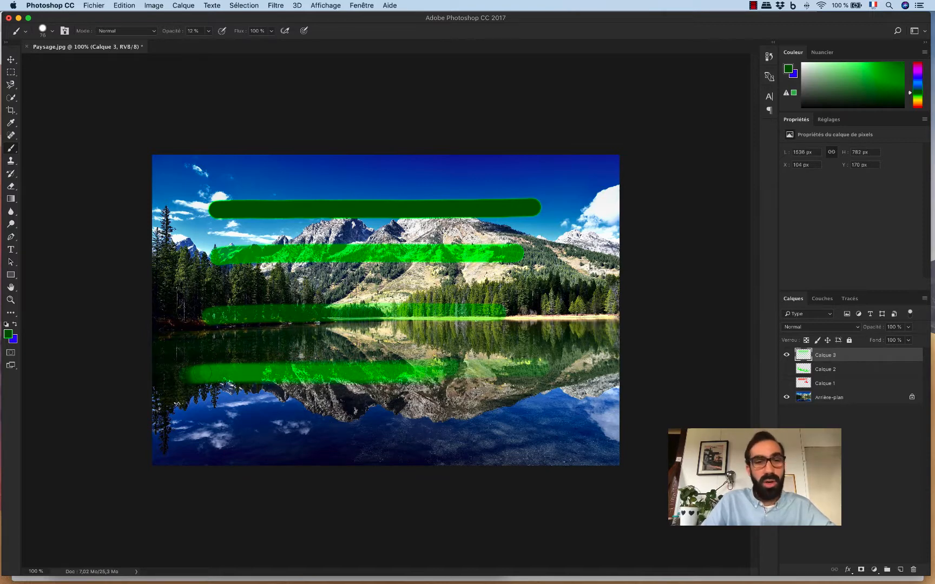
drag(196, 374, 406, 371)
mouse_move(248, 383)
mouse_down()
mouse_move(378, 382)
mouse_move(304, 386)
mouse_up()
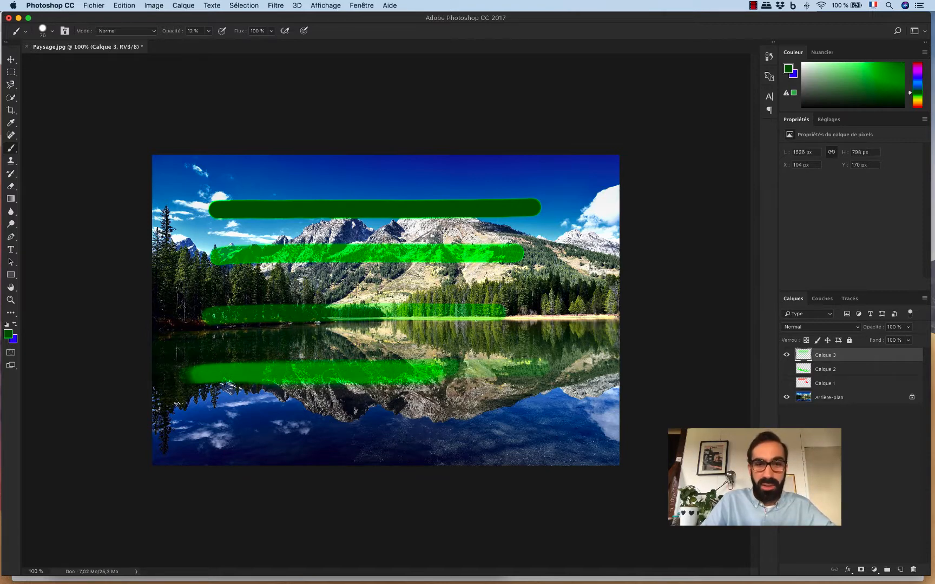
drag(181, 376, 270, 374)
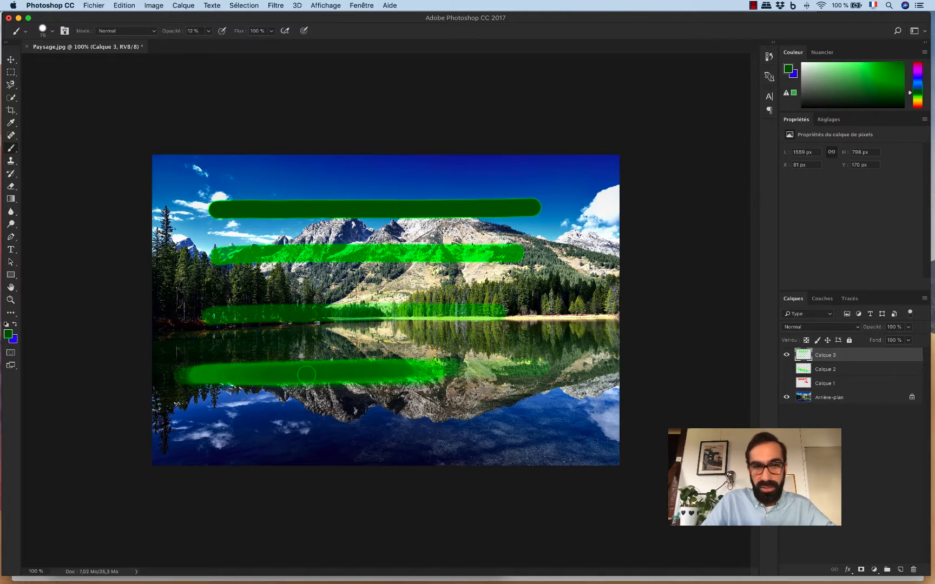
mouse_move(388, 362)
mouse_down()
mouse_move(281, 388)
mouse_move(343, 387)
mouse_up()
drag(244, 387, 349, 376)
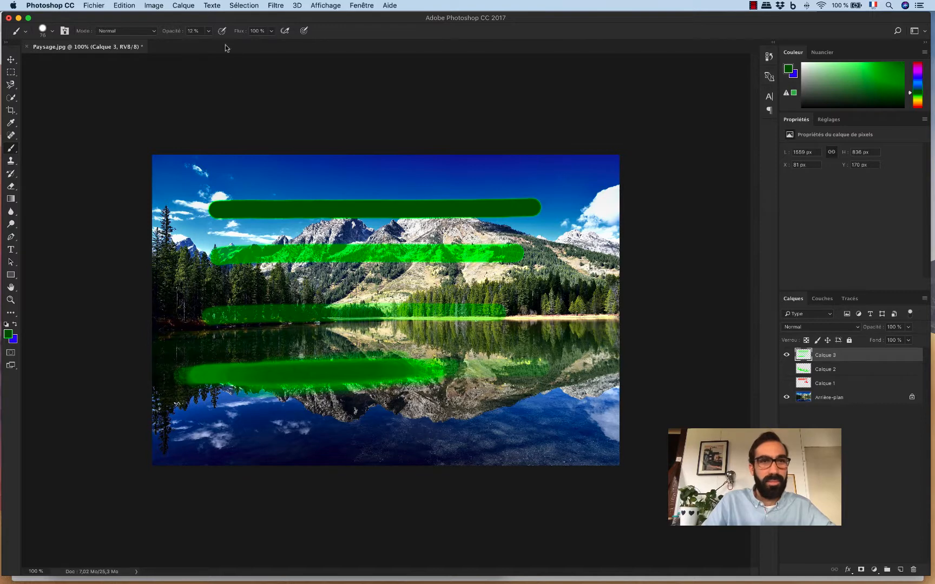
Set the brush opacity back to 100 % and paint a horizontal green stroke across the lower part of the lake
click(209, 31)
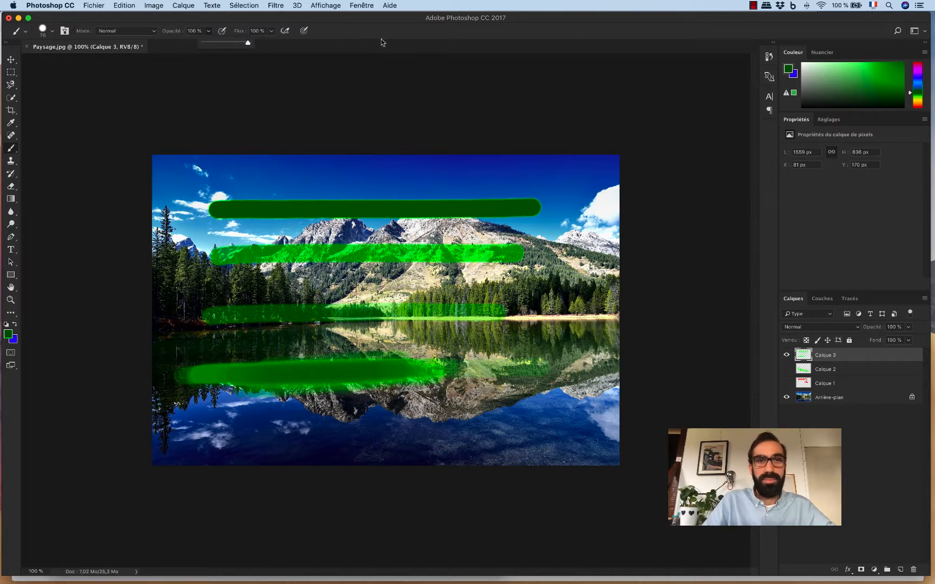
click(273, 31)
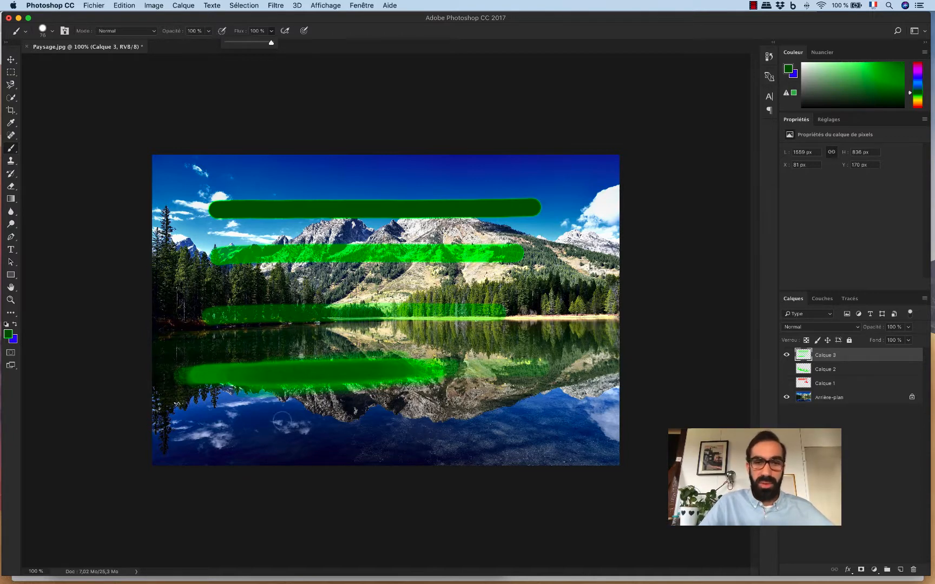
click(241, 423)
drag(250, 424, 500, 417)
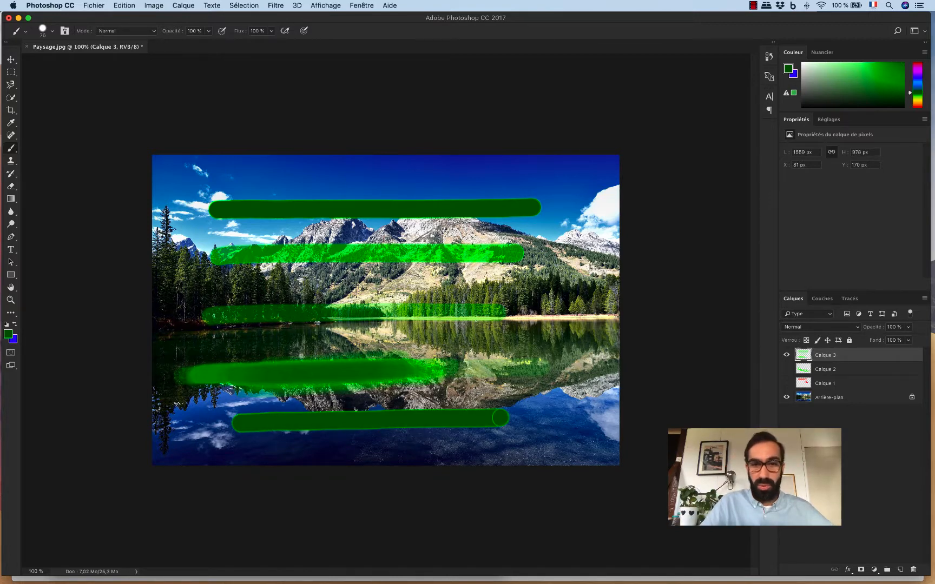
Clear all the strokes from Calque 3, deselect, and paint a horizontal green stroke across the sky at 100 % flow
key(BackSpace)
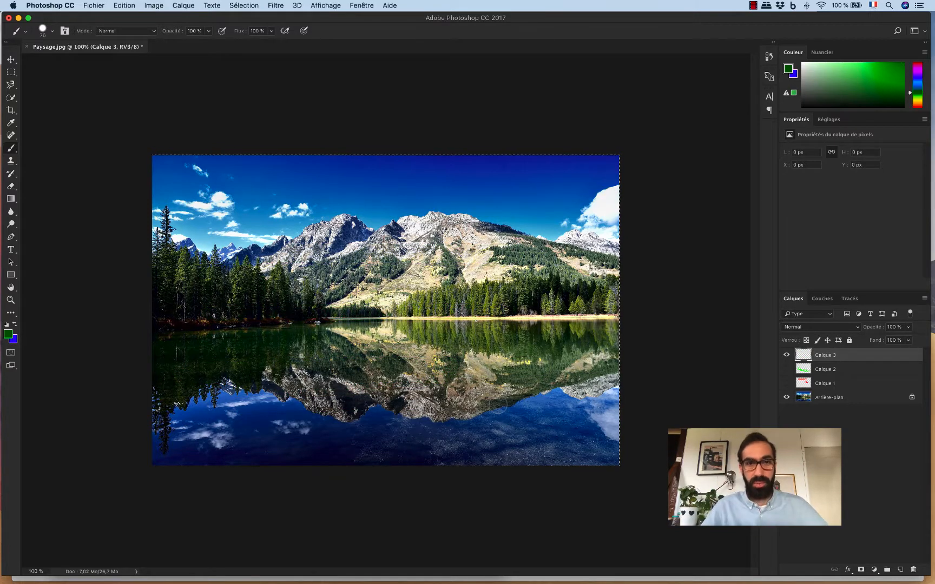
key(super+d)
drag(227, 199, 514, 193)
Set the brush flow to 49 % and paint a horizontal green stroke across the mountains
click(272, 31)
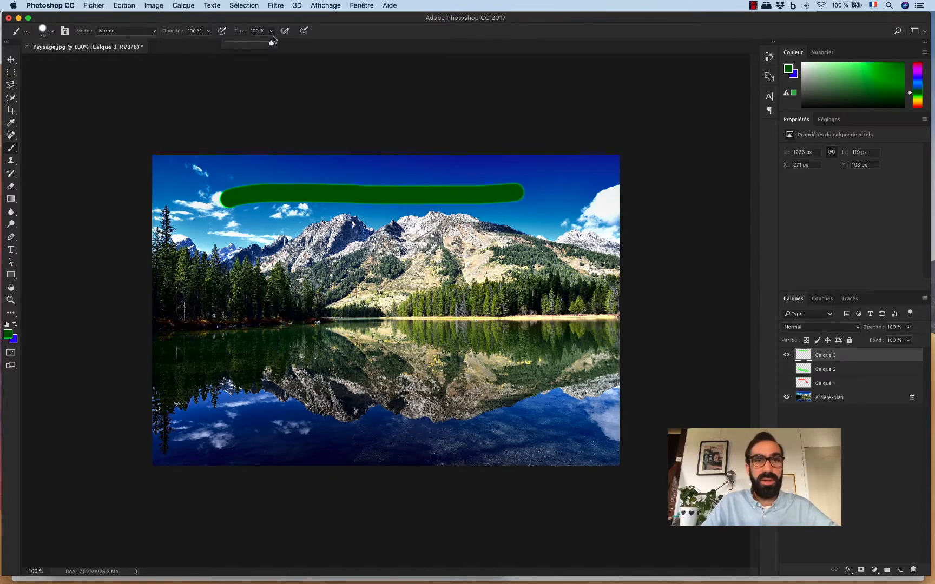
drag(271, 45, 247, 44)
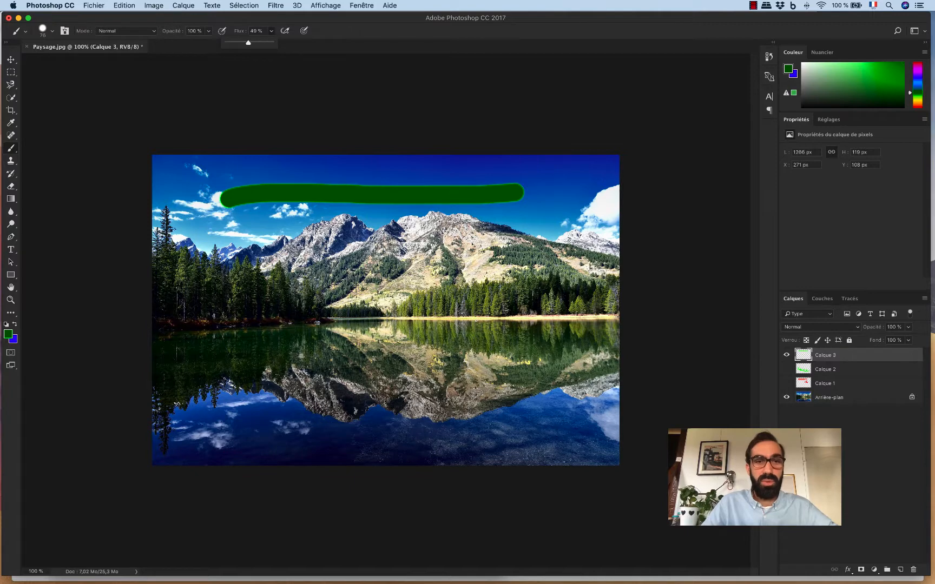
click(219, 256)
drag(219, 256, 511, 258)
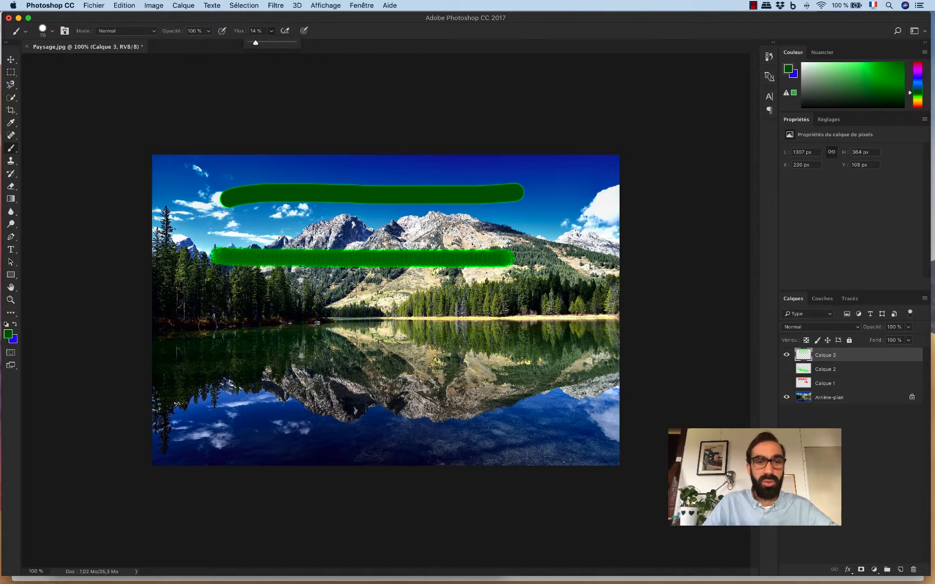
Set the brush flow to 14 % and build up overlapping green strokes over the upper part of the lake
click(203, 352)
drag(201, 346, 512, 339)
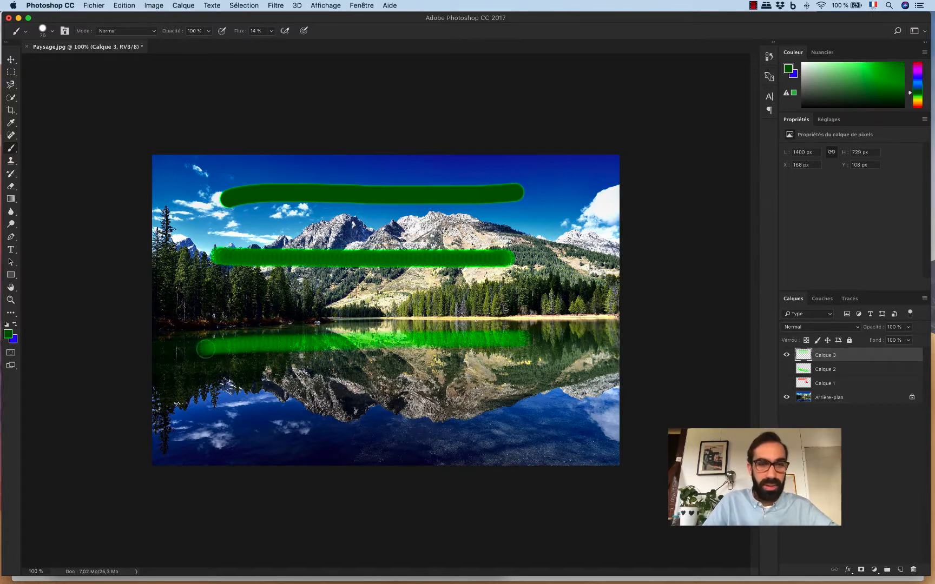
mouse_move(205, 349)
mouse_down()
mouse_move(361, 353)
mouse_move(396, 336)
mouse_move(447, 336)
mouse_move(550, 361)
mouse_move(559, 327)
mouse_move(388, 366)
mouse_move(241, 338)
mouse_up()
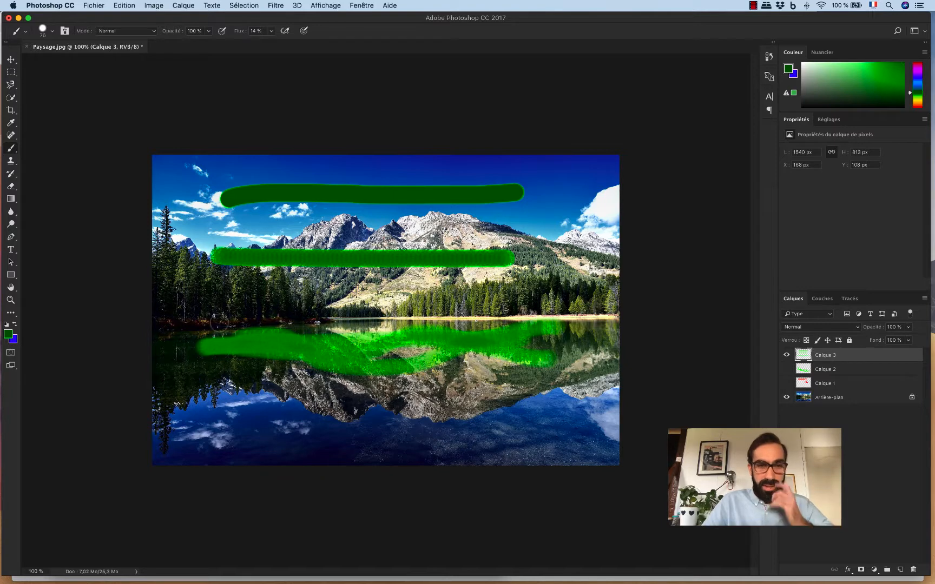
mouse_move(278, 331)
mouse_down()
mouse_move(413, 332)
mouse_move(249, 347)
mouse_move(375, 340)
mouse_move(379, 329)
mouse_move(387, 341)
mouse_move(306, 331)
mouse_up()
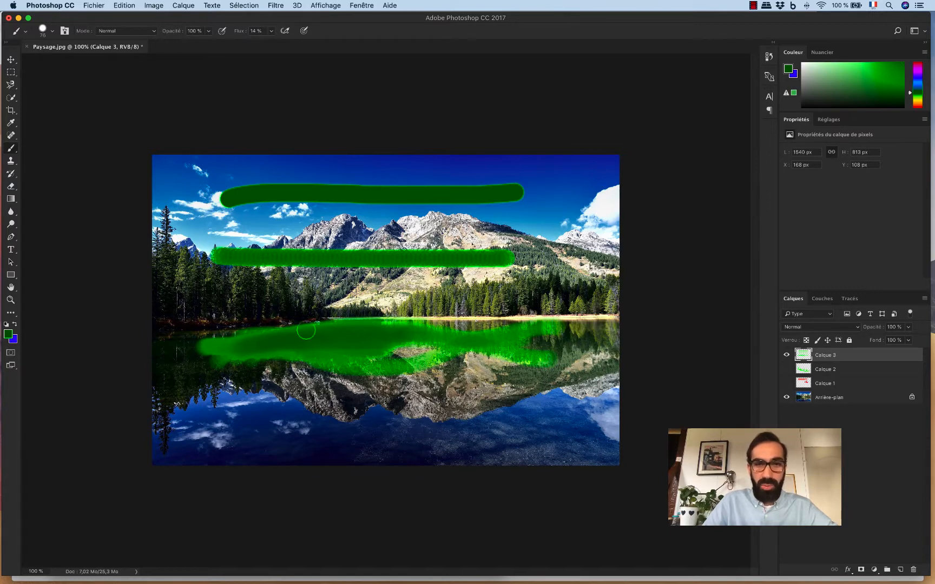
Set the brush flow to 4 % and paint a long faint green stroke from the lake up into the sky
click(271, 31)
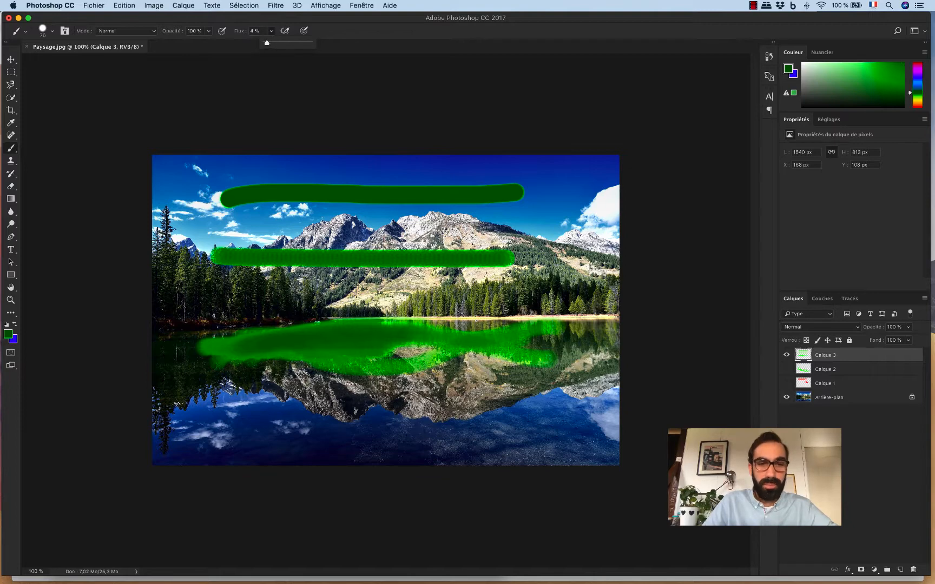
mouse_move(236, 400)
mouse_down()
mouse_move(490, 403)
mouse_move(544, 353)
mouse_move(554, 220)
mouse_move(541, 173)
mouse_move(374, 349)
mouse_move(378, 309)
mouse_move(360, 333)
mouse_move(391, 174)
mouse_up()
At 700 % zoom, paint another faint green stroke crossing the previous one in the sky beside the white cloud
key(super+plus)
key(super+plus)
key(super+plus)
key(super+plus)
key(super+plus)
key(super+plus)
drag(413, 209, 300, 240)
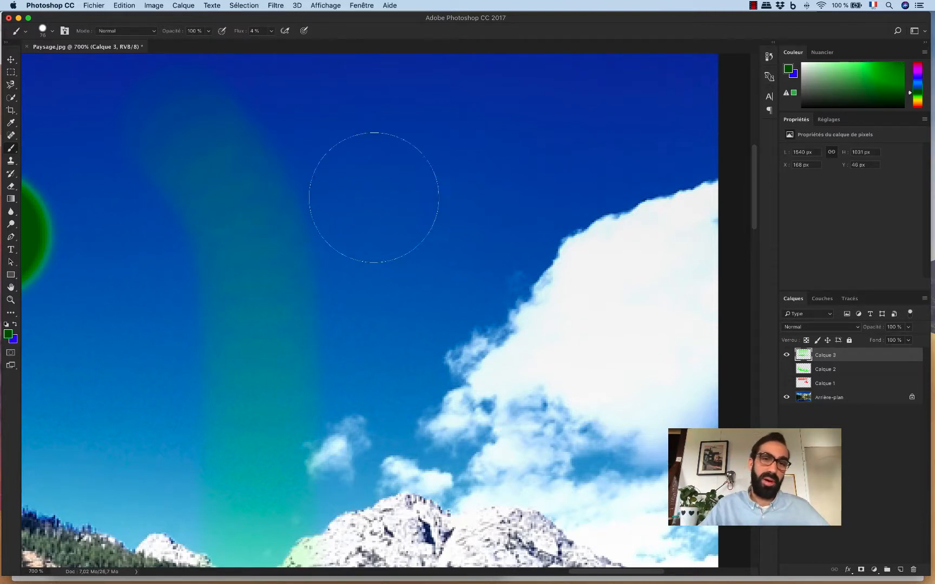
mouse_move(556, 153)
mouse_down()
mouse_move(361, 171)
mouse_move(245, 204)
mouse_up()
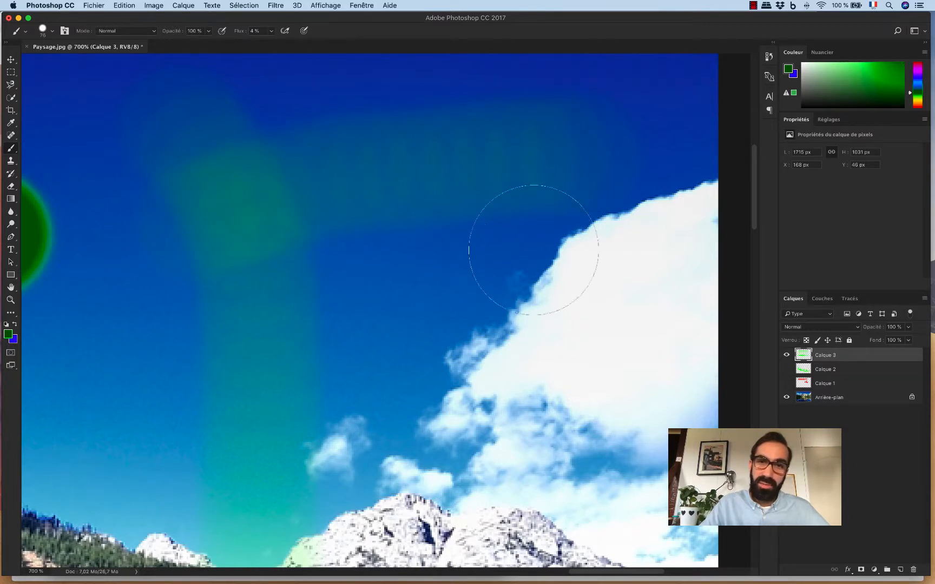
Paint further overlapping faint green strokes across the sky beside the white cloud to build up the colour
drag(535, 253, 311, 295)
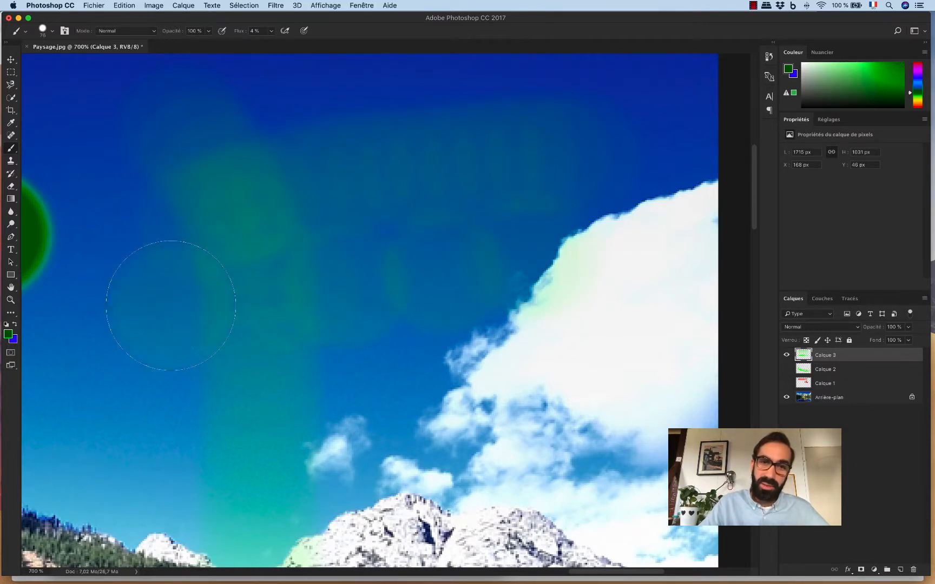
mouse_move(619, 143)
mouse_down()
mouse_move(483, 130)
mouse_move(374, 140)
mouse_move(293, 258)
mouse_move(197, 286)
mouse_move(138, 216)
mouse_move(256, 214)
mouse_up()
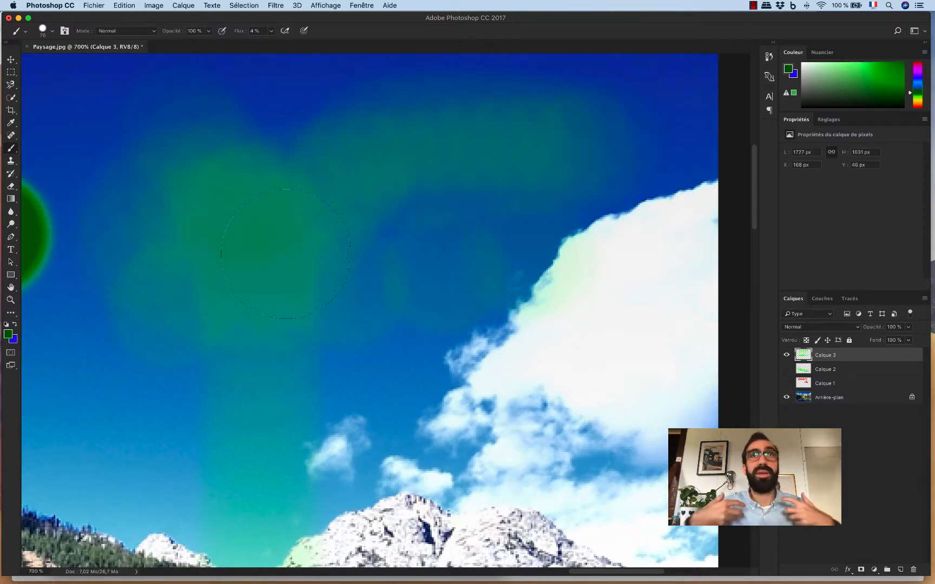
Delete all the painted content of layer Calque 3 and drop the selection
key(super+minus)
key(super+minus)
key(super+minus)
key(super+minus)
key(super+minus)
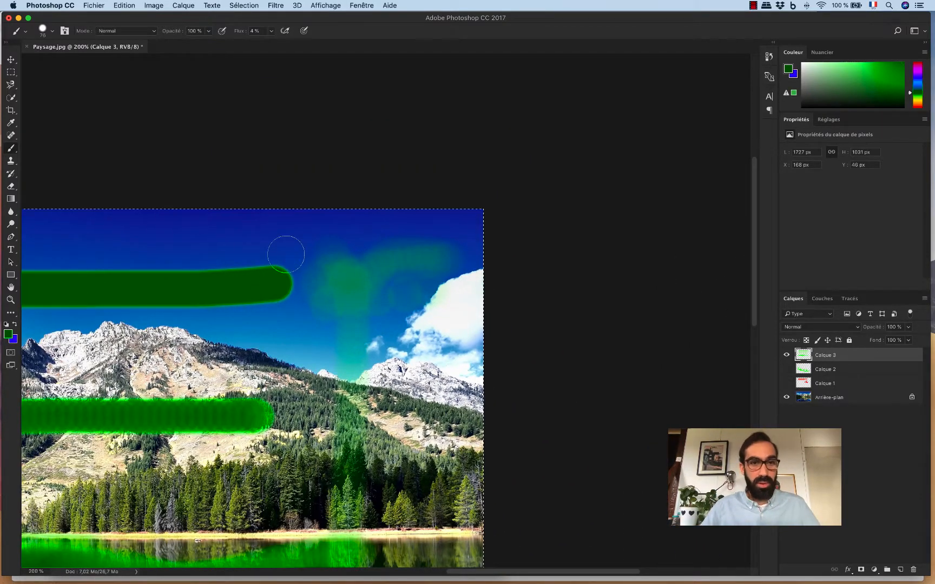
key(super+a)
key(Delete)
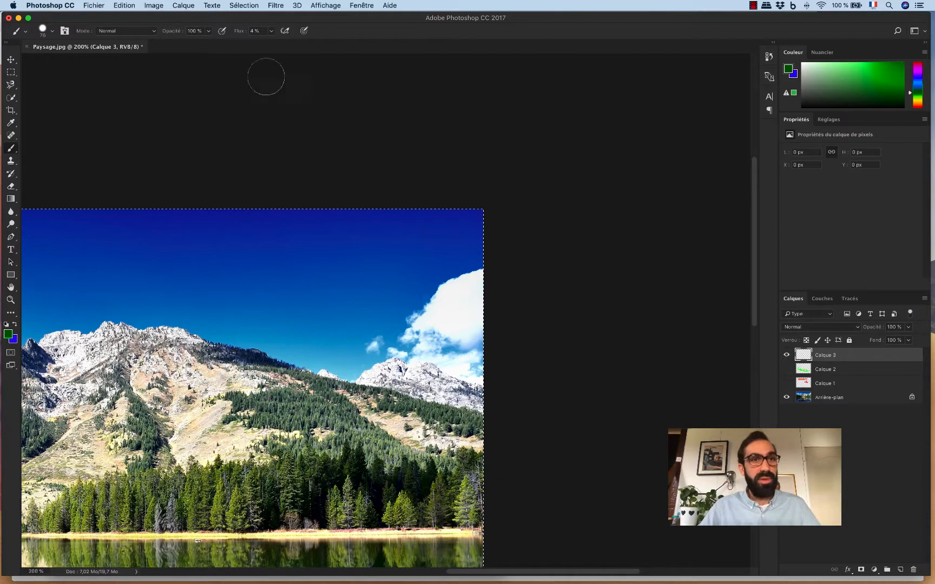
click(11, 59)
drag(266, 314, 477, 230)
drag(457, 263, 470, 248)
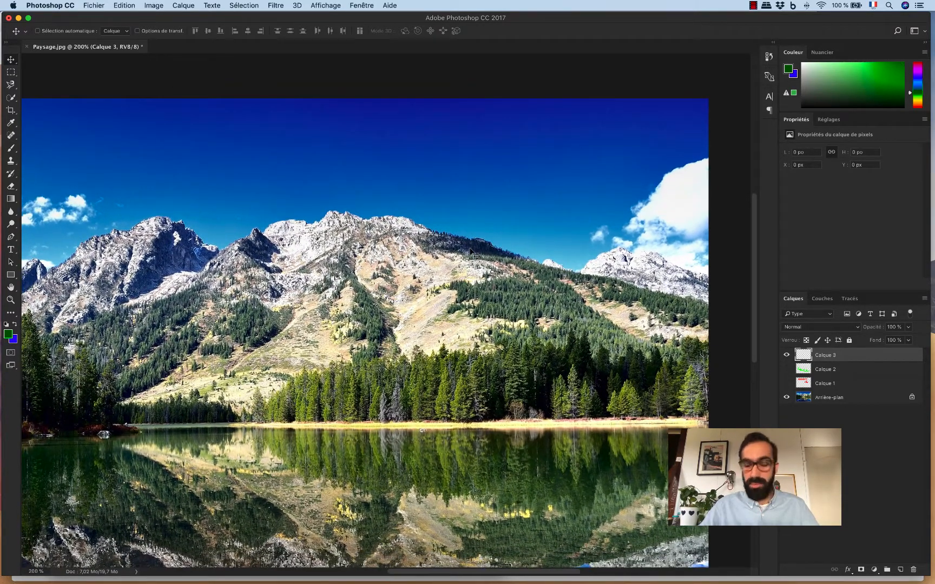
key(super+1)
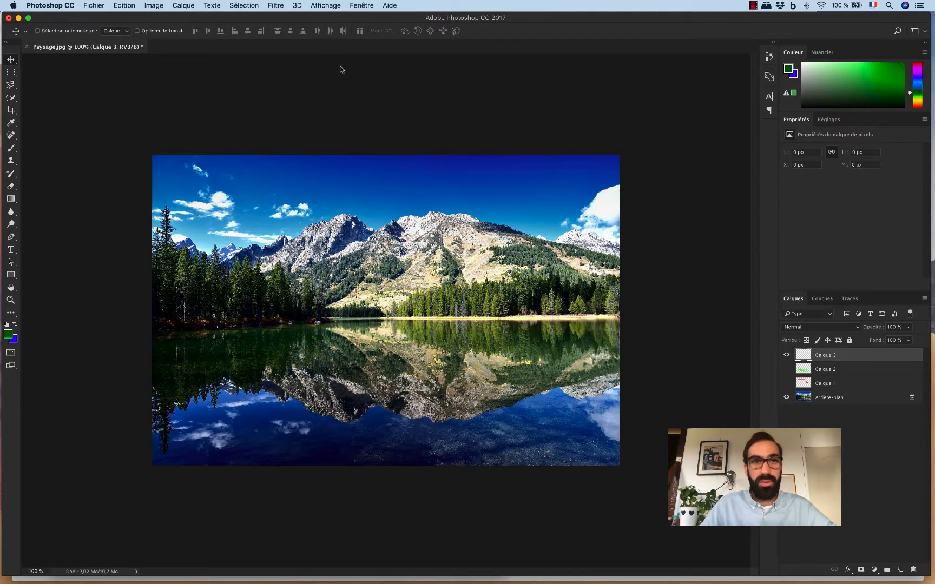
With the Brush tool at 100 % flow and the airbrush effect enabled, paint green strokes across the sky and over the forest
click(11, 148)
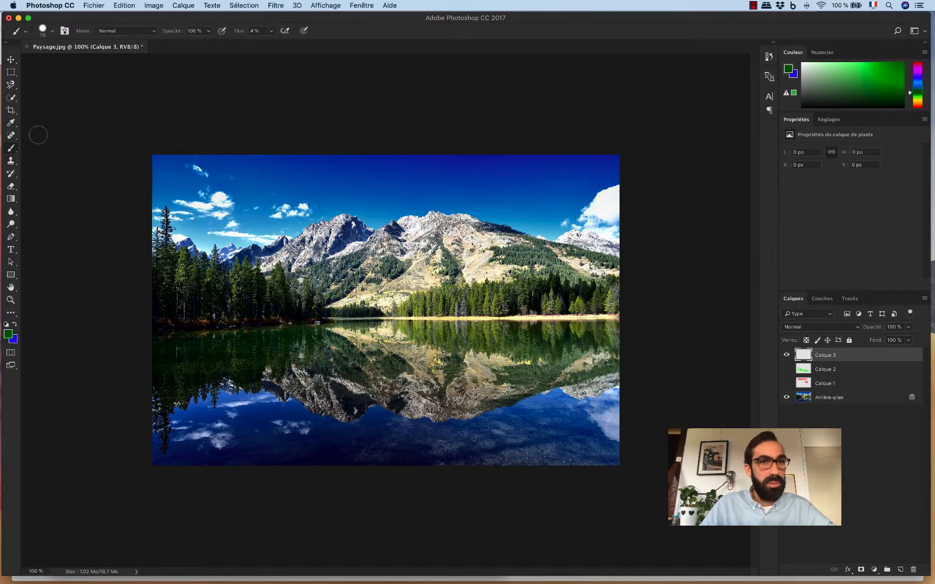
click(271, 31)
drag(269, 42, 378, 45)
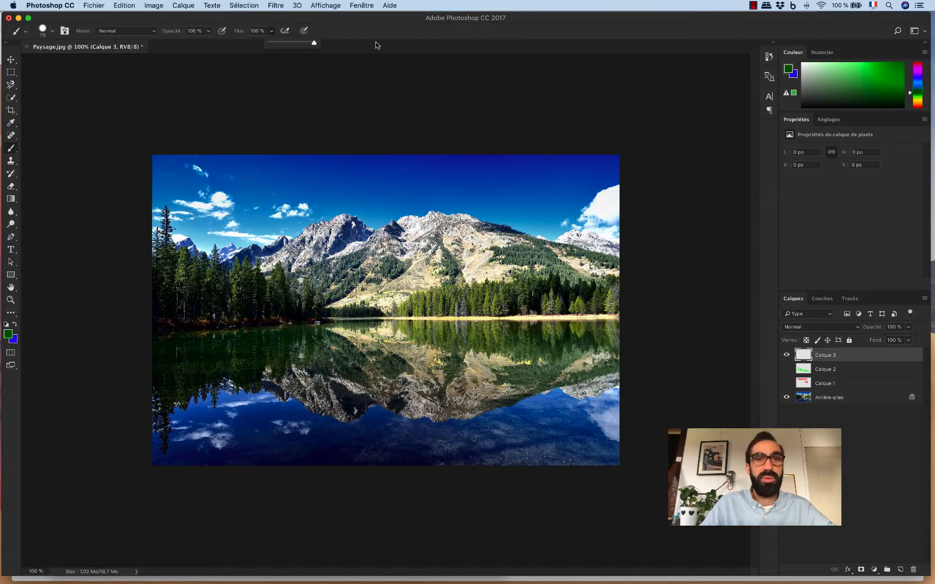
click(390, 24)
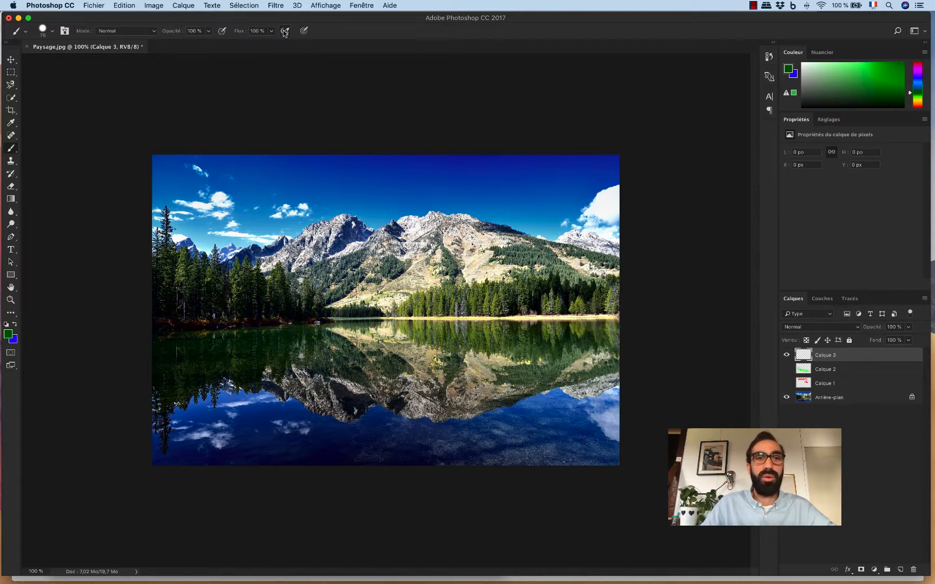
drag(206, 200, 563, 189)
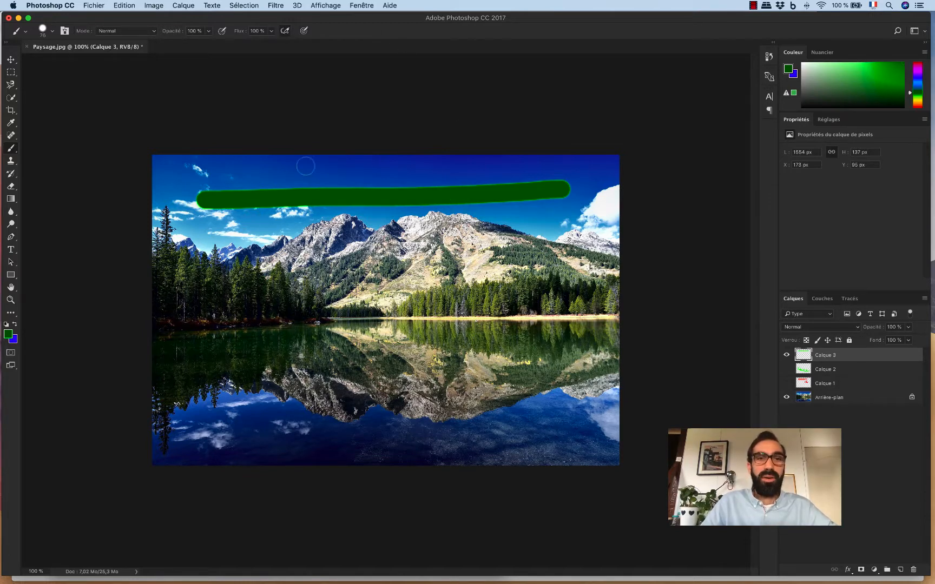
mouse_move(188, 254)
mouse_down()
mouse_move(281, 258)
mouse_move(343, 278)
mouse_up()
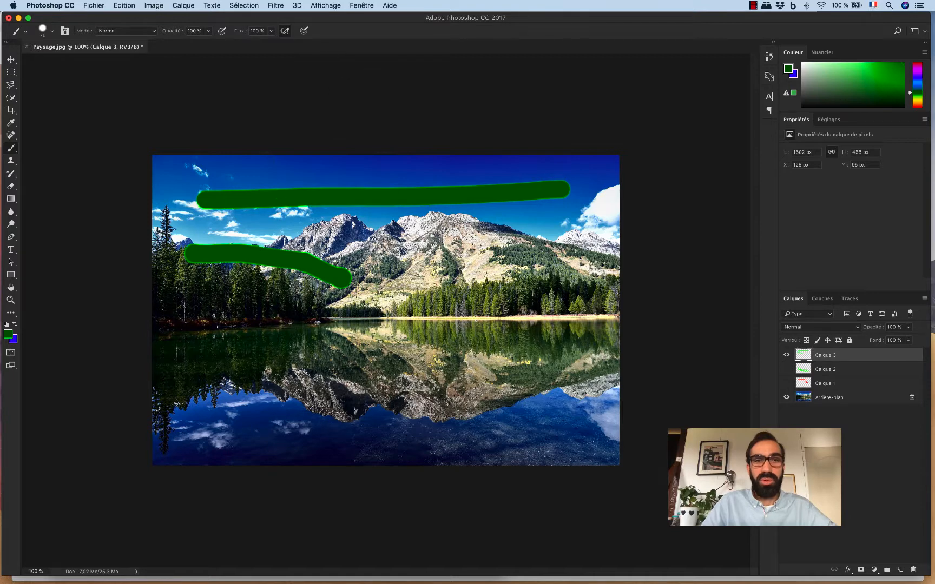
Set the brush opacity to 22 % and paint a curved translucent green stroke over the upper part of the lake
click(208, 31)
drag(208, 44, 176, 46)
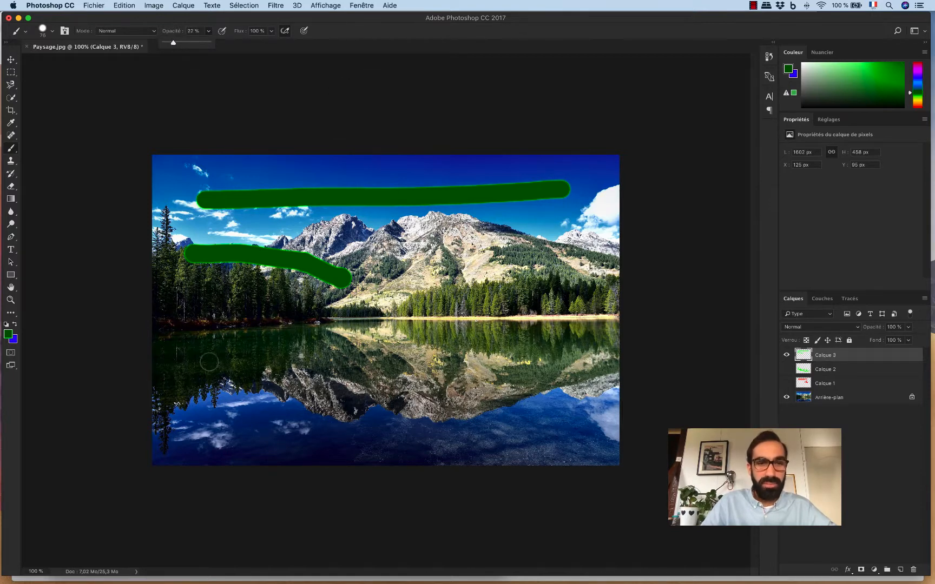
mouse_move(210, 360)
mouse_down()
mouse_move(239, 346)
mouse_move(297, 366)
mouse_move(345, 364)
mouse_move(377, 335)
mouse_up()
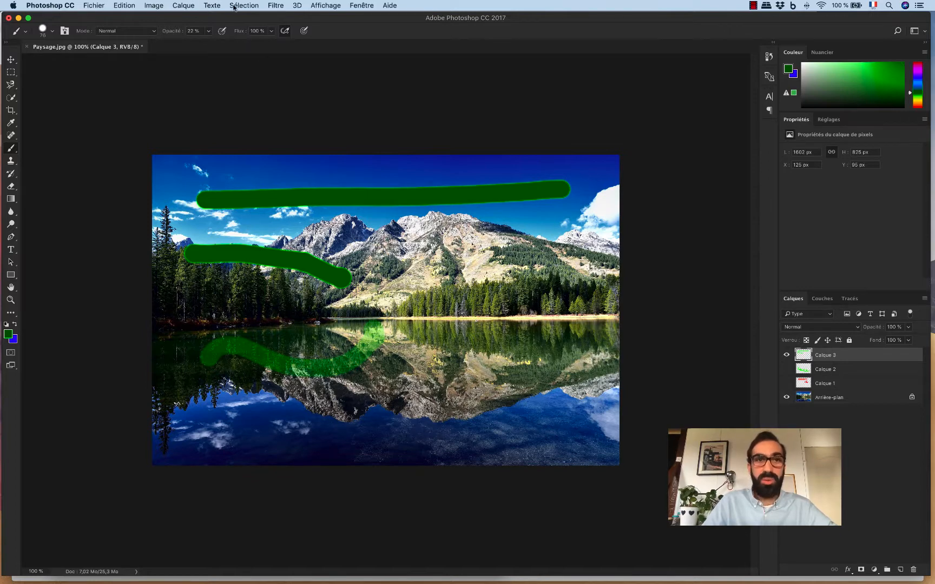
Set the brush opacity to 100 % and paint a short horizontal green stroke on the mountain slope
click(209, 32)
drag(208, 45, 311, 45)
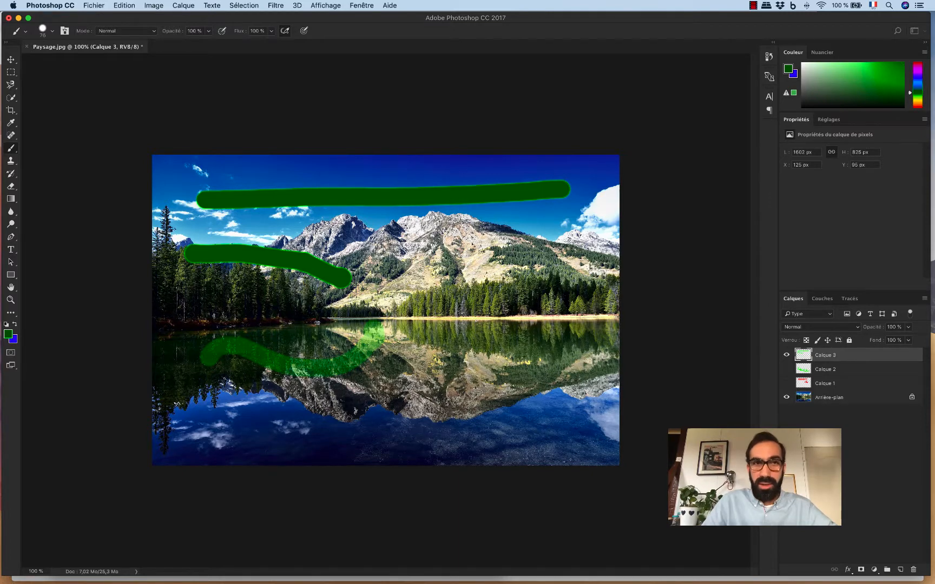
drag(413, 262, 508, 261)
Set the brush flow to 11 % and paint a wavy stroke over the lake, holding the brush at its end to build up a solid dot
click(271, 32)
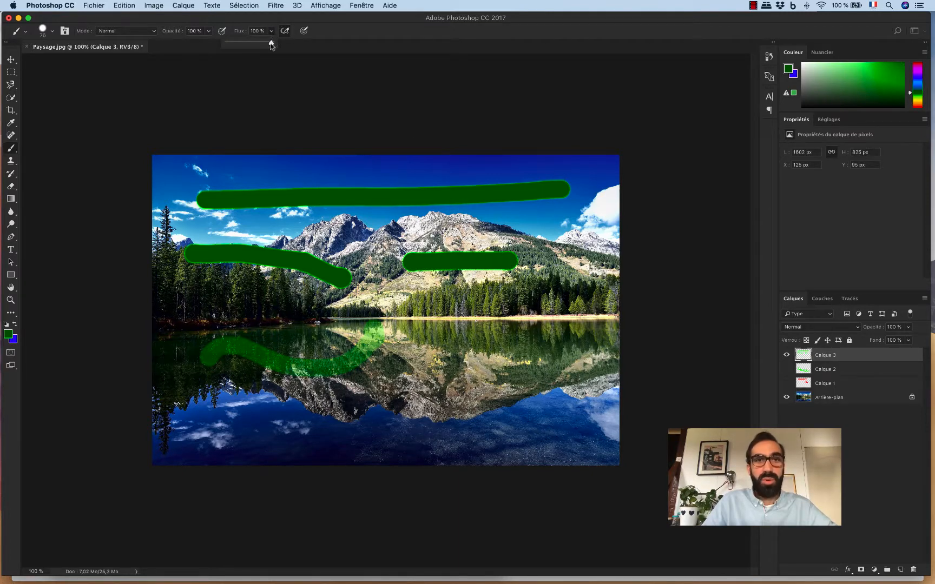
drag(271, 45, 232, 46)
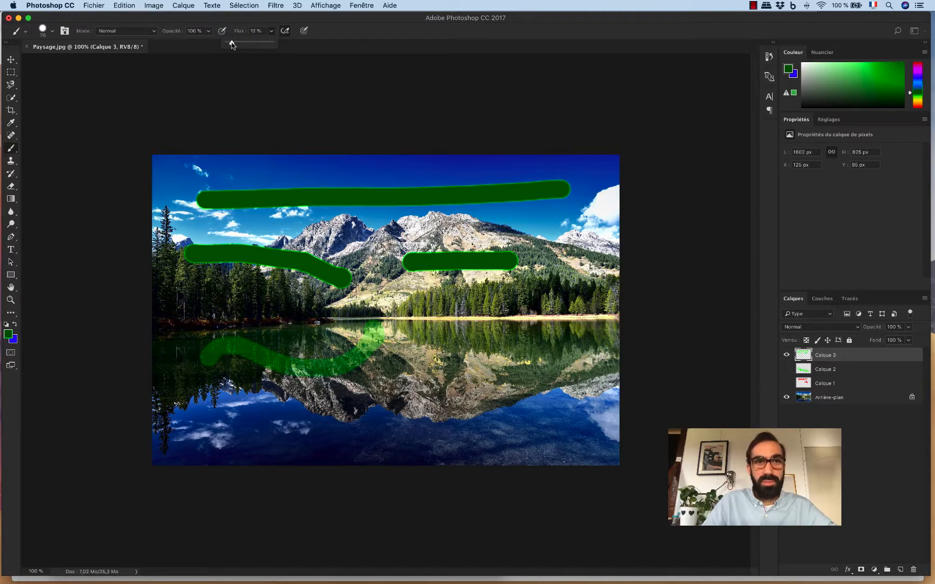
mouse_move(295, 425)
mouse_down()
mouse_move(314, 406)
mouse_move(427, 419)
mouse_move(469, 398)
mouse_move(488, 358)
mouse_up()
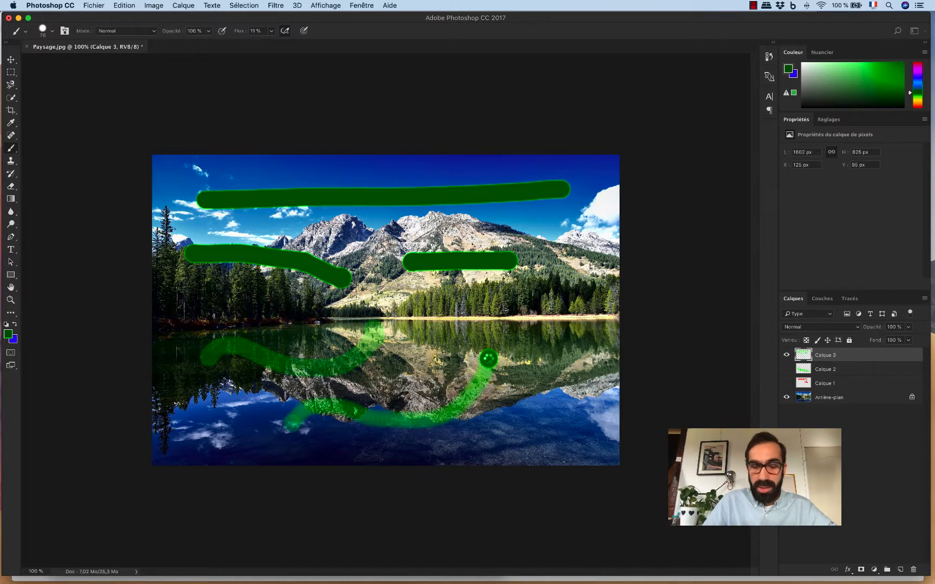
drag(489, 358, 489, 358)
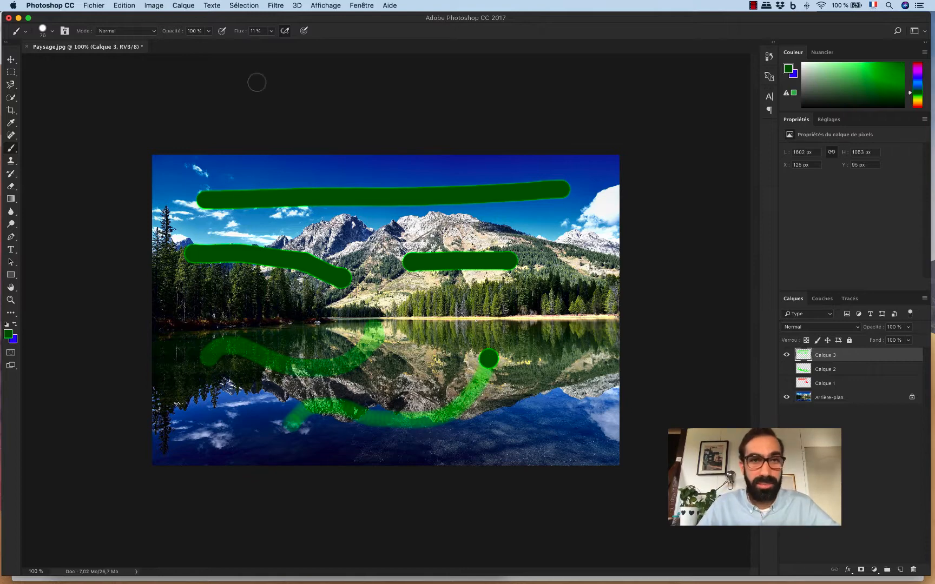
Clear all the strokes from layer Calque 3
key(super+plus)
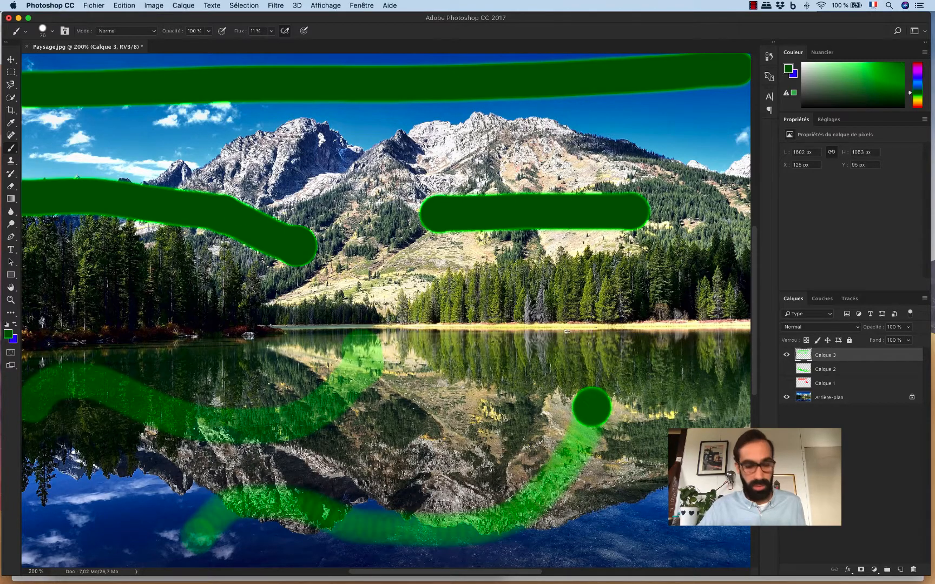
key(super+a)
key(BackSpace)
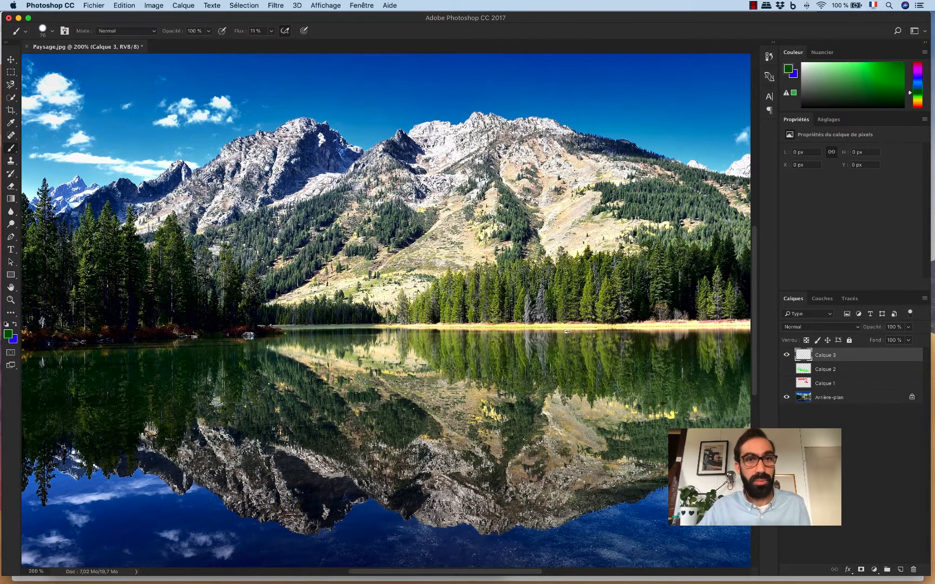
Deselect and paint a wavy green stroke across the sky, pausing at four points to build up darker dots
scroll(233, 190, up, 5)
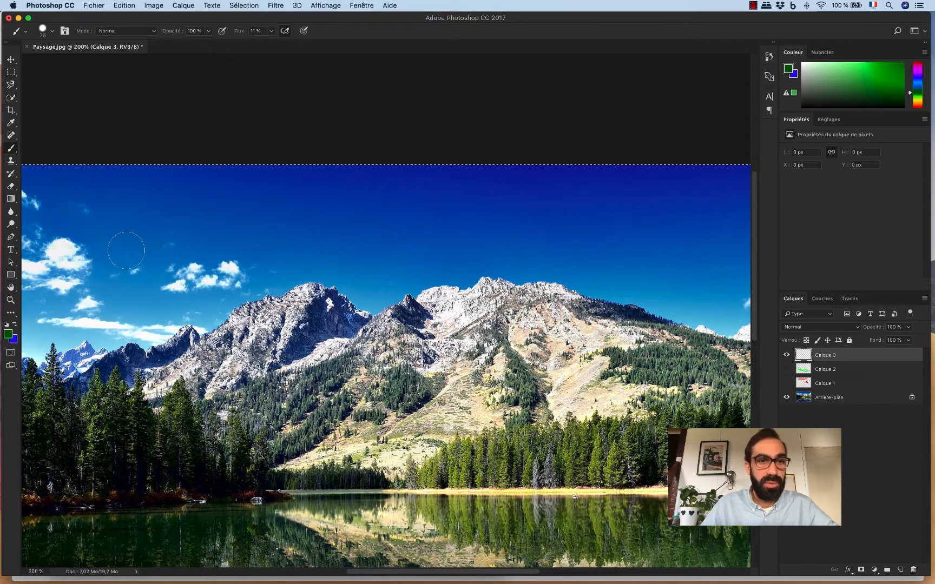
key(super+d)
mouse_move(109, 252)
mouse_down()
mouse_move(130, 223)
mouse_move(217, 218)
mouse_move(284, 252)
mouse_move(340, 254)
mouse_move(429, 222)
mouse_move(578, 236)
mouse_move(612, 217)
mouse_move(658, 255)
mouse_up()
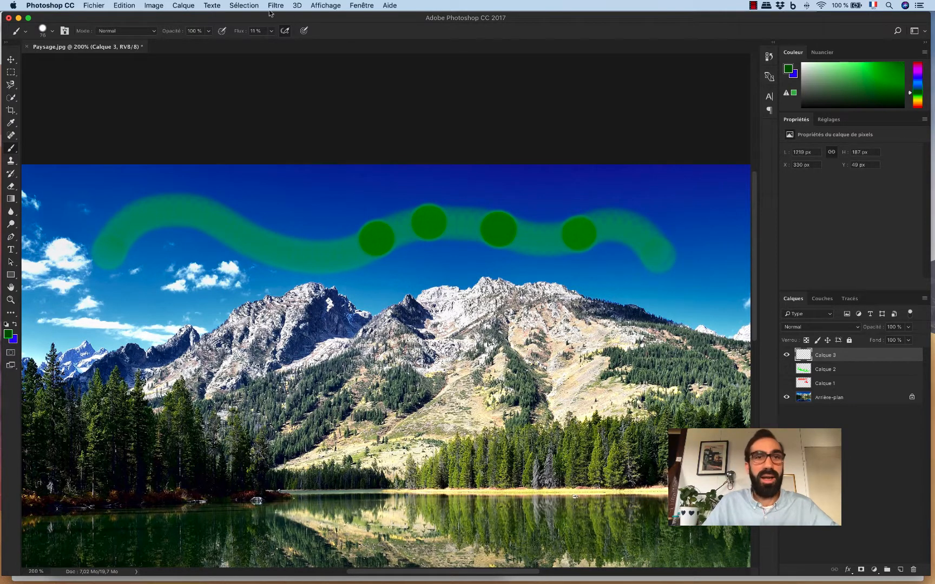
Set the brush flow to 100 % and opacity to 23 %, and paint a wavy translucent green stroke along the mountain peaks
click(271, 32)
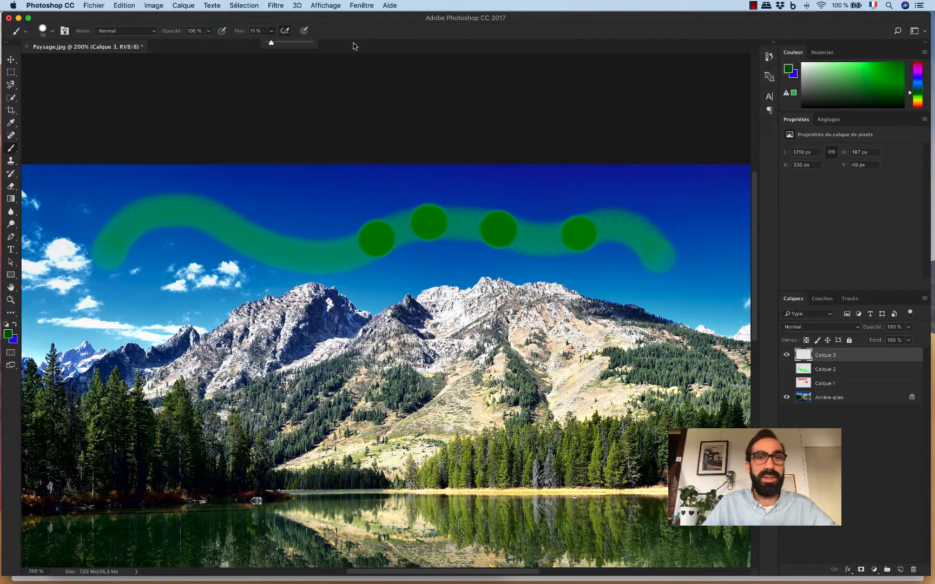
drag(272, 42, 325, 42)
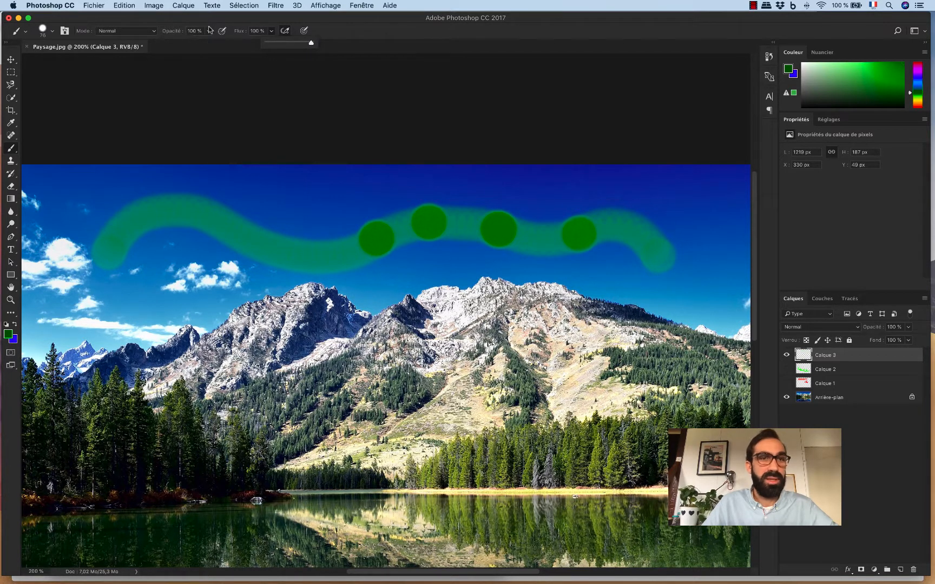
click(208, 31)
click(332, 24)
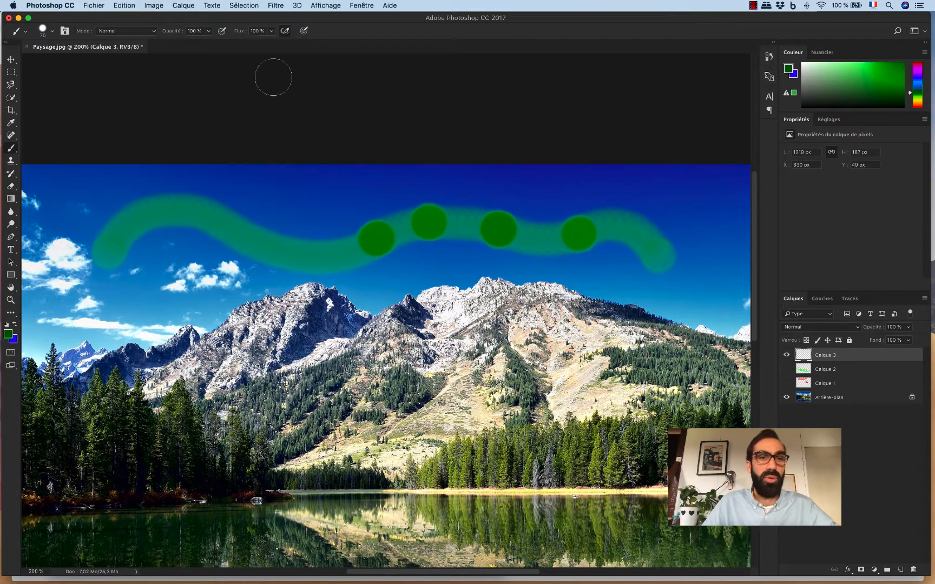
click(209, 31)
drag(210, 43, 170, 44)
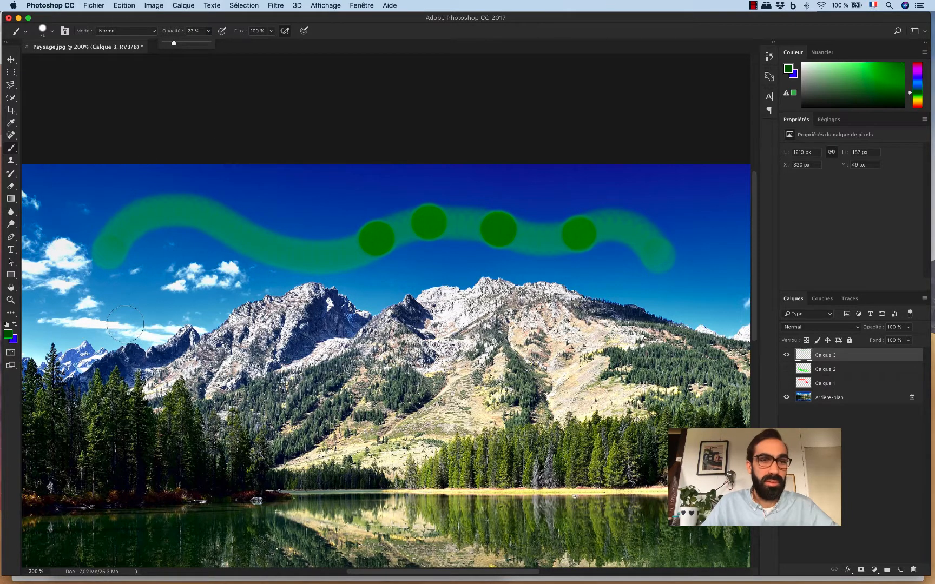
mouse_move(126, 327)
mouse_down()
mouse_move(144, 298)
mouse_move(198, 294)
mouse_move(305, 319)
mouse_move(407, 292)
mouse_move(431, 271)
mouse_move(554, 280)
mouse_move(634, 302)
mouse_move(642, 296)
mouse_move(627, 279)
mouse_up()
drag(614, 320, 621, 336)
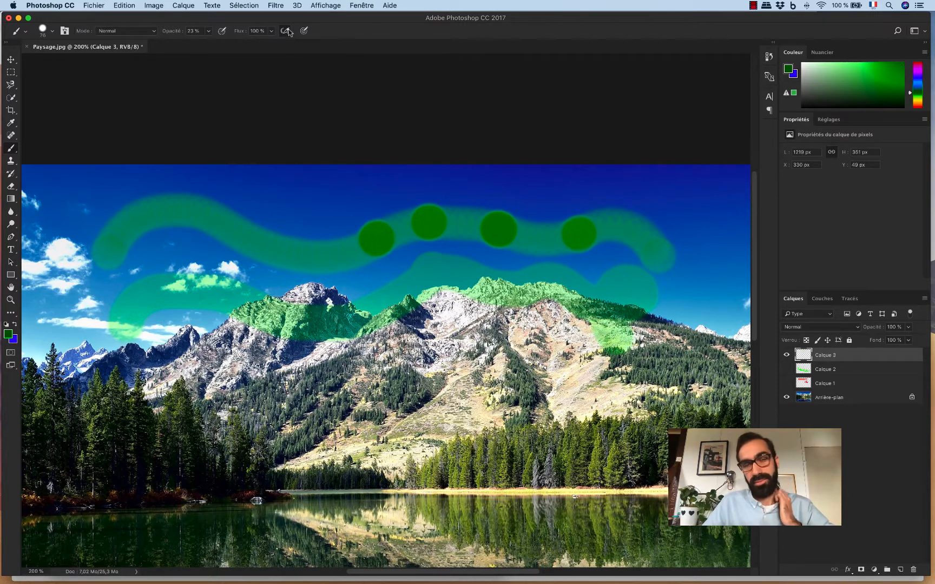
Set the brush opacity to 100 % and flow to 58 %, and paint a long looping green stroke over the mountains and forest
click(209, 32)
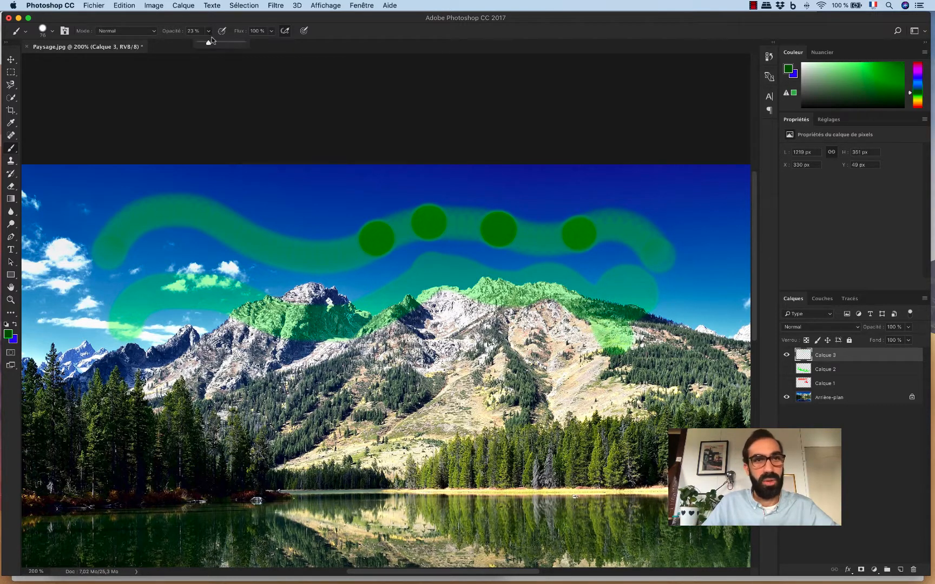
drag(206, 46, 252, 44)
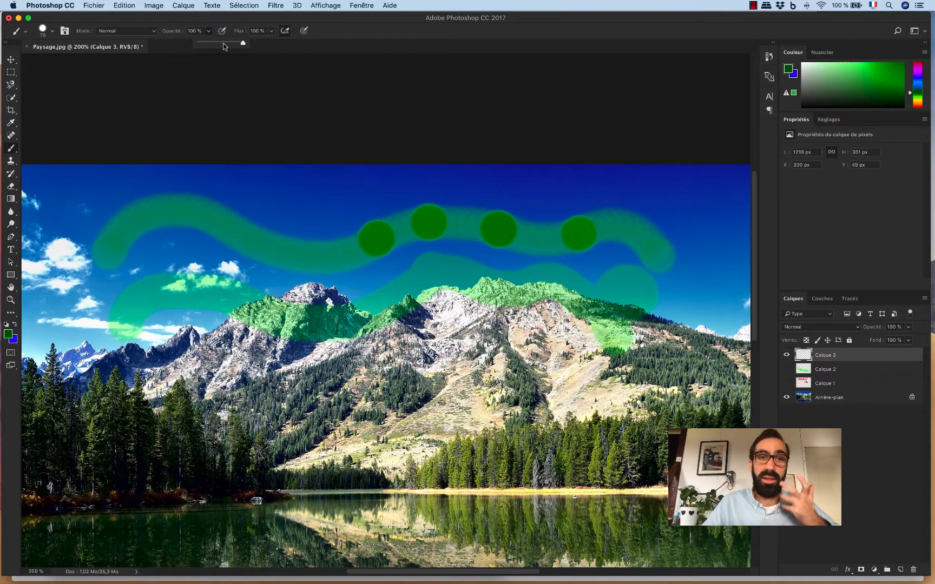
click(270, 31)
drag(272, 43, 254, 44)
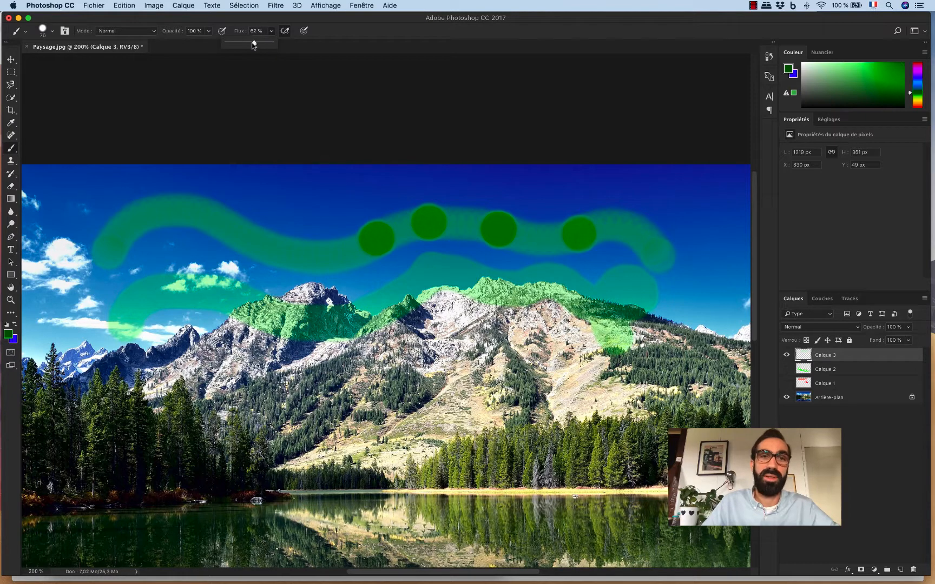
mouse_move(149, 381)
mouse_down()
mouse_move(172, 372)
mouse_move(261, 402)
mouse_move(355, 448)
mouse_move(415, 426)
mouse_move(472, 367)
mouse_move(571, 393)
mouse_move(571, 351)
mouse_move(499, 381)
mouse_move(506, 445)
mouse_move(357, 424)
mouse_move(347, 342)
mouse_move(542, 459)
mouse_move(628, 299)
mouse_move(520, 275)
mouse_move(416, 311)
mouse_move(322, 402)
mouse_move(152, 422)
mouse_up()
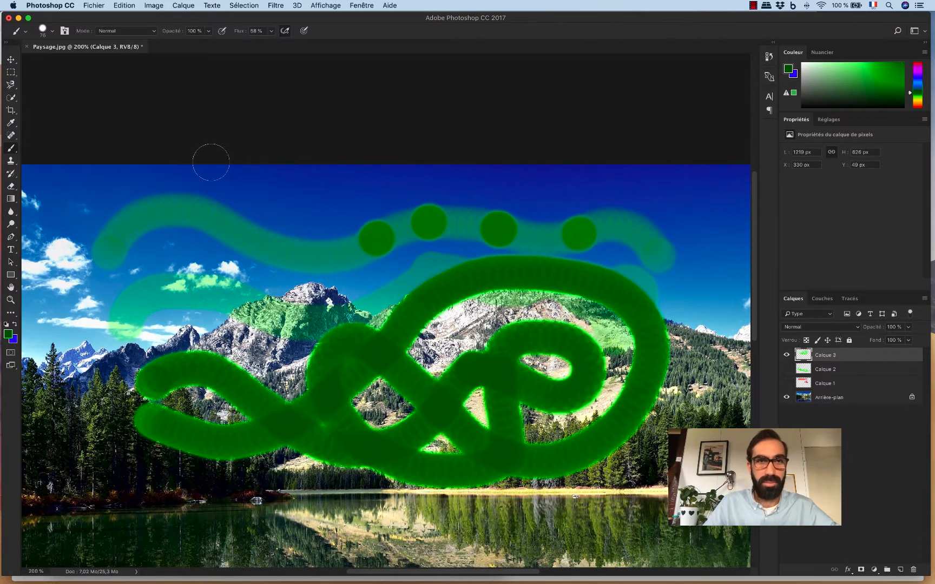
Set the brush flow to 100 % and paint a short curved green stroke on the lake's reflection
click(271, 31)
drag(271, 43, 324, 44)
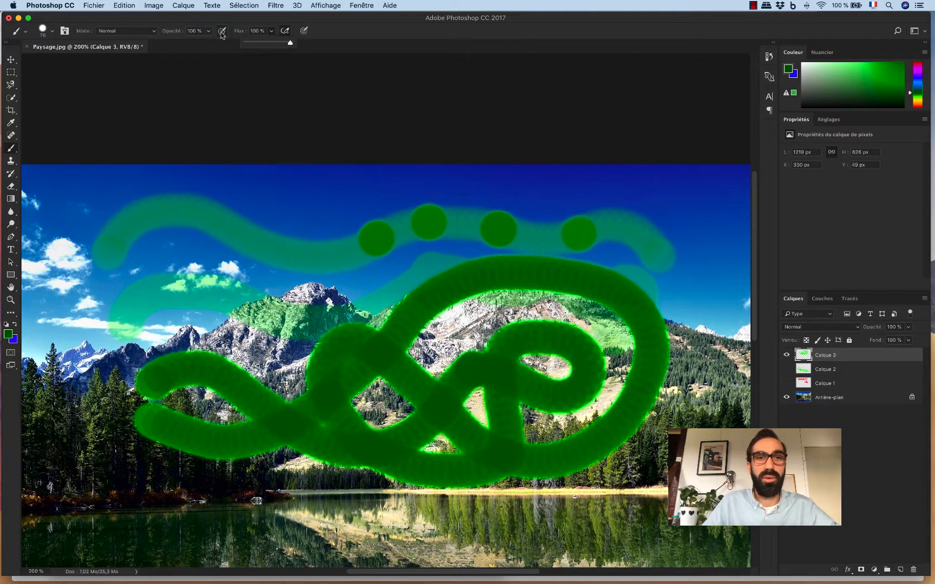
click(327, 28)
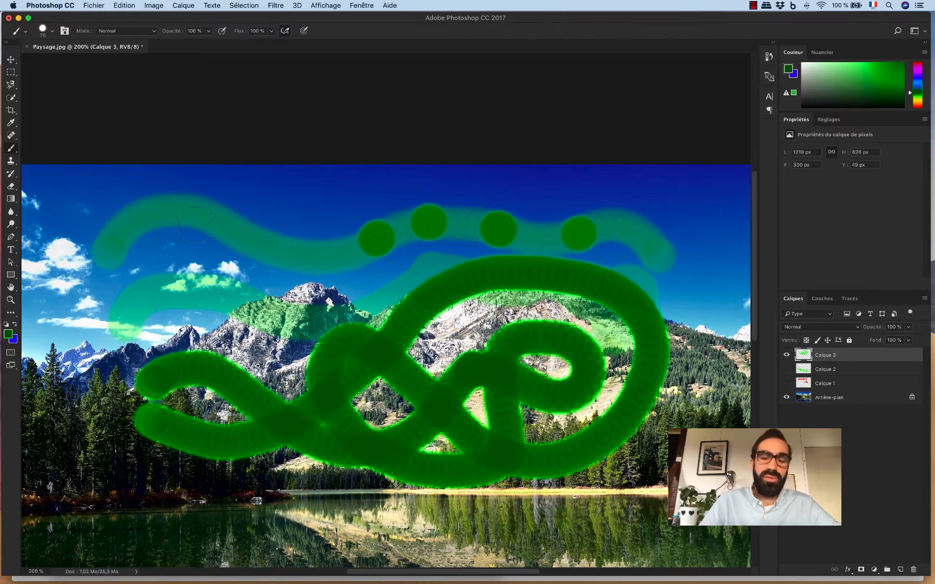
scroll(222, 276, down, 5)
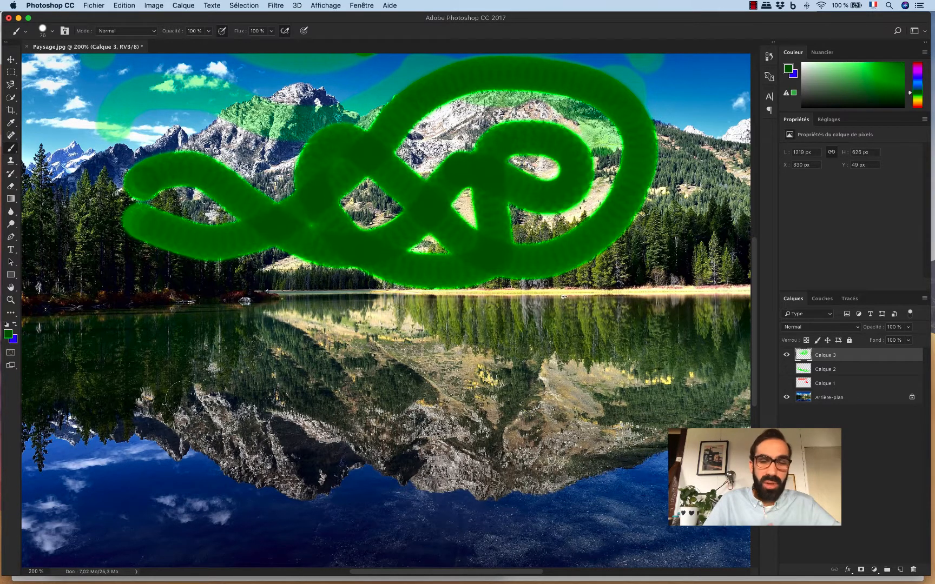
mouse_move(182, 398)
mouse_down()
mouse_move(201, 388)
mouse_move(258, 395)
mouse_up()
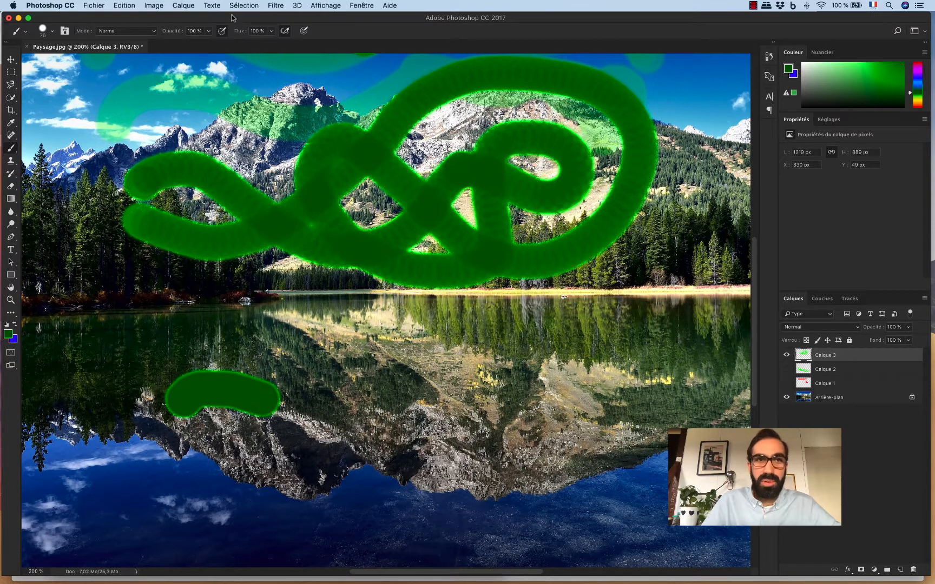
Set the brush opacity to 18 % and paint a short wavy translucent green stroke in the middle of the lake's mountain reflection
click(209, 31)
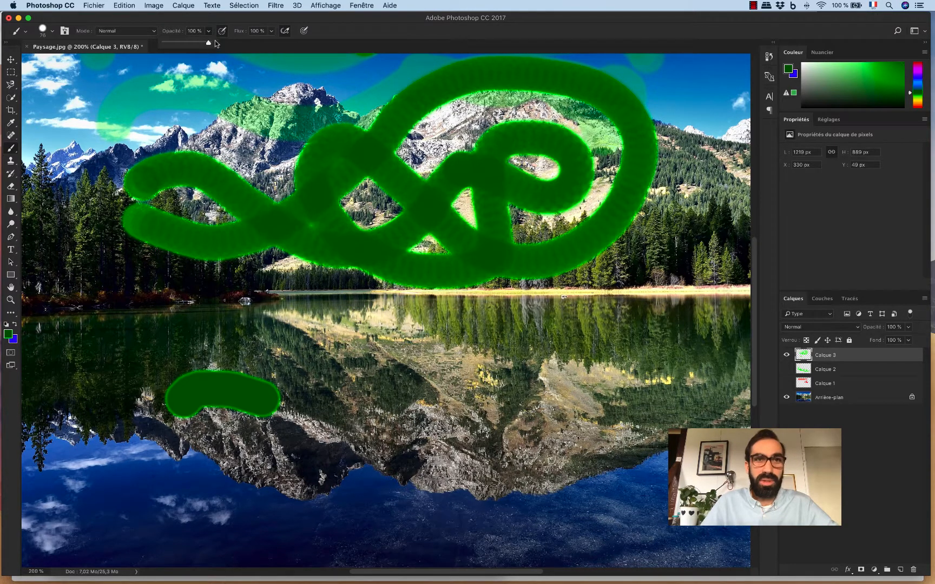
drag(209, 45, 174, 44)
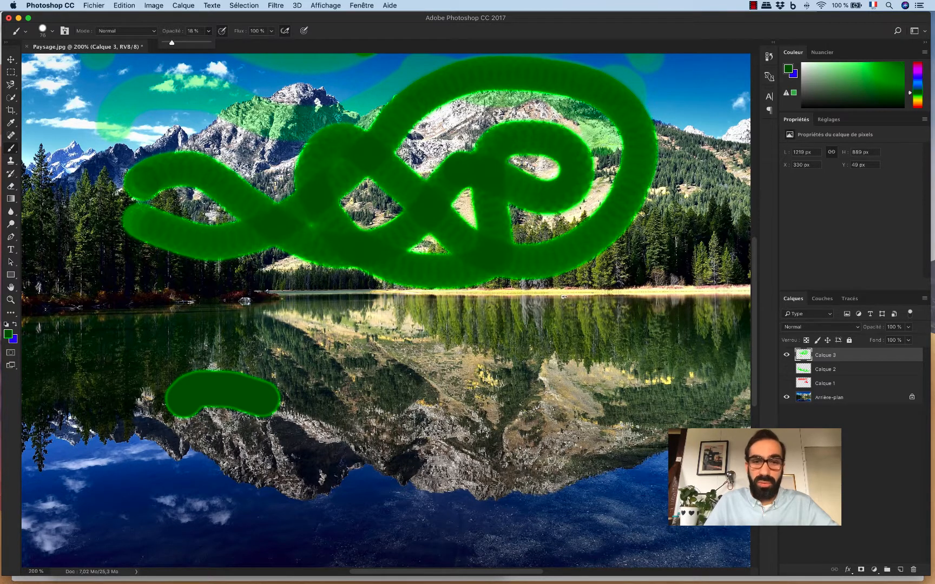
mouse_move(364, 408)
mouse_down()
mouse_move(415, 390)
mouse_move(508, 414)
mouse_up()
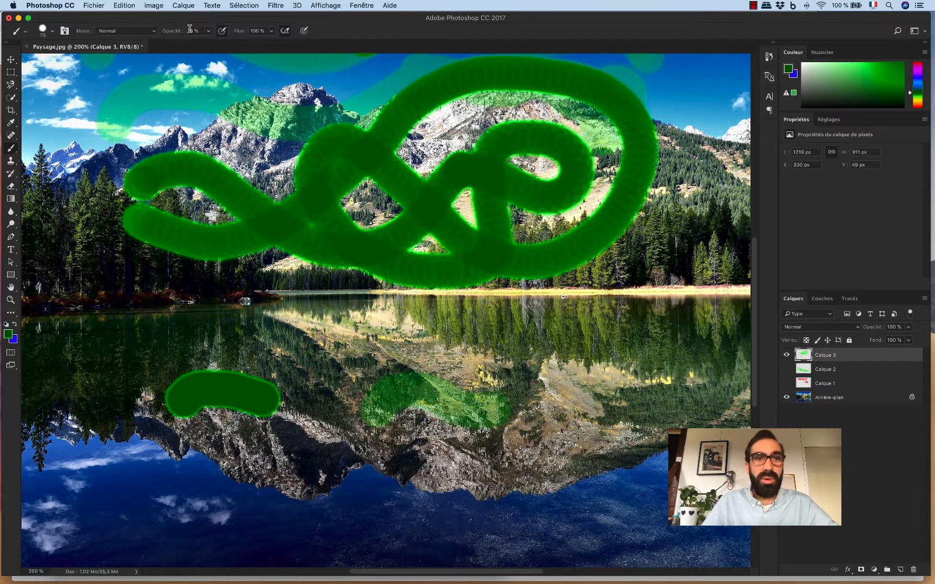
Set the brush opacity to 100 % and paint a wavy opaque green stroke over the right half of the lake's reflection
click(208, 32)
drag(207, 43, 268, 45)
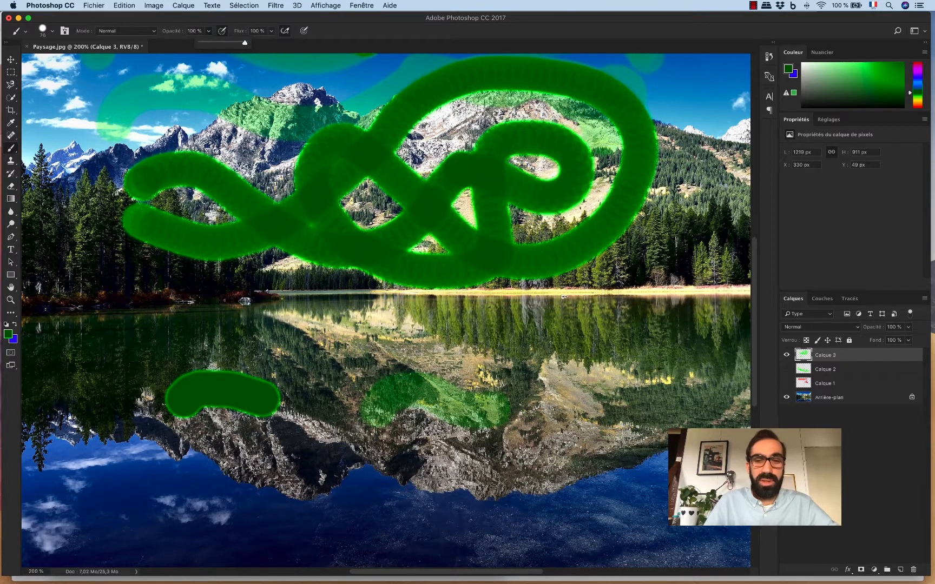
mouse_move(485, 400)
mouse_down()
mouse_move(511, 383)
mouse_move(615, 396)
mouse_move(649, 354)
mouse_up()
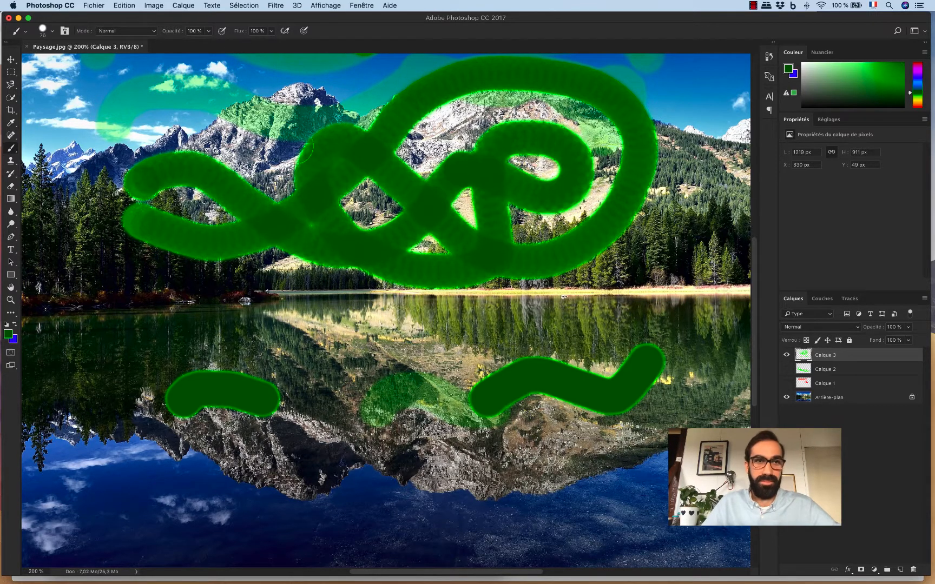
Clear all the paint from Calque 3 and deselect
key(super+a)
key(Delete)
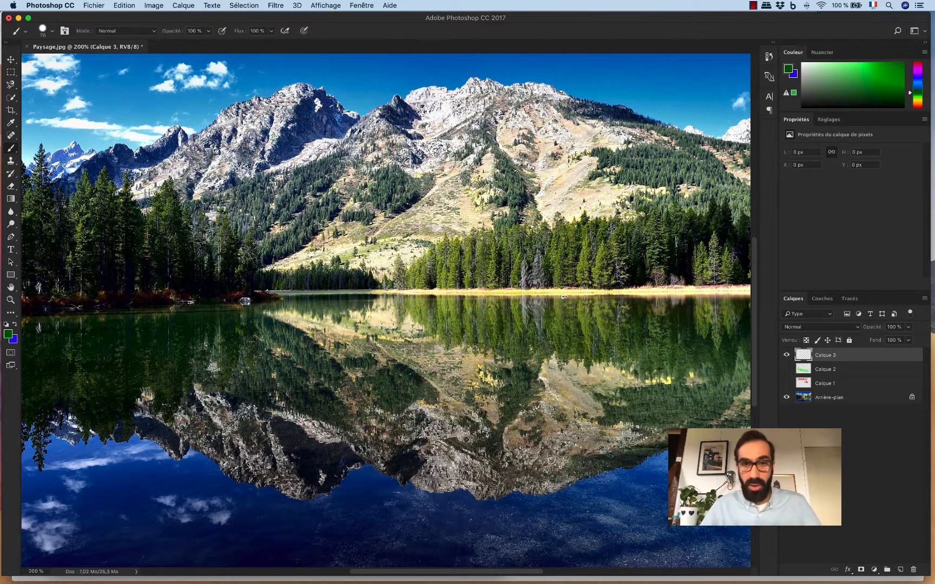
key(super+minus)
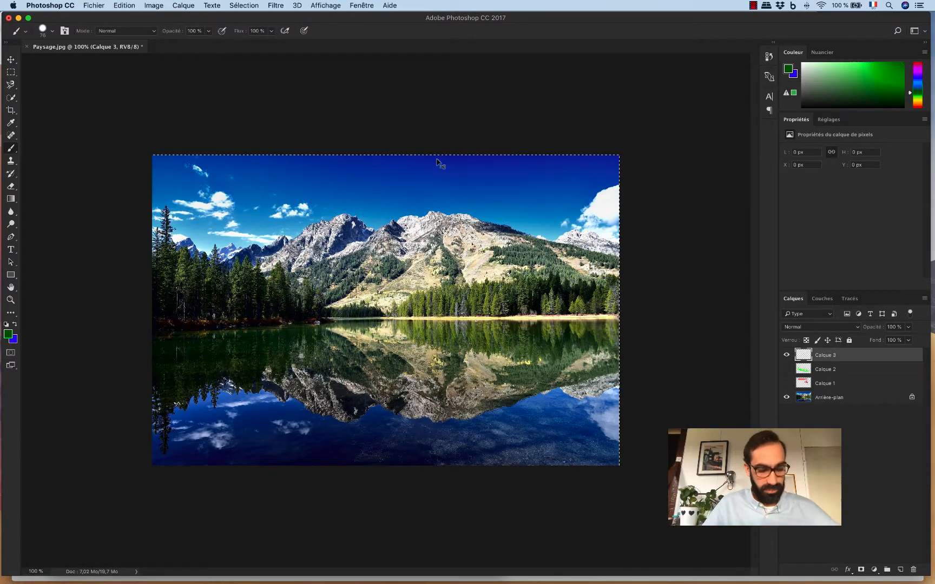
key(super+d)
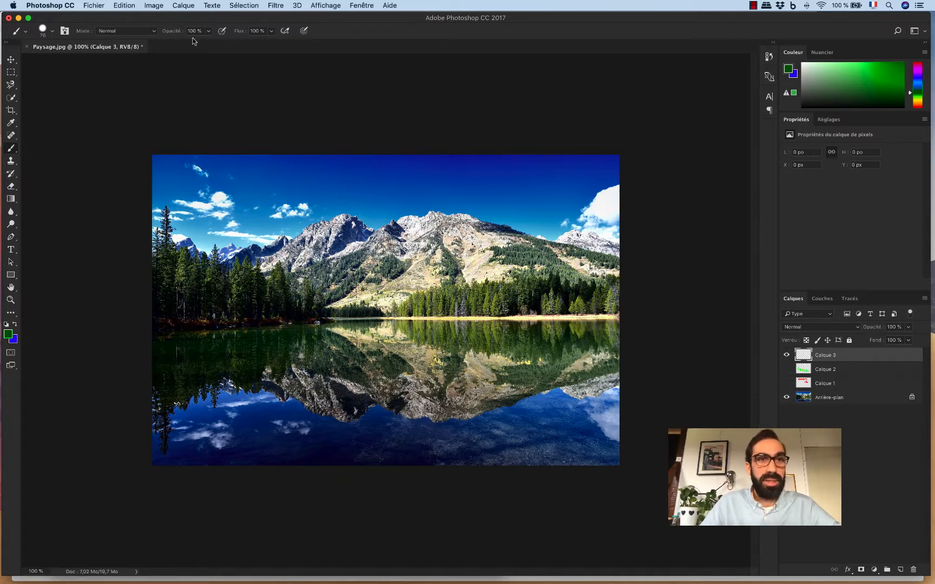
click(118, 31)
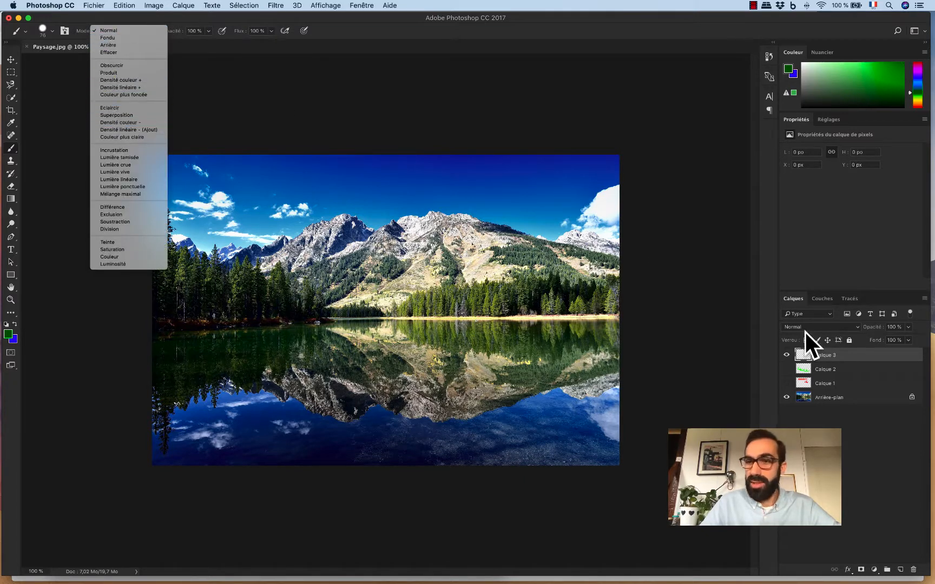
click(139, 31)
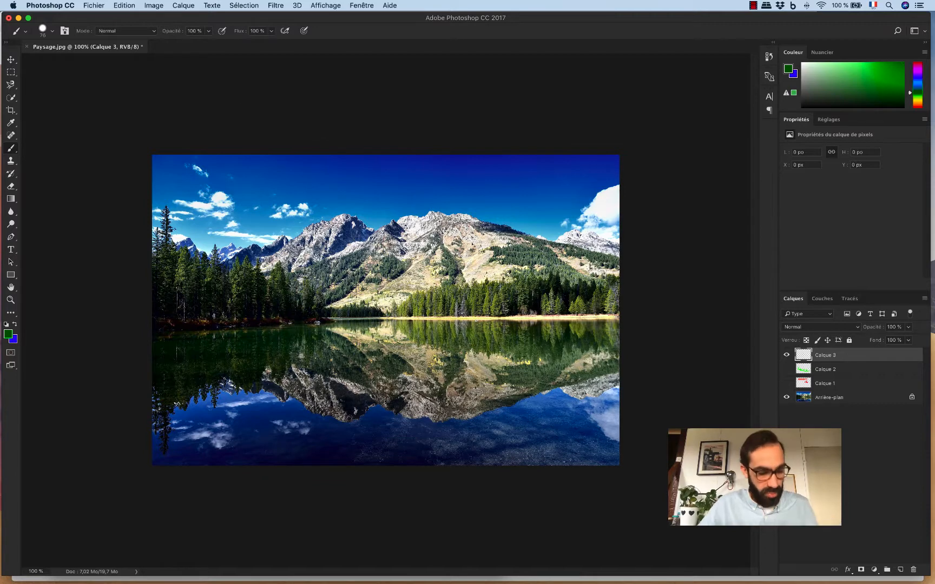
Set the brush size to 107 px and paint a long green arc from the left trees across the mountain skyline
right_click(235, 256)
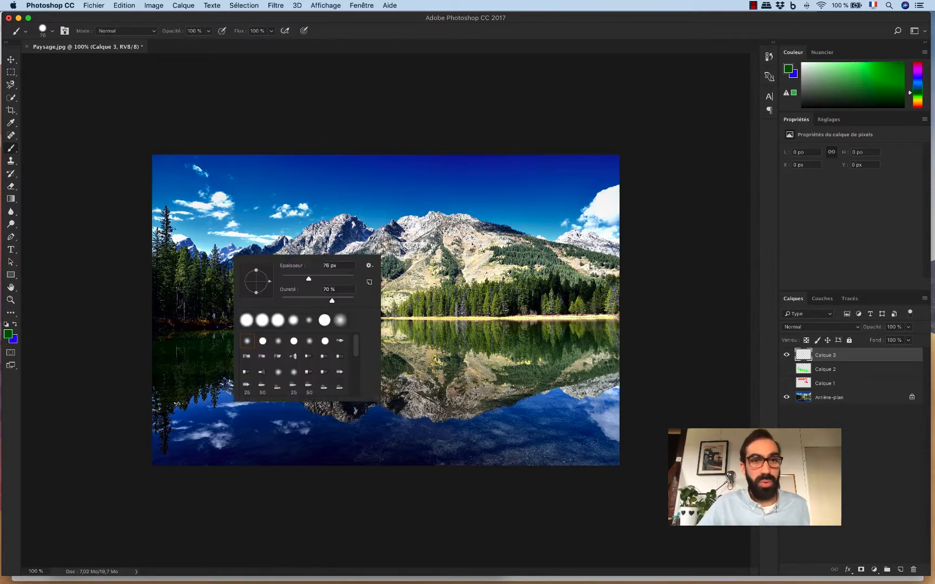
click(319, 276)
click(427, 39)
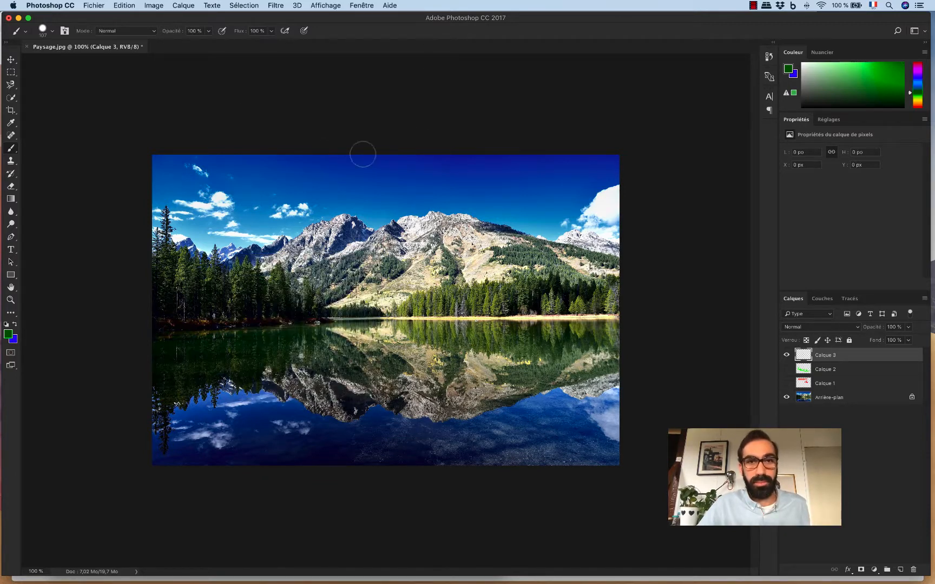
mouse_move(227, 268)
mouse_down()
mouse_move(256, 244)
mouse_move(378, 200)
mouse_move(466, 198)
mouse_up()
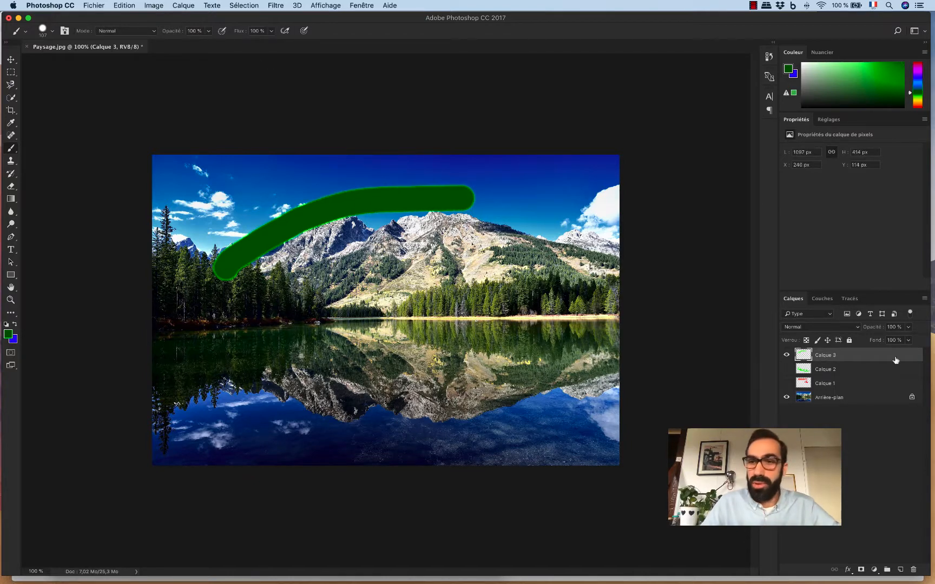
Set Calque 3's blend mode to Produit and paint green over the mountains, the left trees and part of the lake
click(834, 327)
click(829, 357)
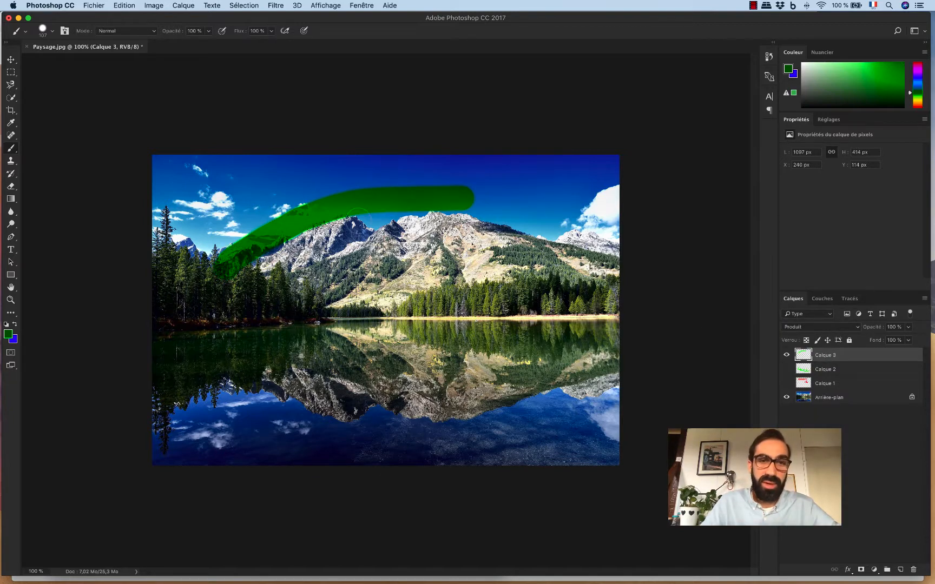
drag(222, 279, 346, 246)
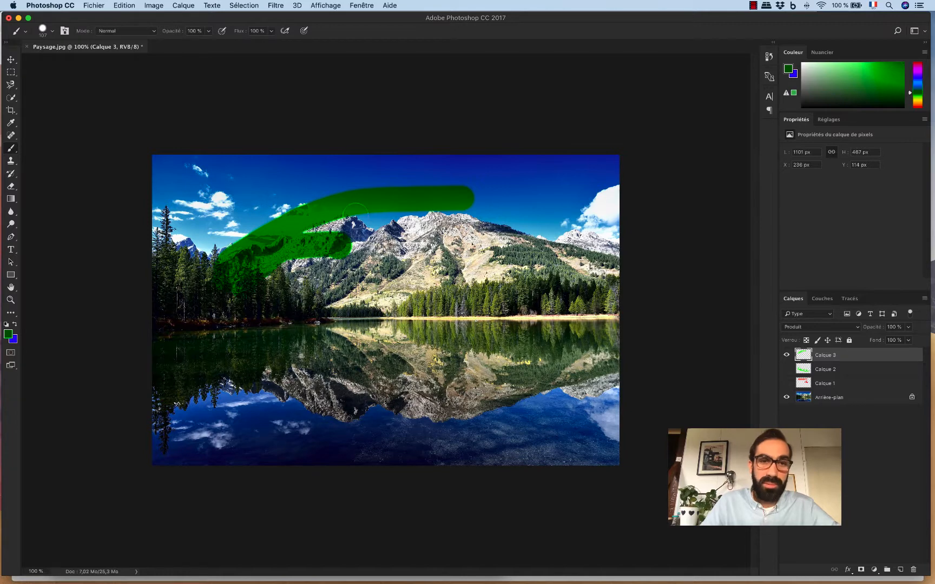
mouse_move(355, 211)
mouse_down()
mouse_move(428, 212)
mouse_move(291, 313)
mouse_move(478, 216)
mouse_move(359, 223)
mouse_move(399, 264)
mouse_move(267, 268)
mouse_move(408, 265)
mouse_move(285, 334)
mouse_move(427, 268)
mouse_move(348, 315)
mouse_move(450, 274)
mouse_move(434, 270)
mouse_move(240, 365)
mouse_up()
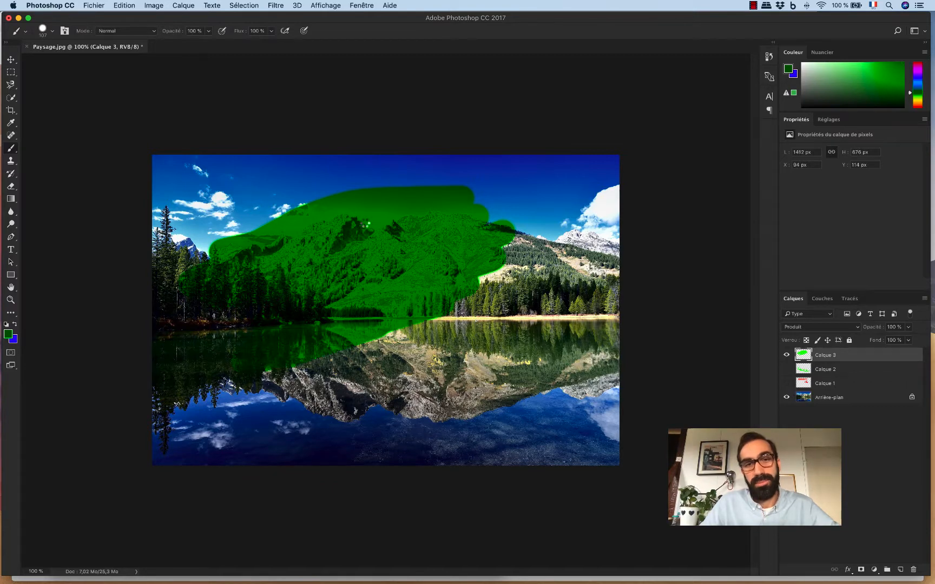
drag(200, 244, 295, 205)
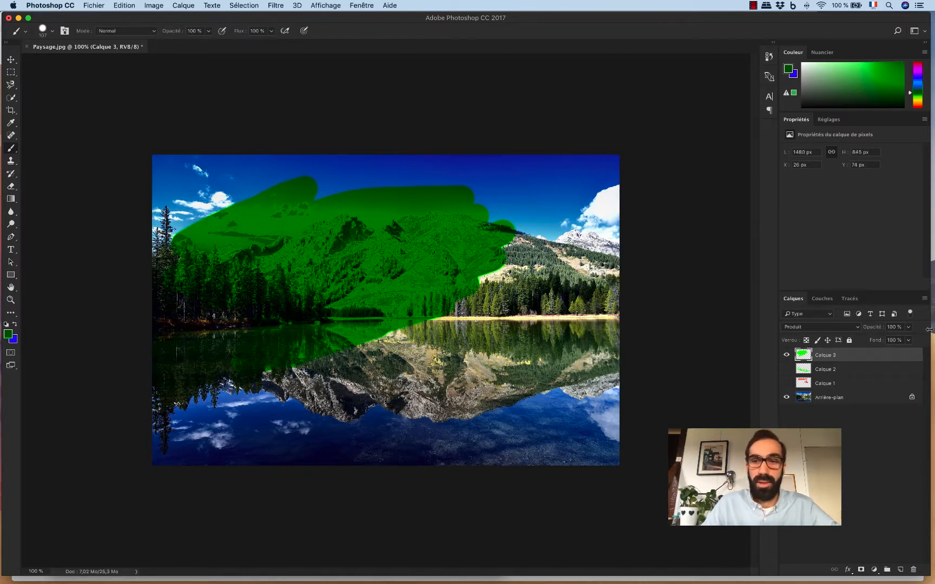
Set Calque 3's blend mode back to Normal and clear all its paint
click(855, 327)
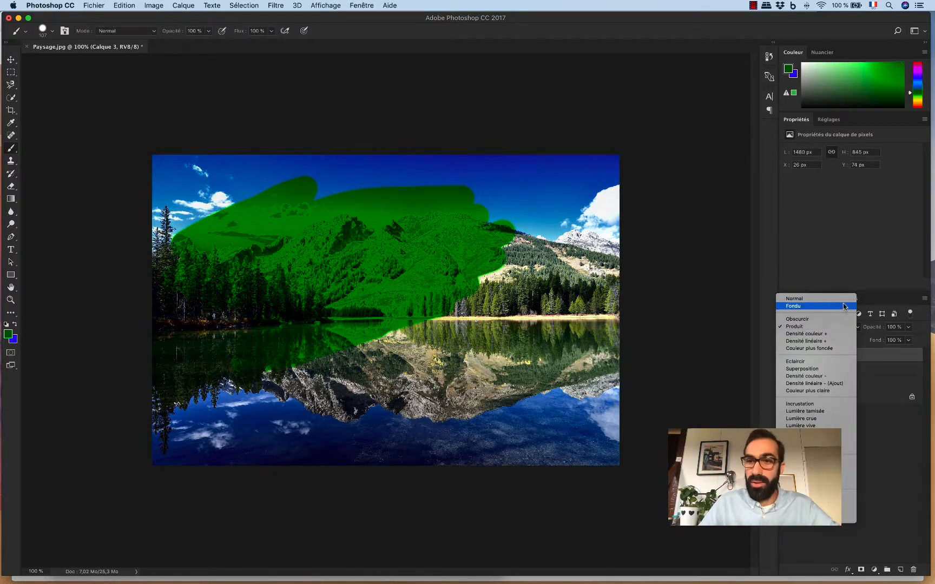
click(842, 306)
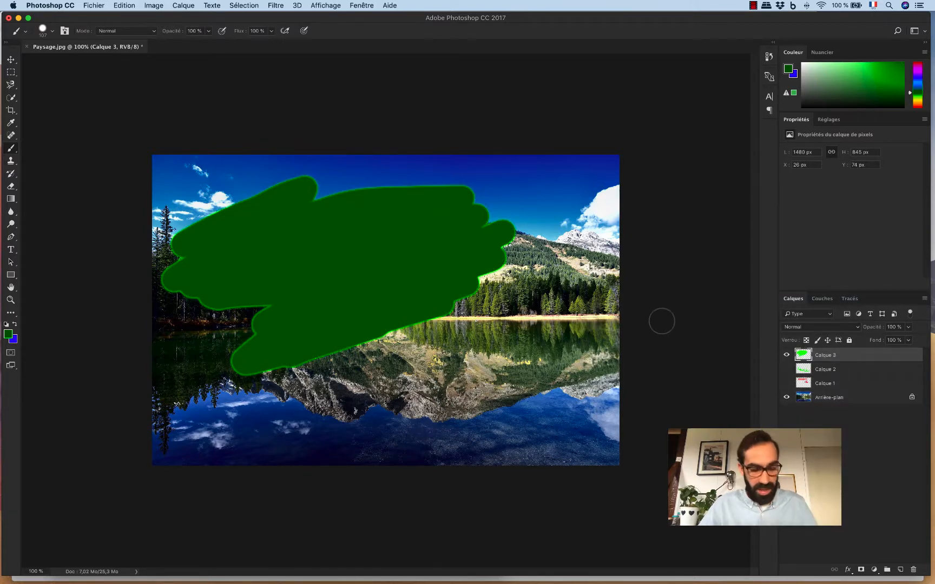
key(super+a)
key(Delete)
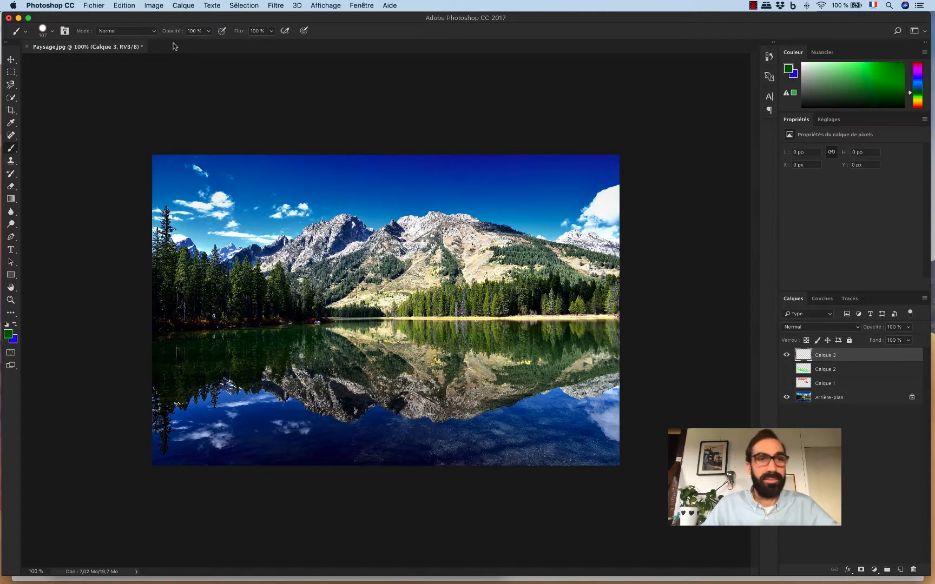
Set the brush mode to Produit and paint a green arc crossed by a blue arc over the mountains on Calque 3
click(128, 30)
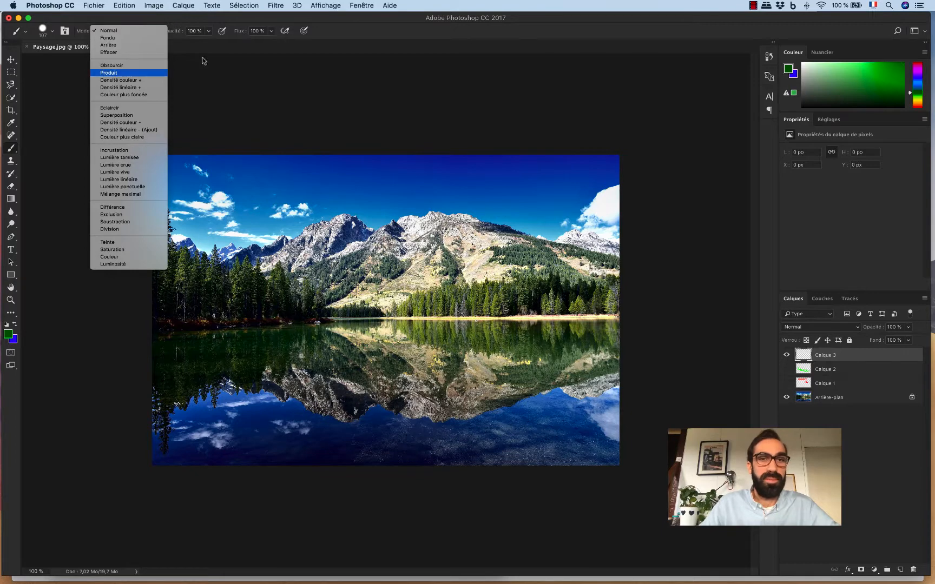
click(130, 67)
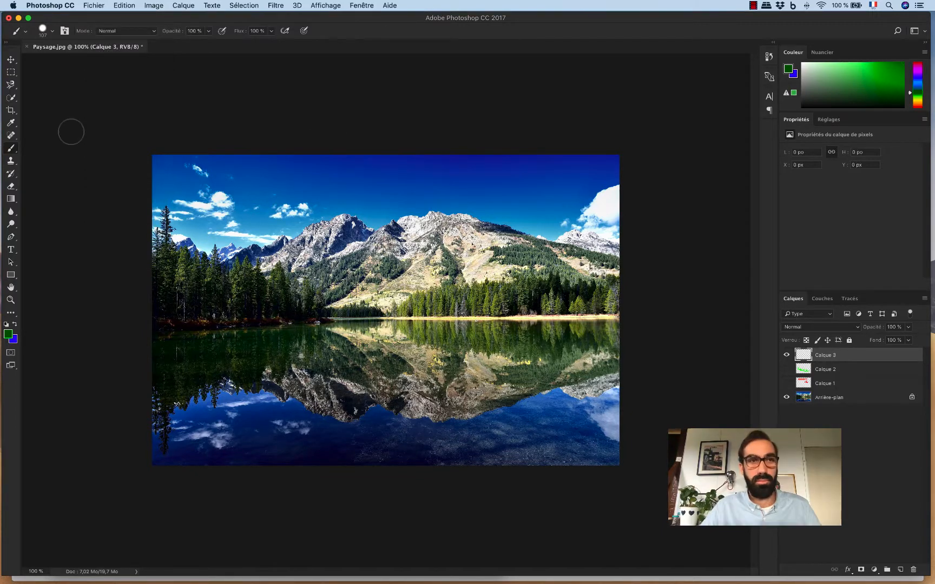
click(115, 31)
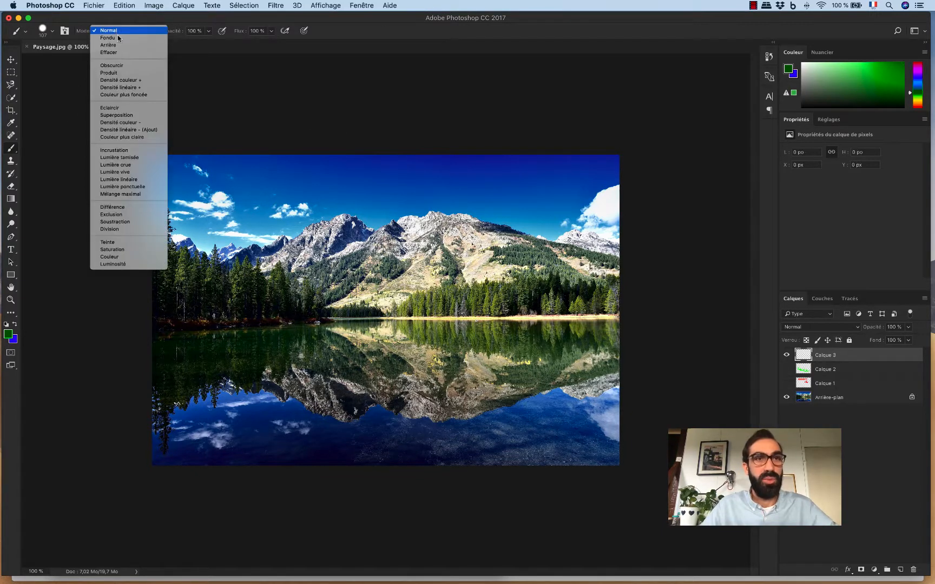
click(125, 73)
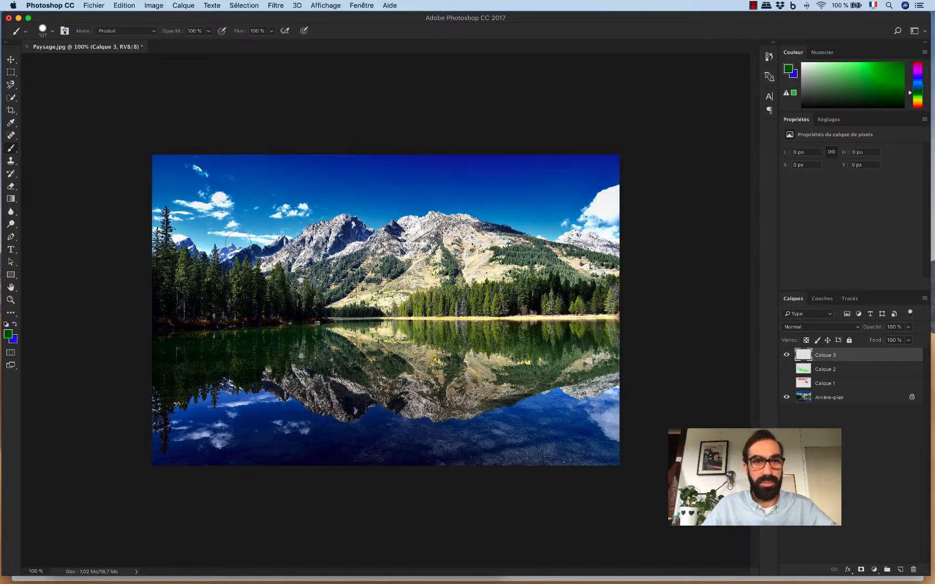
mouse_move(240, 274)
mouse_down()
mouse_move(257, 237)
mouse_move(296, 212)
mouse_move(357, 213)
mouse_move(401, 242)
mouse_up()
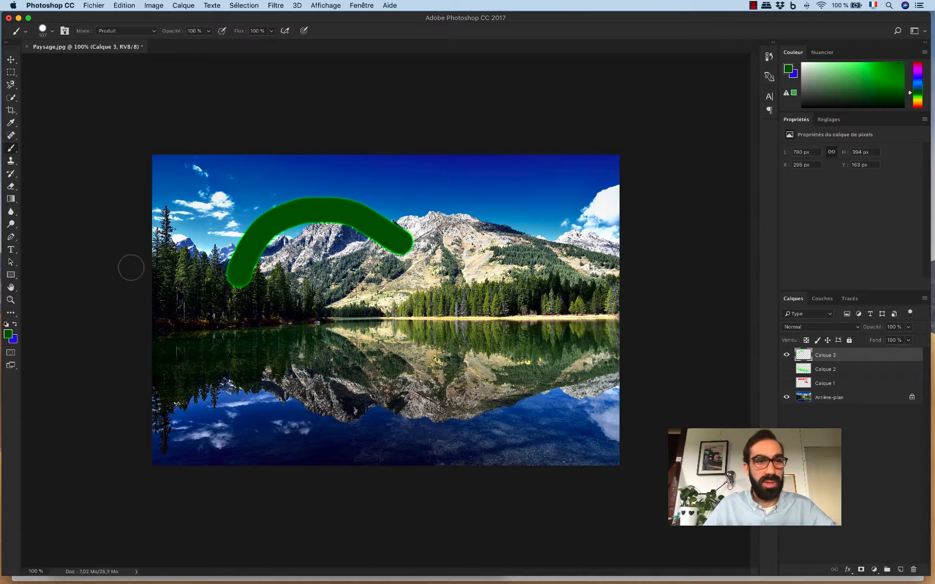
click(15, 325)
mouse_move(216, 195)
mouse_down()
mouse_move(320, 232)
mouse_move(354, 276)
mouse_up()
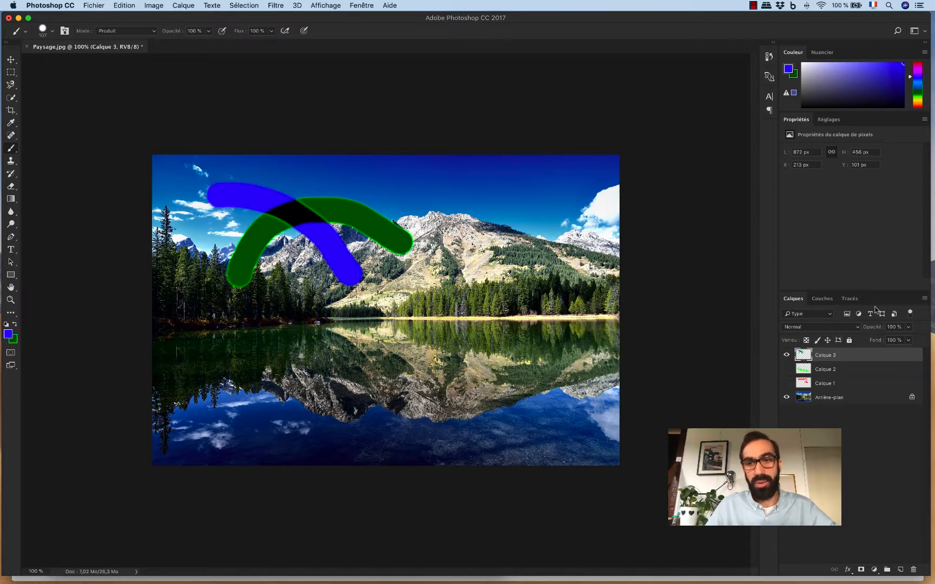
On a new layer, with the brush mode set to Normal, paint a blue curve crossed by a green curve over the lake
click(900, 570)
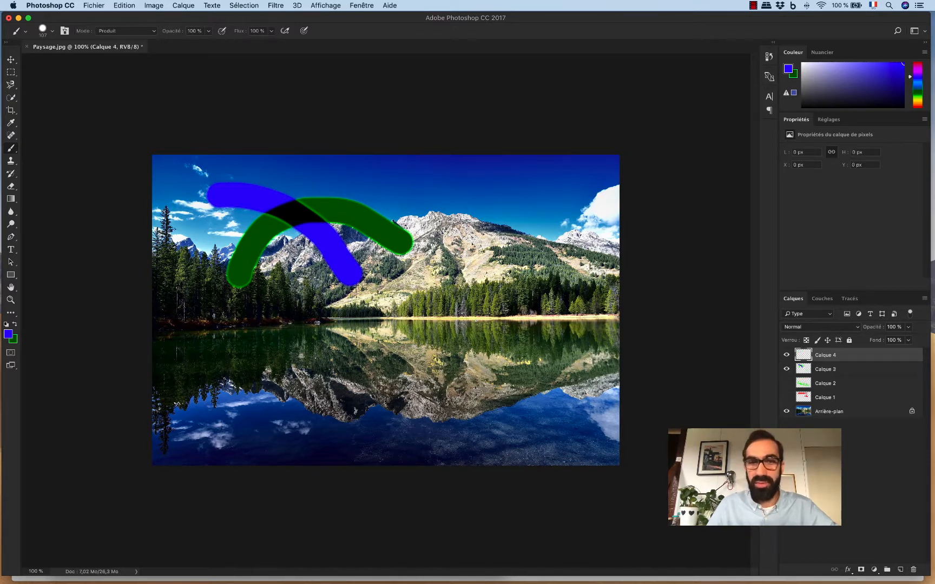
click(118, 30)
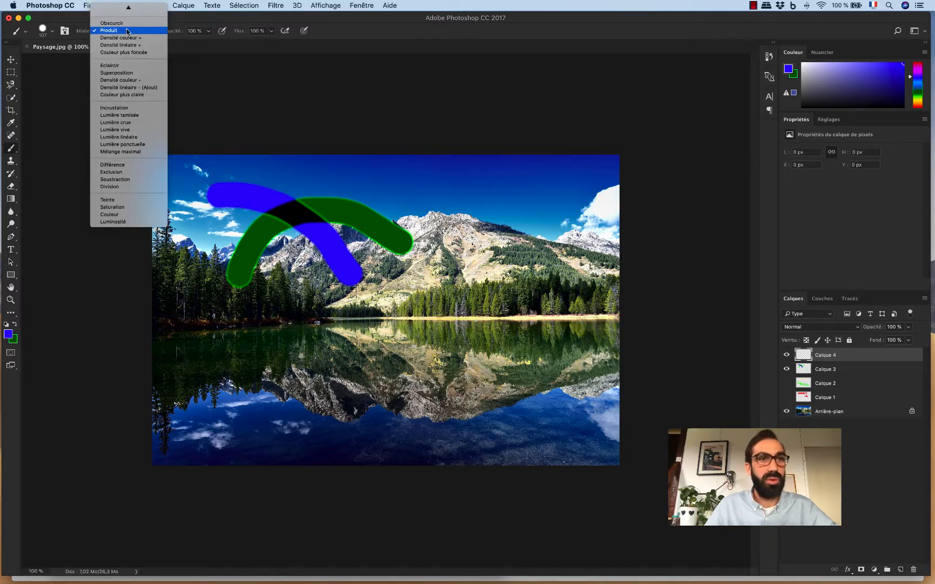
click(130, 9)
mouse_move(357, 410)
mouse_down()
mouse_move(384, 381)
mouse_move(530, 355)
mouse_up()
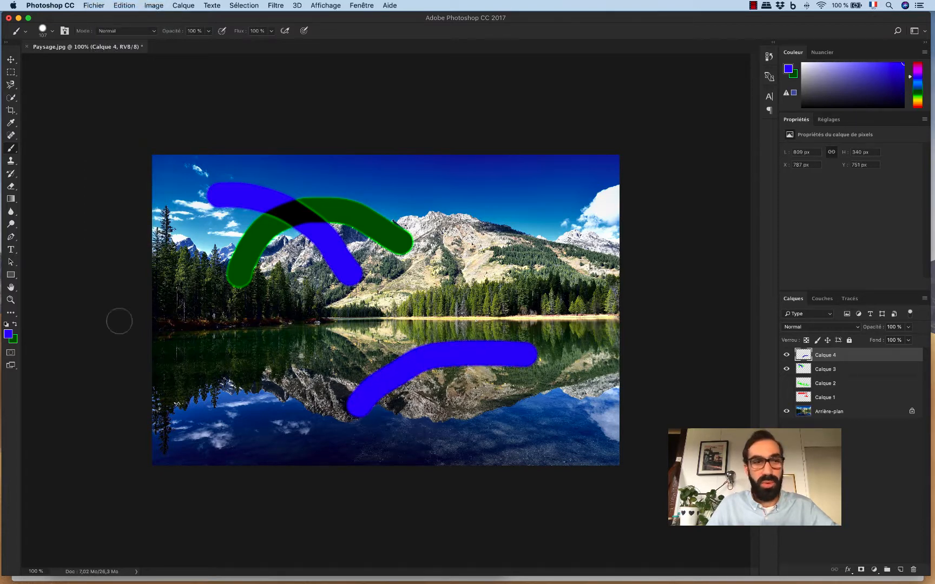
click(14, 324)
mouse_move(424, 309)
mouse_down()
mouse_move(457, 362)
mouse_move(460, 408)
mouse_up()
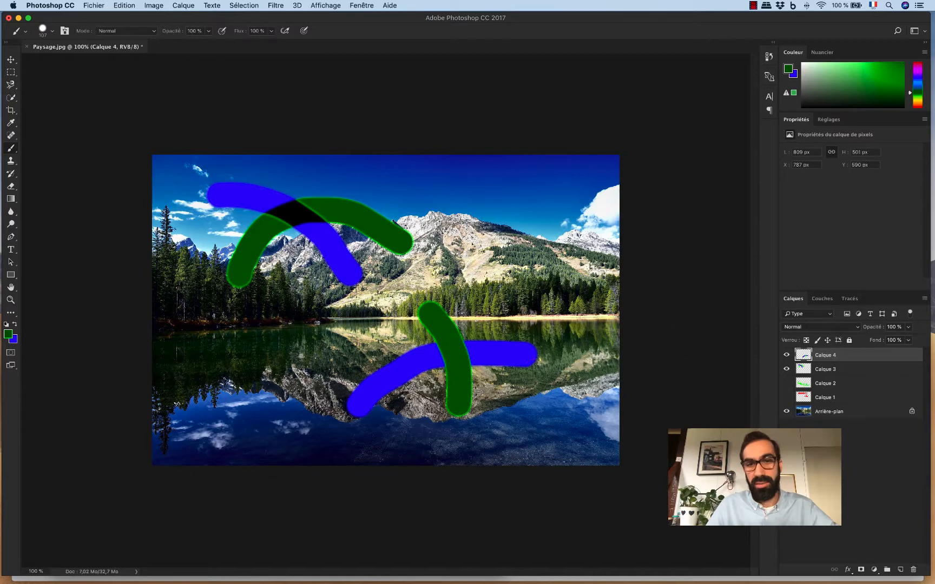
Set Calque 4's blend mode to Produit
click(820, 326)
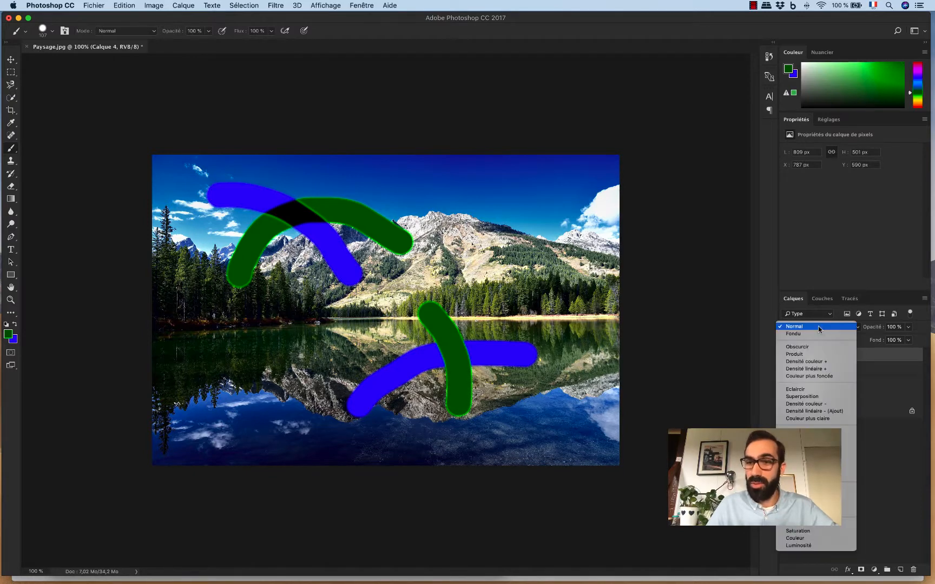
click(816, 354)
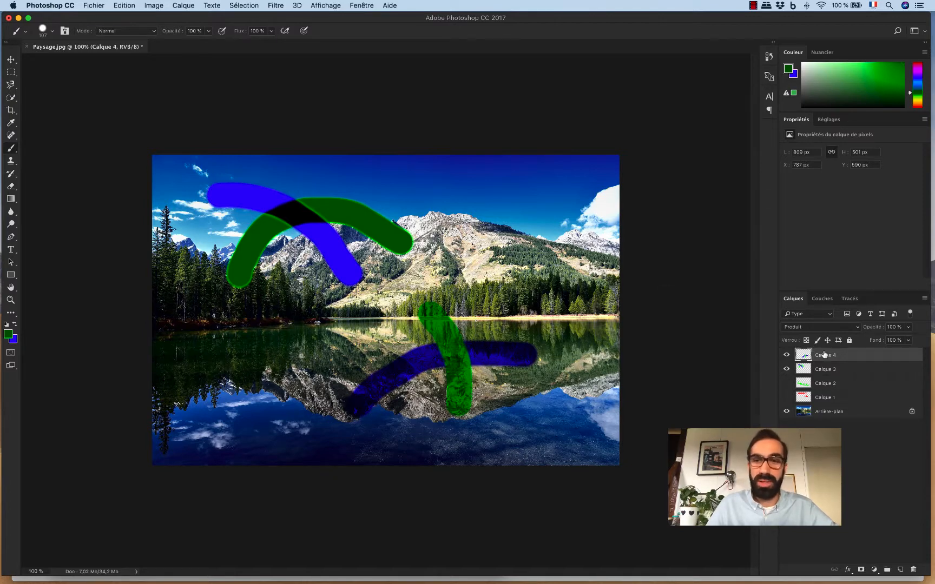
Select Calque 3 and set the foreground colour to bright magenta
click(823, 369)
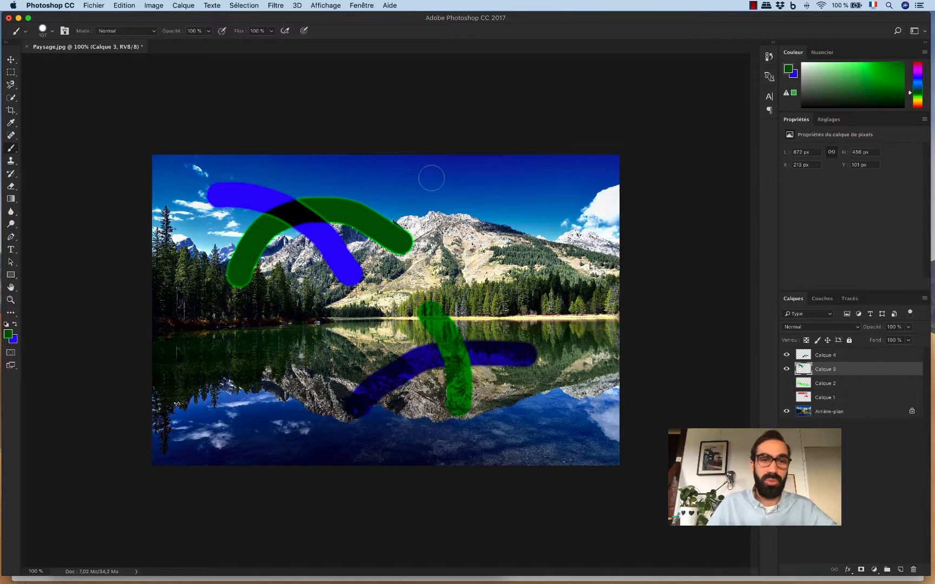
click(9, 335)
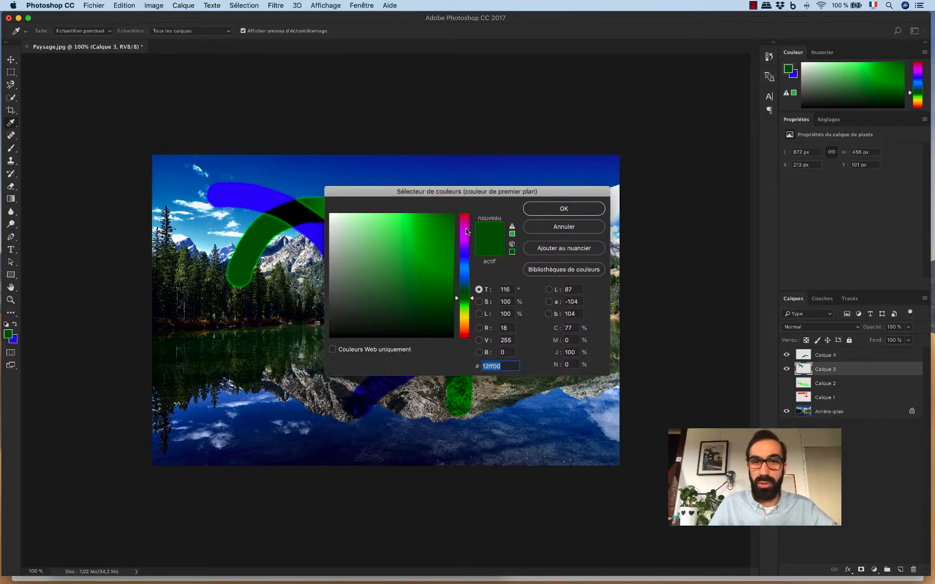
click(465, 232)
click(563, 208)
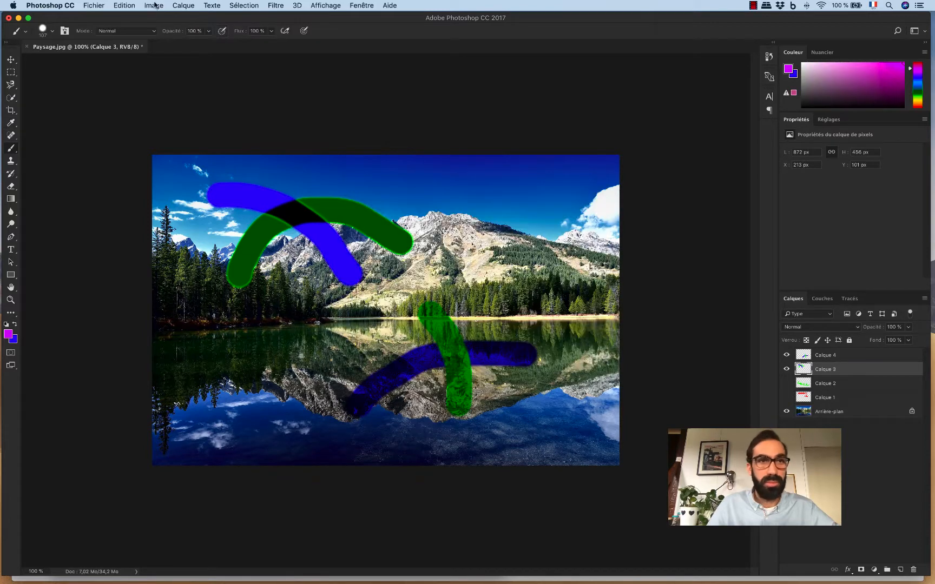
Set the brush mode to Produit and paint magenta strokes over the left part of the green and blue arcs on Calque 3
click(128, 32)
click(129, 76)
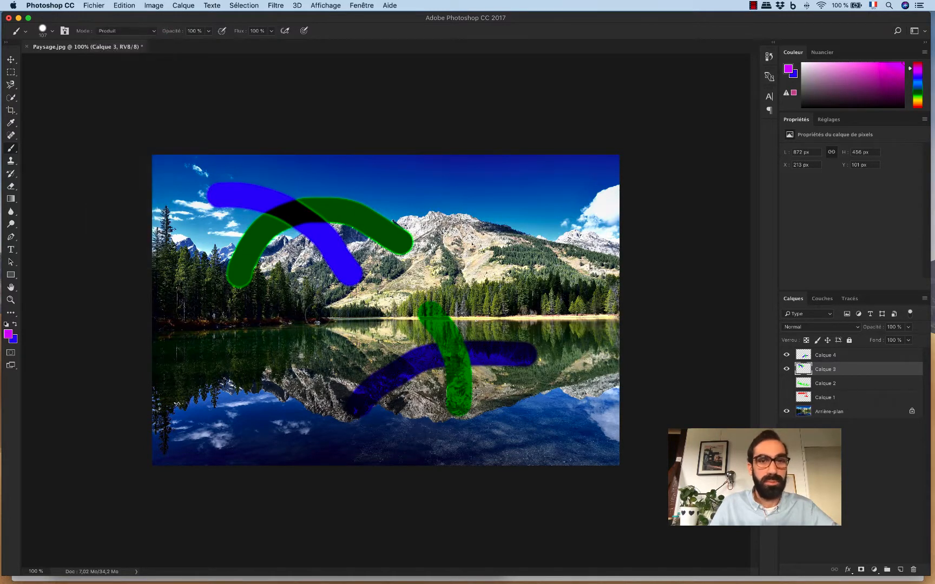
click(294, 290)
mouse_move(294, 291)
mouse_down()
mouse_move(268, 205)
mouse_move(233, 209)
mouse_move(193, 250)
mouse_move(268, 275)
mouse_move(281, 295)
mouse_up()
Set the brush mode to Incrustation and paint two magenta strokes across the right end of the green arc
click(111, 32)
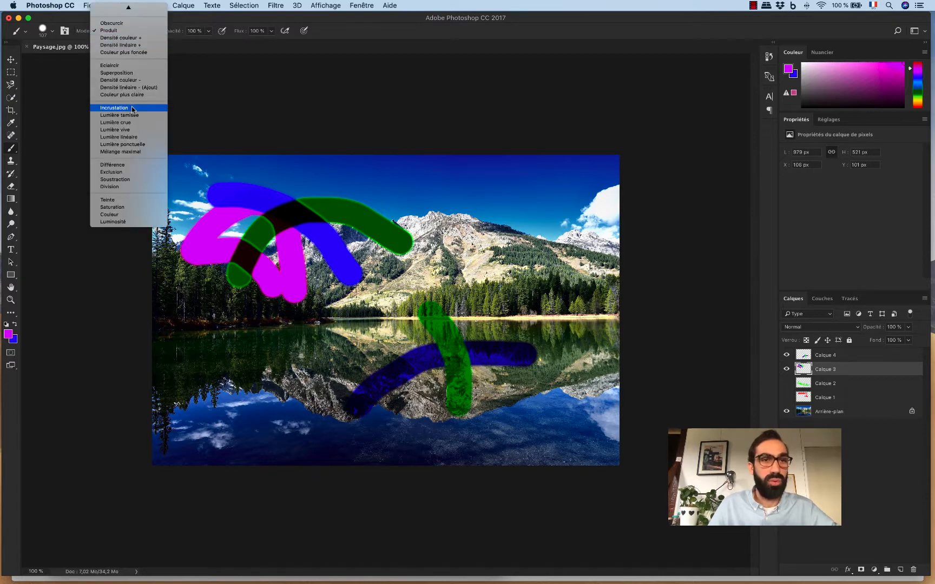
click(133, 108)
mouse_move(405, 195)
mouse_down()
mouse_move(388, 220)
mouse_move(383, 269)
mouse_up()
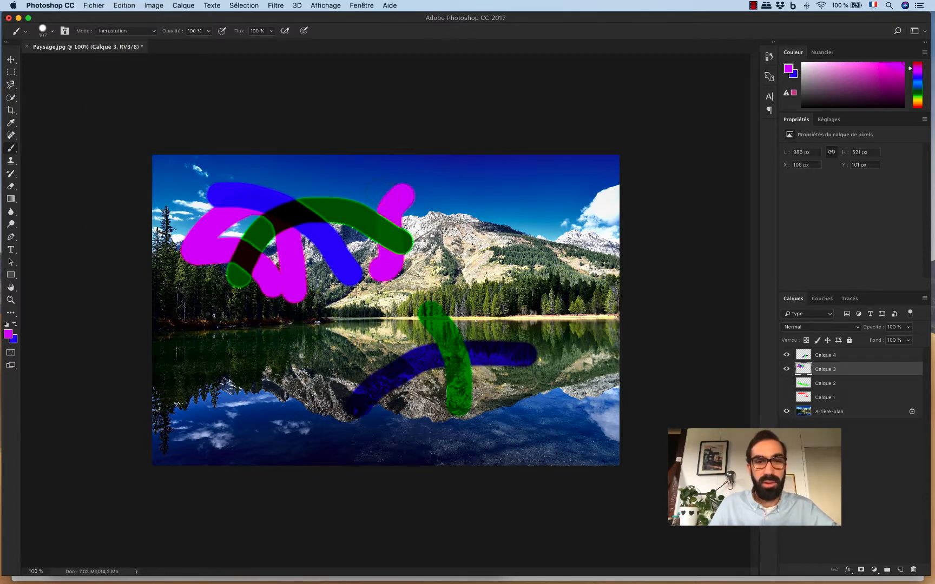
drag(357, 178, 362, 252)
Set the brush mode to Densité couleur - and paint magenta strokes broadly over the arcs and earlier magenta strokes
click(104, 31)
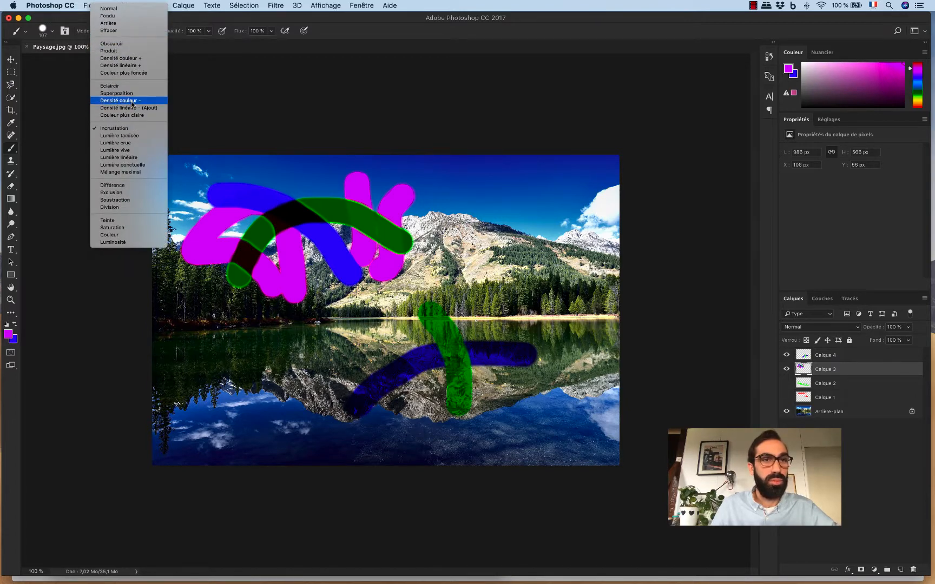
click(123, 101)
mouse_move(426, 208)
mouse_down()
mouse_move(319, 233)
mouse_move(317, 259)
mouse_move(314, 184)
mouse_move(238, 281)
mouse_move(228, 245)
mouse_move(442, 280)
mouse_up()
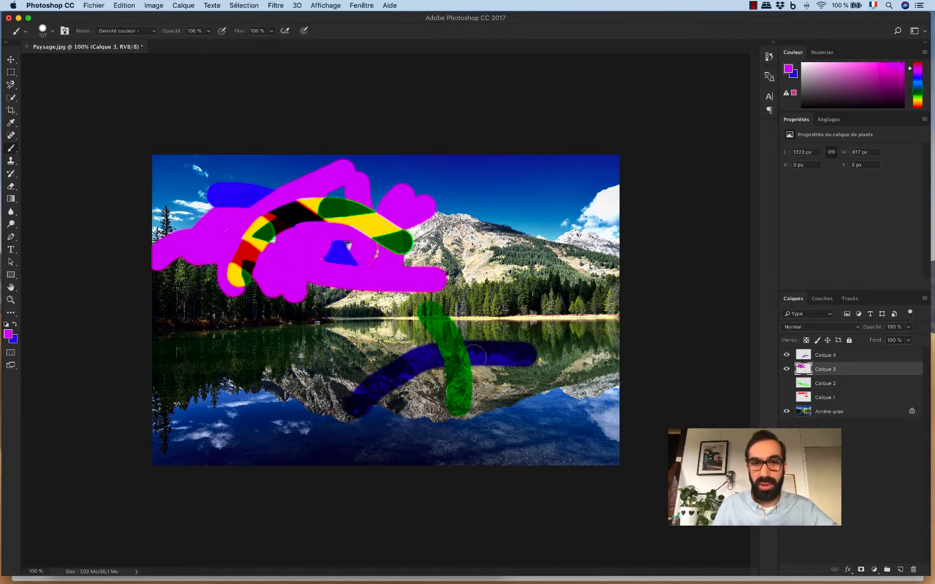
Delete everything painted on Calque 3 and remove the selection
key(super+a)
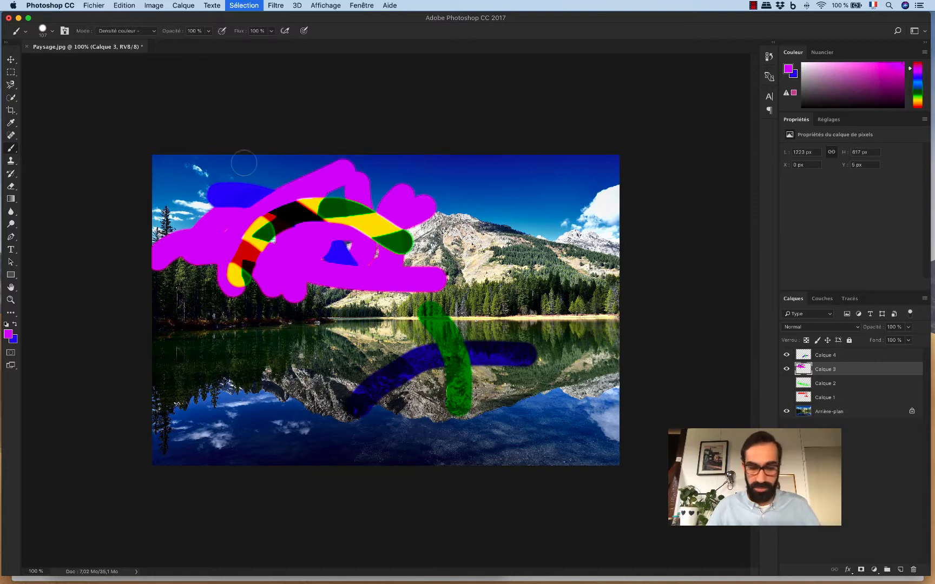
key(Delete)
key(super+d)
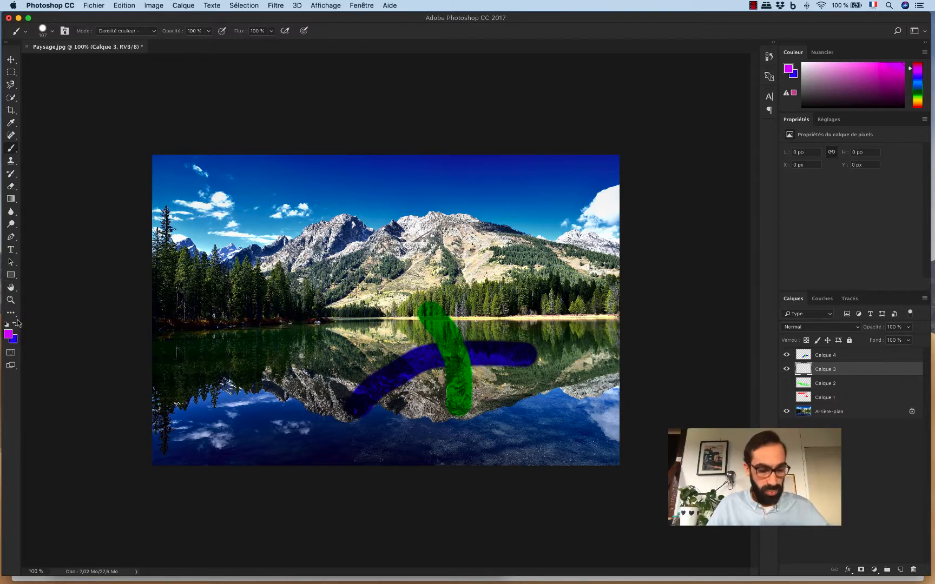
Set the foreground colour to golden yellow, #ffcc00
click(9, 334)
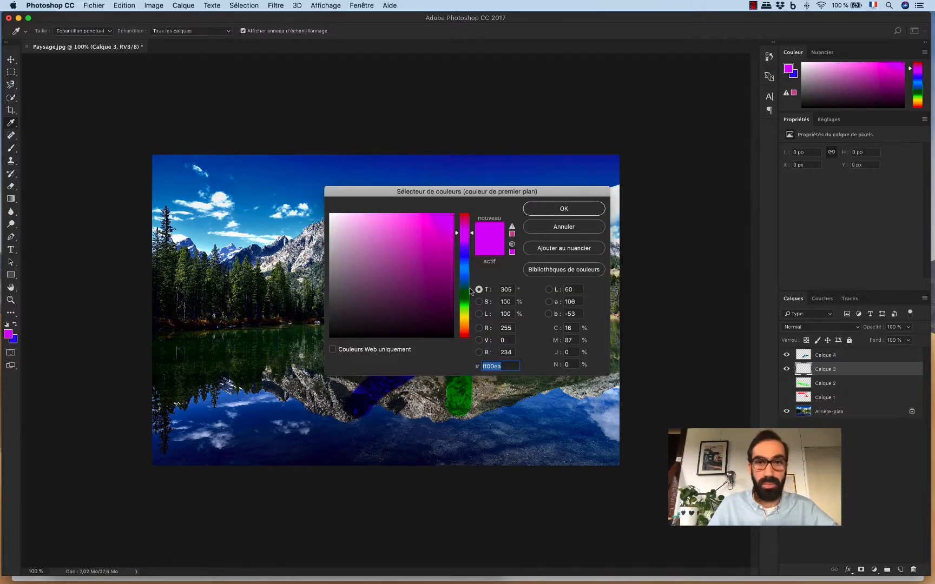
click(464, 320)
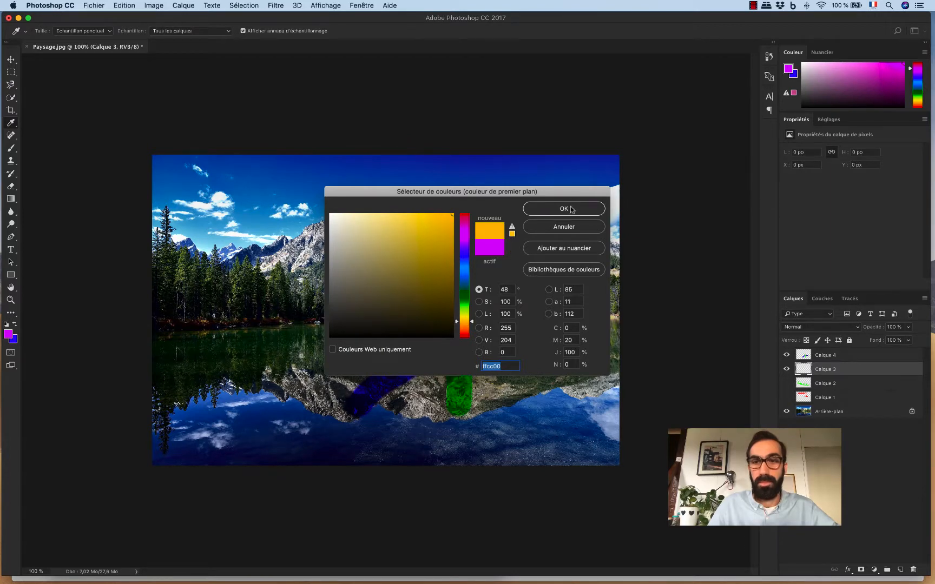
click(572, 209)
With the brush mode set to Produit, paint overlapping golden strokes from the sky down to the lakeshore on Calque 3 and clear them
click(145, 32)
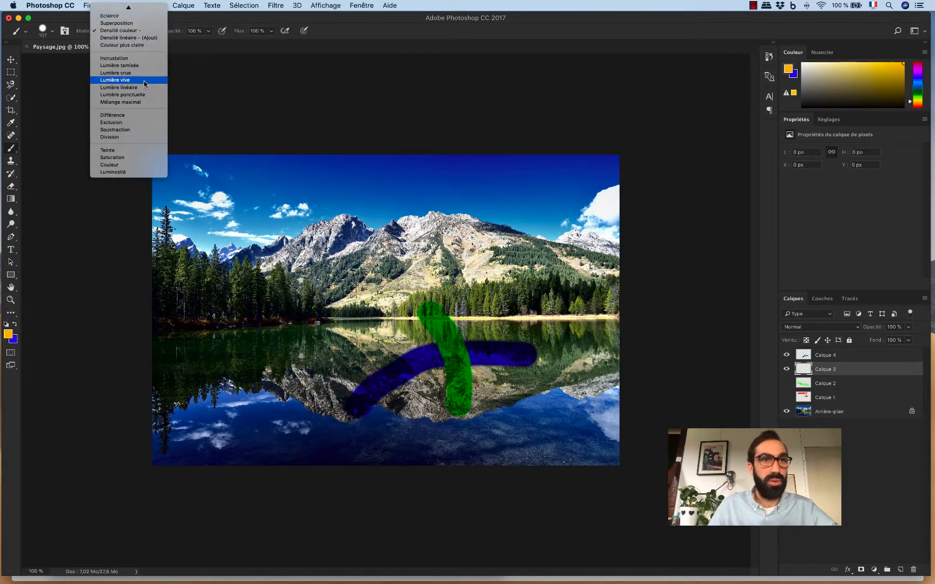
click(141, 53)
drag(234, 252, 342, 180)
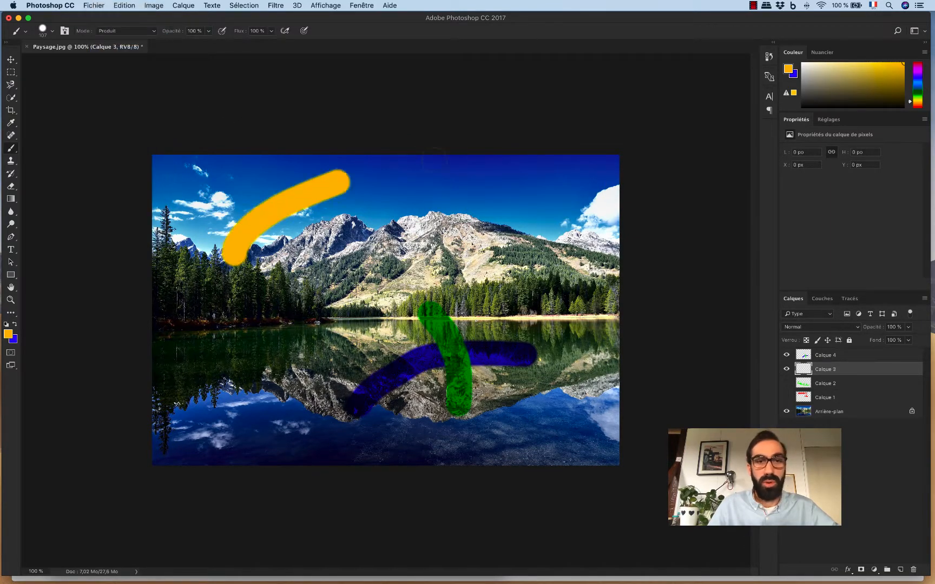
drag(434, 158, 440, 161)
drag(292, 221, 397, 167)
drag(227, 218, 374, 177)
drag(294, 223, 397, 184)
drag(307, 239, 356, 215)
drag(273, 252, 381, 217)
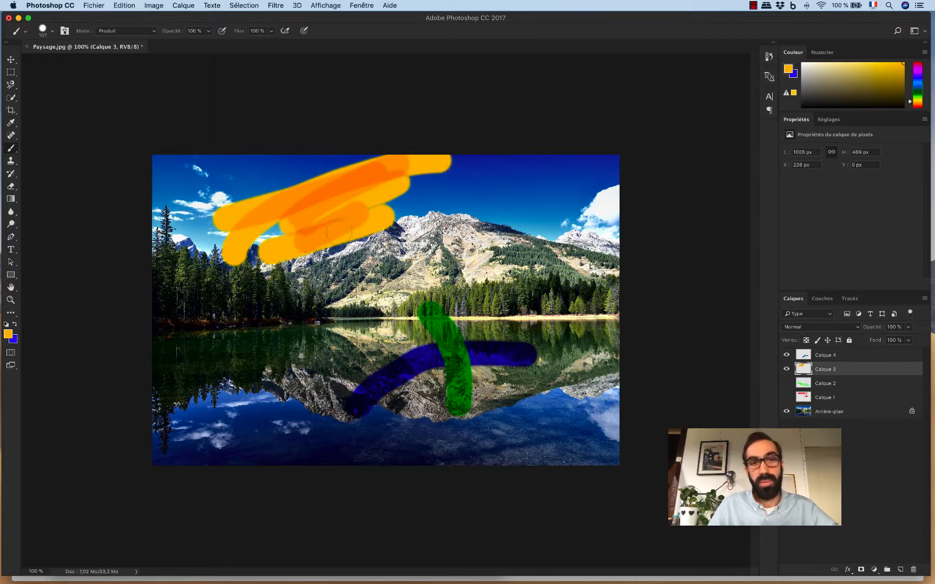
drag(268, 276, 376, 238)
mouse_move(259, 297)
mouse_down()
mouse_move(317, 262)
mouse_move(218, 315)
mouse_up()
drag(329, 289, 213, 331)
drag(351, 287, 257, 315)
mouse_move(336, 288)
mouse_down()
mouse_move(253, 323)
mouse_move(342, 294)
mouse_up()
drag(344, 292, 225, 324)
mouse_move(226, 316)
mouse_down()
mouse_move(347, 288)
mouse_move(279, 315)
mouse_move(354, 292)
mouse_up()
drag(375, 293, 281, 319)
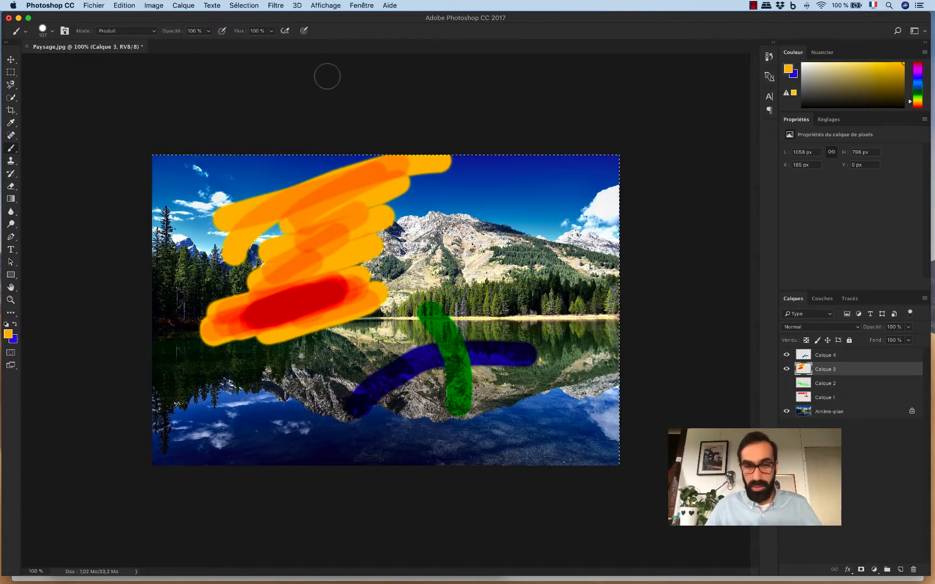
key(super+a)
key(BackSpace)
Set the brush opacity to 27%, lower the brush hardness for a soft edge, and remove the selection
drag(208, 31, 198, 44)
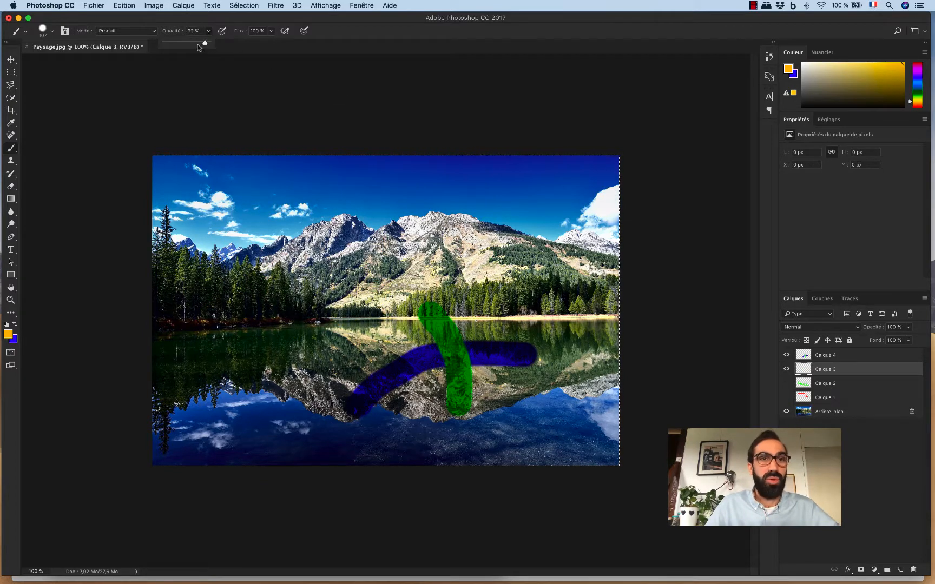
click(345, 19)
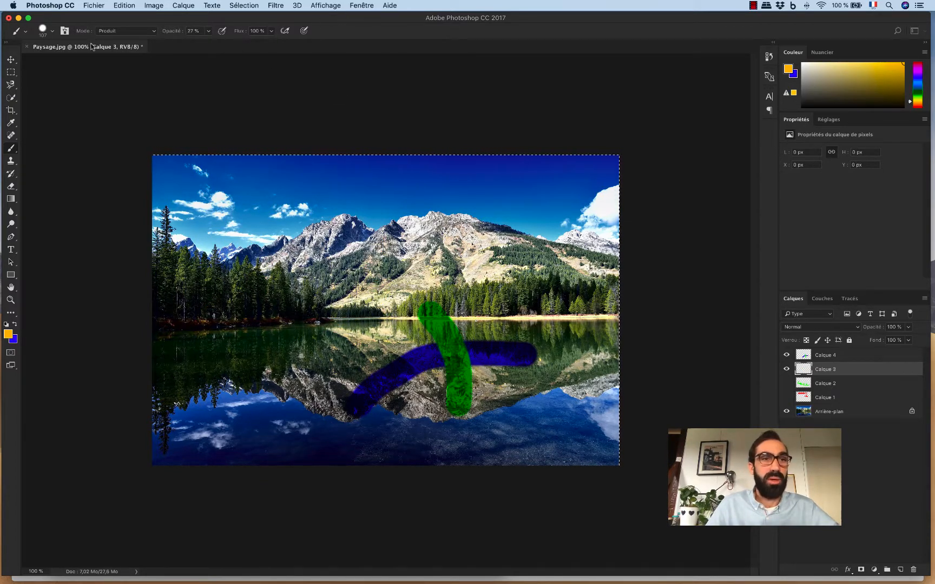
click(53, 32)
mouse_move(86, 81)
mouse_down()
mouse_move(43, 79)
mouse_move(67, 80)
mouse_up()
click(357, 25)
key(super+d)
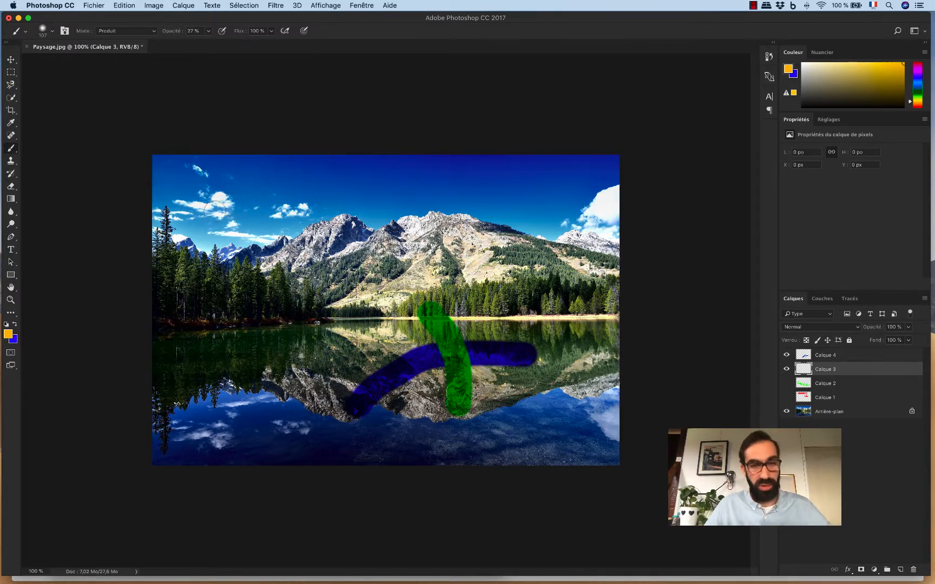
Paint overlapping soft golden strokes over the sky, mountains and trees in Produit mode, and clear them from Calque 3
drag(211, 213, 515, 180)
mouse_move(248, 208)
mouse_down()
mouse_move(282, 204)
mouse_move(292, 226)
mouse_move(465, 216)
mouse_move(217, 230)
mouse_move(244, 254)
mouse_move(407, 246)
mouse_move(232, 303)
mouse_move(313, 285)
mouse_move(167, 355)
mouse_move(303, 306)
mouse_move(269, 313)
mouse_move(232, 300)
mouse_move(178, 319)
mouse_move(260, 323)
mouse_move(313, 305)
mouse_move(368, 304)
mouse_move(300, 314)
mouse_up()
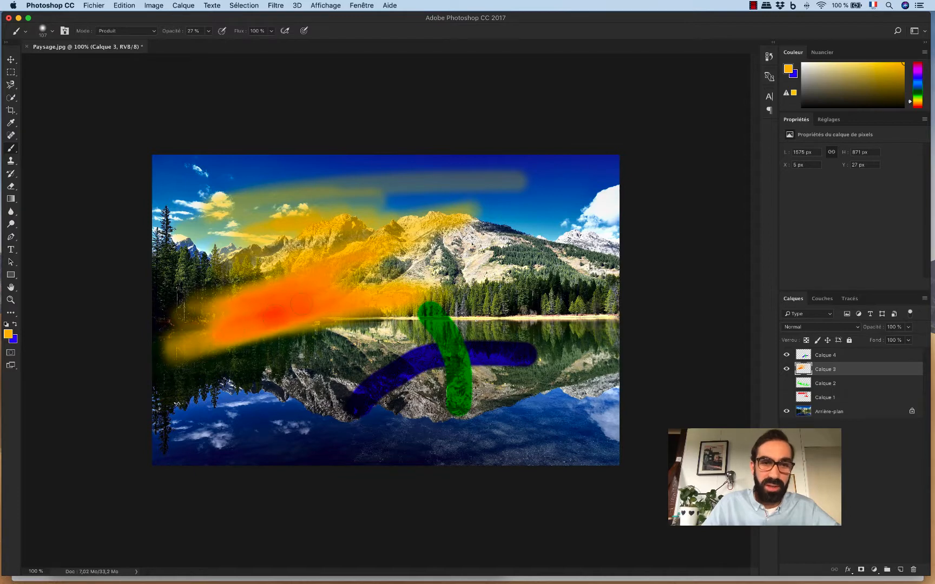
mouse_move(239, 334)
mouse_down()
mouse_move(346, 325)
mouse_move(298, 323)
mouse_up()
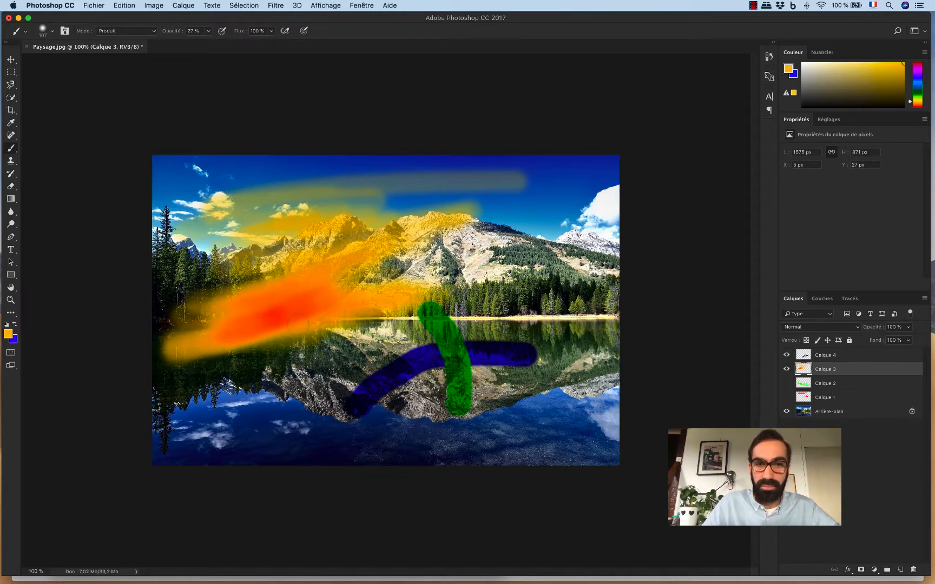
mouse_move(388, 305)
mouse_down()
mouse_move(360, 309)
mouse_move(373, 318)
mouse_move(332, 323)
mouse_move(242, 309)
mouse_move(373, 263)
mouse_move(267, 306)
mouse_up()
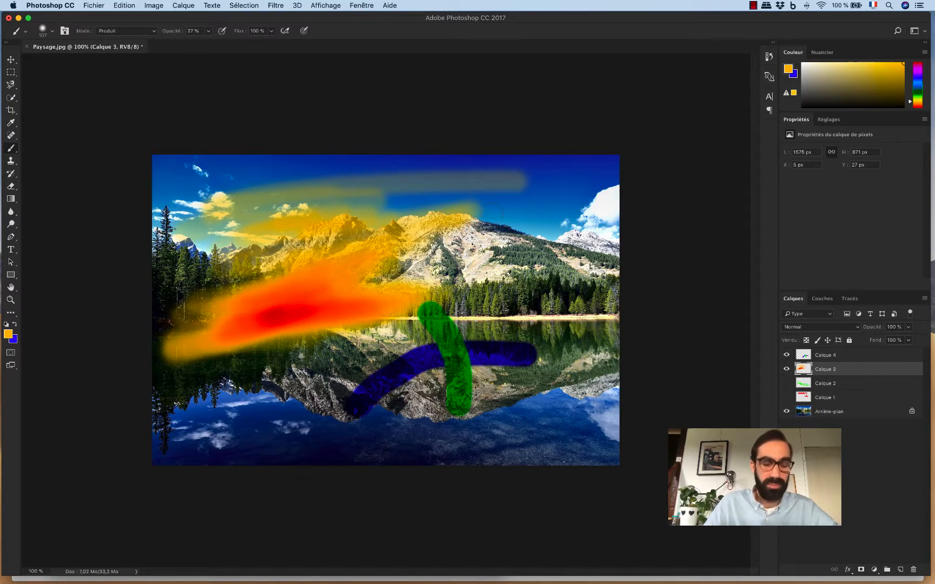
key(super+a)
key(BackSpace)
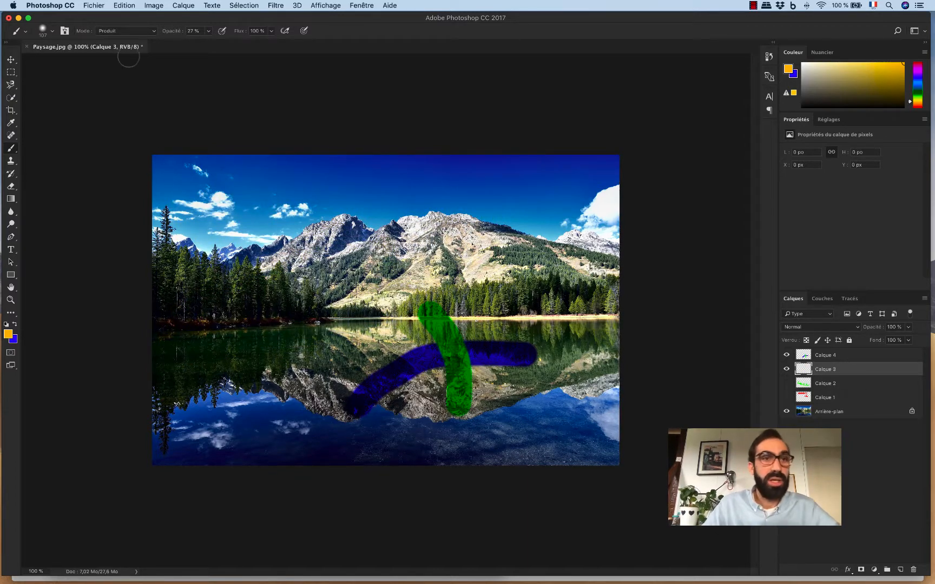
Set the brush mode to Incrustation and build up soft golden strokes across the sky above the mountains
click(125, 31)
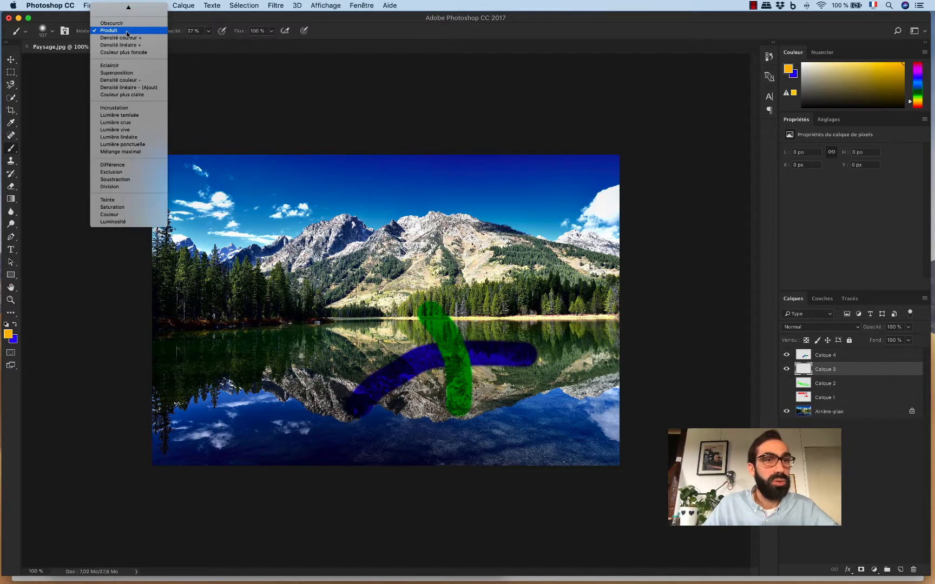
click(132, 112)
mouse_move(248, 207)
mouse_down()
mouse_move(360, 189)
mouse_move(210, 227)
mouse_move(416, 186)
mouse_move(299, 194)
mouse_move(307, 206)
mouse_move(397, 186)
mouse_move(249, 221)
mouse_move(380, 184)
mouse_move(406, 153)
mouse_move(251, 142)
mouse_move(274, 187)
mouse_move(400, 210)
mouse_move(377, 196)
mouse_move(331, 198)
mouse_move(391, 195)
mouse_up()
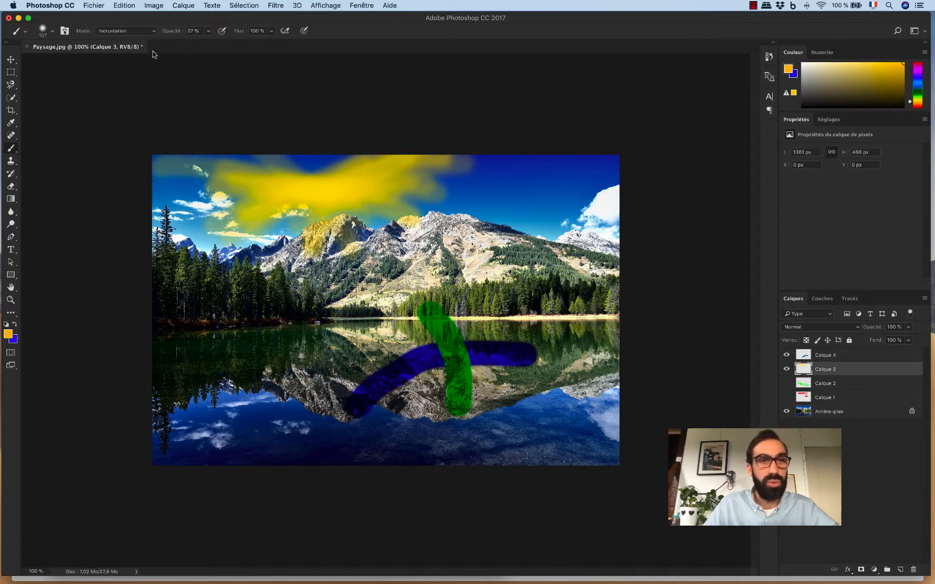
Set the brush mode to Superposition and paint soft golden strokes over the right-hand sky and mountain slopes
click(136, 35)
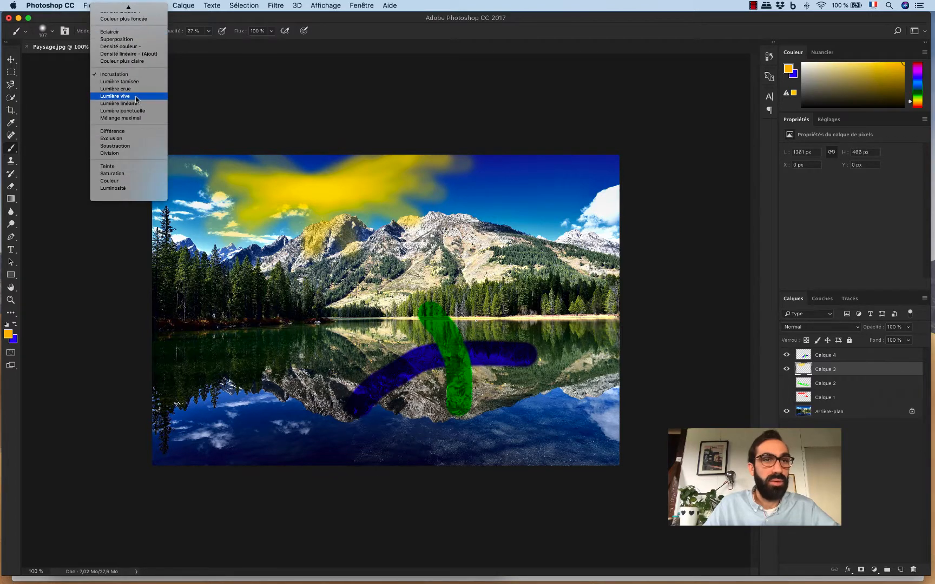
drag(480, 189, 436, 243)
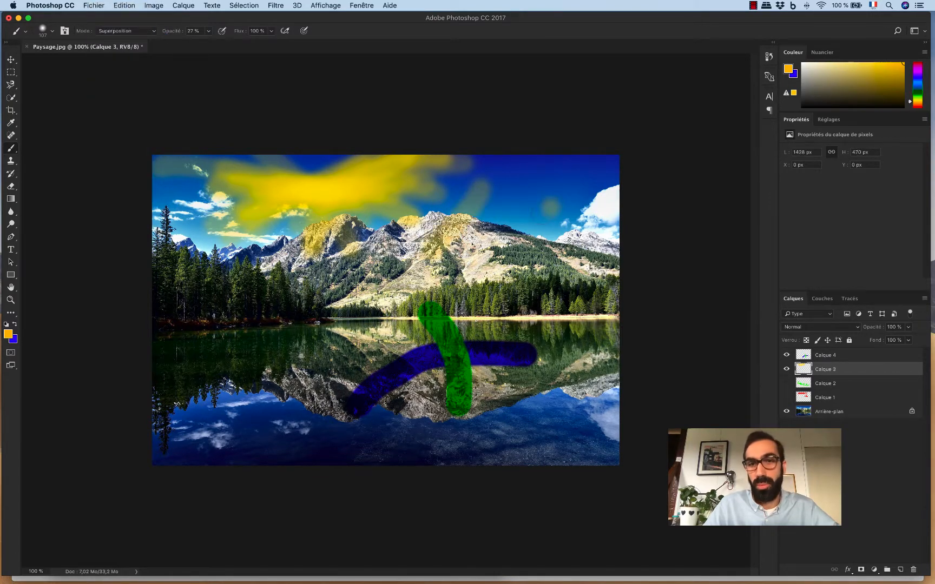
drag(567, 188, 392, 273)
drag(520, 233, 370, 282)
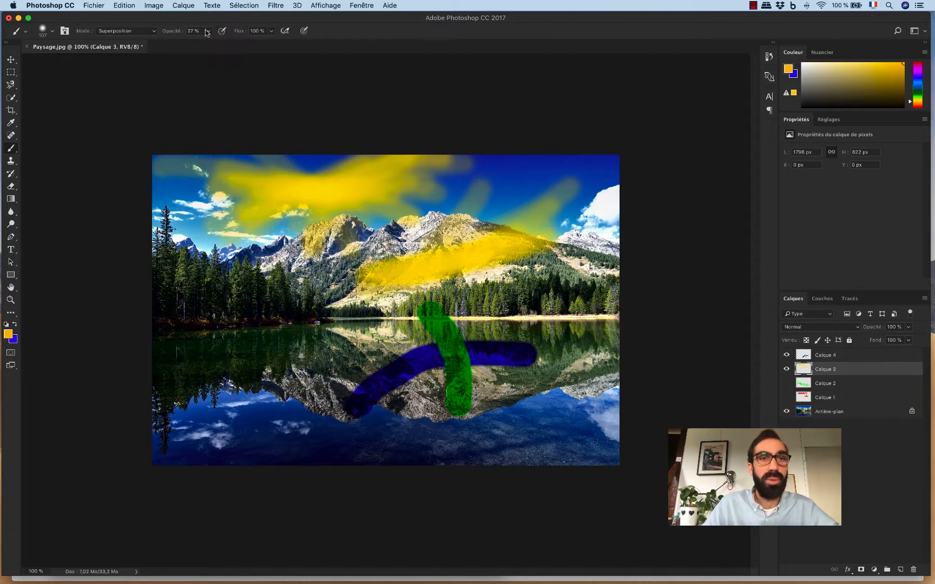
With the brush at 100% opacity in Différence mode, paint many crossing golden strokes into a flower-like shape over the left trees
click(106, 31)
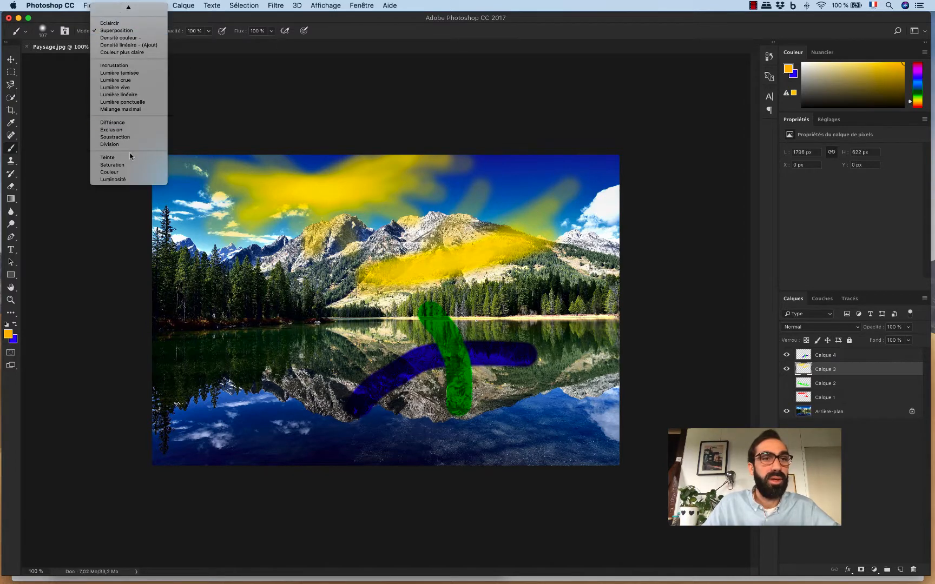
click(125, 126)
mouse_move(231, 323)
mouse_down()
mouse_move(248, 281)
mouse_move(299, 241)
mouse_up()
mouse_move(193, 281)
mouse_down()
mouse_move(297, 308)
mouse_move(338, 333)
mouse_up()
mouse_move(283, 326)
mouse_down()
mouse_move(244, 292)
mouse_move(231, 253)
mouse_up()
drag(267, 401, 245, 284)
drag(231, 392, 241, 288)
drag(306, 221, 250, 287)
drag(243, 331, 297, 167)
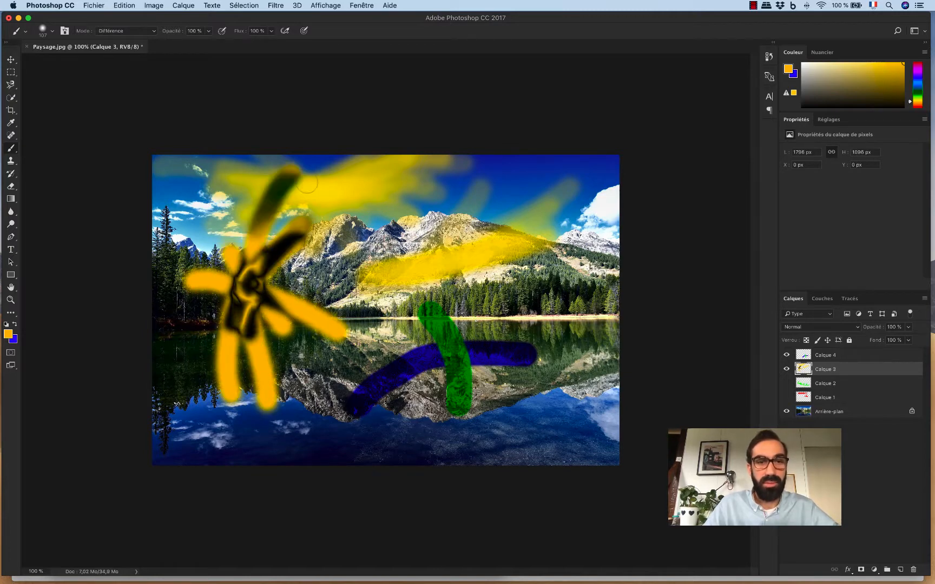
mouse_move(331, 291)
mouse_down()
mouse_move(211, 308)
mouse_move(284, 293)
mouse_move(297, 215)
mouse_move(280, 318)
mouse_up()
mouse_move(266, 315)
mouse_down()
mouse_move(190, 222)
mouse_move(276, 317)
mouse_up()
drag(198, 212, 271, 276)
mouse_move(184, 265)
mouse_down()
mouse_move(238, 289)
mouse_move(165, 255)
mouse_up()
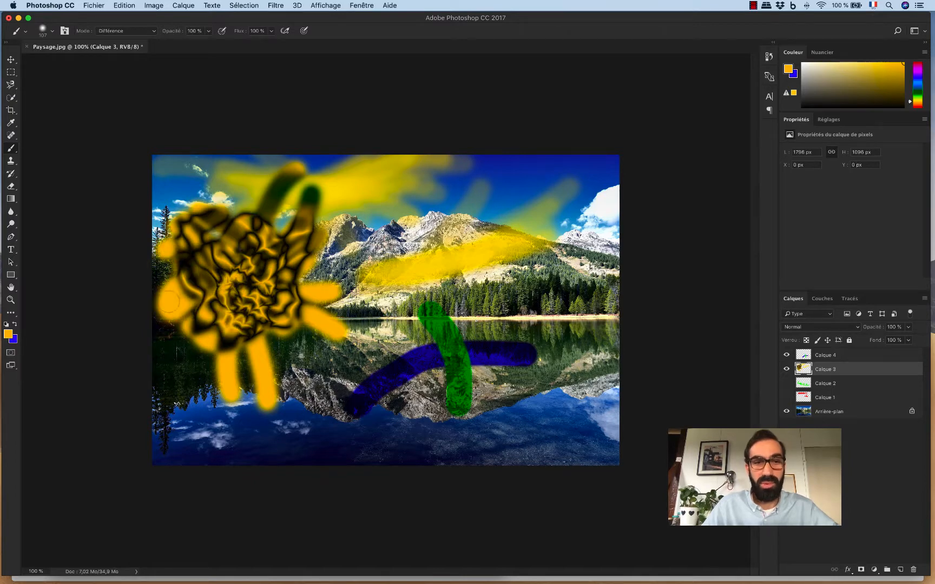
drag(168, 300, 324, 310)
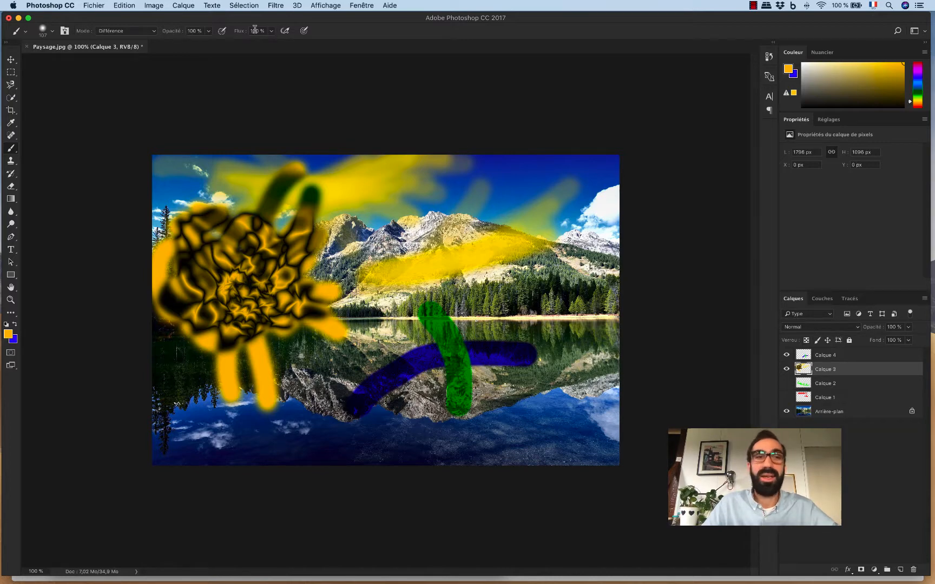
Set the brush mode to Teinte and paint crossing golden strokes over the right lakeshore, overlapped by blue strokes using the swapped colours
click(127, 30)
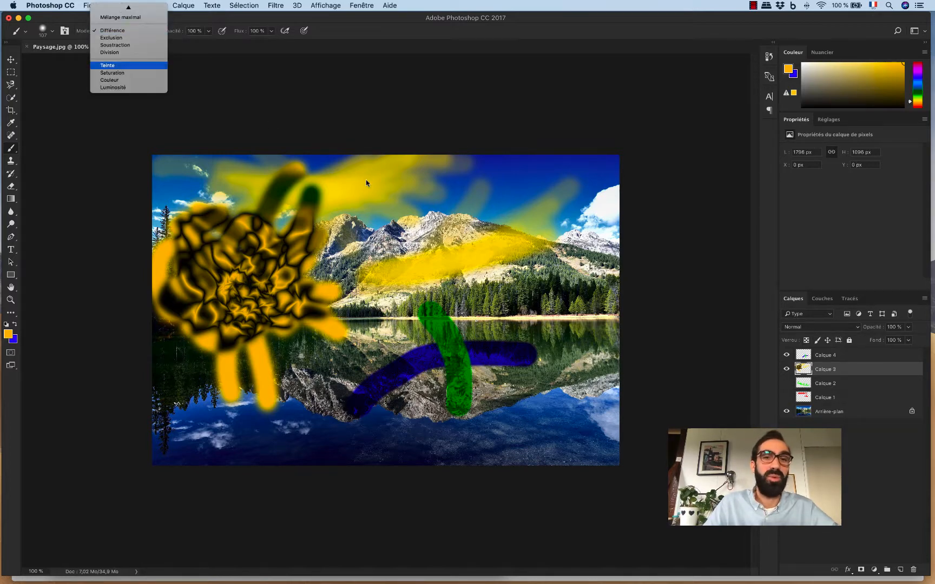
drag(547, 264, 493, 351)
drag(487, 294, 569, 406)
drag(566, 320, 574, 407)
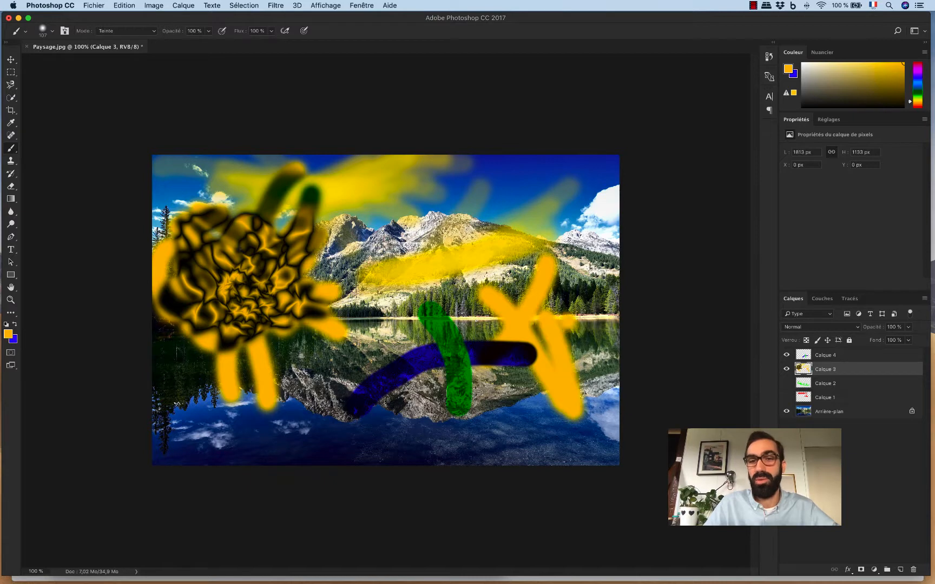
click(15, 324)
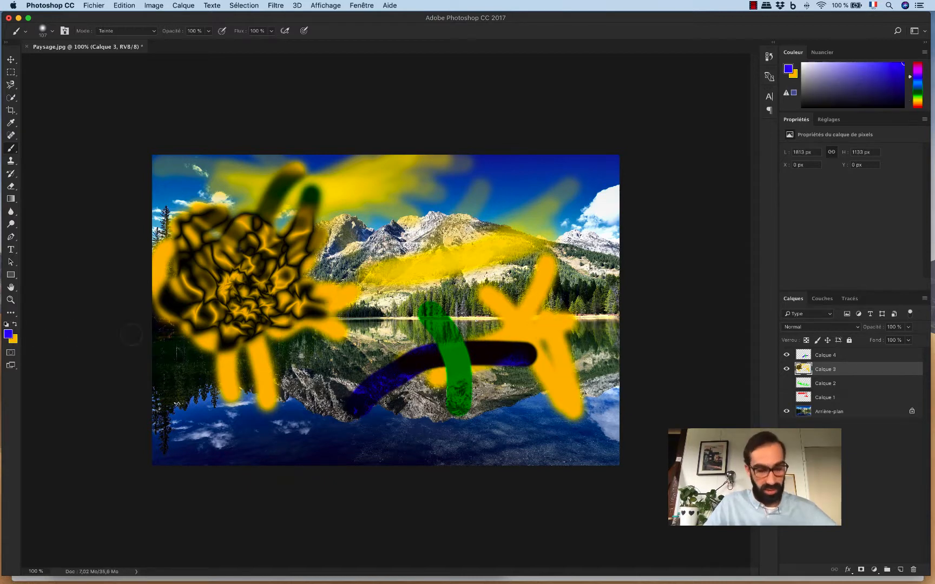
mouse_move(453, 282)
mouse_down()
mouse_move(553, 357)
mouse_move(517, 270)
mouse_move(534, 311)
mouse_up()
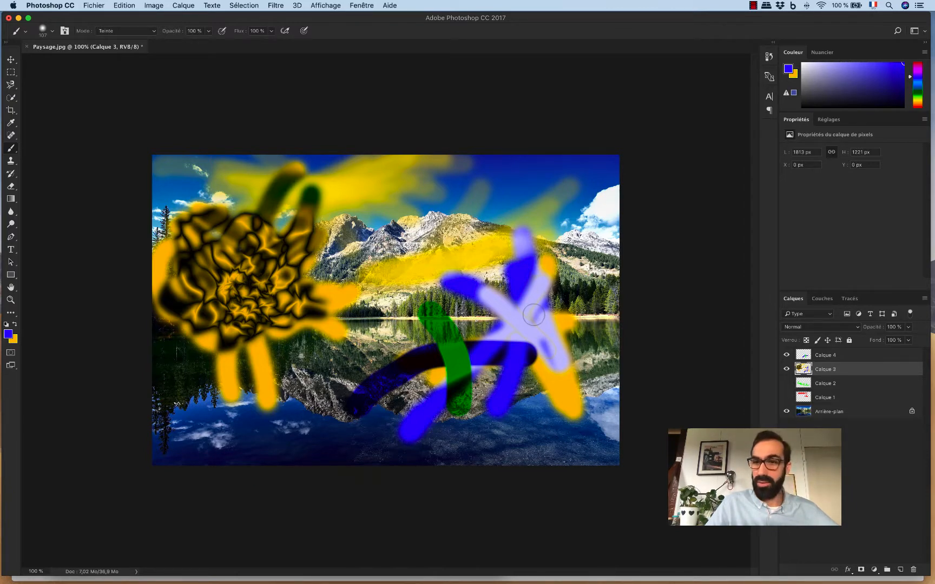
Hide Calque 3 and Calque 4, and select Calque 4
click(786, 369)
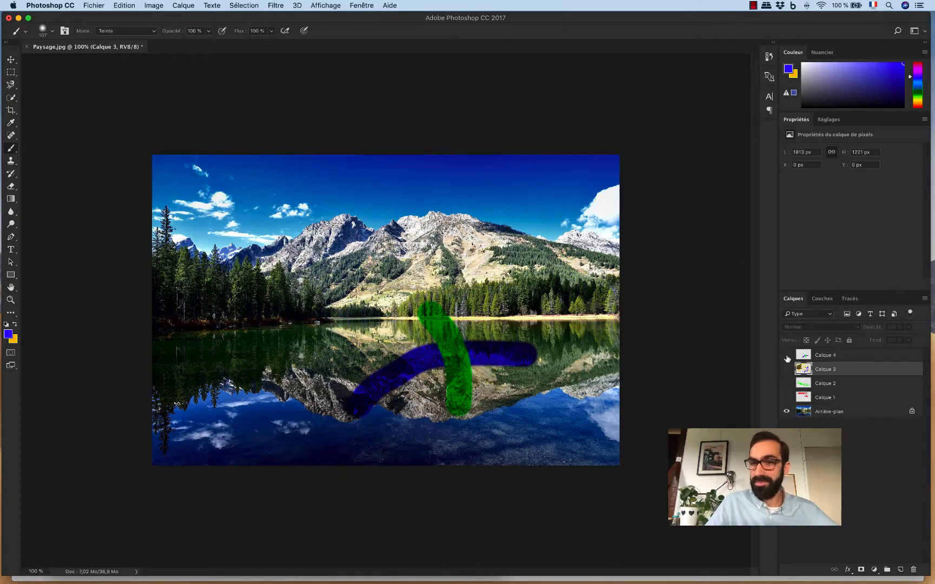
click(787, 355)
click(853, 356)
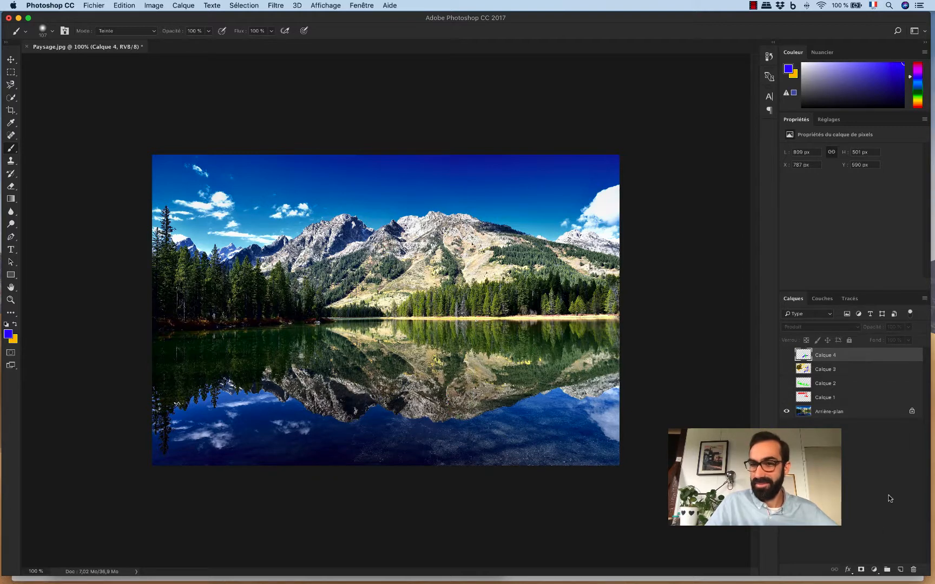
Create a new empty layer above Calque 4 and set the brush mode to Normal
click(900, 569)
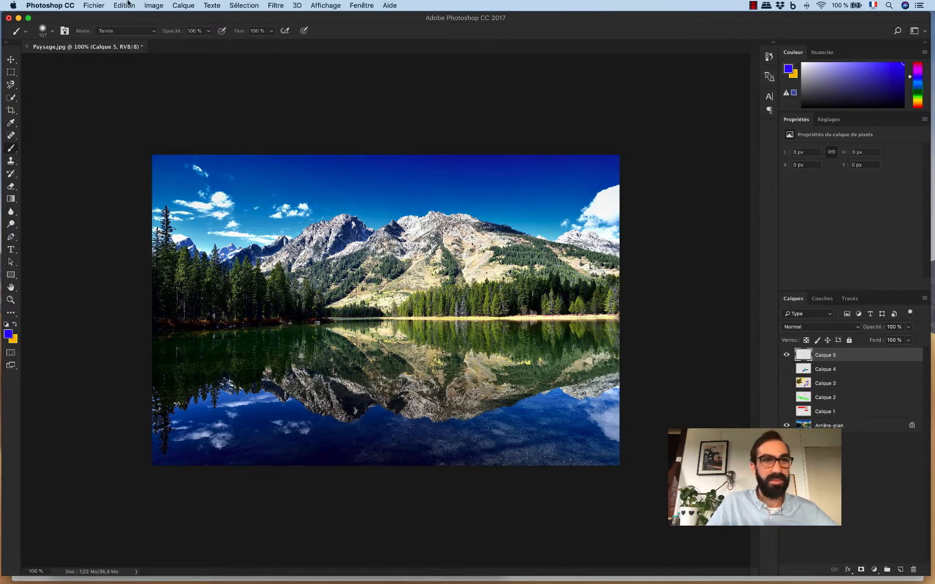
click(121, 33)
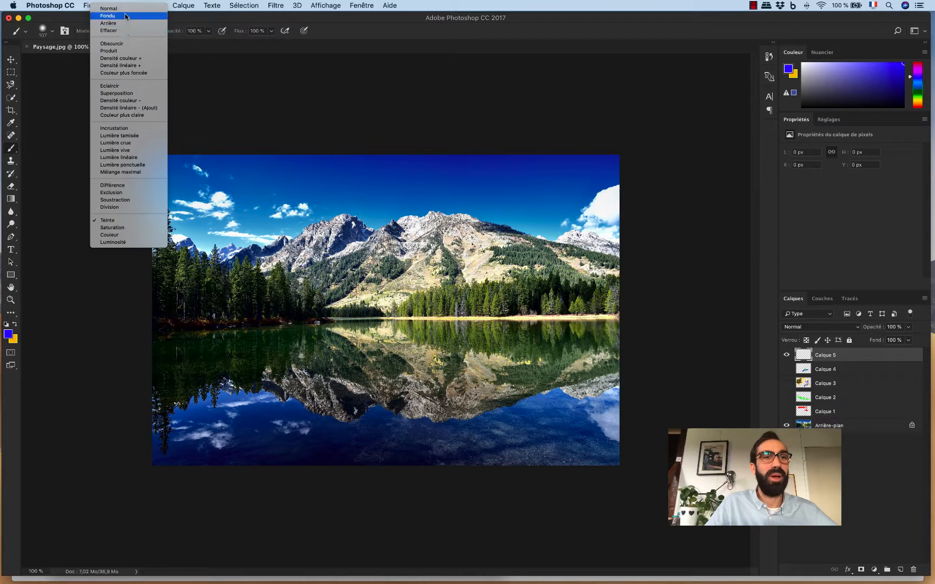
click(111, 9)
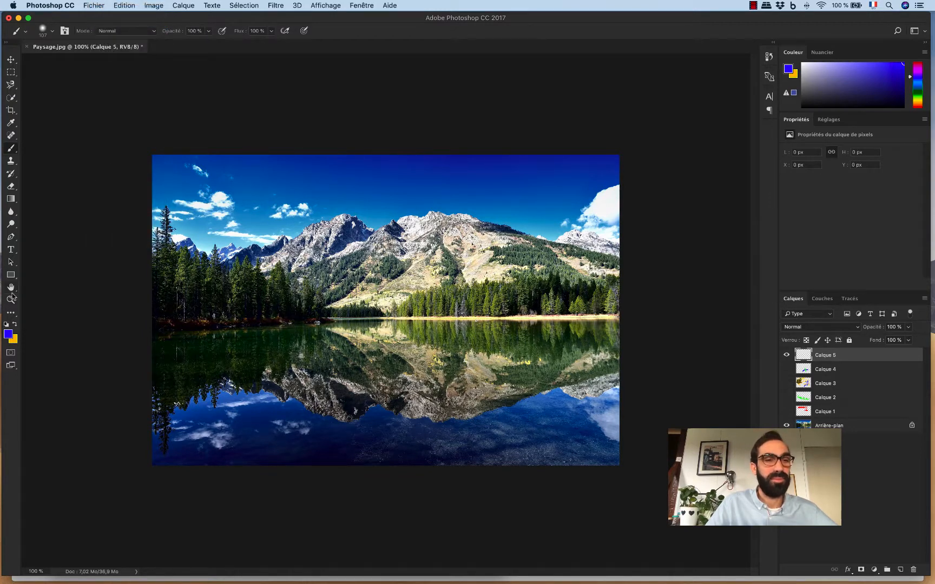
Try a blue and a golden test stroke across the mountains, swapping the colours between them, and undo each stroke
mouse_move(226, 234)
mouse_down()
mouse_move(294, 226)
mouse_move(504, 251)
mouse_up()
key(super+z)
key(x)
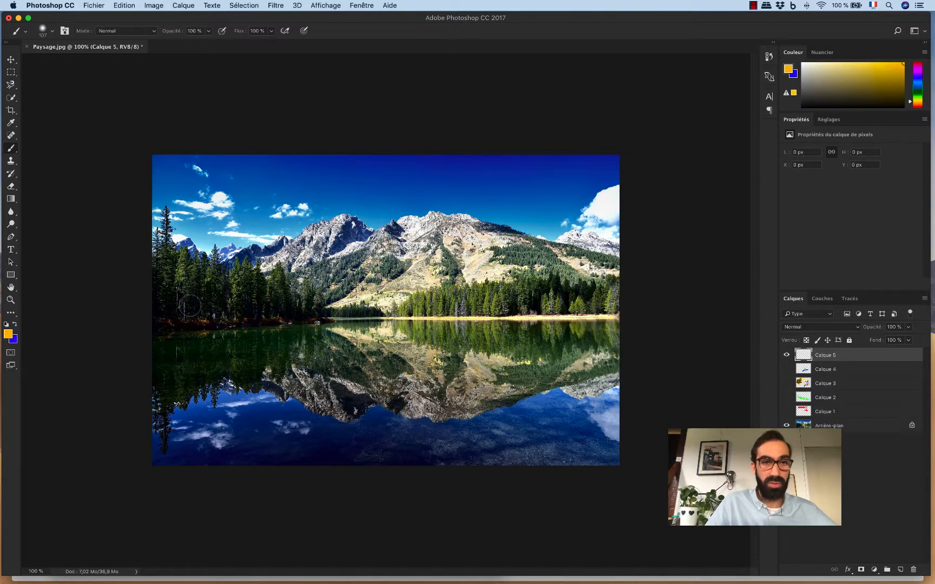
mouse_move(192, 306)
mouse_down()
mouse_move(433, 210)
mouse_move(501, 213)
mouse_up()
key(super+z)
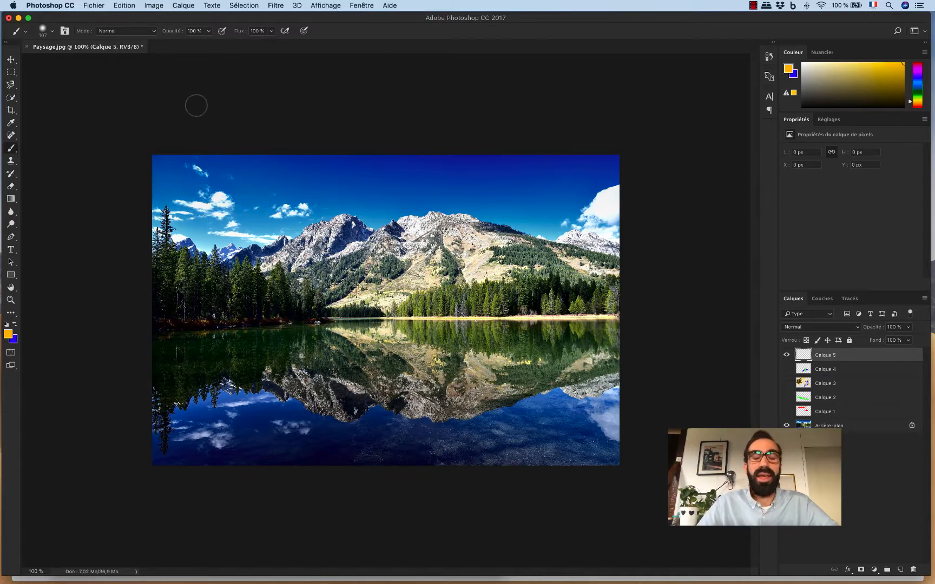
Examine the brush's size, hardness and preset options without changing the brush
click(50, 33)
click(50, 34)
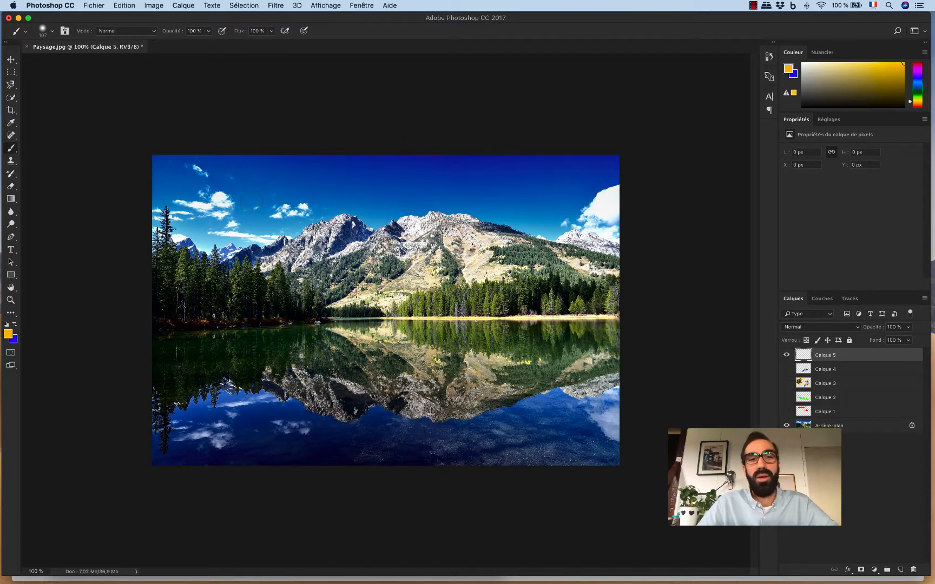
right_click(251, 202)
click(269, 287)
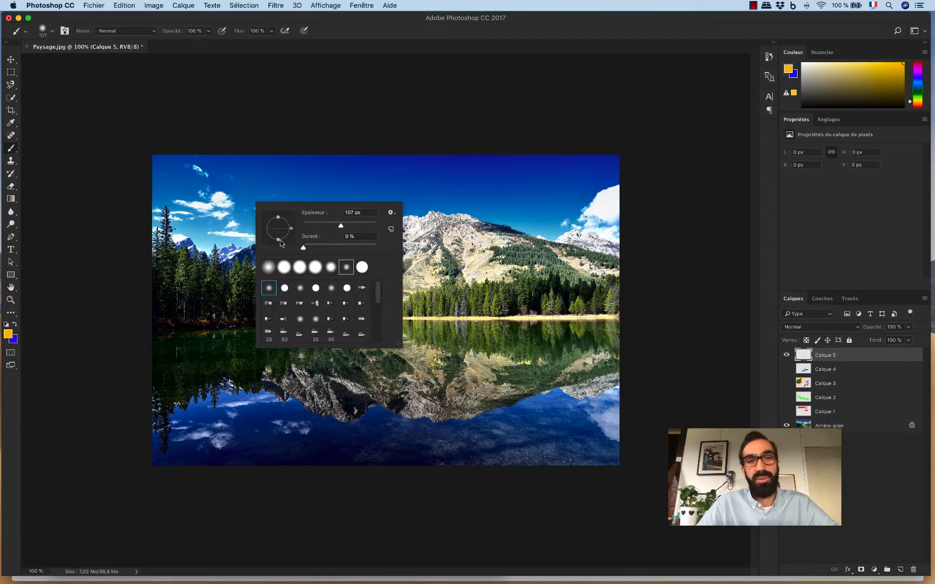
click(368, 28)
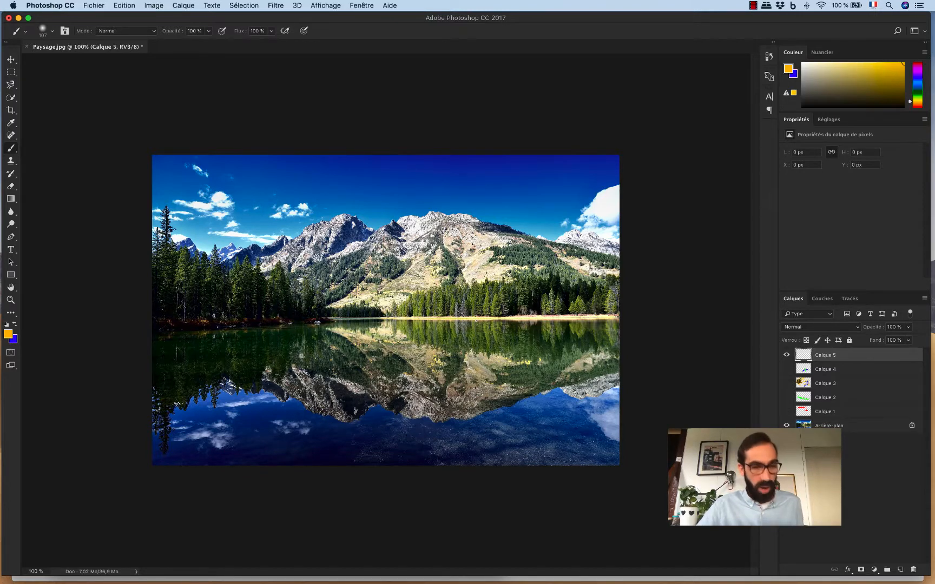
Resize the brush interactively on the canvas, enlarging it to about 487 px and reducing it to about 111 px
ctrl+alt+click(311, 241)
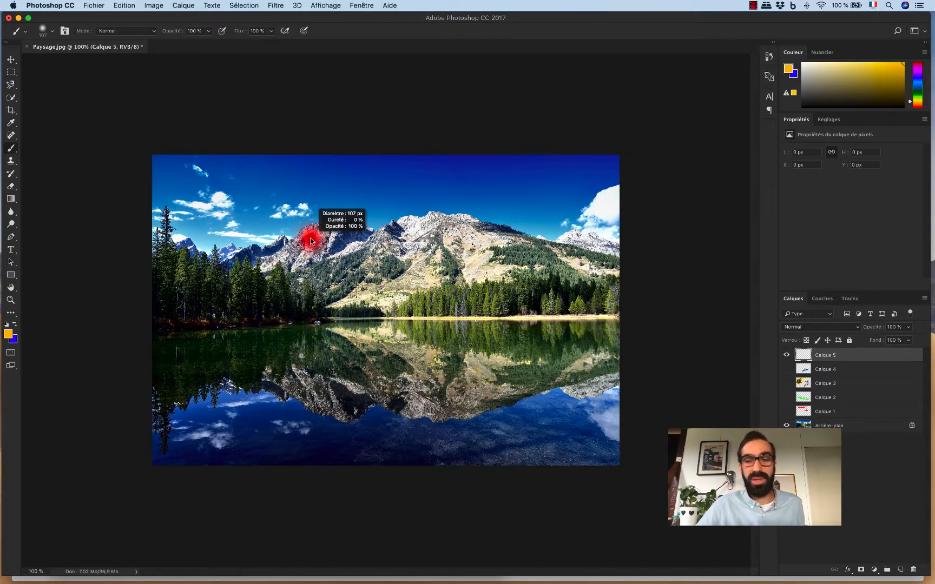
mouse_move(311, 241)
mouse_down()
mouse_move(481, 243)
mouse_move(319, 245)
mouse_move(386, 247)
mouse_move(375, 251)
mouse_up()
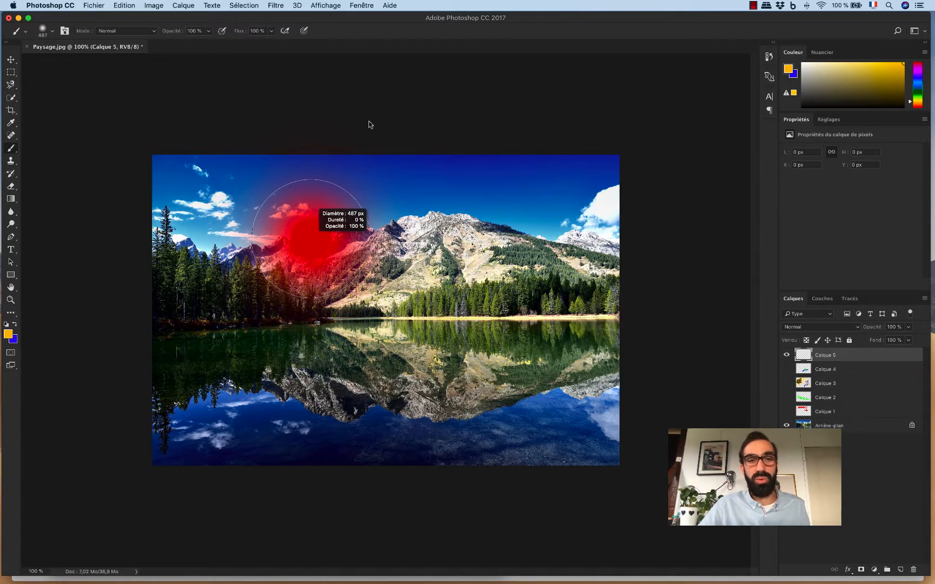
mouse_move(369, 122)
mouse_down()
mouse_move(371, 252)
mouse_move(371, 92)
mouse_move(368, 243)
mouse_move(351, 142)
mouse_up()
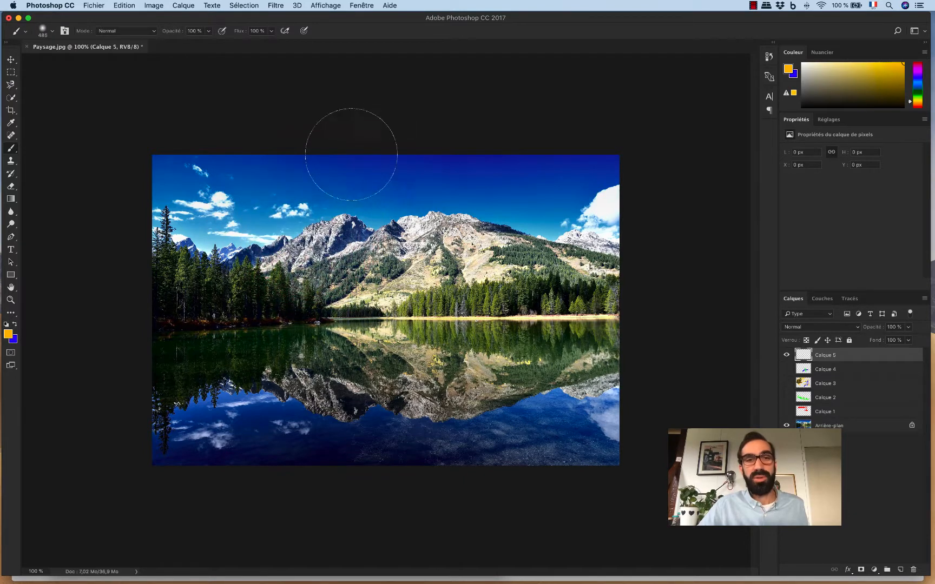
drag(366, 222, 310, 223)
Paint golden strokes over the sky and mountains, varying the brush size and raising its hardness between strokes
click(243, 196)
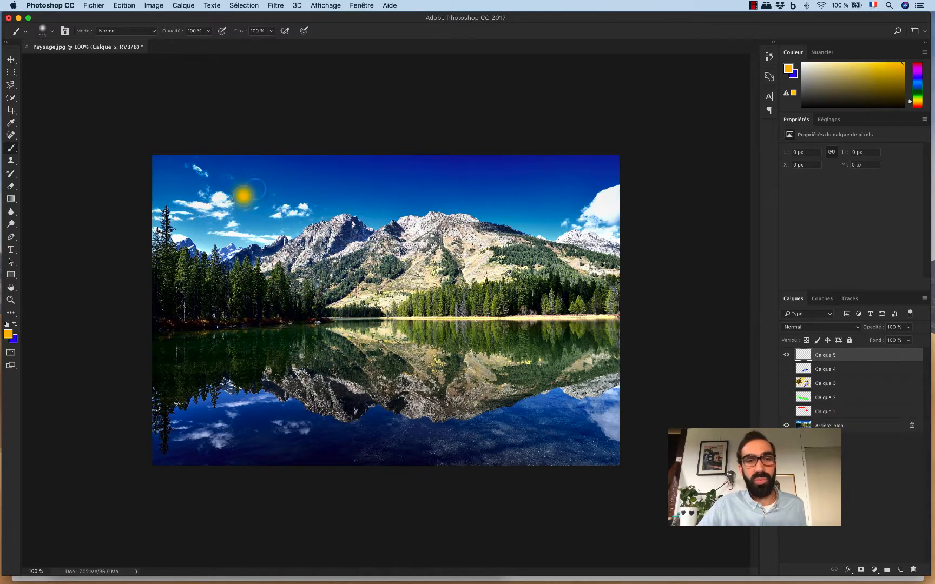
mouse_move(253, 190)
mouse_down()
mouse_move(255, 200)
mouse_move(280, 196)
mouse_move(309, 227)
mouse_up()
drag(282, 284, 389, 255)
drag(388, 341, 331, 341)
mouse_move(504, 199)
mouse_down()
mouse_move(482, 225)
mouse_move(476, 260)
mouse_move(487, 234)
mouse_up()
drag(556, 204, 501, 238)
drag(596, 230, 588, 230)
click(584, 225)
mouse_move(436, 238)
mouse_down()
mouse_move(445, 206)
mouse_move(435, 149)
mouse_move(438, 353)
mouse_up()
mouse_move(412, 216)
mouse_down()
mouse_move(463, 217)
mouse_move(427, 281)
mouse_move(355, 265)
mouse_up()
Swap to blue and paint a thick wavy hard-edged stroke over the mountains plus small thinner scribbles on the golden areas
key(x)
drag(314, 301, 448, 227)
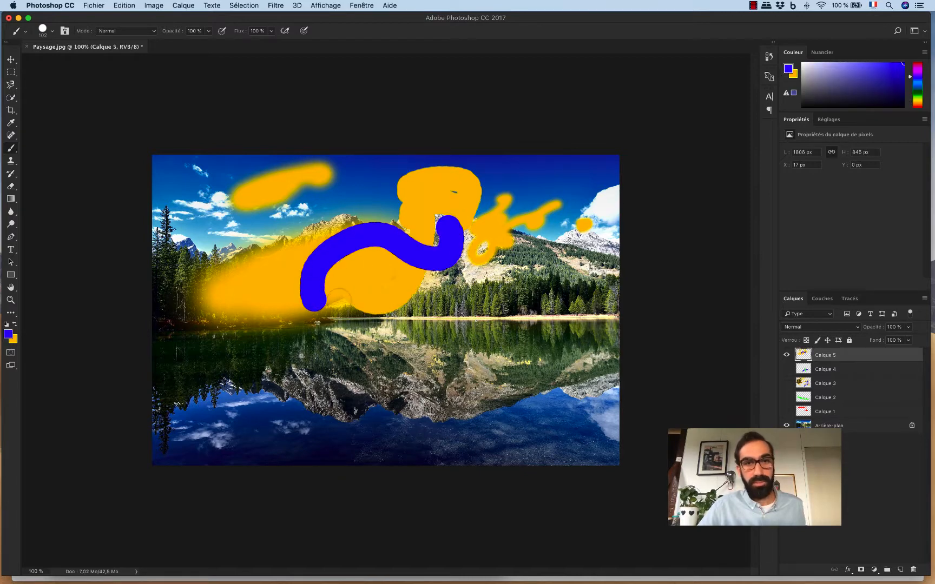
drag(354, 302, 331, 305)
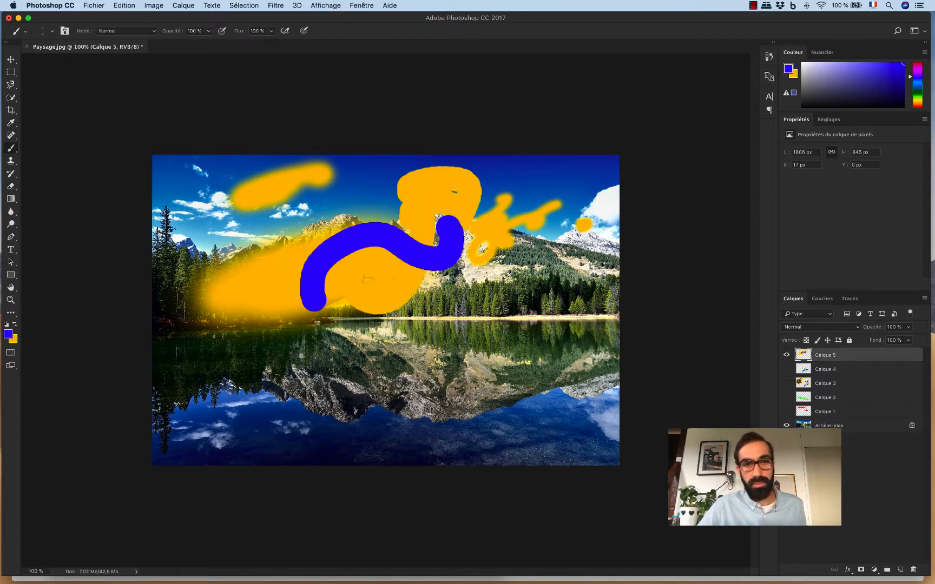
mouse_move(256, 290)
mouse_down()
mouse_move(223, 301)
mouse_move(259, 316)
mouse_move(240, 324)
mouse_up()
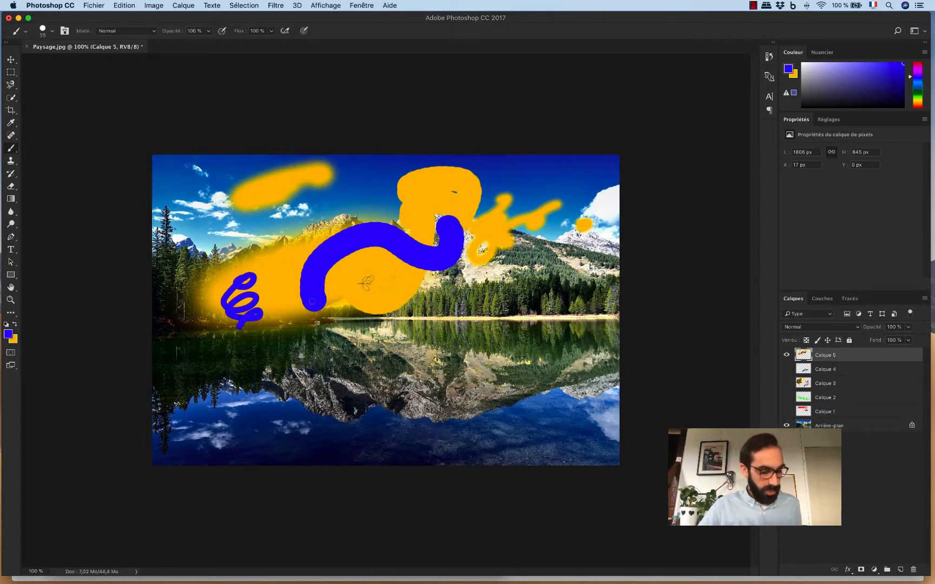
Resize the soft brush on the canvas to about 621 px, 297 px and 644 px in turn
mouse_move(341, 341)
mouse_down()
mouse_move(364, 349)
mouse_move(344, 352)
mouse_move(401, 357)
mouse_move(375, 359)
mouse_move(351, 270)
mouse_move(345, 13)
mouse_up()
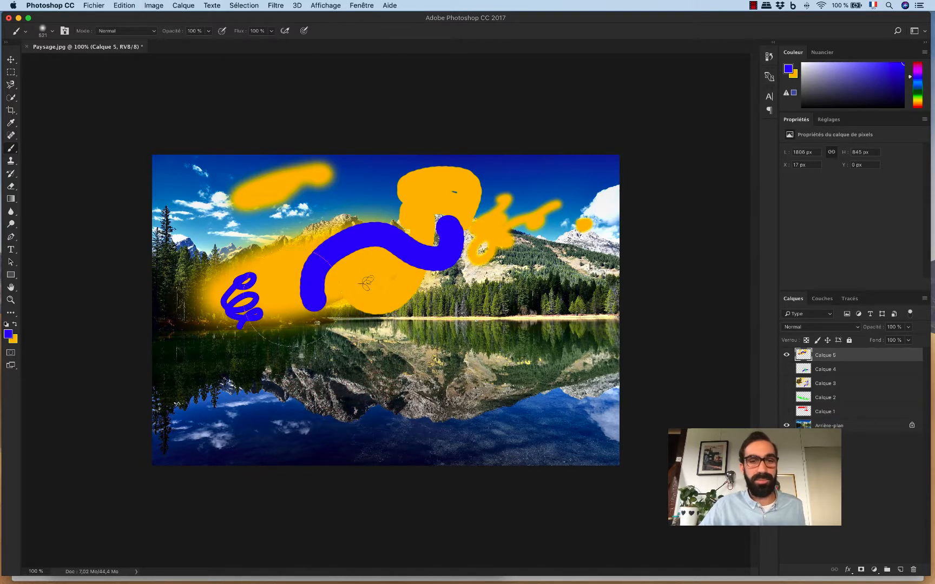
drag(352, 348, 306, 343)
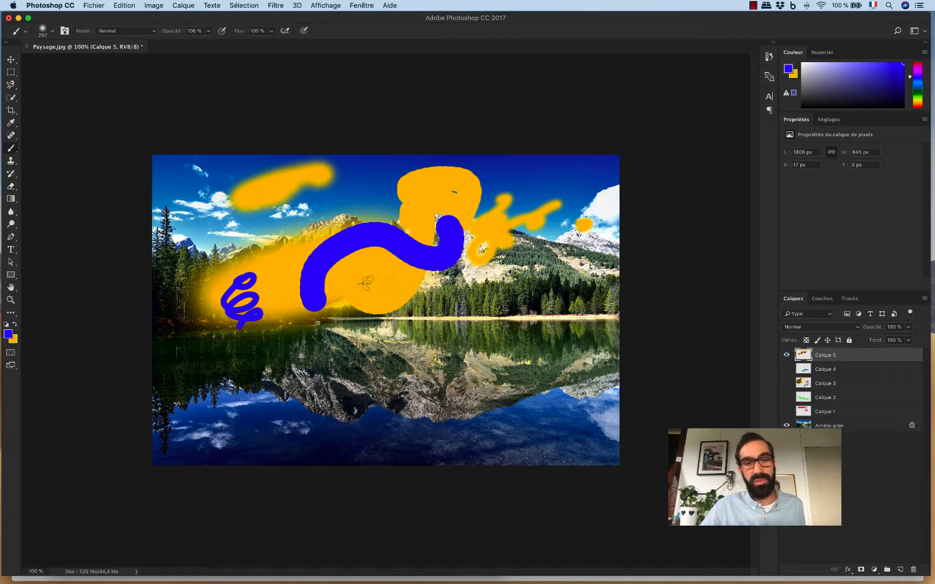
mouse_move(357, 359)
mouse_down()
mouse_move(420, 361)
mouse_move(345, 364)
mouse_move(509, 362)
mouse_move(445, 362)
mouse_up()
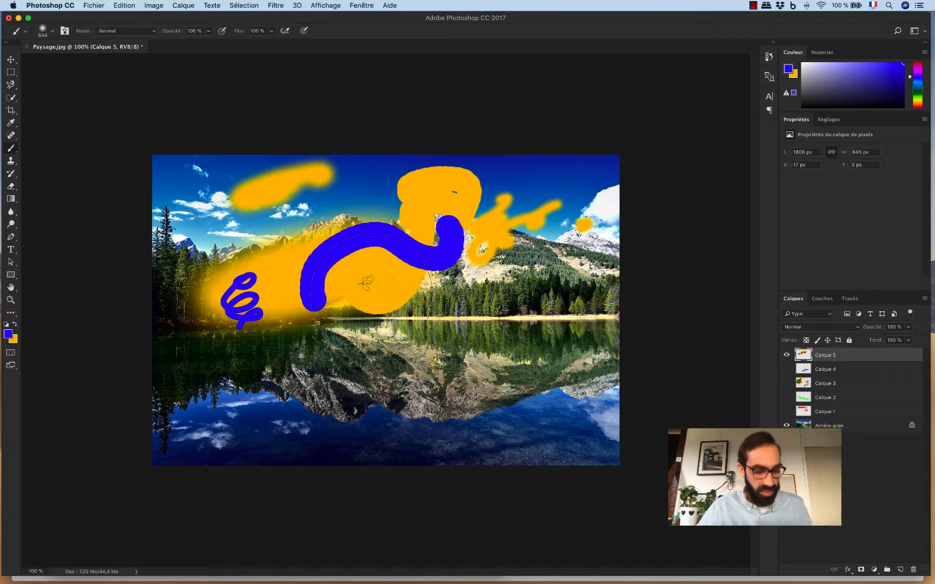
Paint soft blue strokes over the shoreline and lake, reducing the brush down to 39 px for the thin diagonal strokes
drag(399, 305, 324, 305)
drag(419, 293, 354, 329)
mouse_move(426, 338)
mouse_down()
mouse_move(372, 354)
mouse_move(299, 427)
mouse_up()
mouse_move(549, 356)
mouse_down()
mouse_move(533, 355)
mouse_move(420, 418)
mouse_up()
drag(587, 412, 499, 435)
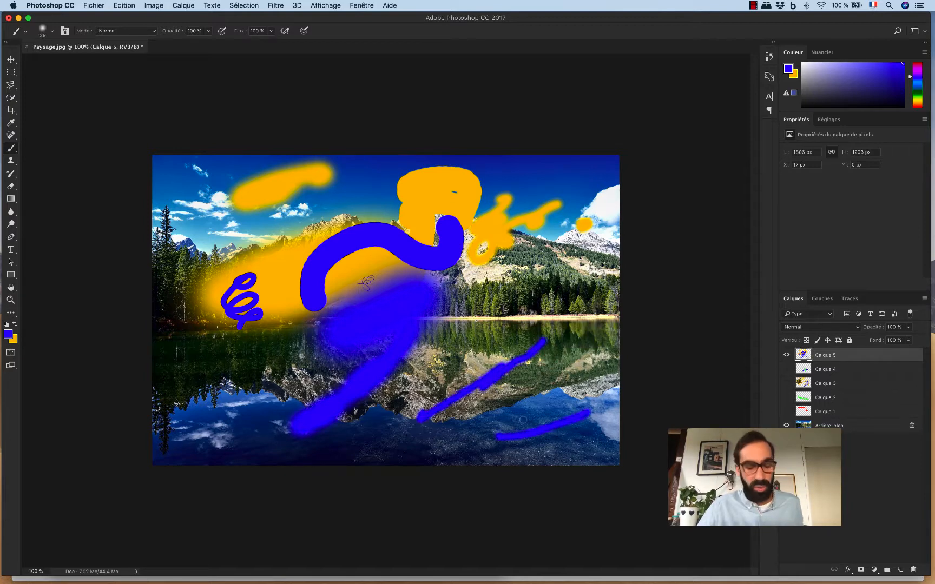
Clear all the paint from Calque 5 and remove the selection
key(super+a)
key(BackSpace)
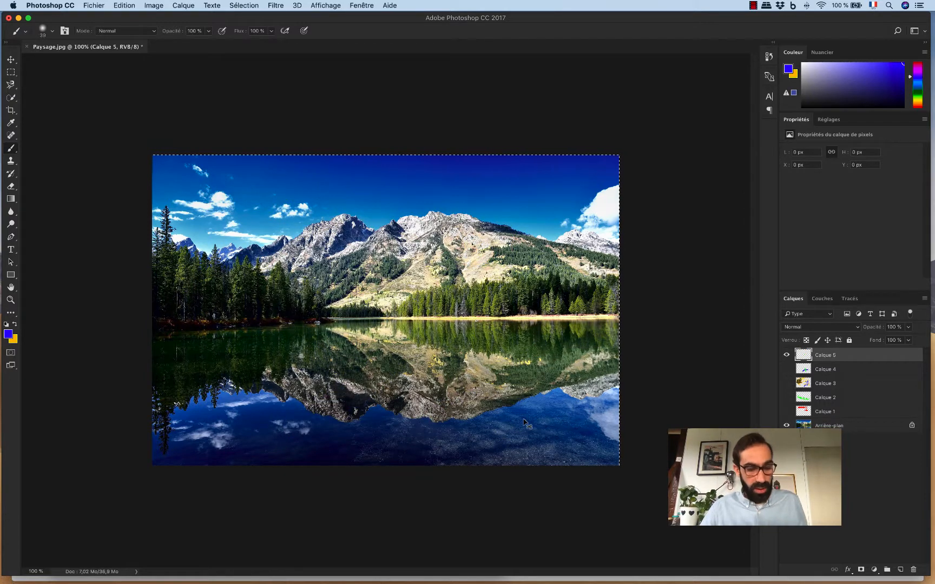
key(super+d)
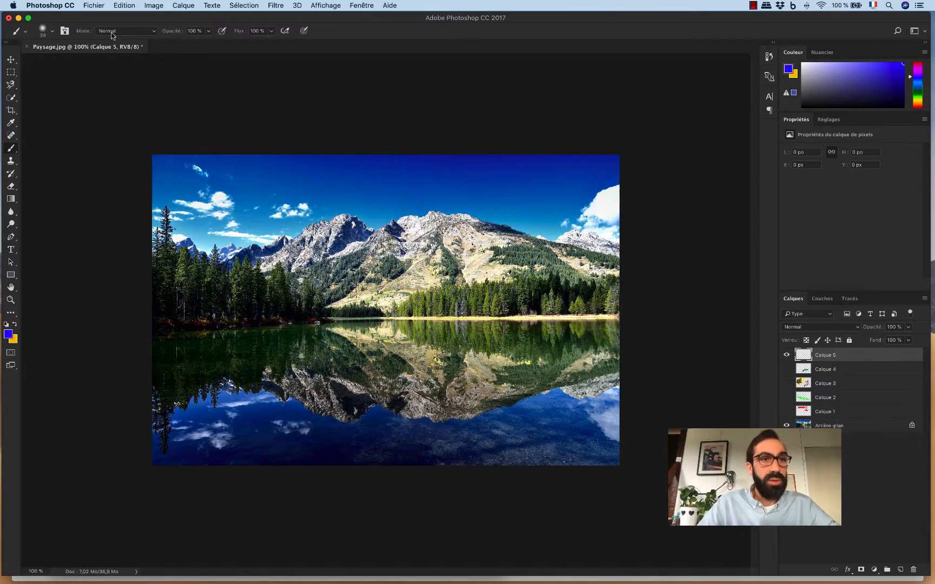
Enlarge the brush preset picker so that the whole preset list fits, and close it
click(52, 32)
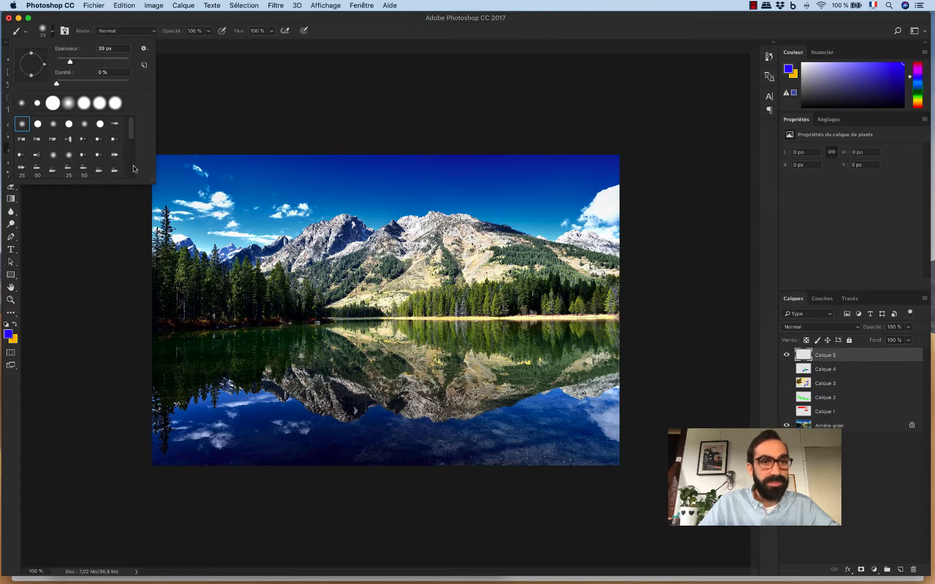
drag(153, 184, 202, 379)
key(Escape)
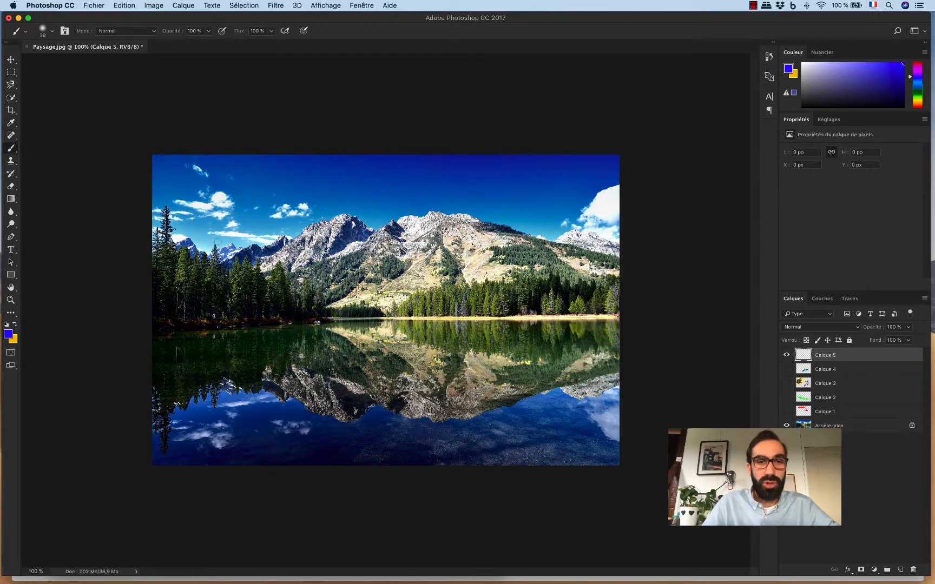
Choose a 39 px bristle brush preset and paint two wavy blue strokes over the sky, left trees and mountains
right_click(231, 227)
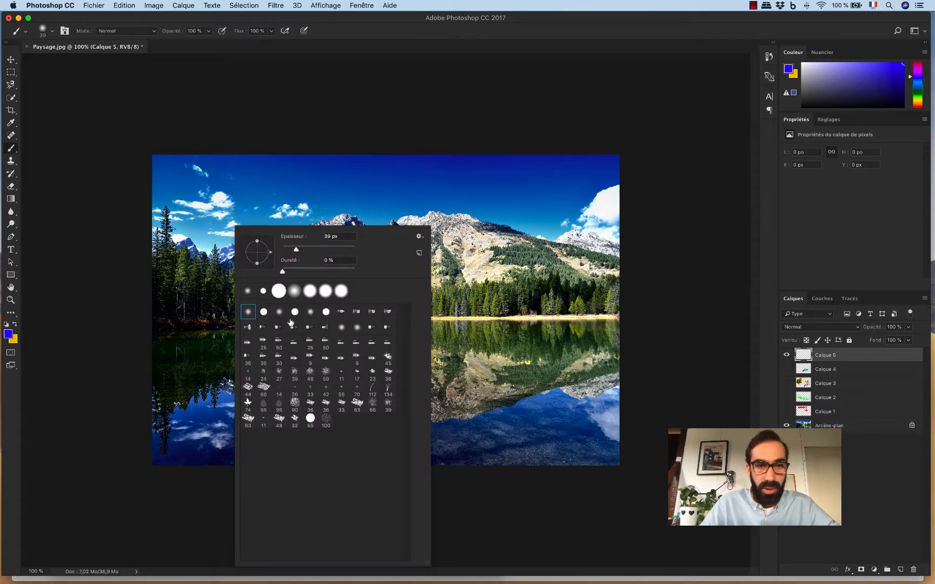
click(247, 327)
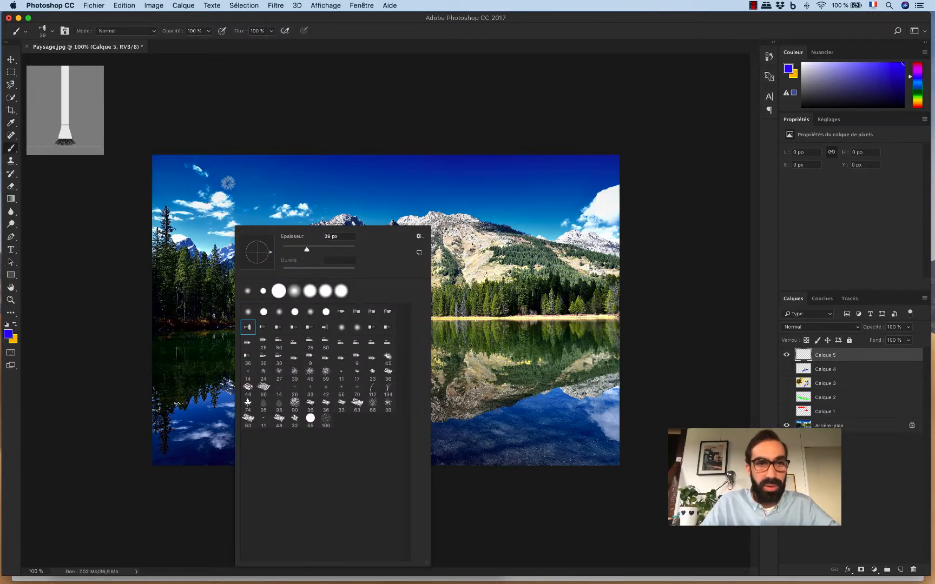
mouse_move(226, 183)
mouse_down()
mouse_move(251, 175)
mouse_move(327, 215)
mouse_move(379, 200)
mouse_up()
mouse_move(181, 276)
mouse_down()
mouse_move(214, 244)
mouse_move(392, 262)
mouse_up()
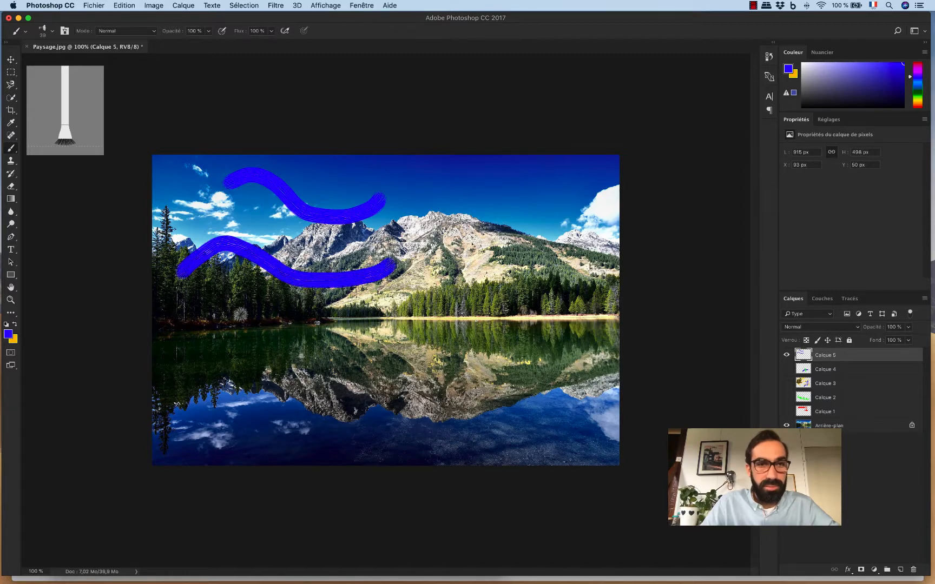
Lower the brush opacity to 37% and paint overlapping translucent bristle strokes over the right-hand peaks and the left mountain
click(209, 32)
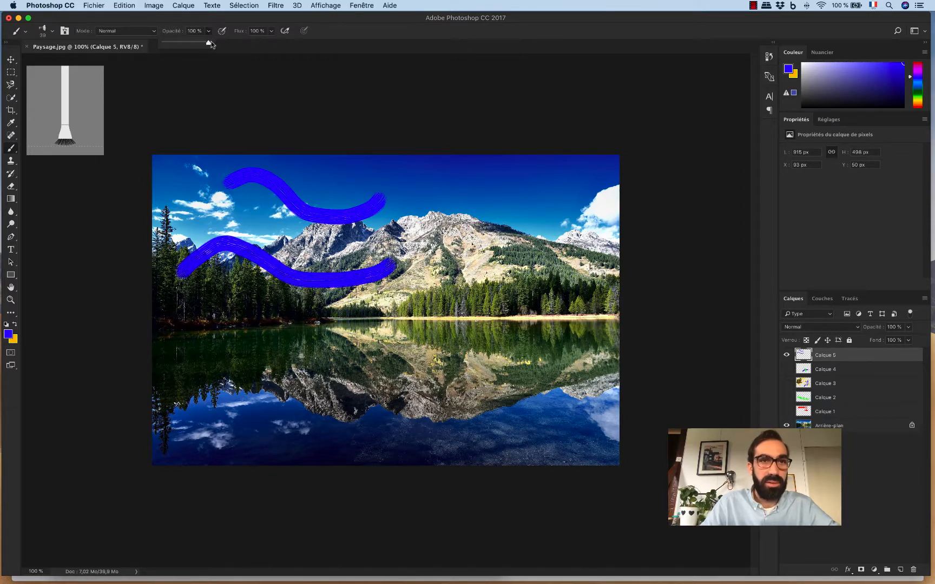
mouse_move(432, 248)
mouse_down()
mouse_move(471, 194)
mouse_move(562, 214)
mouse_up()
mouse_move(441, 224)
mouse_down()
mouse_move(521, 168)
mouse_move(503, 170)
mouse_move(464, 209)
mouse_move(452, 200)
mouse_move(528, 206)
mouse_up()
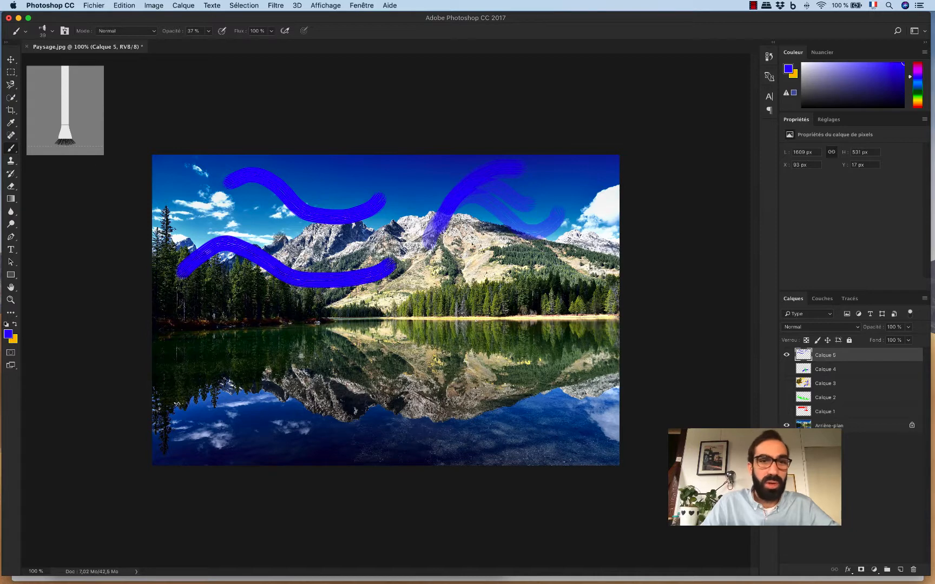
drag(280, 238, 334, 204)
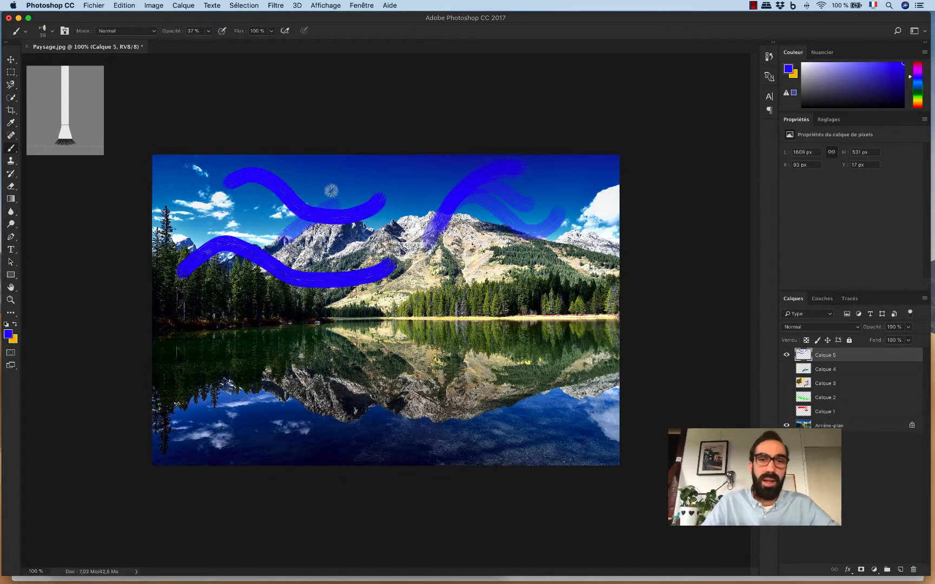
Switch to a different 39 px bristle preset and paint overlapping translucent blue strokes over the mountains, trees and shoreline
click(47, 32)
click(96, 142)
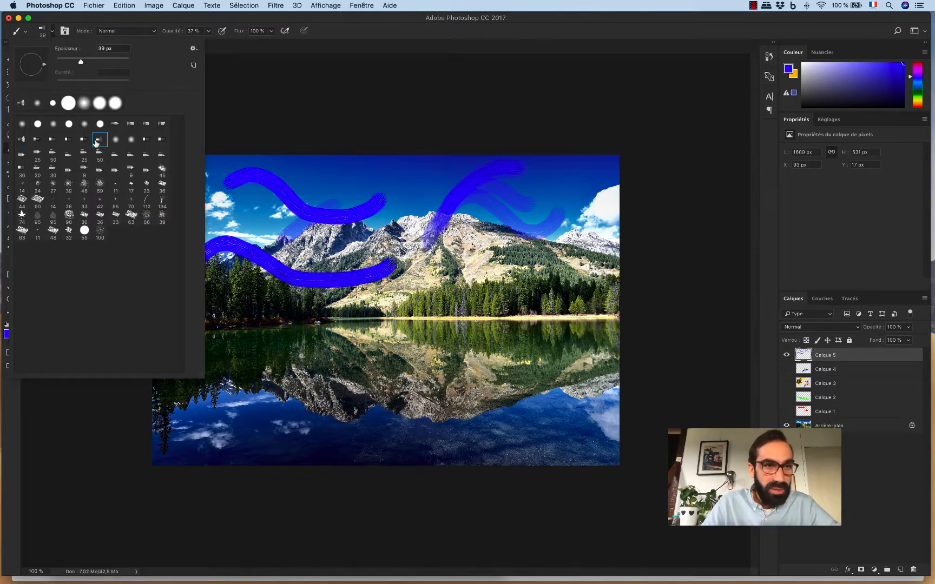
mouse_move(351, 187)
mouse_down()
mouse_move(410, 193)
mouse_move(451, 236)
mouse_move(511, 234)
mouse_up()
mouse_move(289, 297)
mouse_down()
mouse_move(370, 289)
mouse_move(495, 282)
mouse_up()
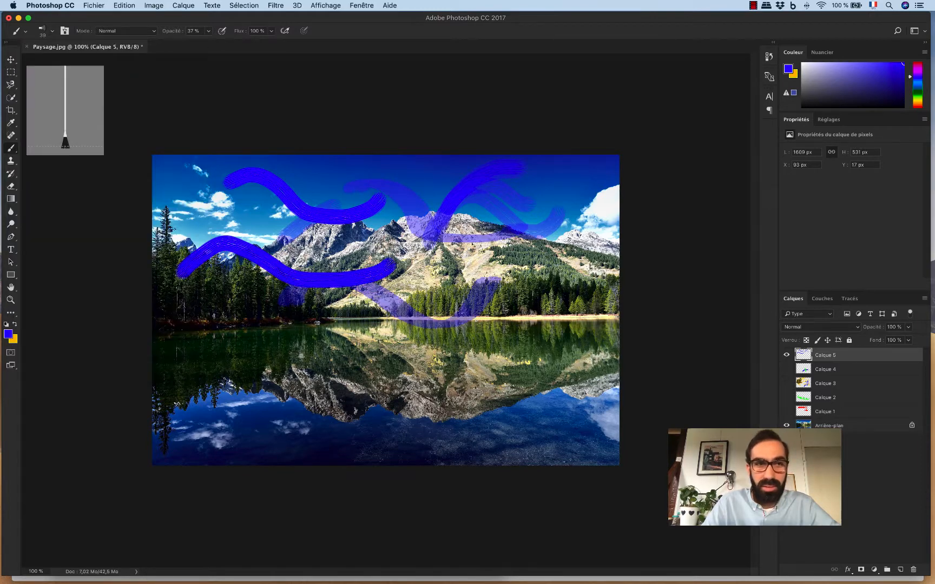
mouse_move(350, 273)
mouse_down()
mouse_move(353, 225)
mouse_move(456, 264)
mouse_move(461, 239)
mouse_move(324, 280)
mouse_move(302, 312)
mouse_move(533, 297)
mouse_up()
mouse_move(209, 328)
mouse_down()
mouse_move(269, 315)
mouse_move(336, 278)
mouse_up()
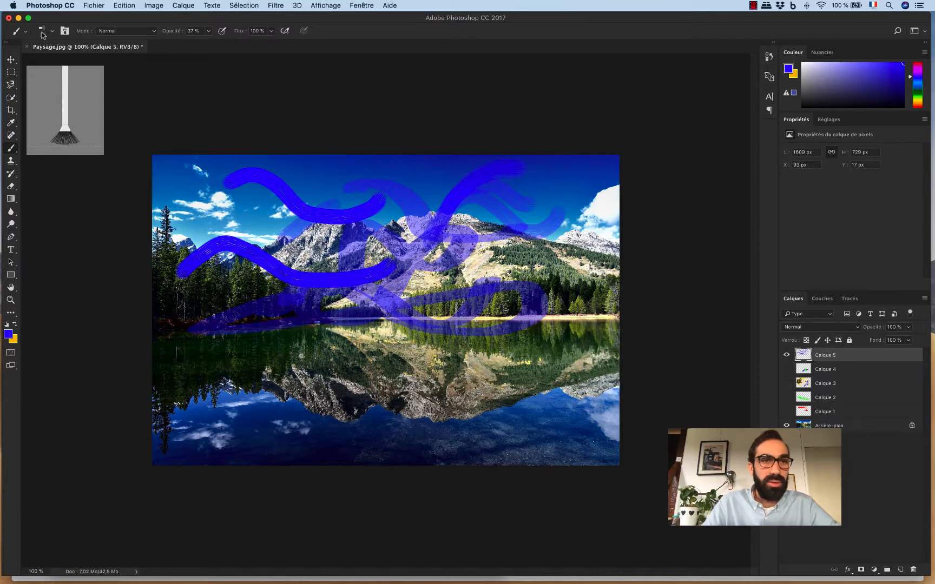
Select a 50 px bristle-type brush preset and paint a thin looping blue stroke across the sky and mountains
click(42, 32)
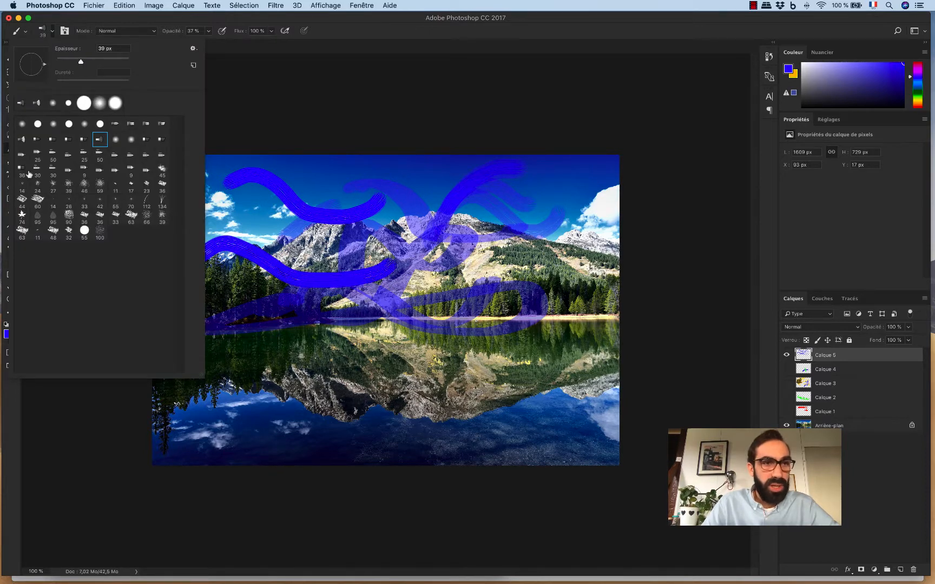
click(52, 154)
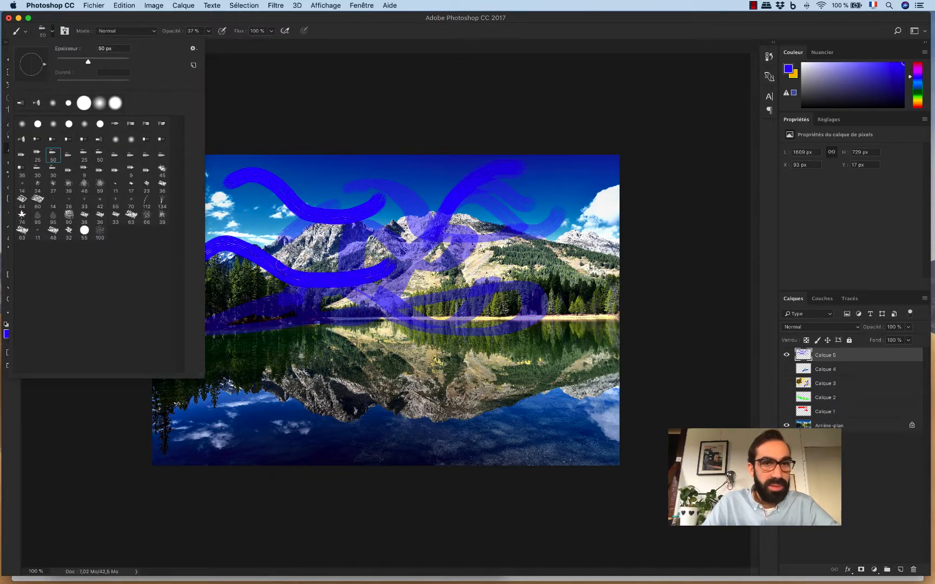
key(Return)
mouse_move(247, 192)
mouse_down()
mouse_move(269, 249)
mouse_move(244, 231)
mouse_move(243, 240)
mouse_up()
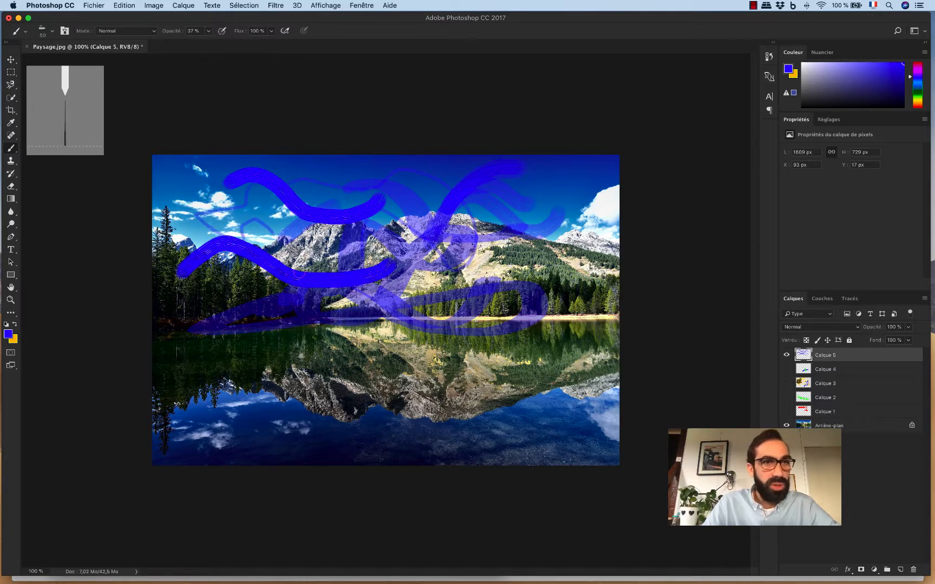
Select the 27 px spatter brush preset and clear all the blue strokes from Calque 5
drag(313, 309, 451, 318)
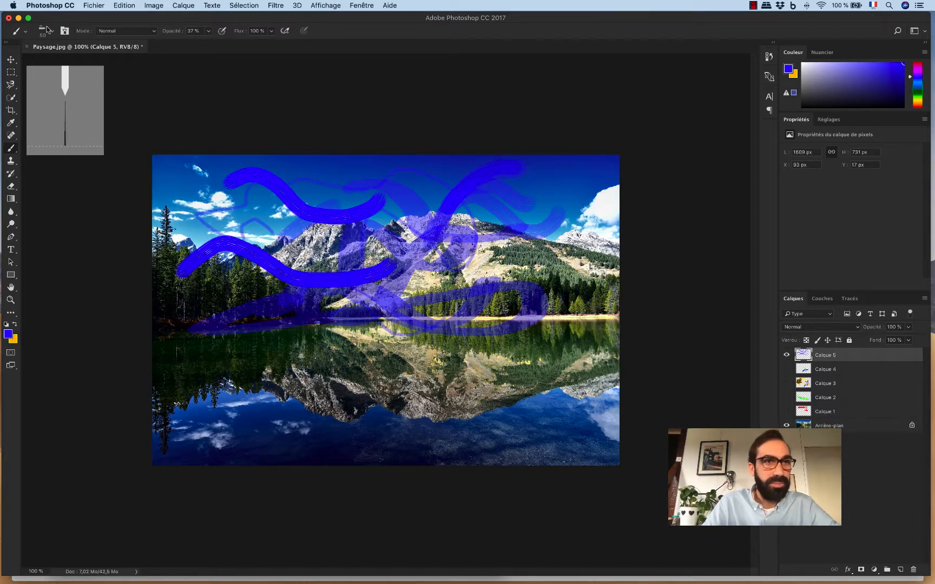
click(48, 30)
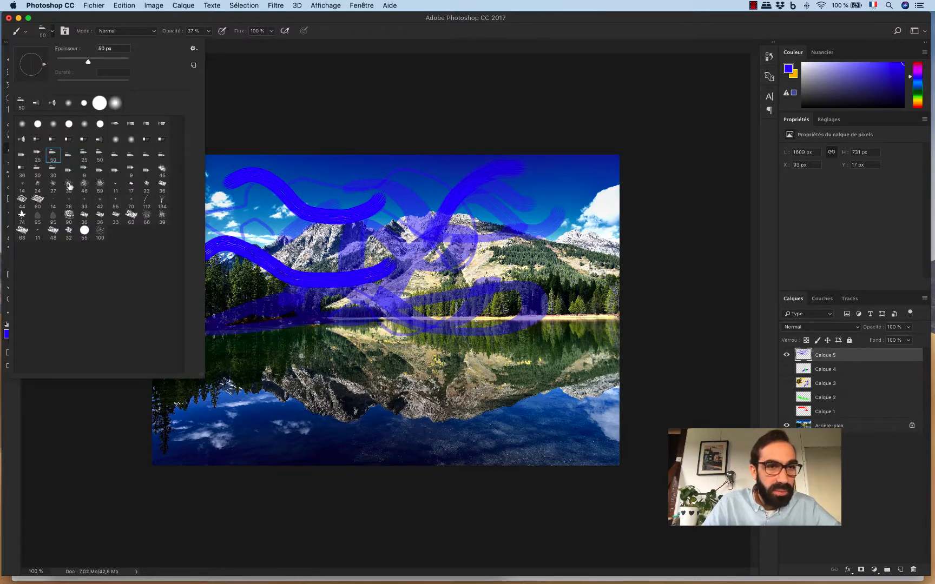
click(53, 185)
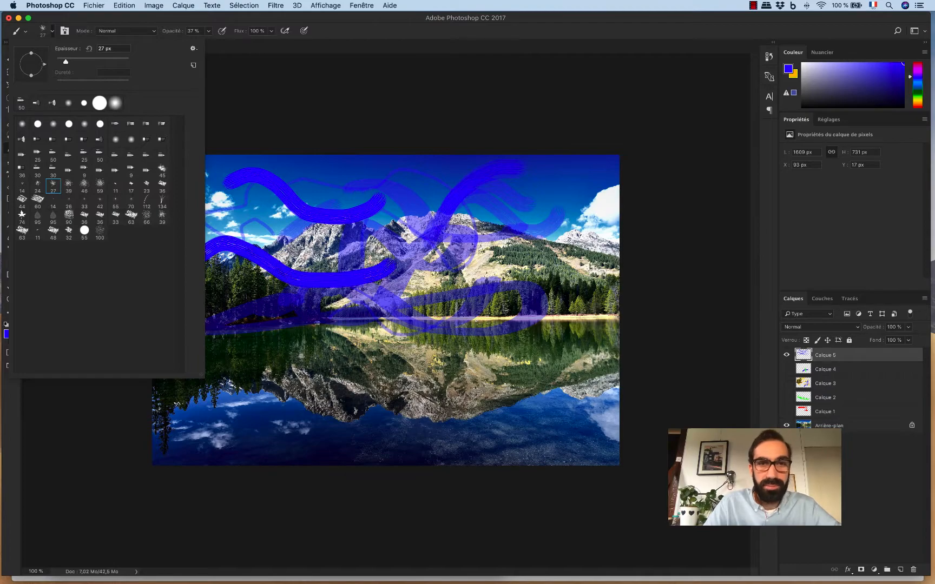
click(467, 44)
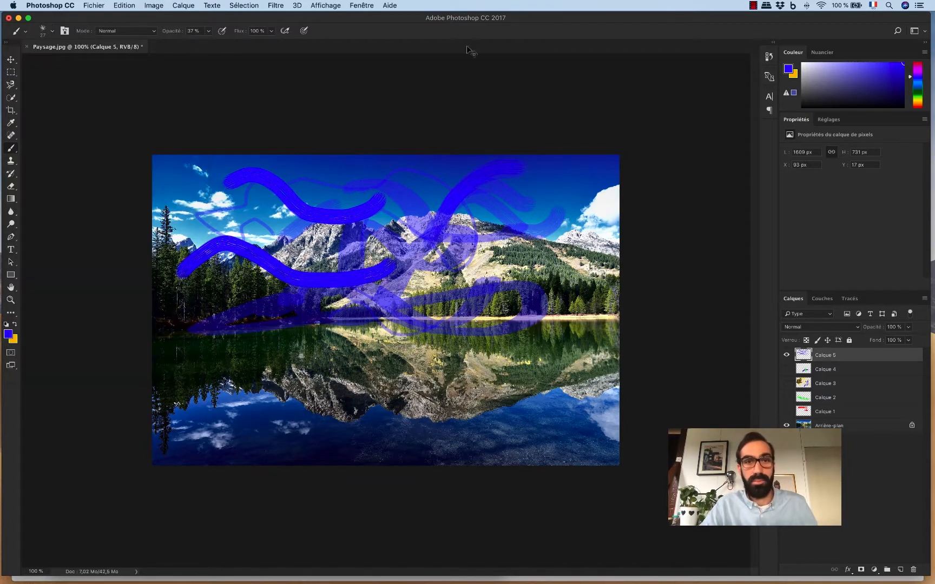
key(BackSpace)
Swap the foreground colour to orange, set the brush opacity to 100% and paint four wavy strokes across the sky
key(x)
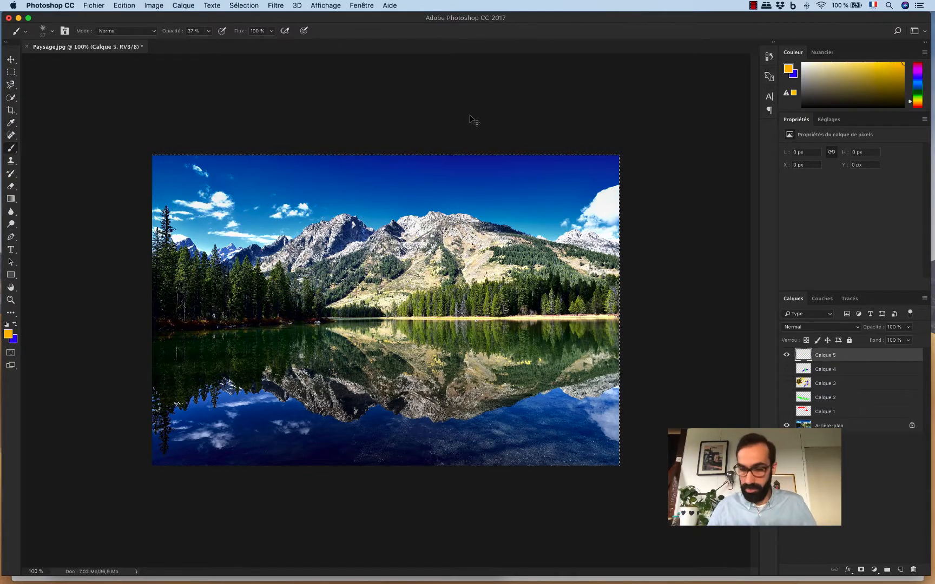
key(super+plus)
key(super+plus)
key(super+plus)
drag(328, 253, 481, 462)
drag(307, 104, 413, 314)
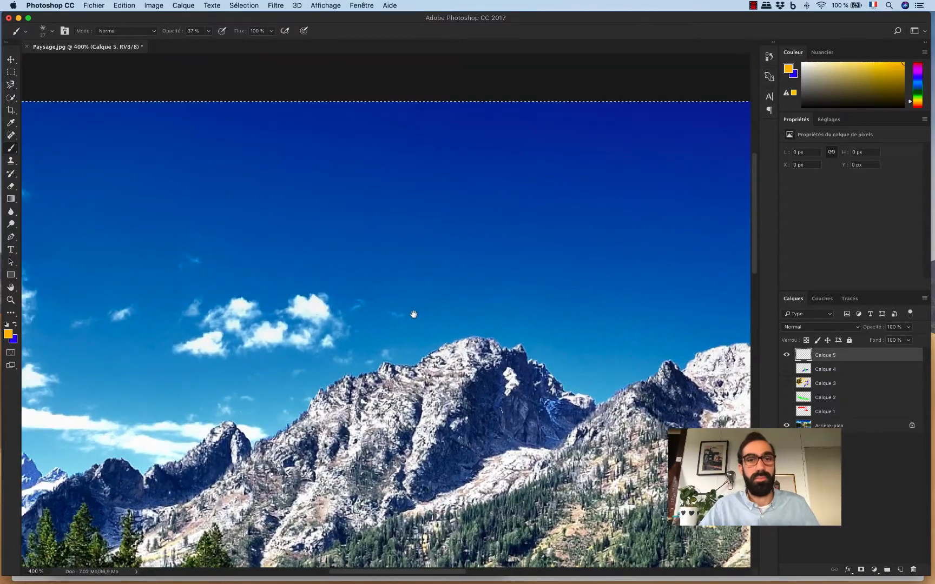
mouse_move(158, 193)
mouse_down()
mouse_move(194, 169)
mouse_move(277, 207)
mouse_up()
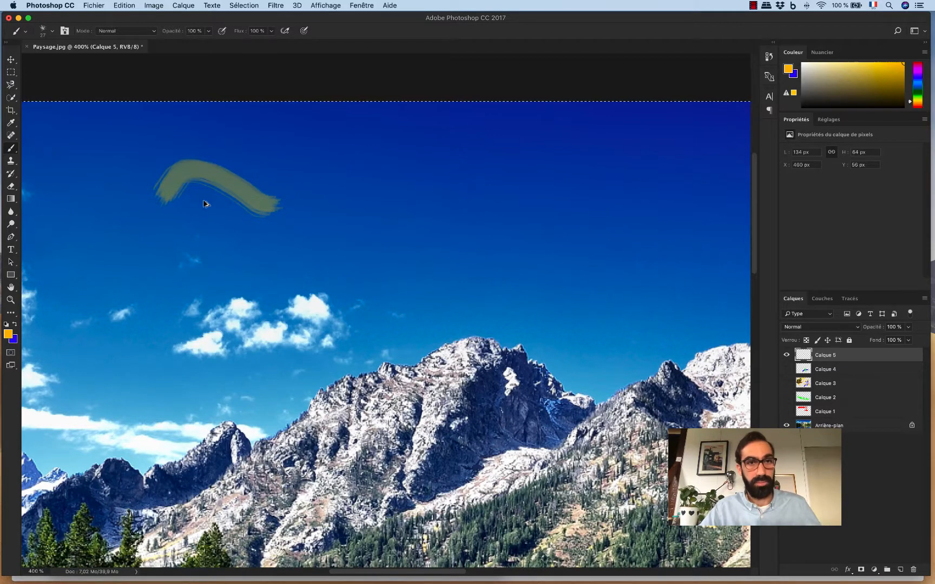
key(super+z)
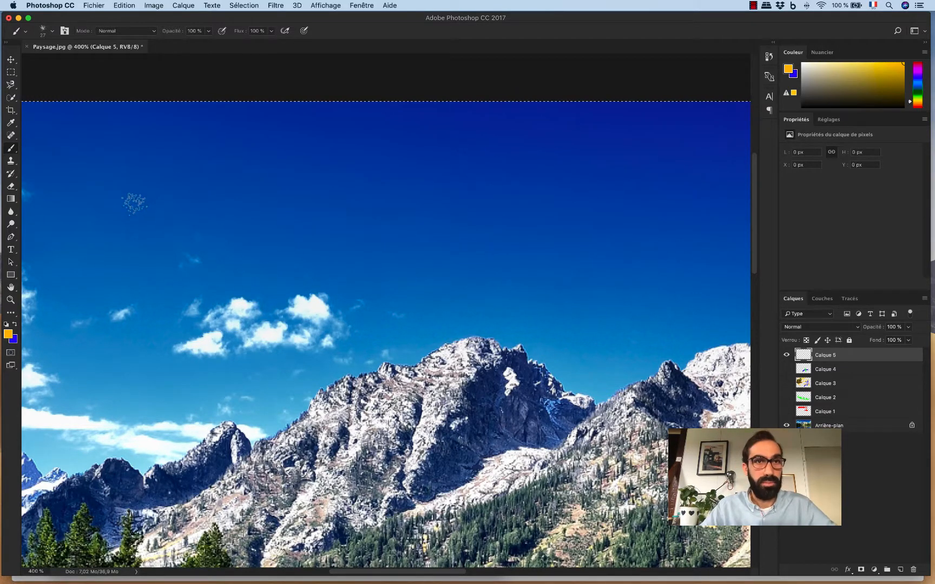
mouse_move(134, 203)
mouse_down()
mouse_move(165, 172)
mouse_move(208, 185)
mouse_move(237, 206)
mouse_move(355, 161)
mouse_up()
click(184, 288)
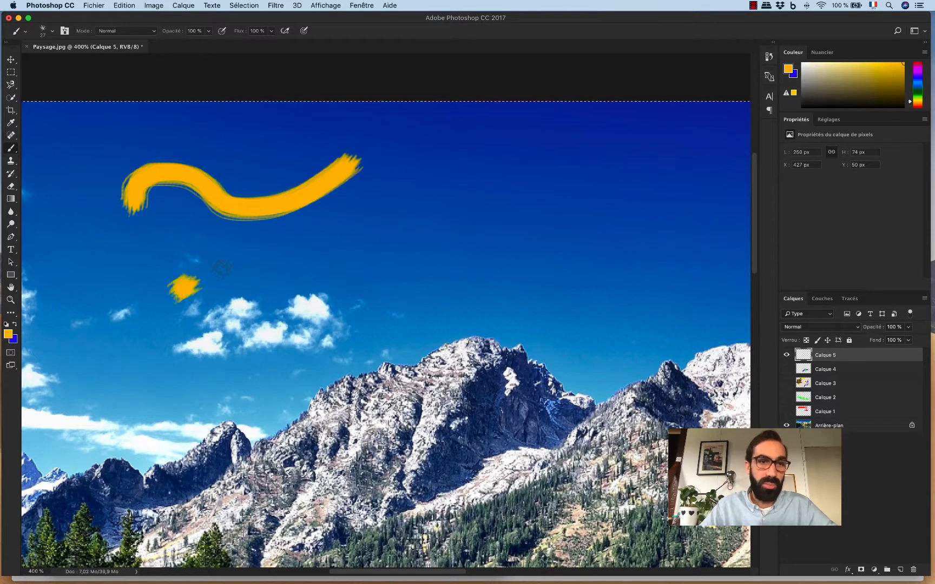
drag(176, 292, 414, 257)
mouse_move(238, 368)
mouse_down()
mouse_move(312, 301)
mouse_move(506, 273)
mouse_up()
drag(503, 189, 347, 241)
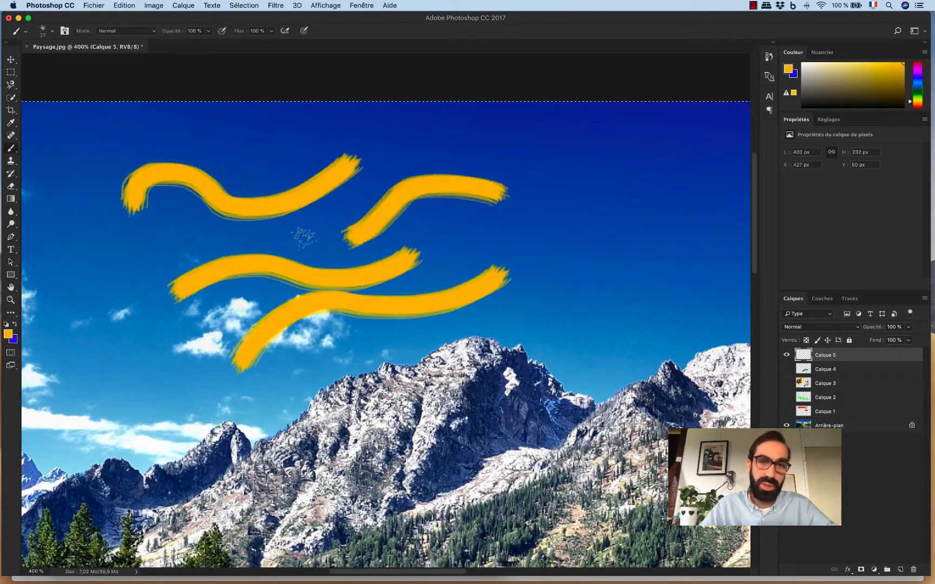
Select the 46 px spatter brush preset and stamp six separate orange dabs in the sky beside the wavy strokes
right_click(222, 212)
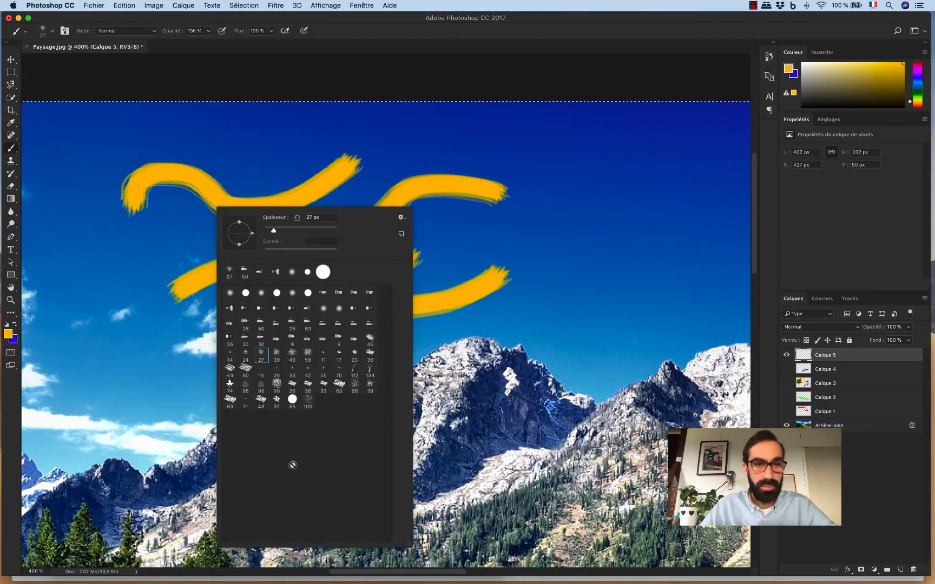
click(292, 354)
click(623, 160)
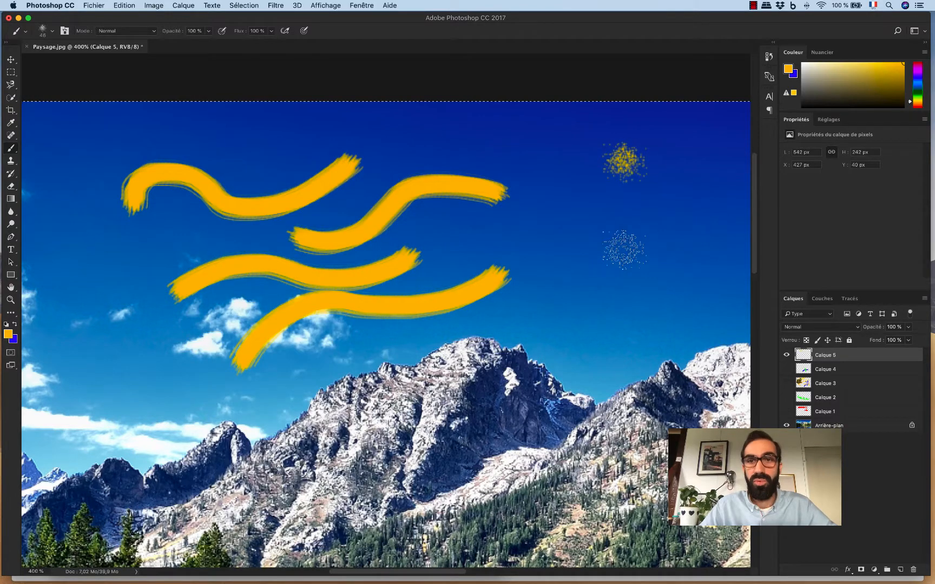
click(618, 204)
click(632, 291)
click(550, 235)
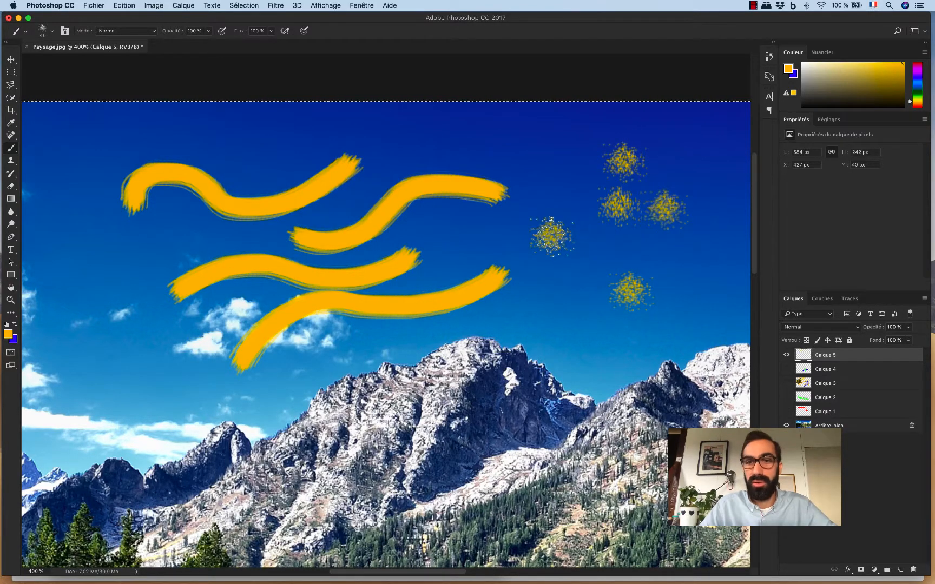
click(560, 287)
Enlarge the spatter brush to 169 px and stamp large orange dabs over the central mountain and the left sky
mouse_move(460, 354)
mouse_down()
mouse_move(467, 346)
mouse_move(526, 353)
mouse_up()
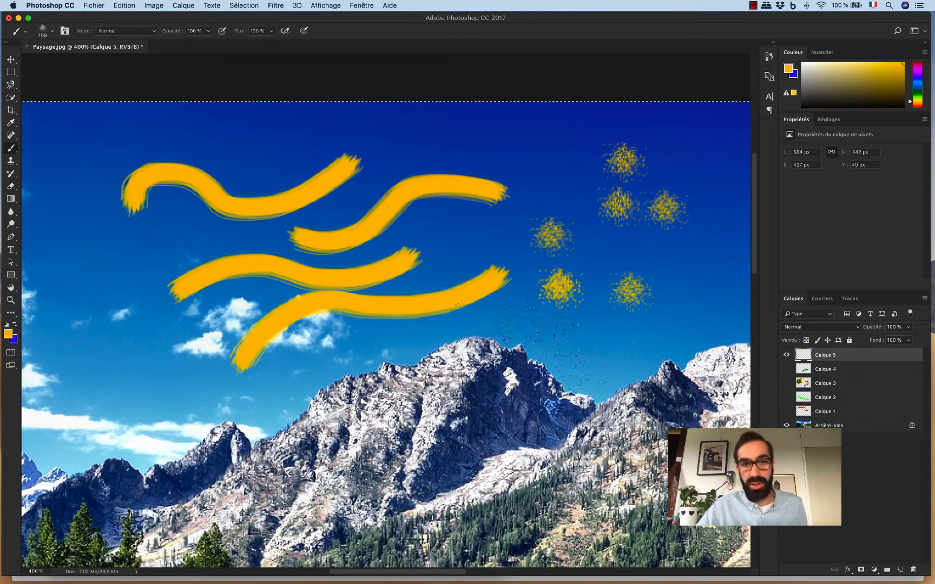
click(528, 371)
click(431, 403)
click(332, 425)
click(142, 317)
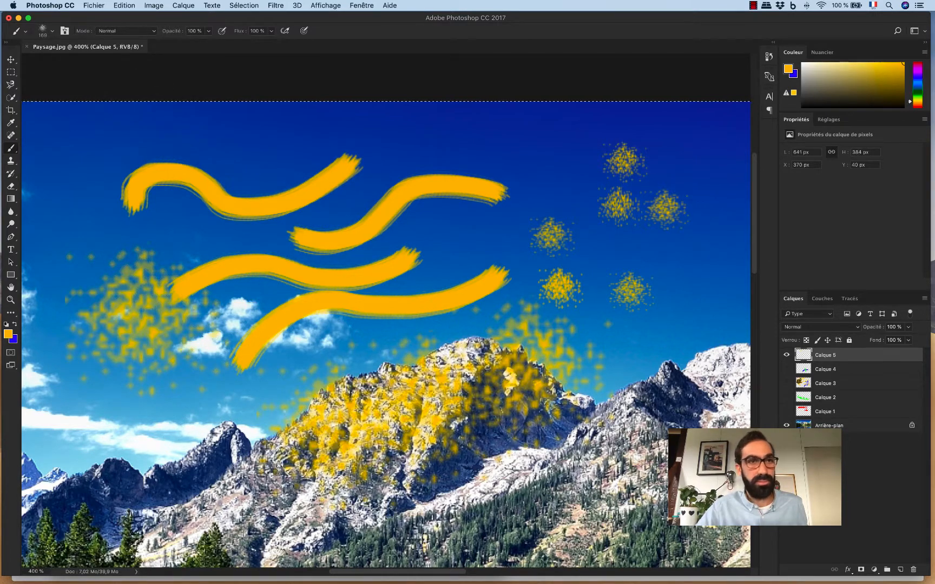
Choose the 134 px grass brush preset, enlarge it to 173 px and paint multicoloured grass blades over the orange strokes
right_click(151, 163)
click(299, 328)
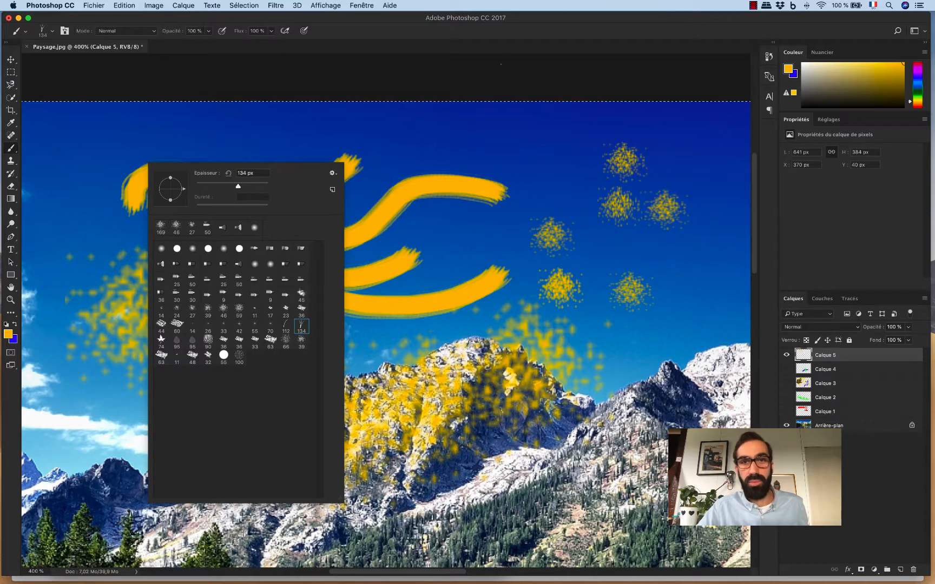
click(509, 34)
key(super+d)
mouse_move(418, 235)
mouse_down()
mouse_move(506, 230)
mouse_move(452, 217)
mouse_move(205, 228)
mouse_move(552, 227)
mouse_move(170, 217)
mouse_move(622, 221)
mouse_up()
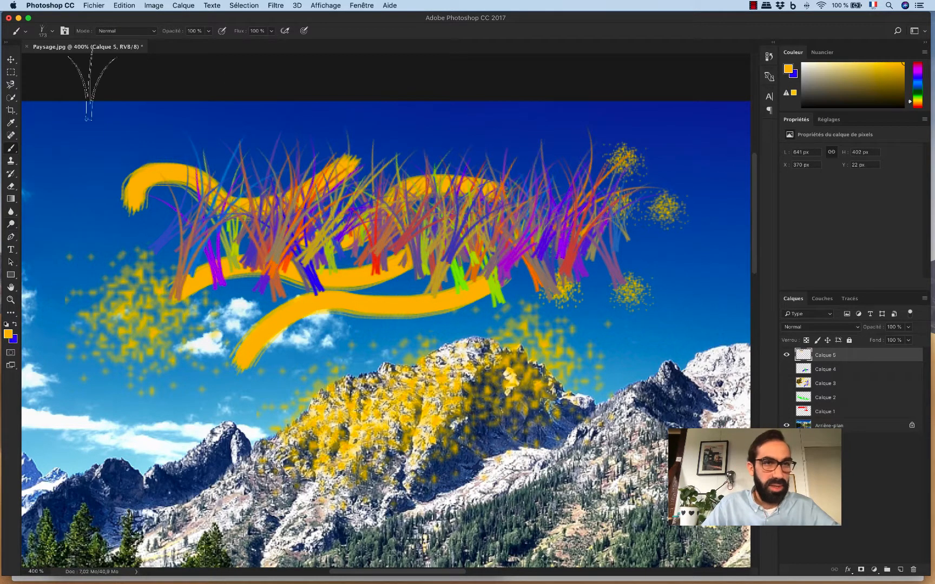
Select the 74 px maple leaf brush preset and scatter leaves over the grass, orange strokes and mountain peak
click(43, 32)
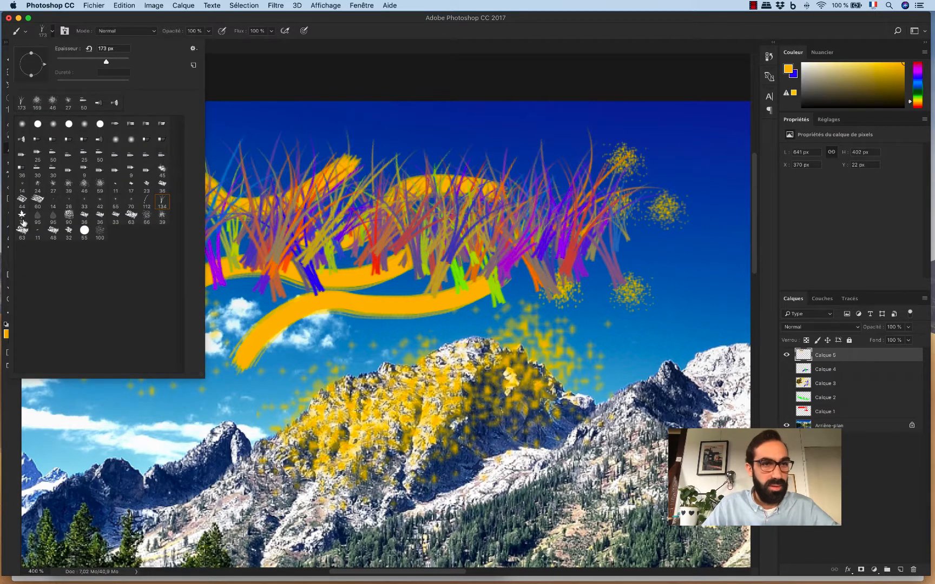
click(22, 217)
click(460, 35)
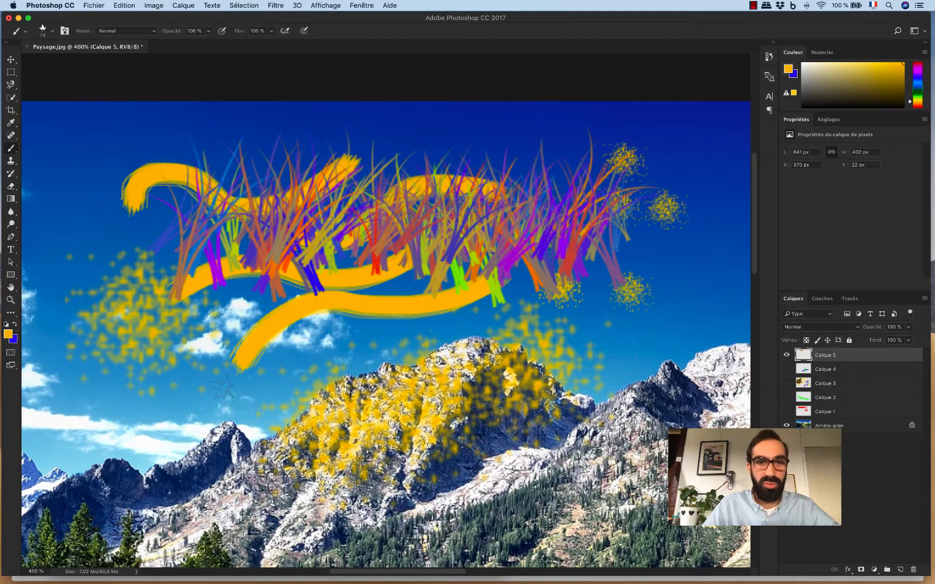
click(233, 438)
mouse_move(202, 392)
mouse_down()
mouse_move(172, 393)
mouse_move(163, 370)
mouse_move(418, 345)
mouse_move(205, 305)
mouse_move(527, 334)
mouse_move(491, 345)
mouse_move(420, 336)
mouse_up()
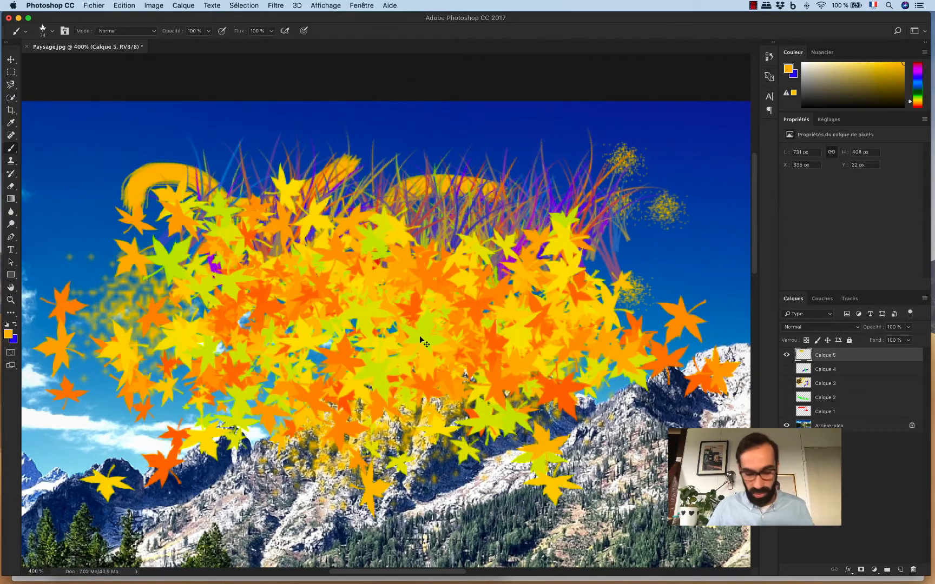
Paint more scattered maple leaves over the right-hand mountain slope, the shoreline and the lake
key(super+minus)
key(super+minus)
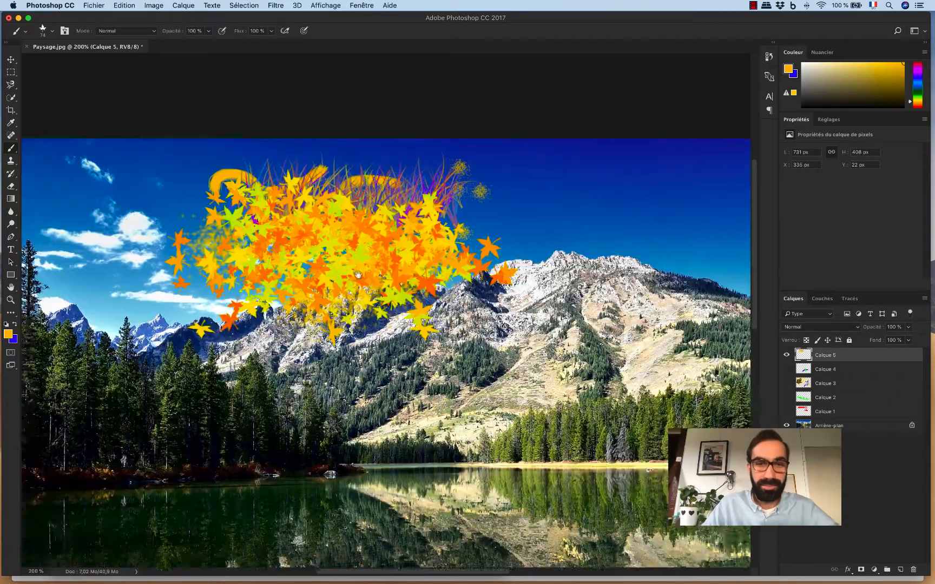
drag(358, 275, 269, 148)
mouse_move(254, 322)
mouse_down()
mouse_move(280, 311)
mouse_move(354, 318)
mouse_move(553, 305)
mouse_move(655, 317)
mouse_up()
mouse_move(92, 355)
mouse_down()
mouse_move(303, 387)
mouse_move(504, 390)
mouse_up()
mouse_move(606, 92)
mouse_down()
mouse_move(536, 167)
mouse_move(428, 373)
mouse_up()
drag(347, 384, 254, 455)
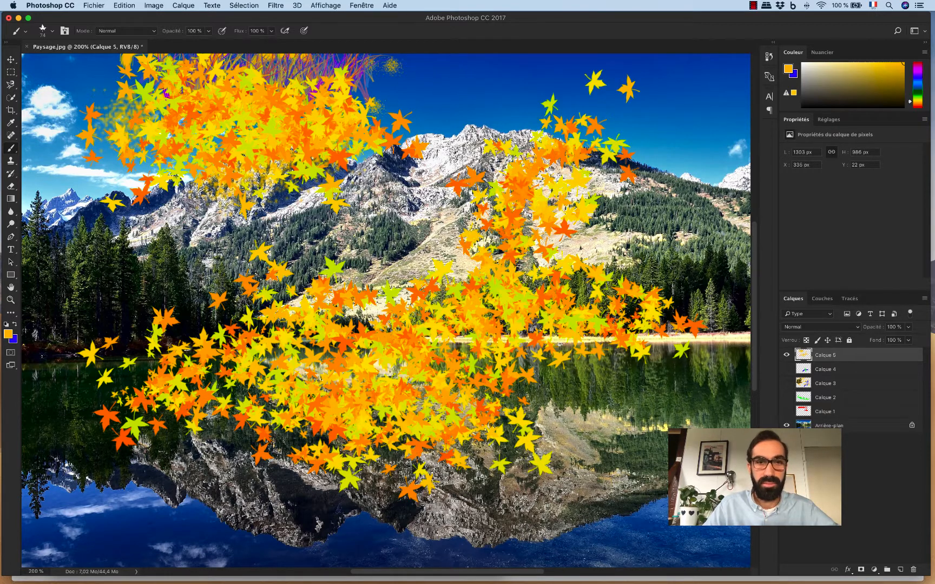
Select the 39 px speckled brush preset and paint looping orange strokes across the sky above the right-hand mountains
click(47, 32)
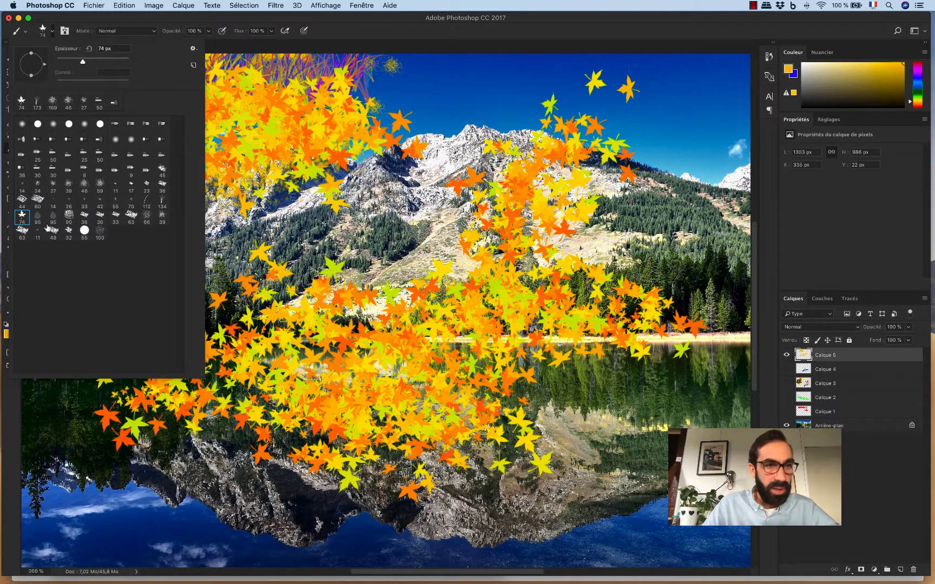
click(162, 216)
mouse_move(481, 102)
mouse_down()
mouse_move(380, 219)
mouse_move(583, 246)
mouse_up()
mouse_move(327, 284)
mouse_down()
mouse_move(540, 271)
mouse_move(263, 310)
mouse_move(303, 284)
mouse_move(380, 267)
mouse_move(614, 311)
mouse_move(589, 300)
mouse_up()
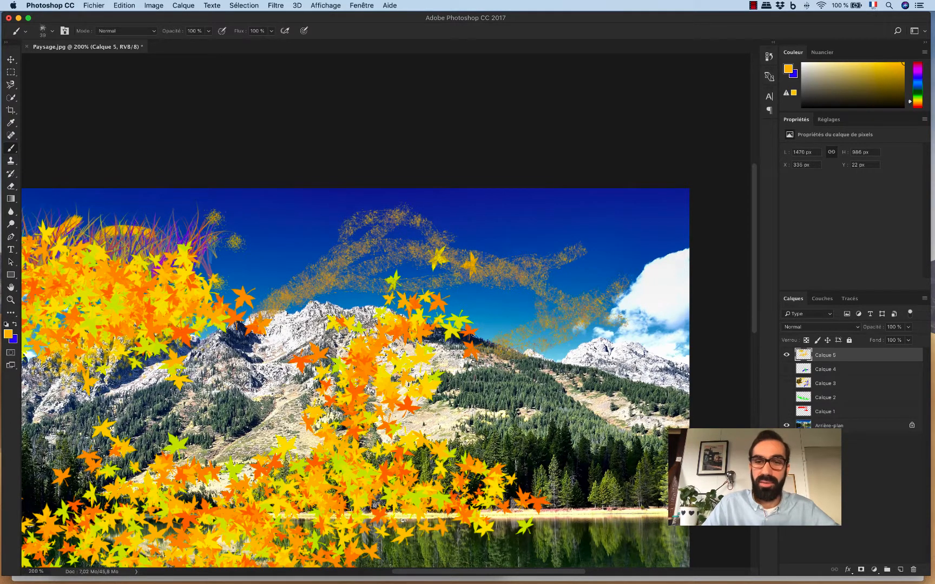
Select the whole canvas and clear all the painted strokes from Calque 5
click(46, 33)
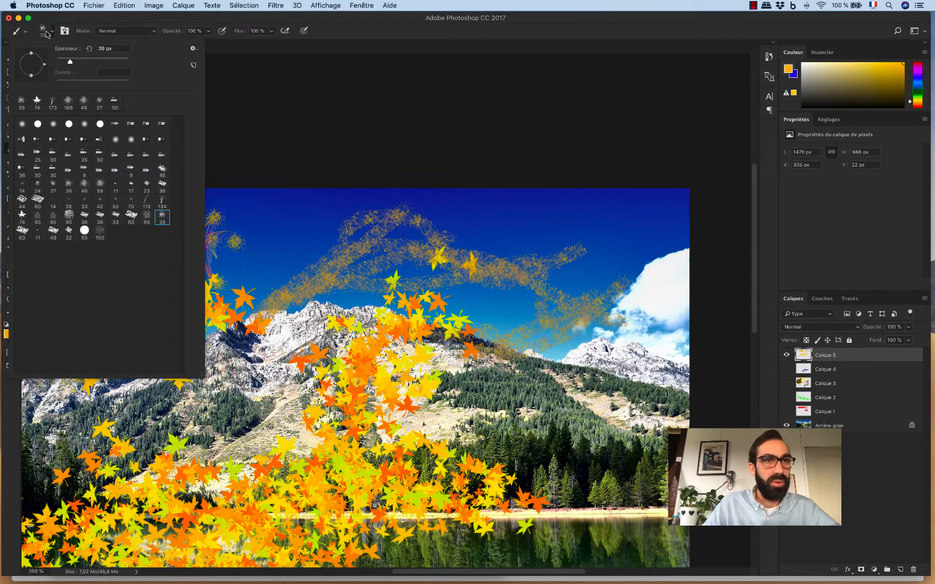
click(373, 24)
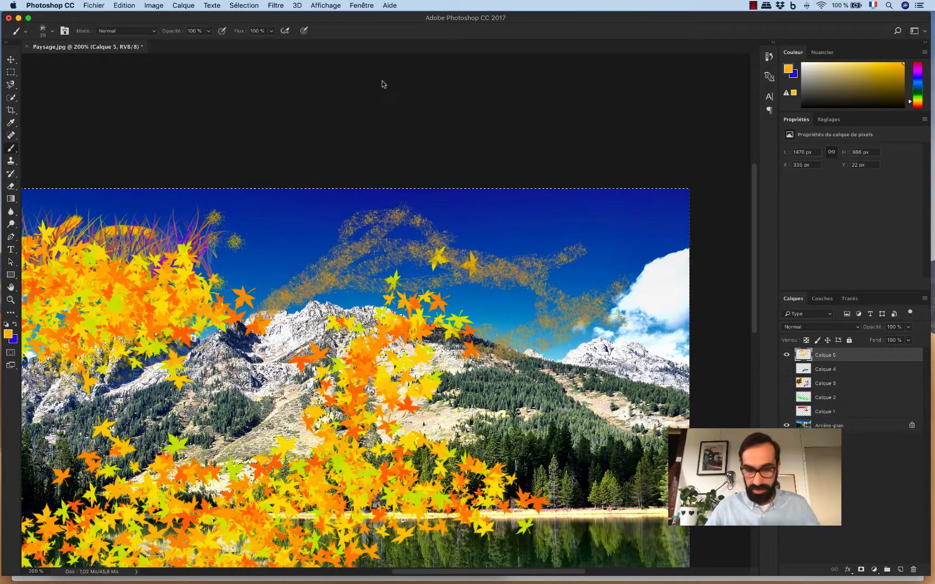
key(super+a)
key(BackSpace)
Choose the 74 px maple leaf brush again, show its detailed brush settings and paint a leaf stroke across the left sky
click(46, 31)
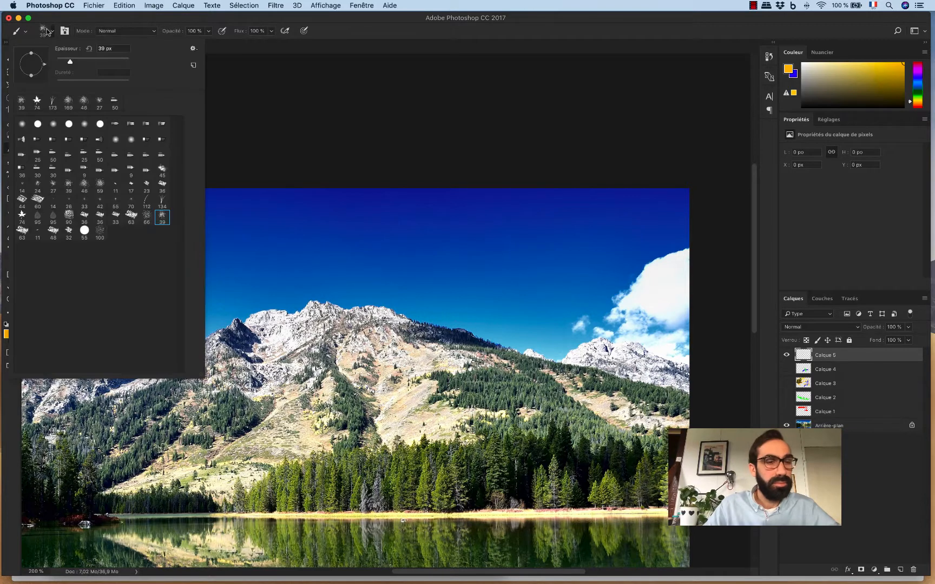
click(22, 216)
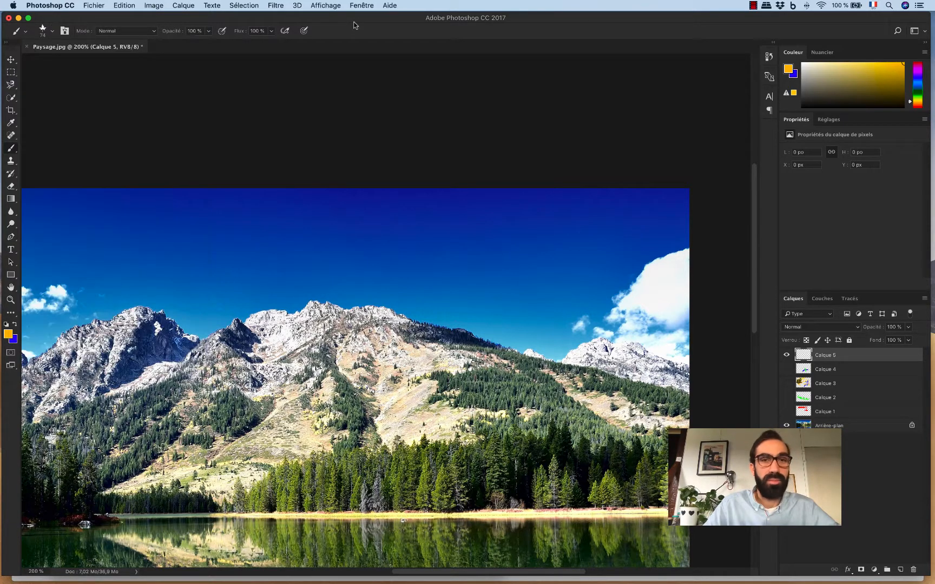
click(355, 26)
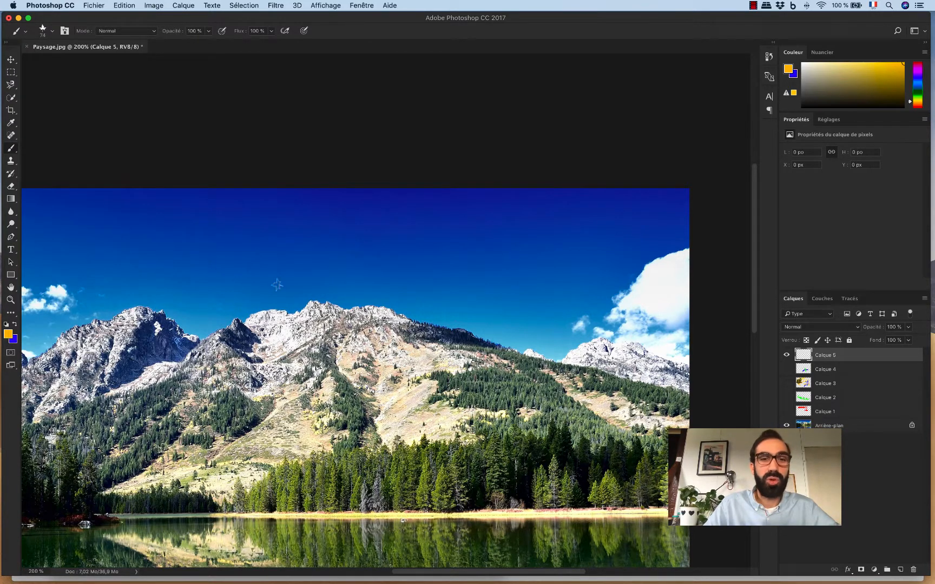
click(64, 31)
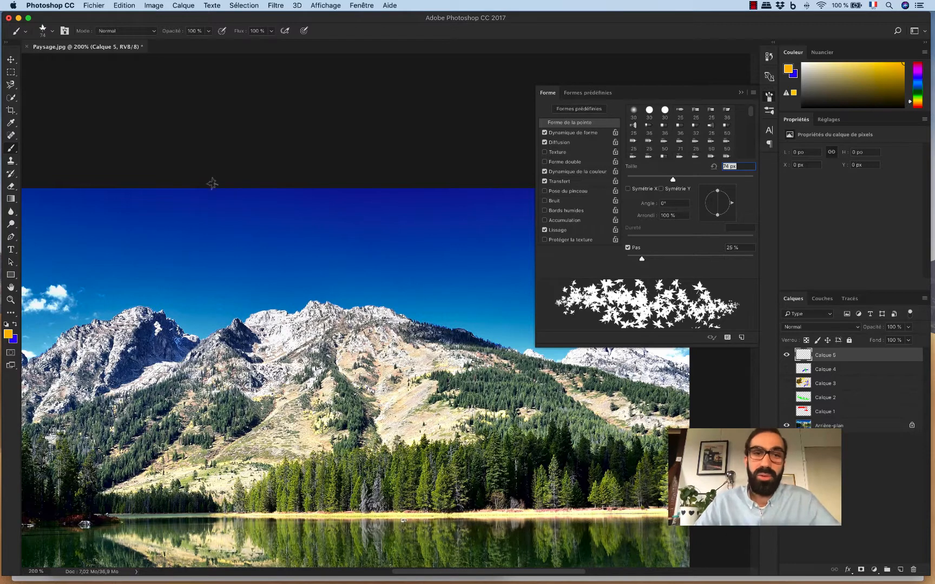
mouse_move(89, 278)
mouse_down()
mouse_move(184, 259)
mouse_move(320, 254)
mouse_up()
Compare the leaf brush's shape dynamics (Dynamique de forme) settings with its scattering (Diffusion) settings
click(566, 133)
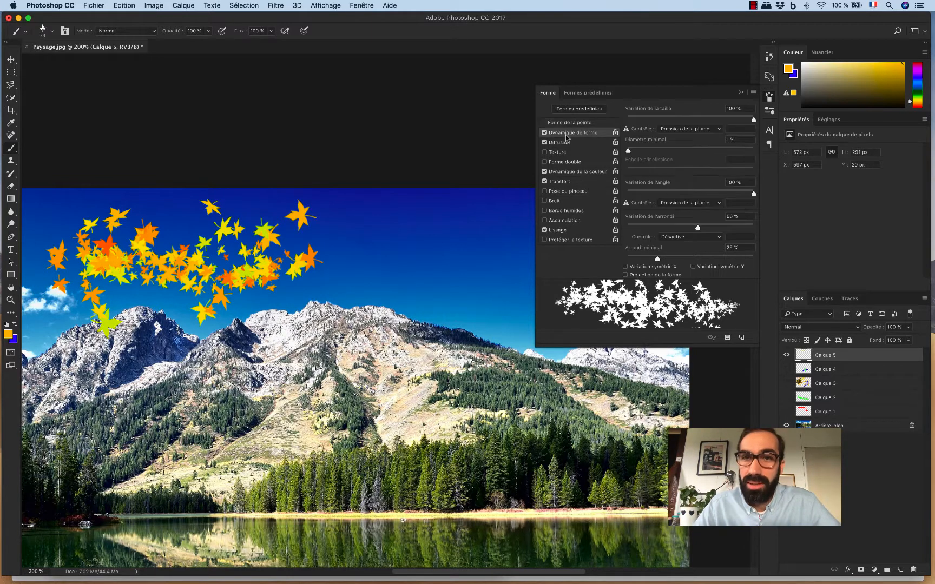
click(568, 143)
click(569, 134)
click(567, 142)
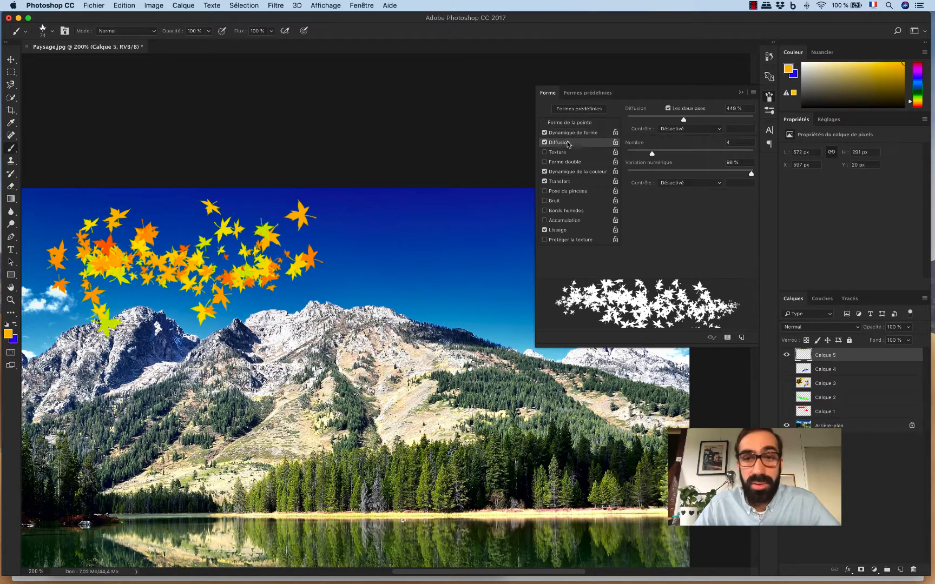
click(575, 134)
click(569, 142)
click(578, 134)
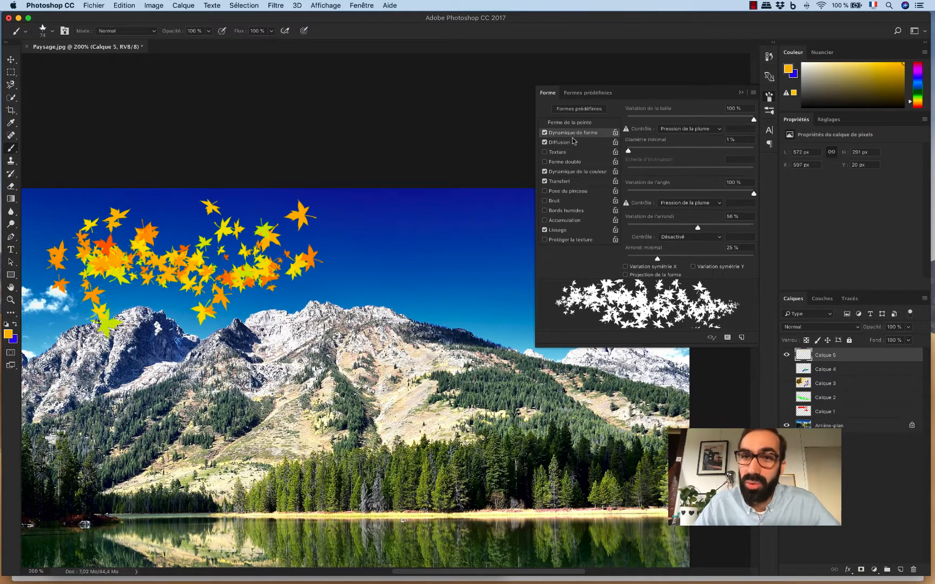
click(572, 142)
click(577, 133)
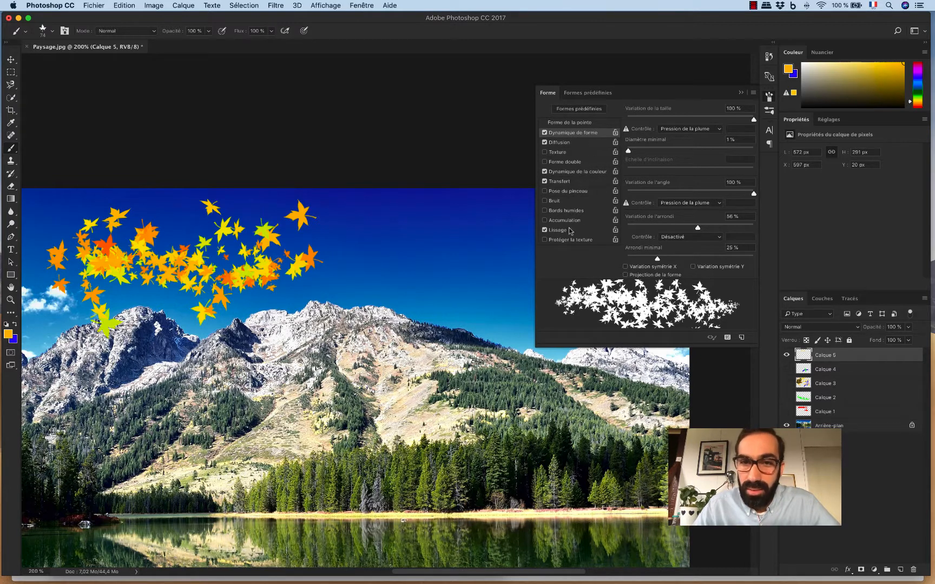
click(565, 143)
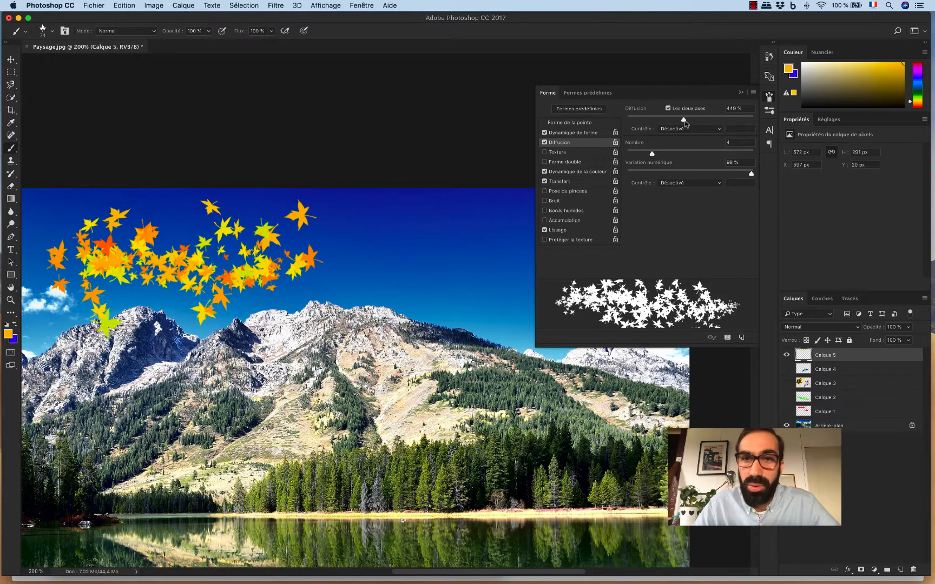
Paint maple leaf strokes with Diffusion at 885% over the mountains and at 84% over the trees along the lakeshore
mouse_move(683, 121)
mouse_down()
mouse_move(640, 120)
mouse_move(739, 120)
mouse_up()
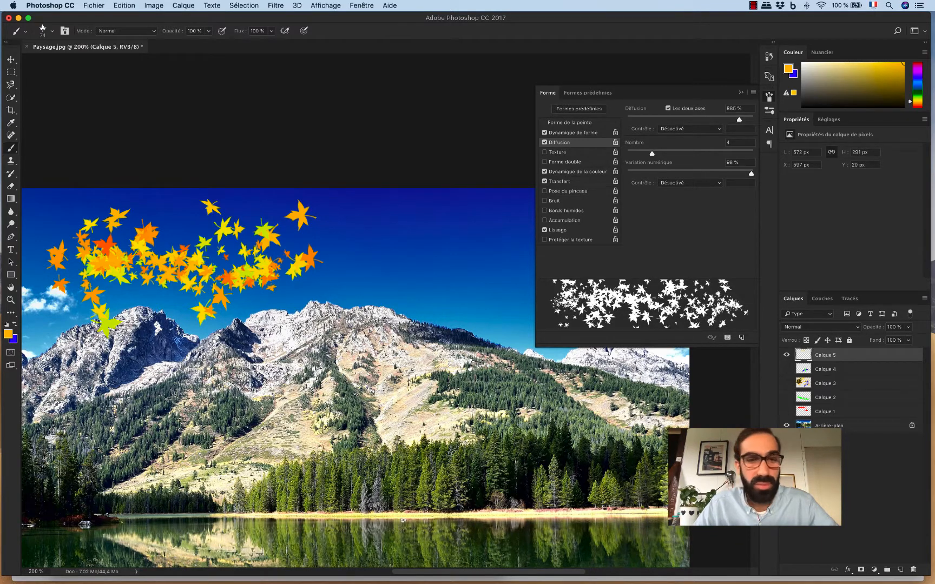
mouse_move(78, 406)
mouse_down()
mouse_move(86, 373)
mouse_move(238, 347)
mouse_move(324, 346)
mouse_move(346, 357)
mouse_up()
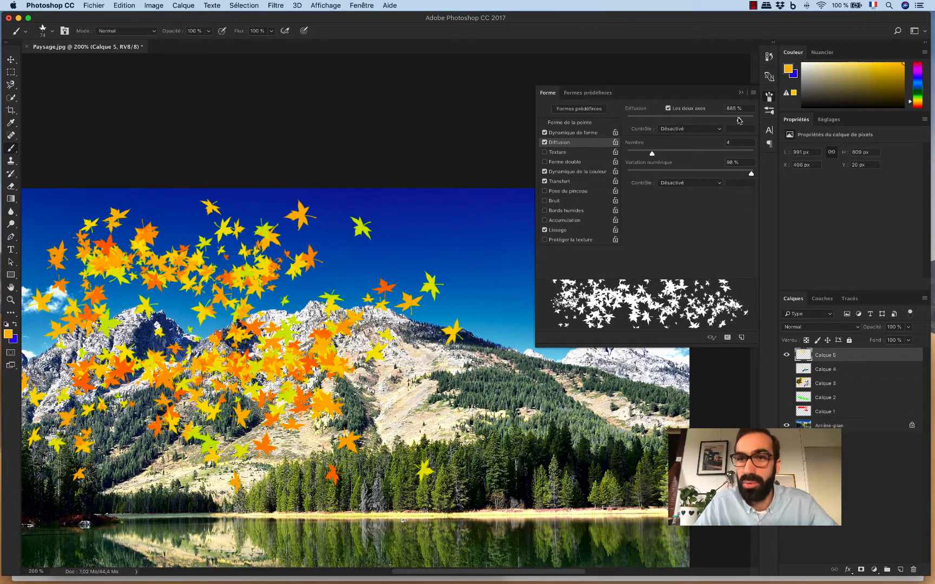
drag(739, 119, 637, 120)
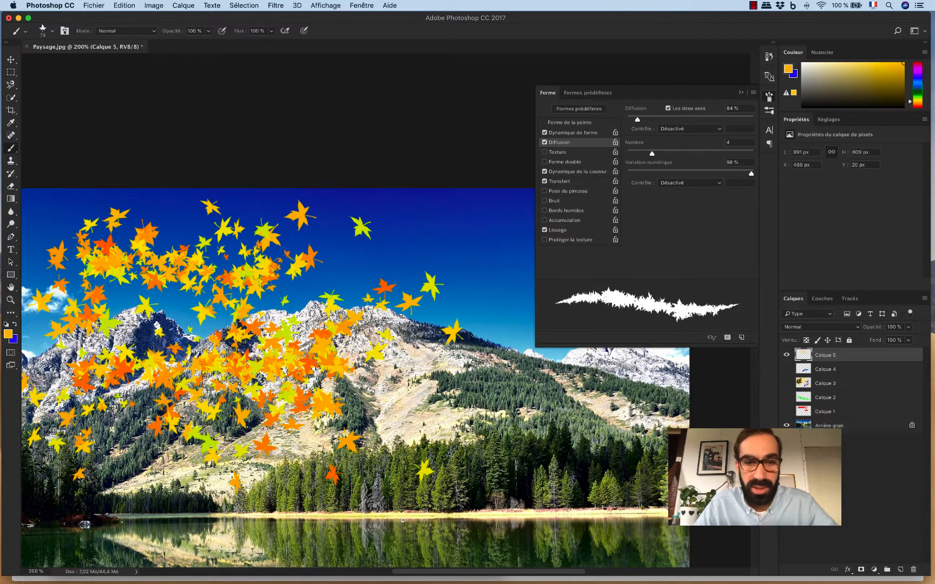
drag(319, 496, 544, 470)
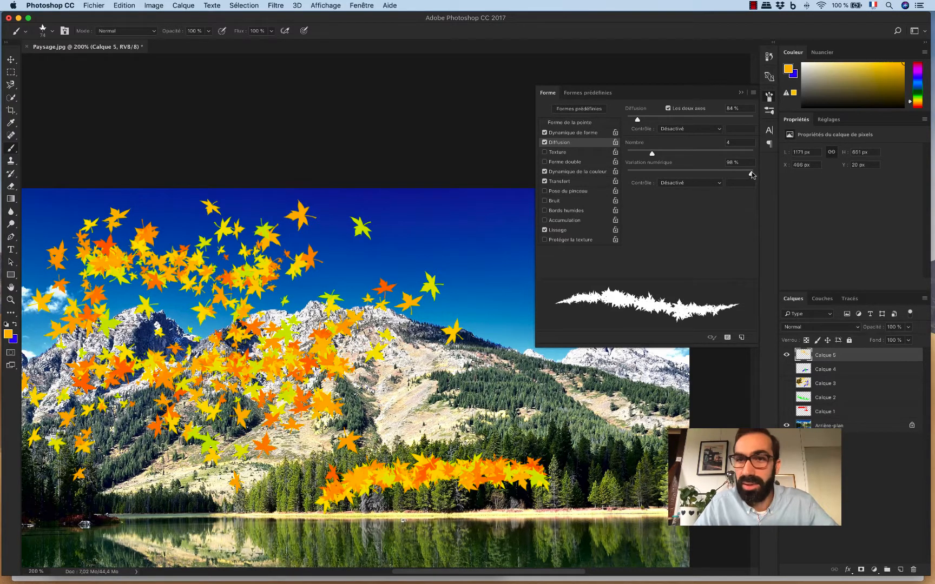
Try lower and higher scattering counts (Nombre) of 1 and 11 for the leaf brush, with different count jitter (Variation numérique) values
drag(752, 174, 738, 173)
mouse_move(650, 154)
mouse_down()
mouse_move(626, 156)
mouse_move(701, 151)
mouse_move(602, 156)
mouse_up()
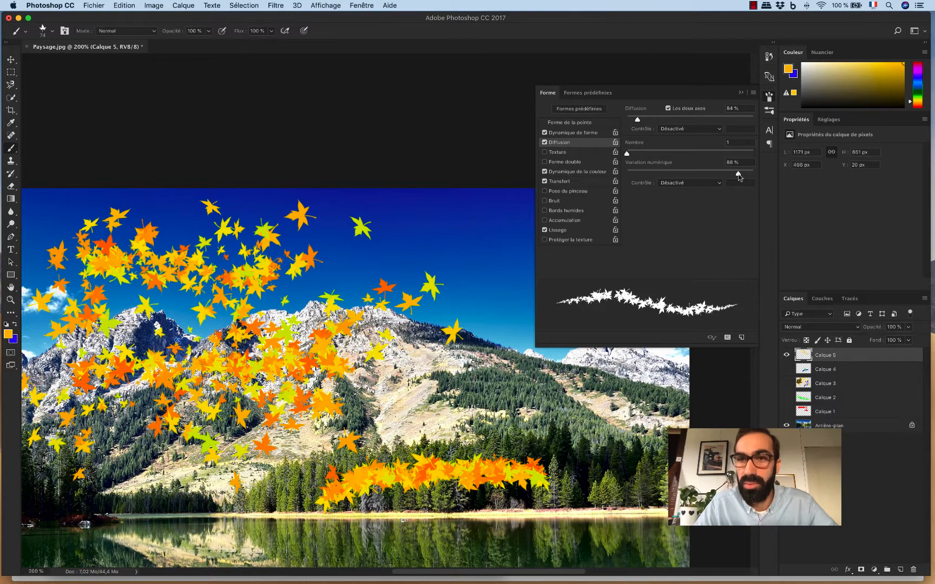
drag(739, 175, 699, 173)
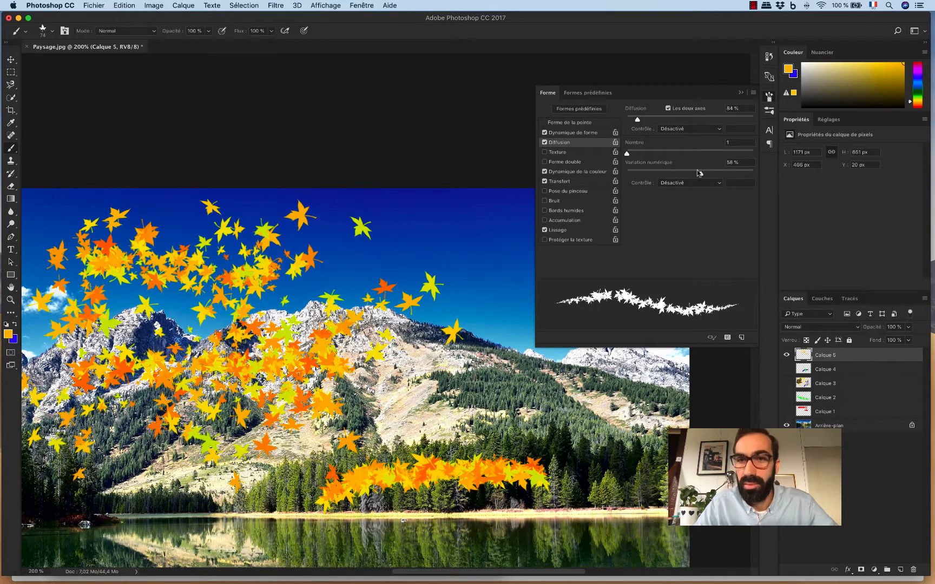
mouse_move(628, 154)
mouse_down()
mouse_move(668, 154)
mouse_move(695, 173)
mouse_move(680, 154)
mouse_move(714, 153)
mouse_up()
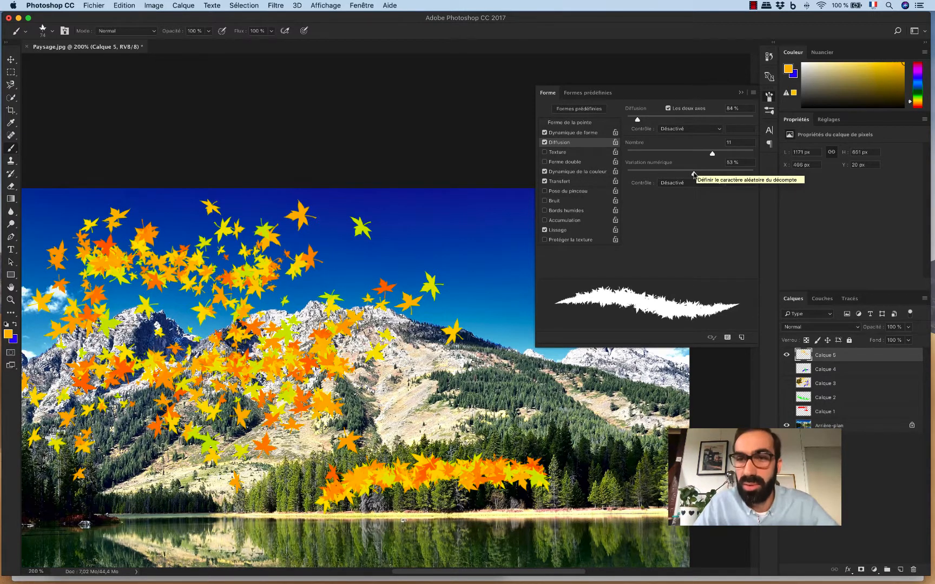
mouse_move(694, 173)
mouse_down()
mouse_move(682, 175)
mouse_move(727, 173)
mouse_up()
Review the leaf brush's shape dynamics and the control options available for its size jitter
click(581, 134)
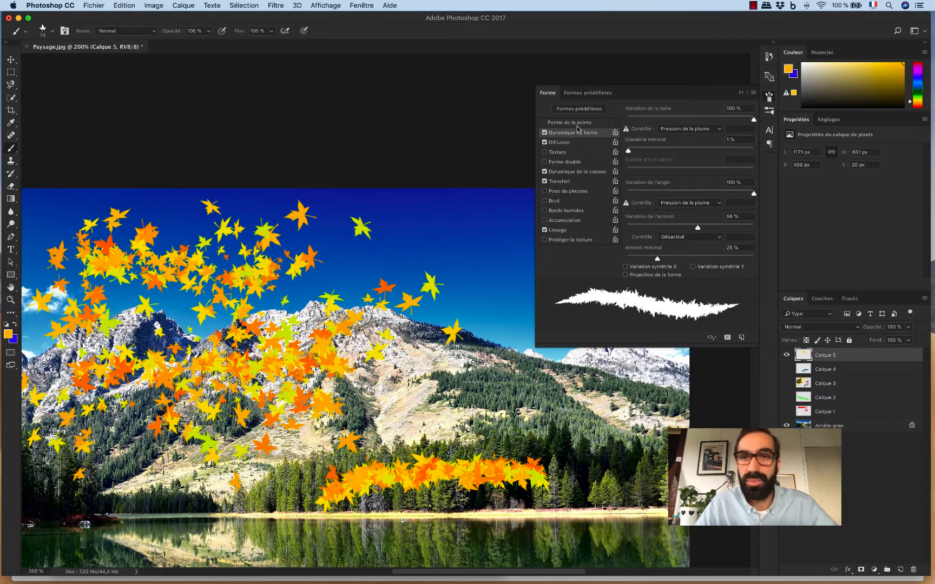
click(677, 130)
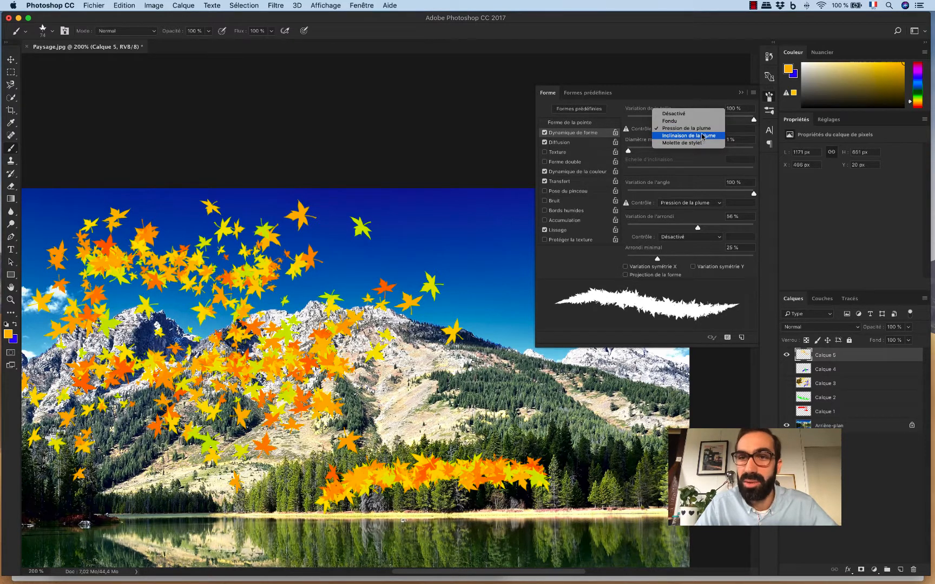
click(564, 316)
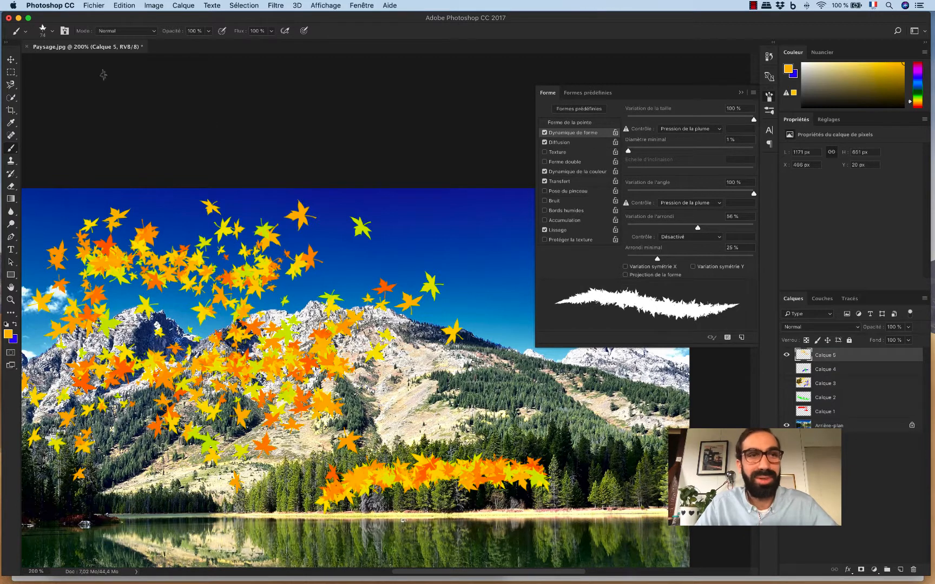
Look through several soft, hard and textured brush presets, then select the second 95 px veined leaf preset
click(43, 30)
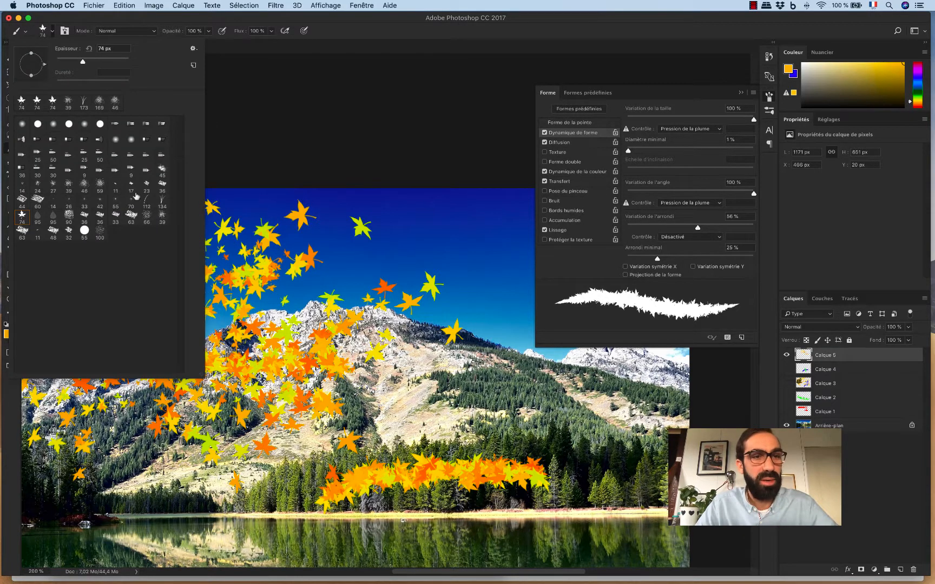
click(50, 185)
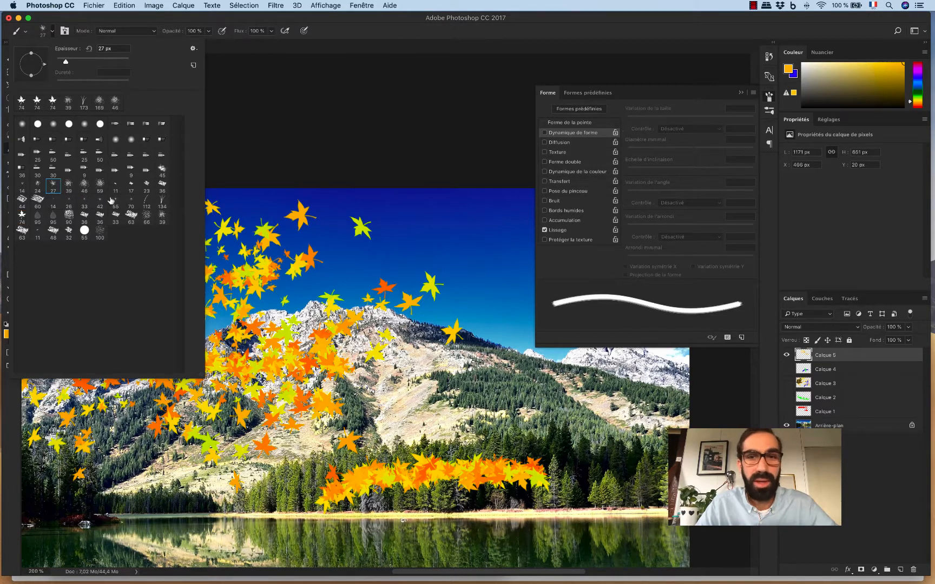
click(20, 125)
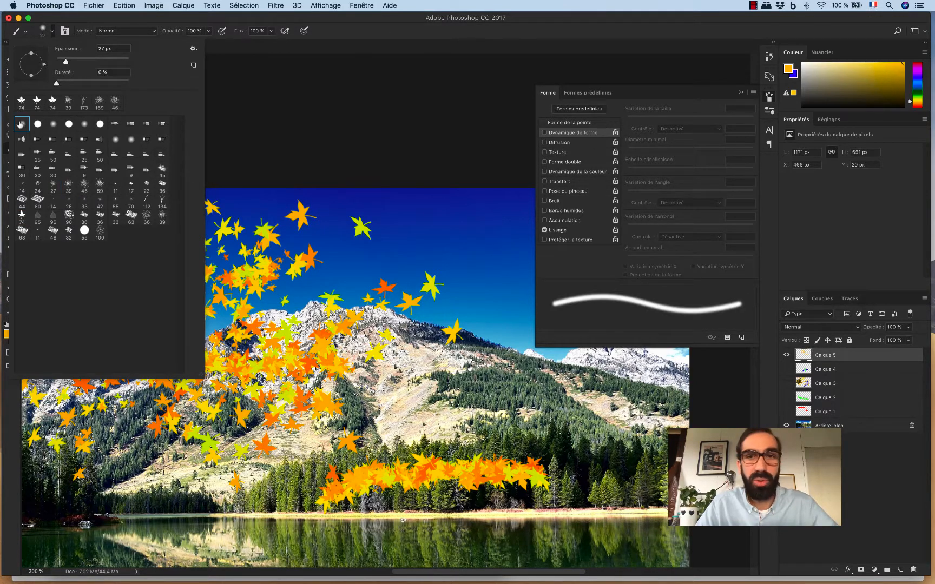
click(38, 124)
click(53, 124)
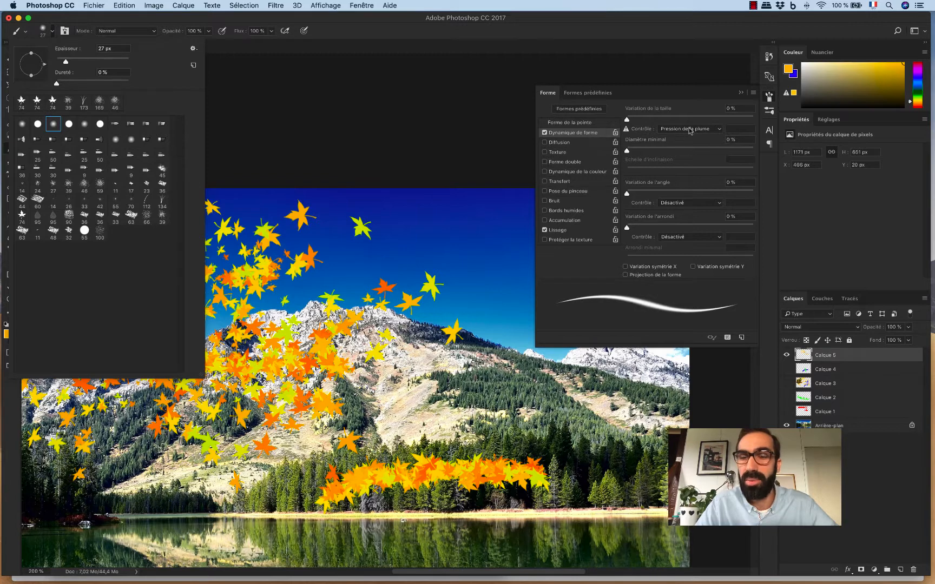
click(50, 216)
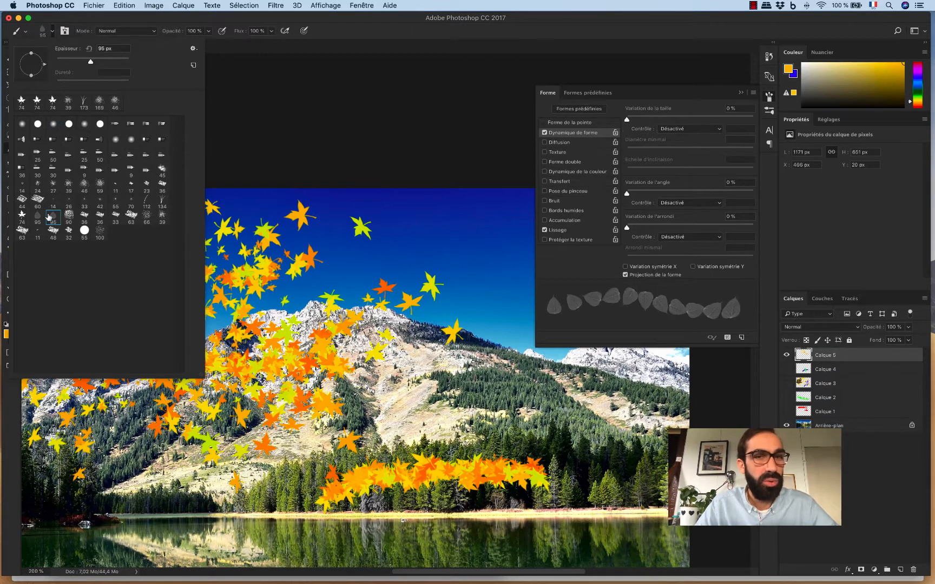
key(Return)
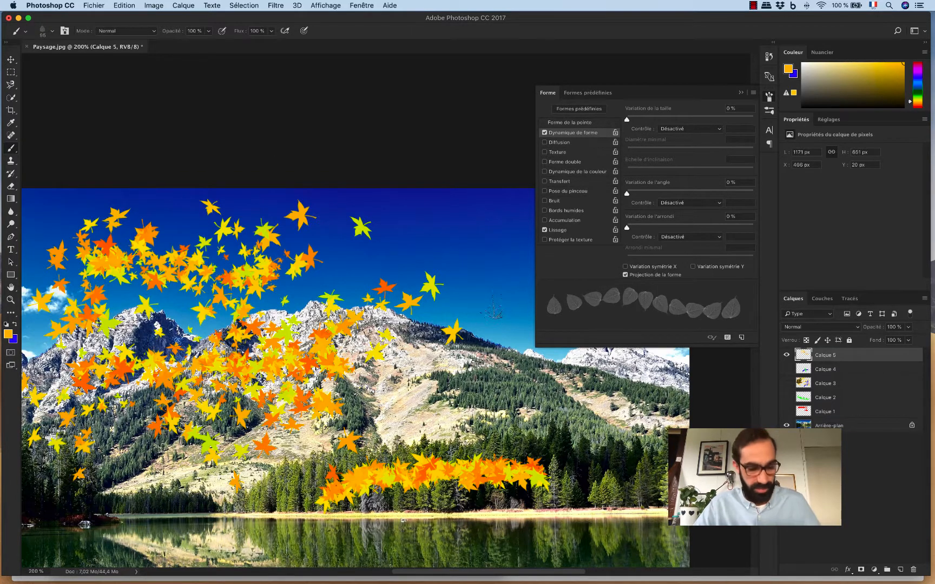
Clear all the painted maple leaves from Calque 5 and deselect the canvas
key(super+a)
key(BackSpace)
key(super+d)
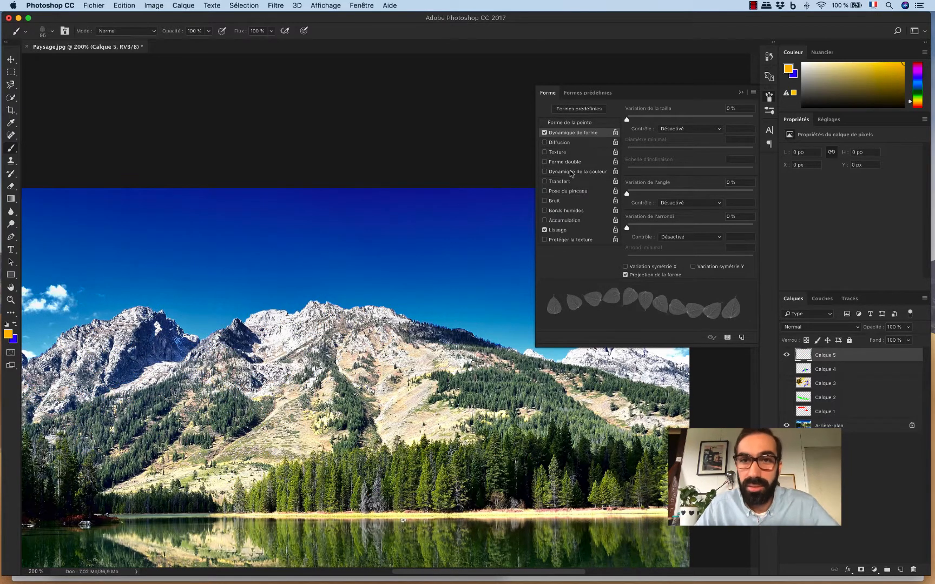
Paint a row of veined leaves across the sky, set the angle jitter to 66% and paint more leaf strokes for comparison
mouse_move(99, 290)
mouse_down()
mouse_move(113, 279)
mouse_move(228, 286)
mouse_move(401, 271)
mouse_up()
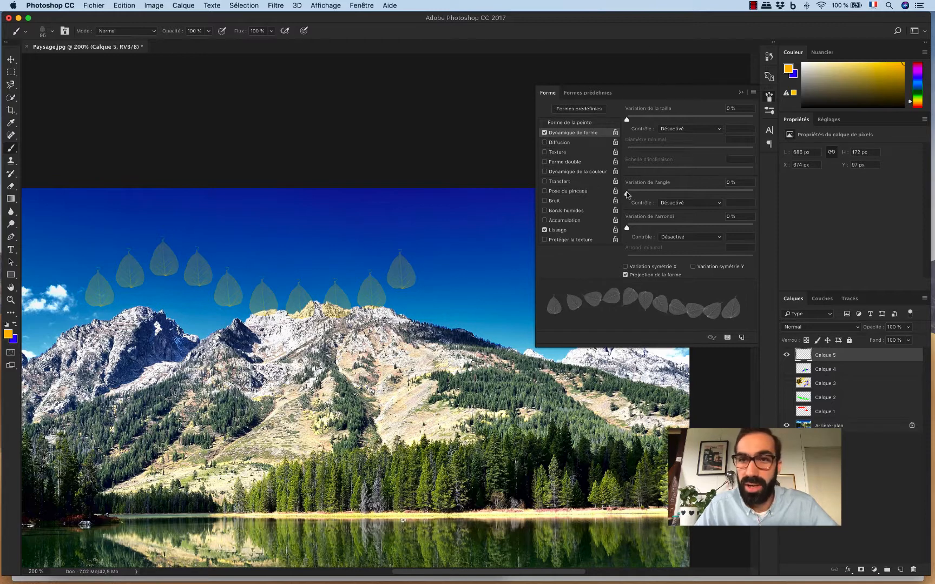
drag(627, 194, 711, 193)
mouse_move(78, 251)
mouse_down()
mouse_move(188, 242)
mouse_move(298, 303)
mouse_up()
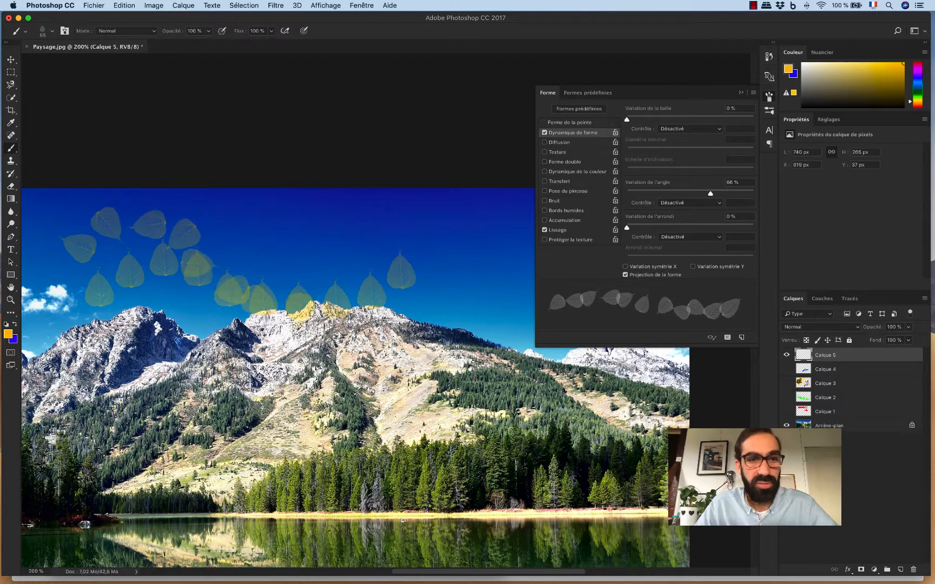
drag(162, 354, 114, 421)
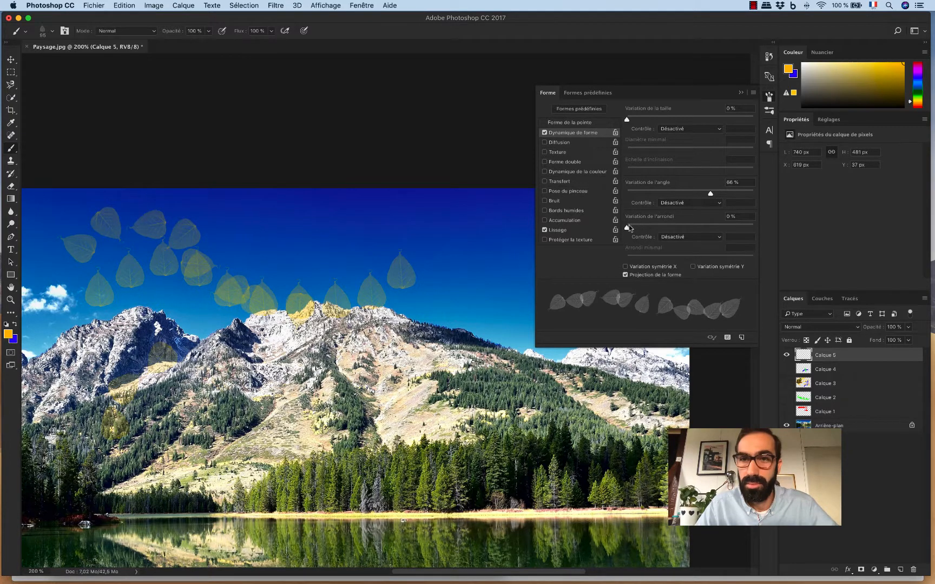
Set the veined leaf brush's roundness jitter (Variation de l'arrondi) to 8%
mouse_move(627, 227)
mouse_down()
mouse_move(651, 227)
mouse_move(637, 227)
mouse_up()
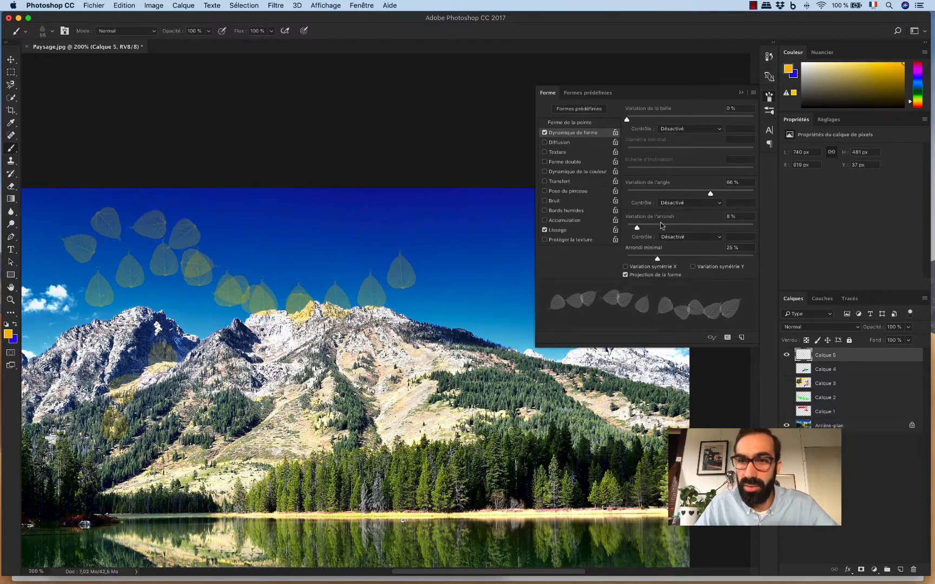
scroll(661, 226, down, 4)
scroll(660, 226, up, 4)
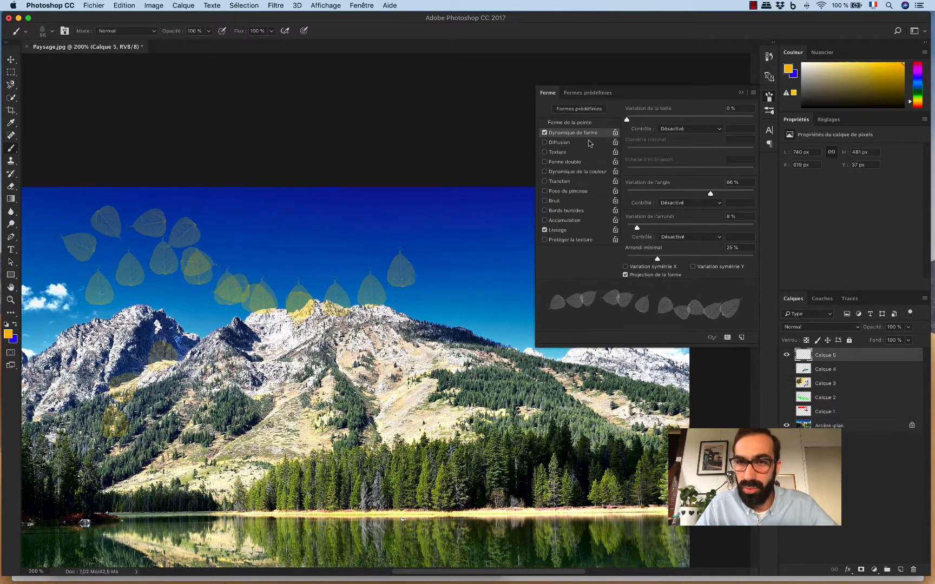
Set the leaf brush's size jitter to 90% with its control left at Désactivé, and paint a looping leaf stroke across the sky
click(682, 129)
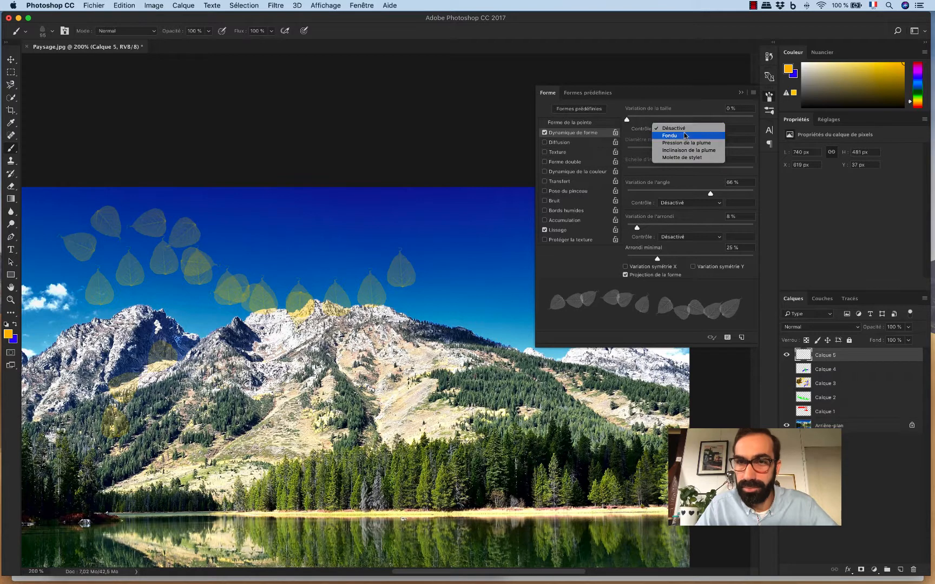
click(674, 128)
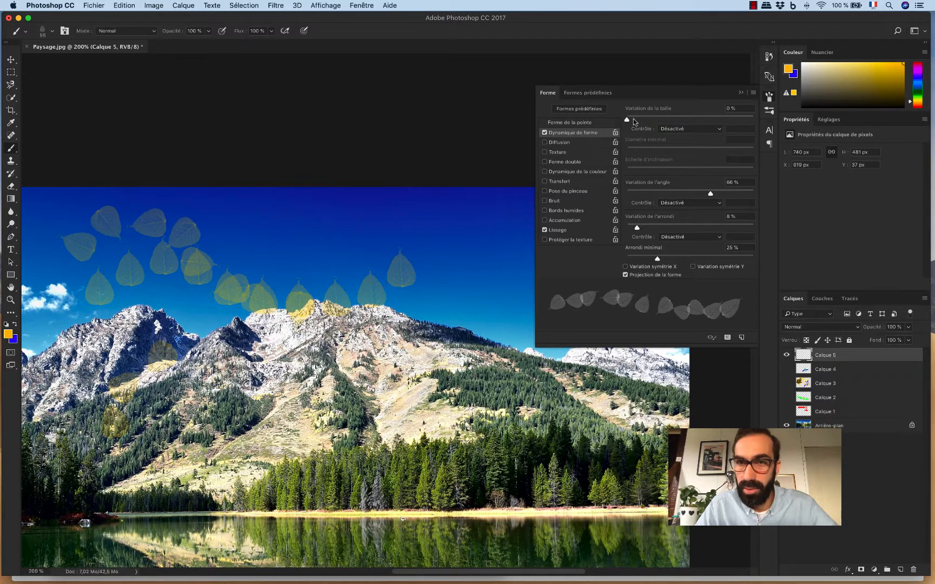
click(633, 118)
drag(637, 119, 742, 119)
mouse_move(186, 335)
mouse_down()
mouse_move(213, 288)
mouse_move(302, 232)
mouse_move(381, 244)
mouse_move(421, 277)
mouse_move(386, 235)
mouse_move(291, 204)
mouse_move(136, 274)
mouse_up()
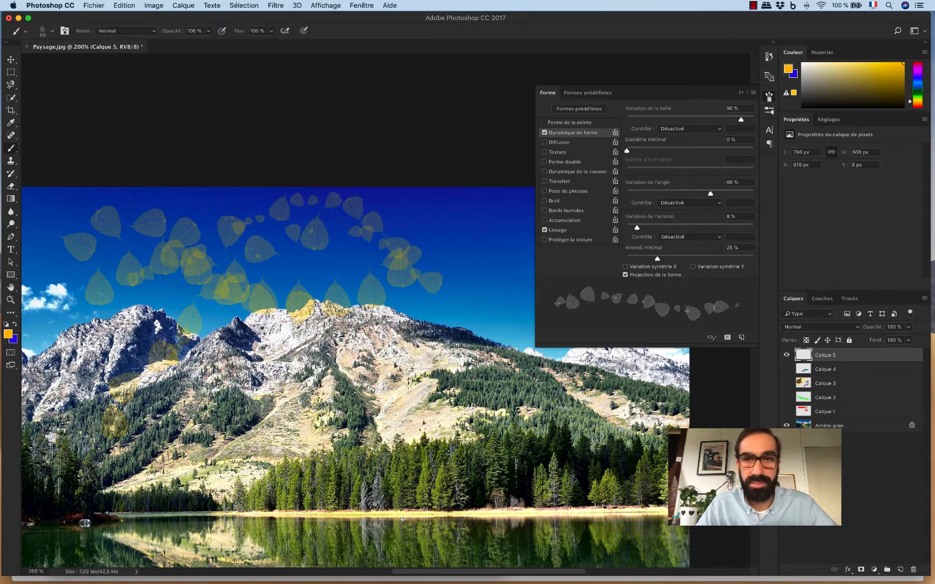
Enable Diffusion for the leaf brush and preview the Texture and Forme double options, leaving both of those disabled
click(560, 142)
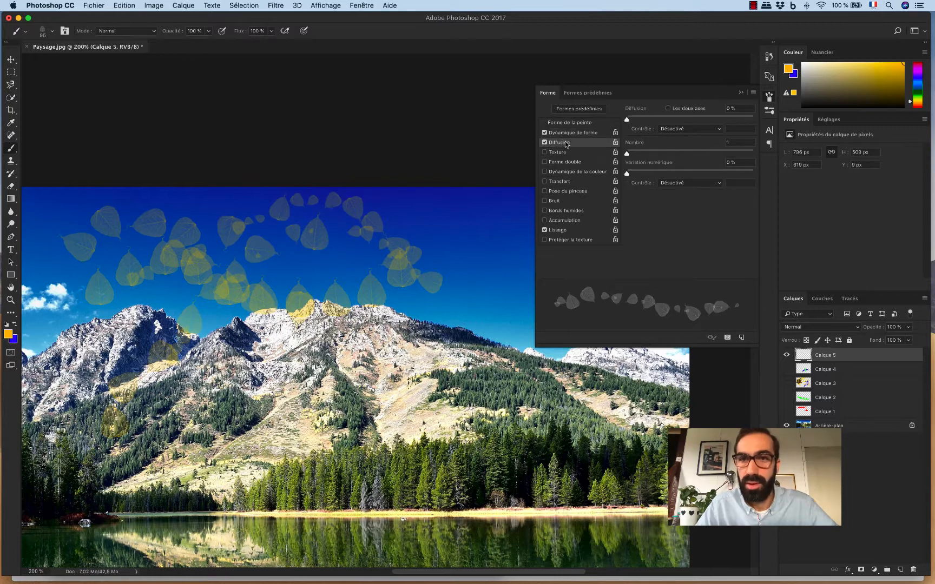
click(572, 152)
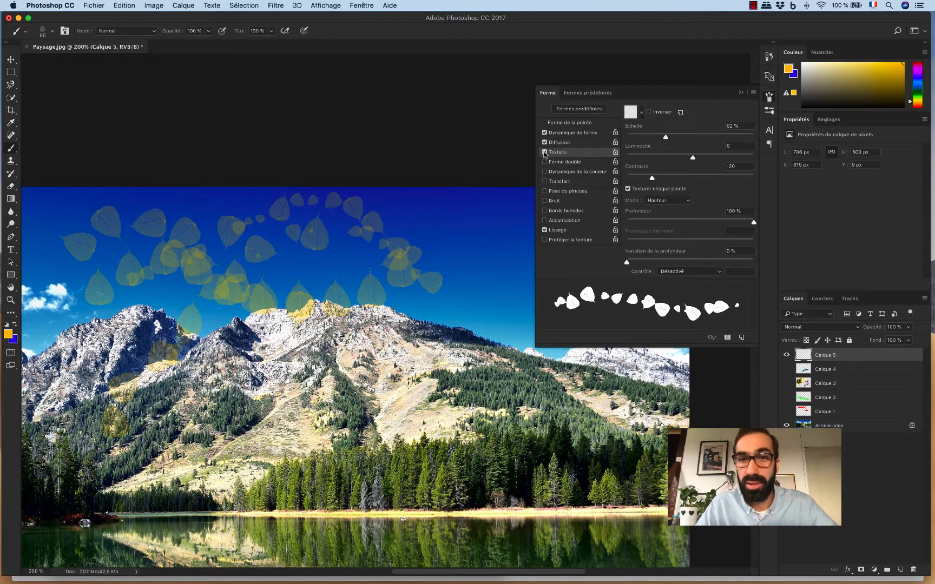
click(545, 152)
click(565, 163)
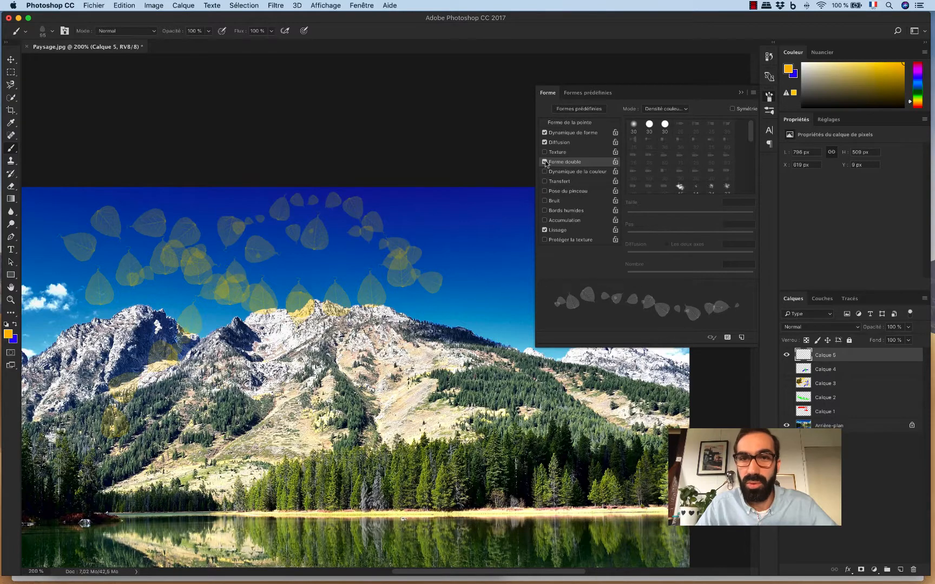
click(545, 162)
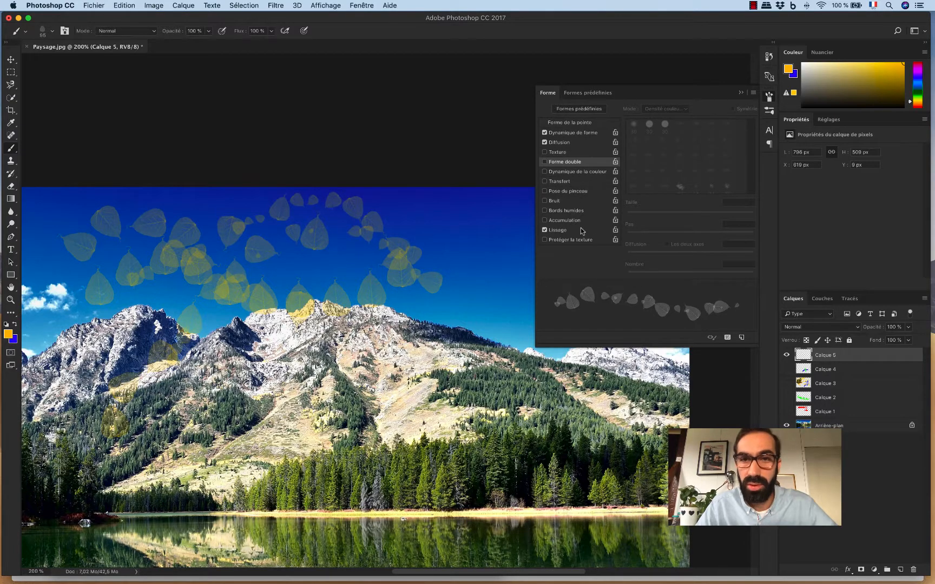
scroll(581, 231, down, 5)
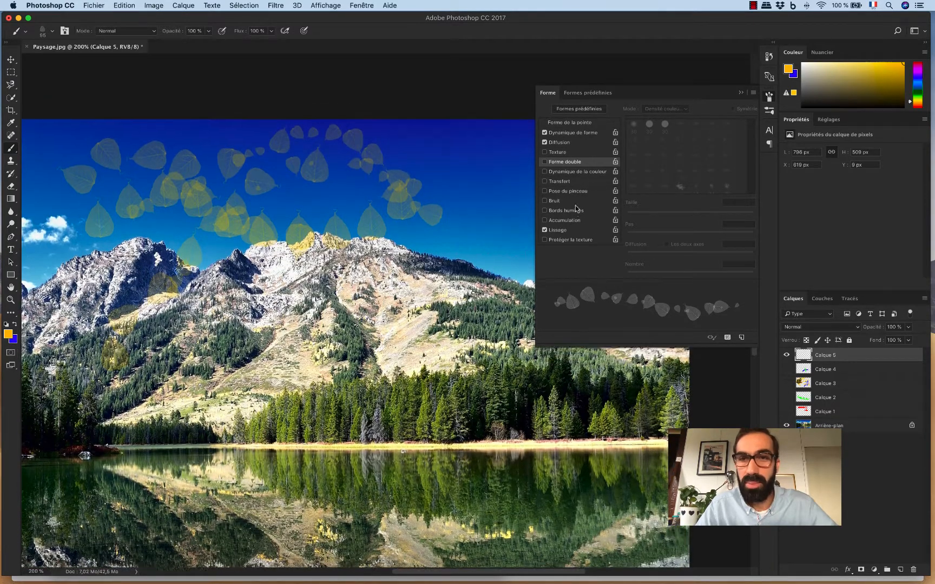
scroll(576, 207, up, 2)
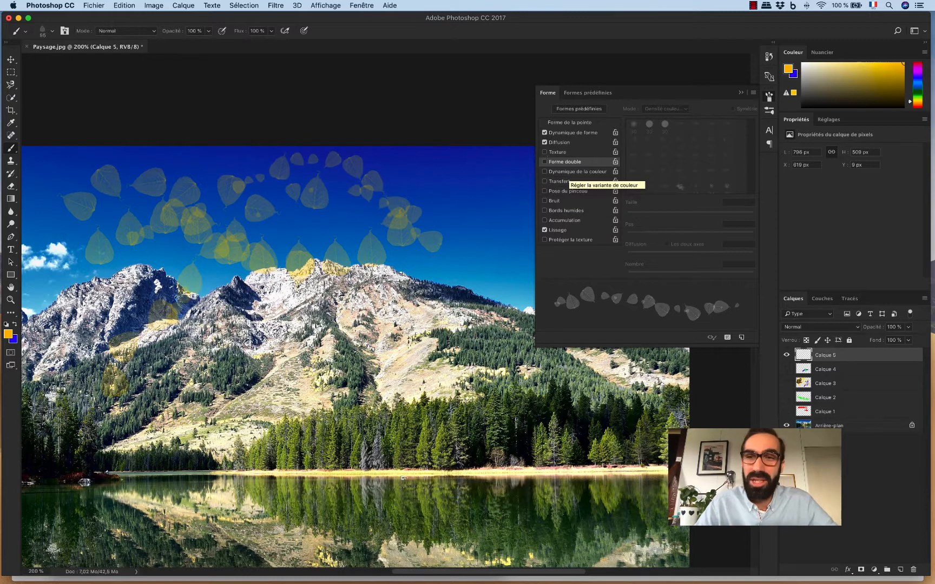
Close the detailed brush settings and paint looping veined leaf strokes across the whole sky
click(64, 31)
click(64, 31)
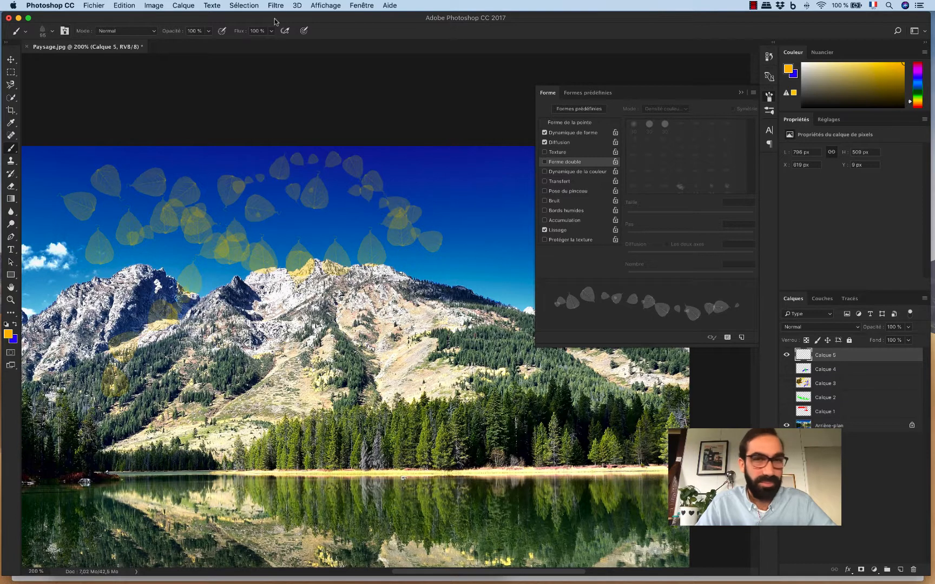
click(769, 97)
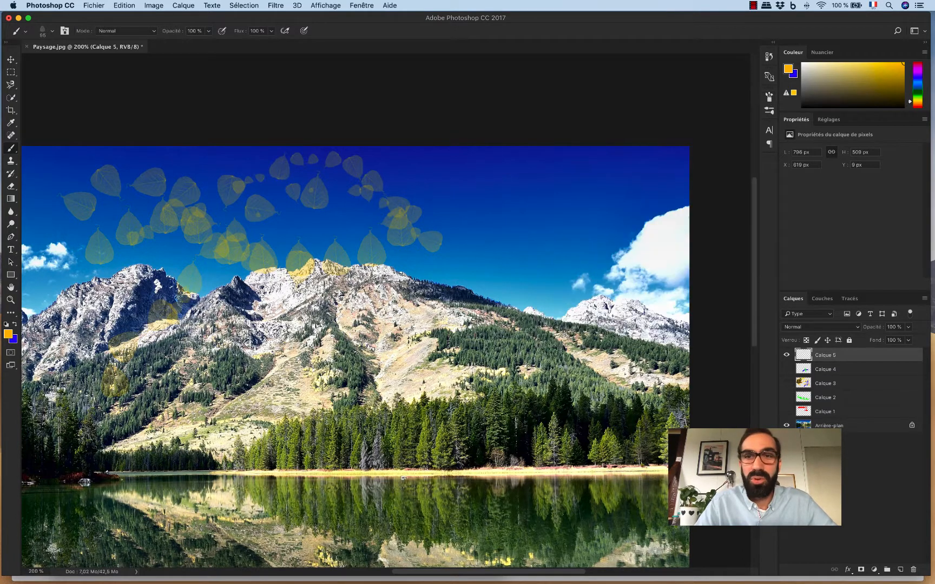
mouse_move(471, 173)
mouse_down()
mouse_move(509, 178)
mouse_move(574, 211)
mouse_move(459, 238)
mouse_move(419, 220)
mouse_move(216, 195)
mouse_move(56, 198)
mouse_move(114, 197)
mouse_up()
Select the whole canvas and delete all the veined leaves from Calque 5
key(super+a)
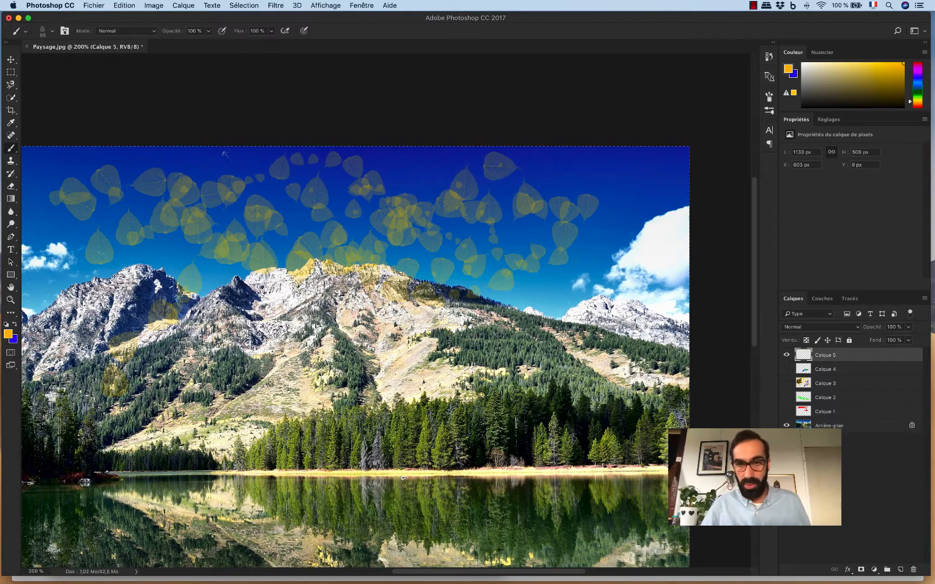
key(Delete)
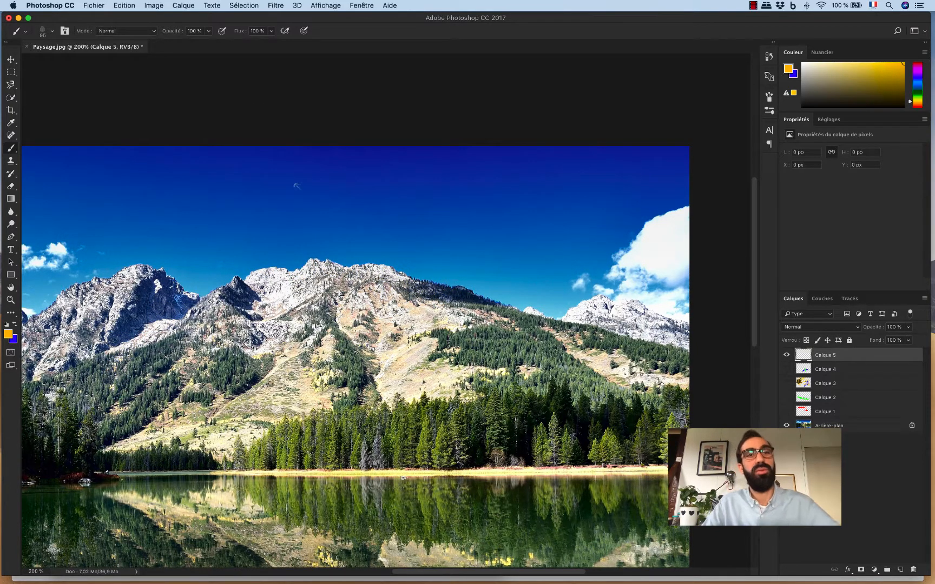
Switch to Safari and search Google for "brush photoshop nuage"
key(super+minus)
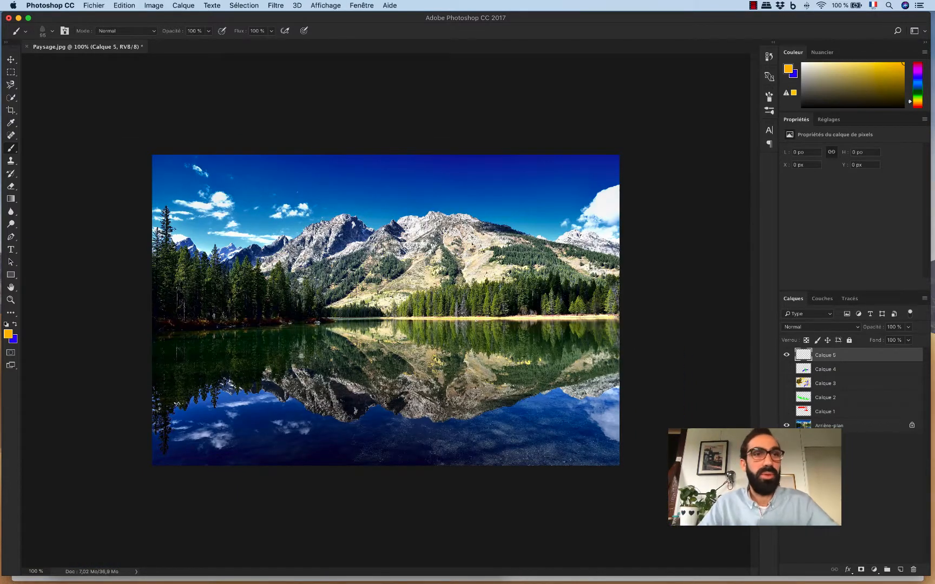
key(super+Tab)
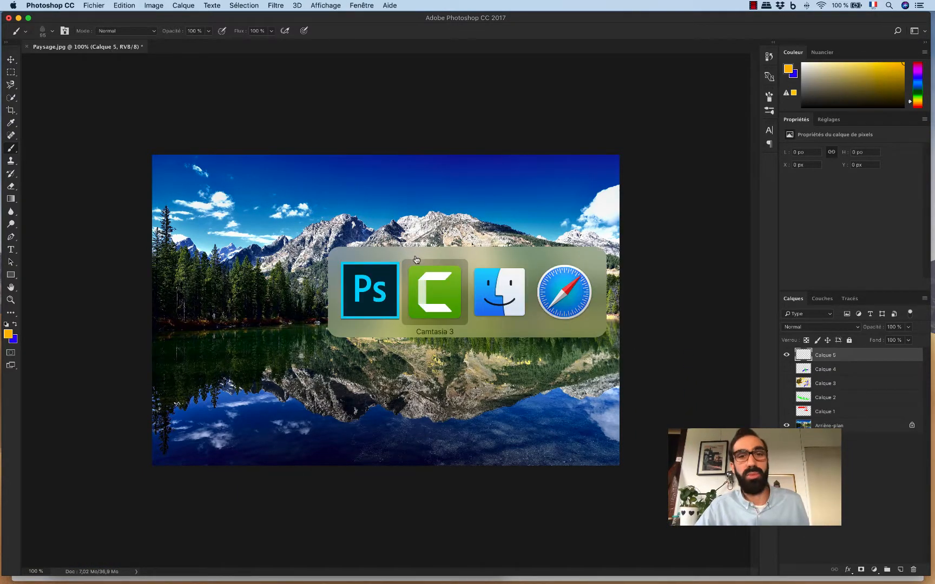
click(542, 304)
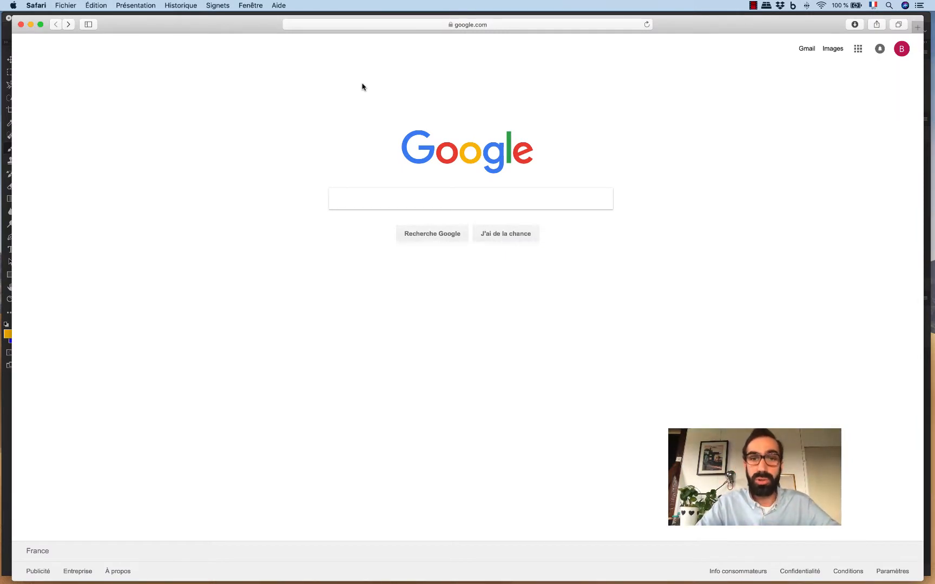
text(brus)
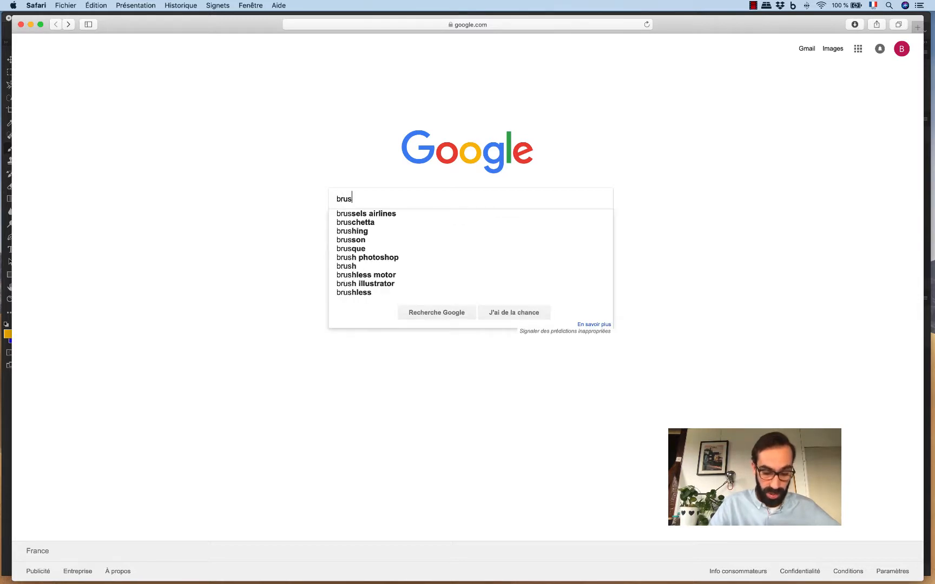
text(h p)
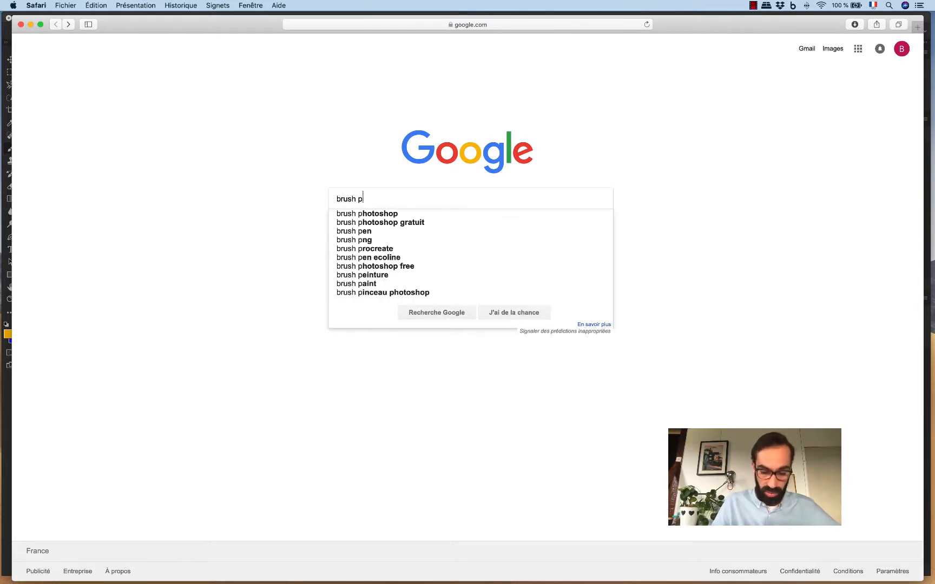
text(hotoshop )
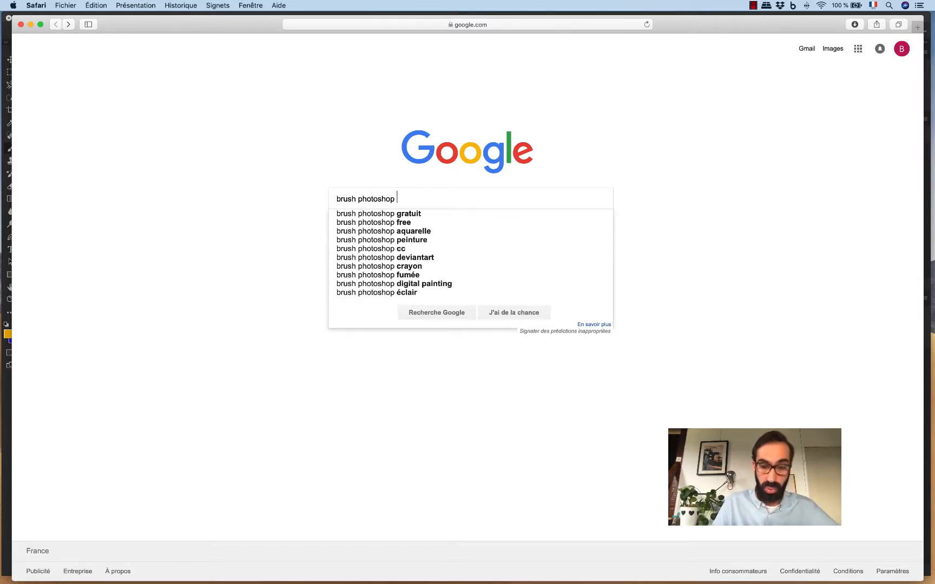
text(nuage abr)
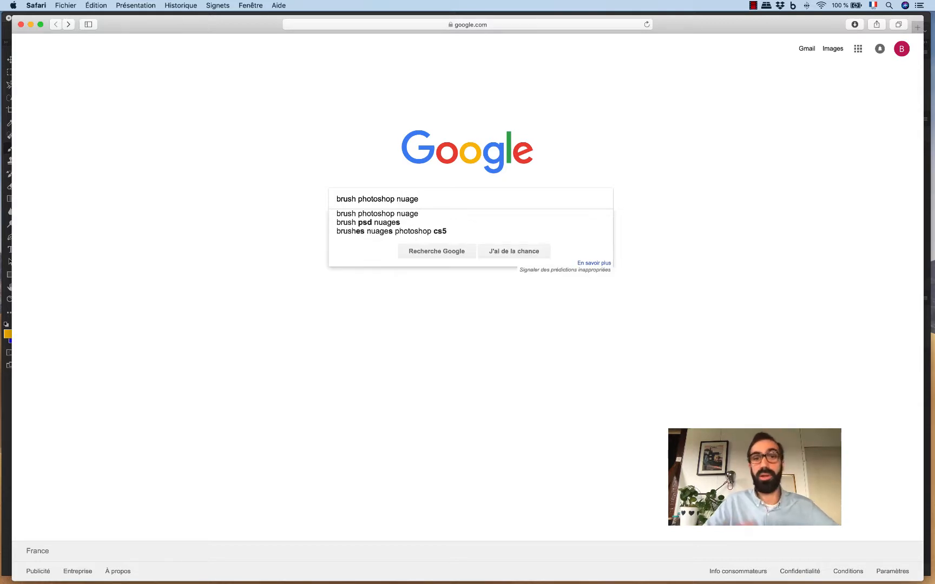
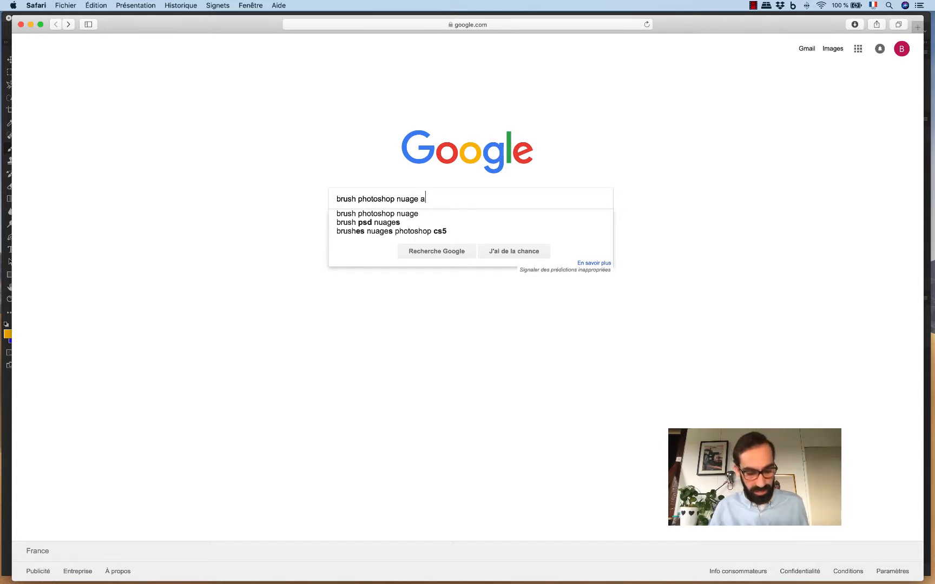
text(br)
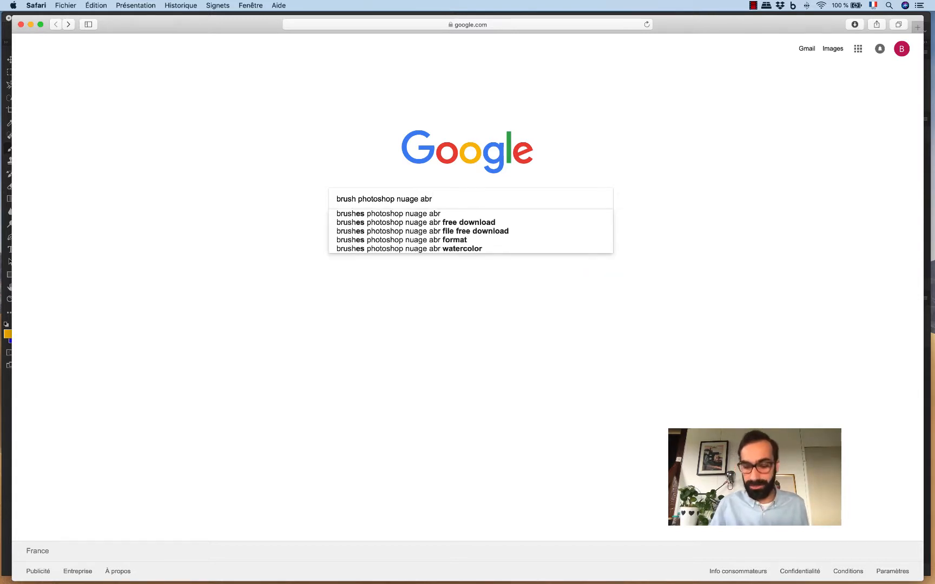
key(BackSpace)
key(BackSpace)
key(BackSpace)
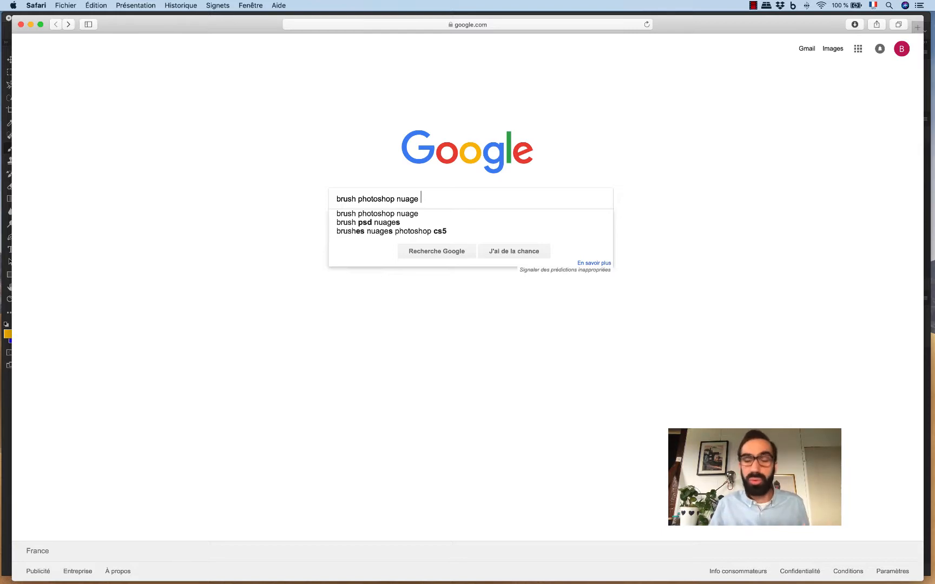
key(Return)
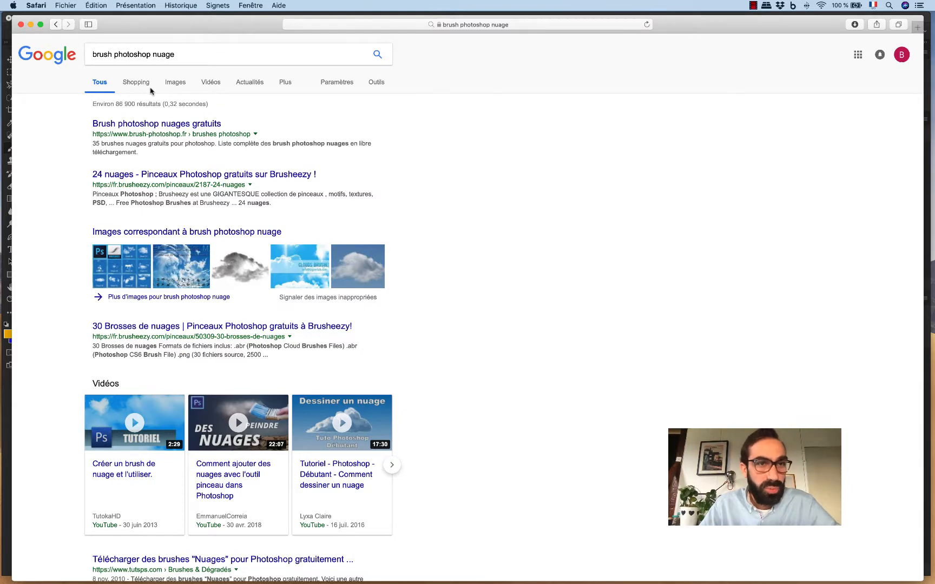
From the image results, open the "24 nuages" brush set's page on Brusheezy and download it for free
click(179, 83)
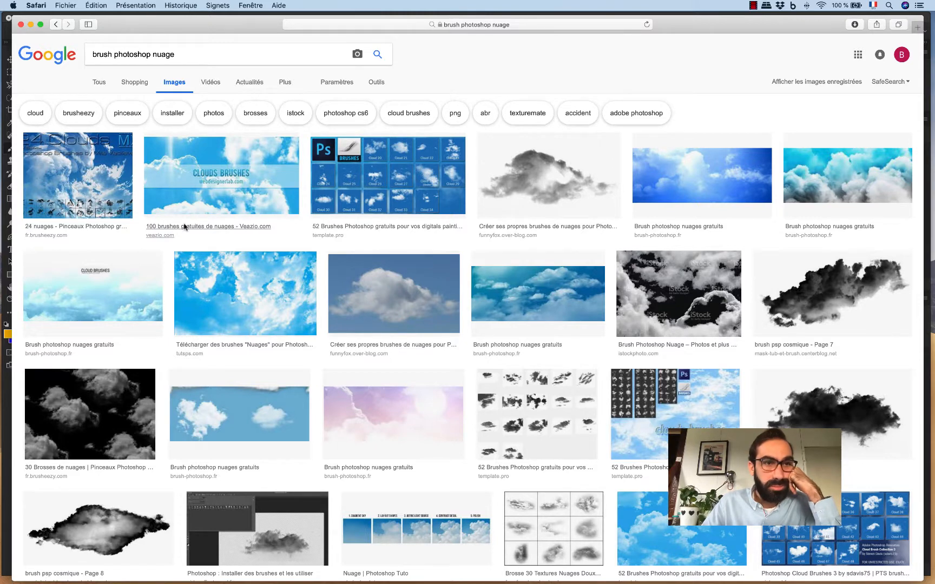
click(70, 169)
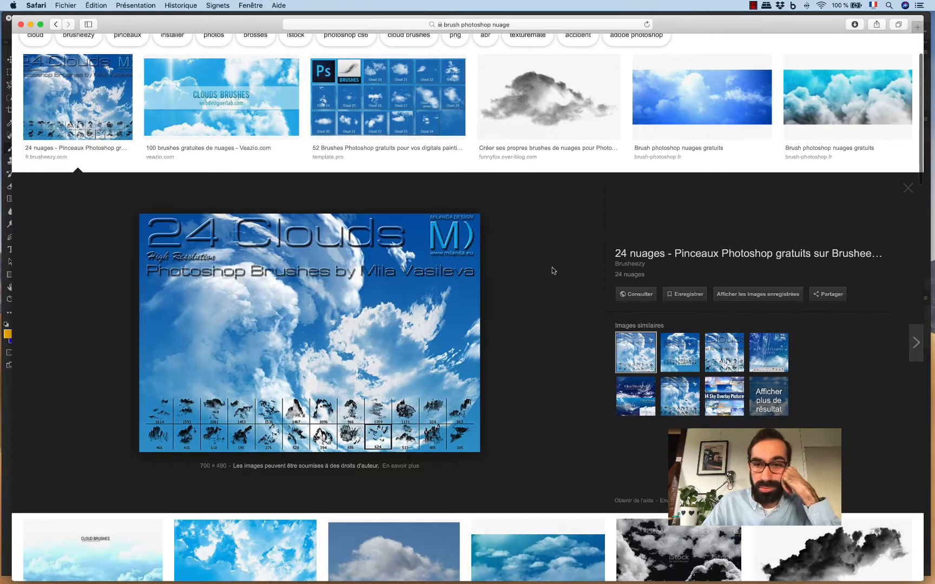
click(631, 295)
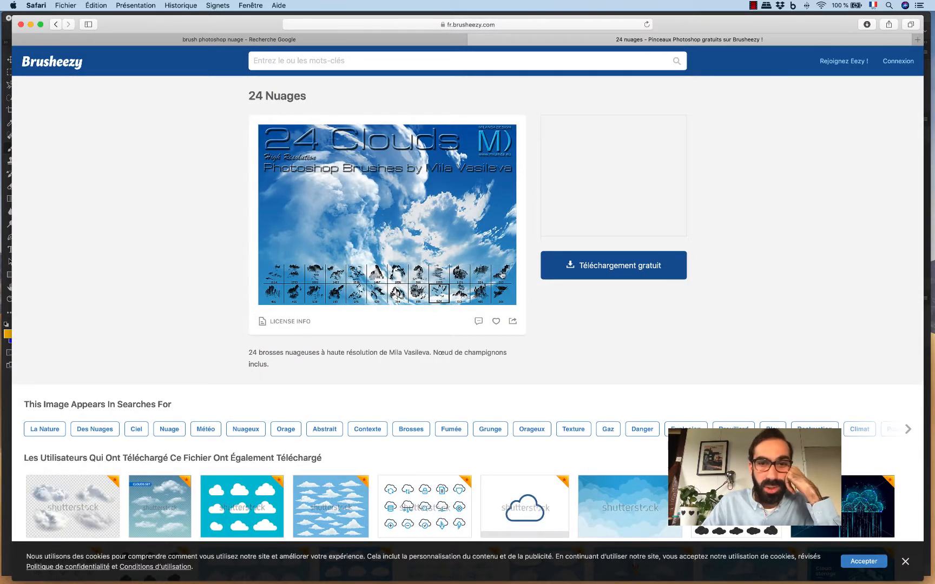
click(627, 265)
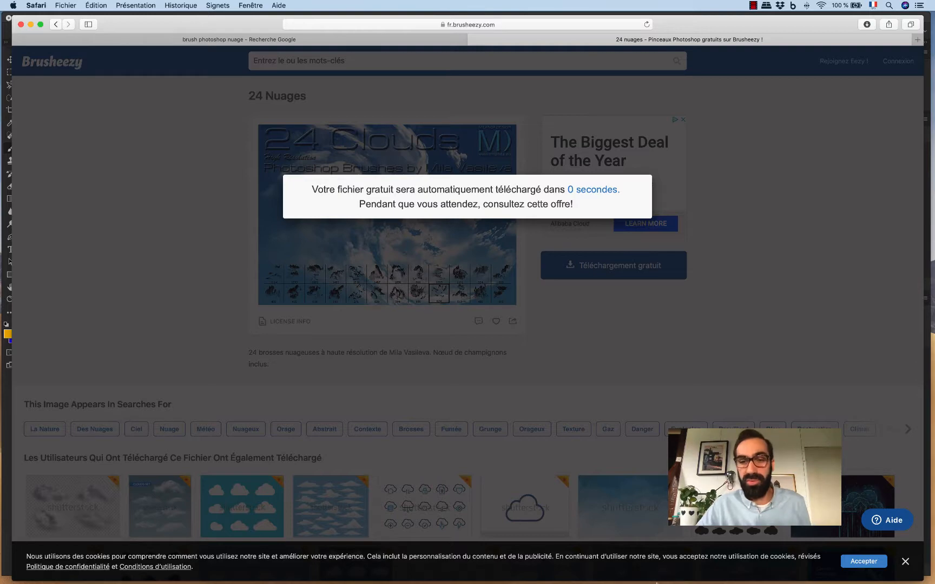
Open the downloaded 24 cloud brushes folder and load its .abr brush file into Photoshop
click(671, 573)
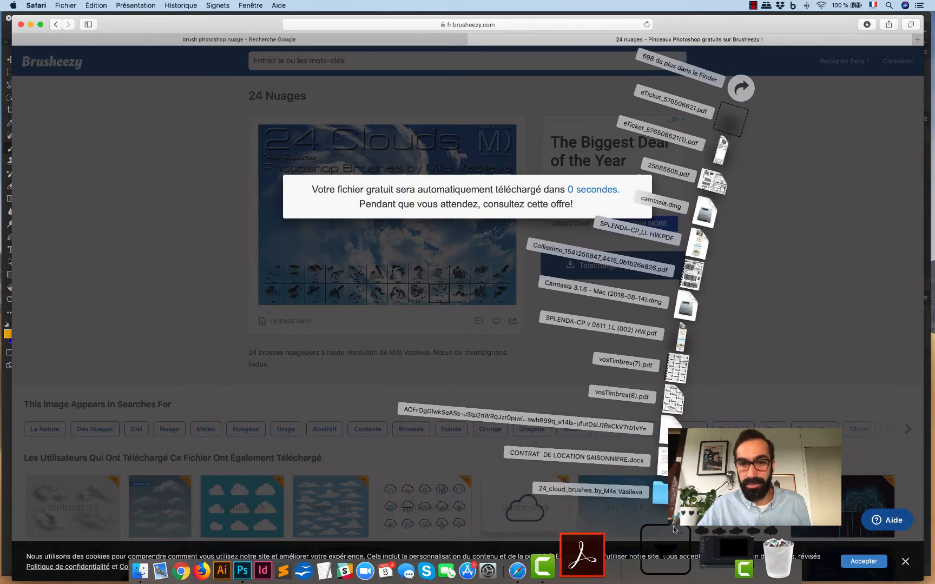
click(617, 489)
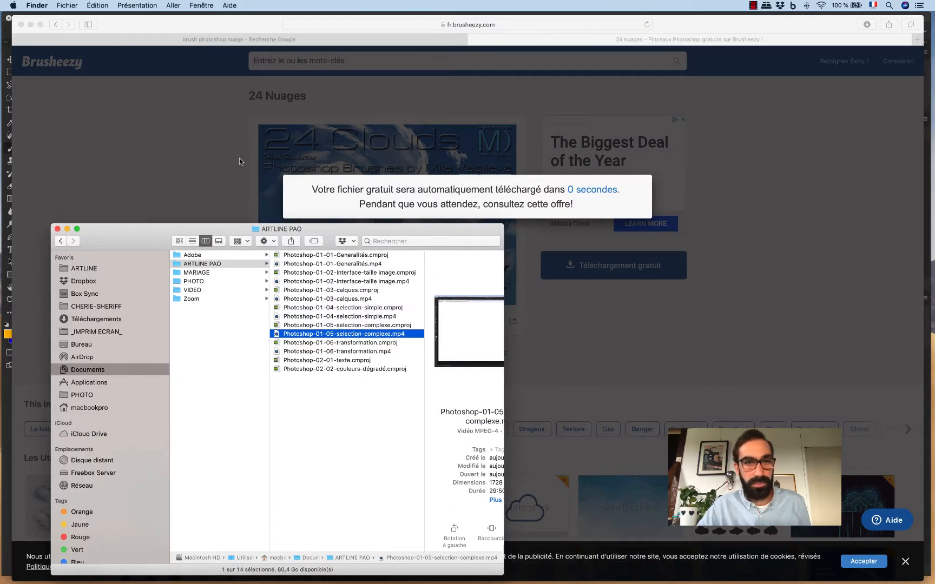
drag(237, 229, 507, 132)
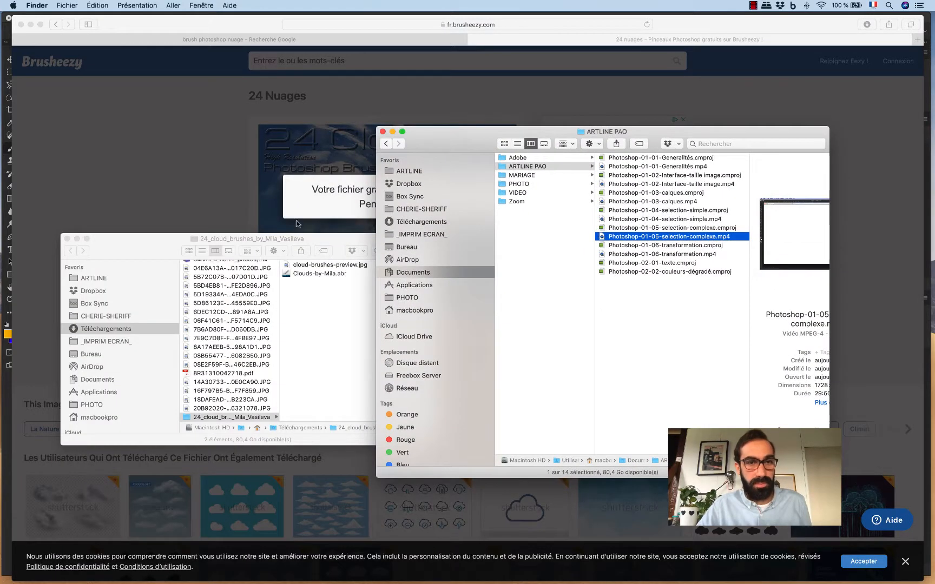
click(373, 263)
click(324, 274)
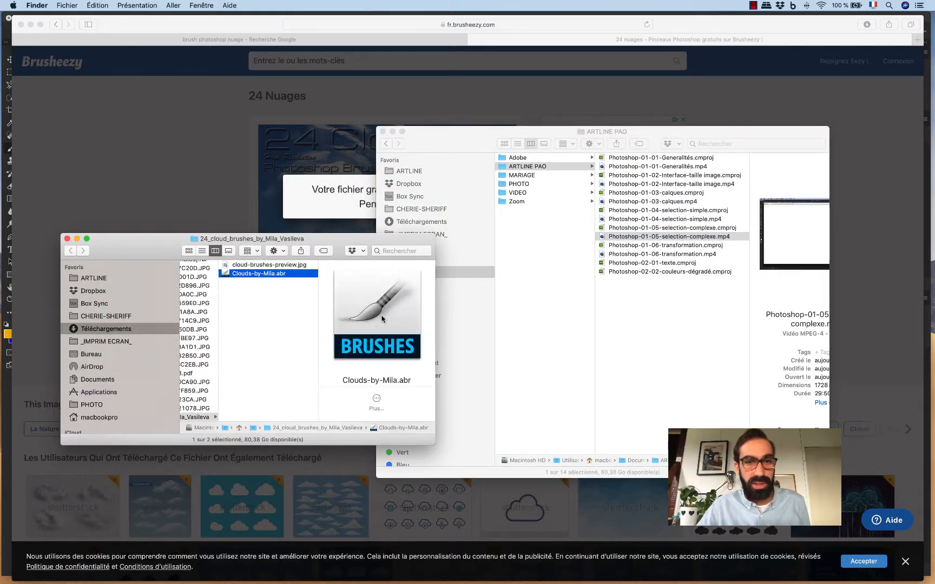
drag(274, 275, 319, 563)
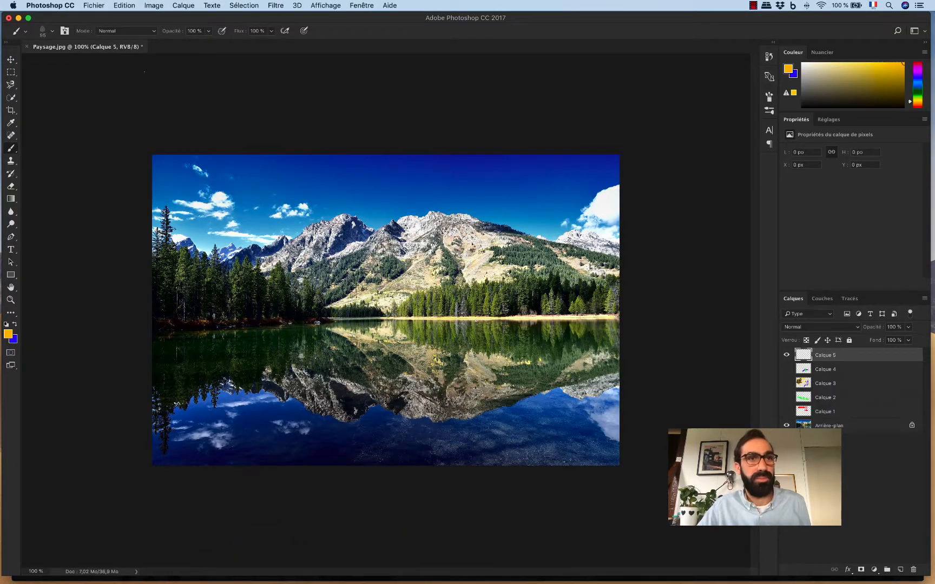
Examine the cloud brushes in the brush presets and the "Charger des formes" file dialog, cancelling the dialog without loading a set
click(52, 31)
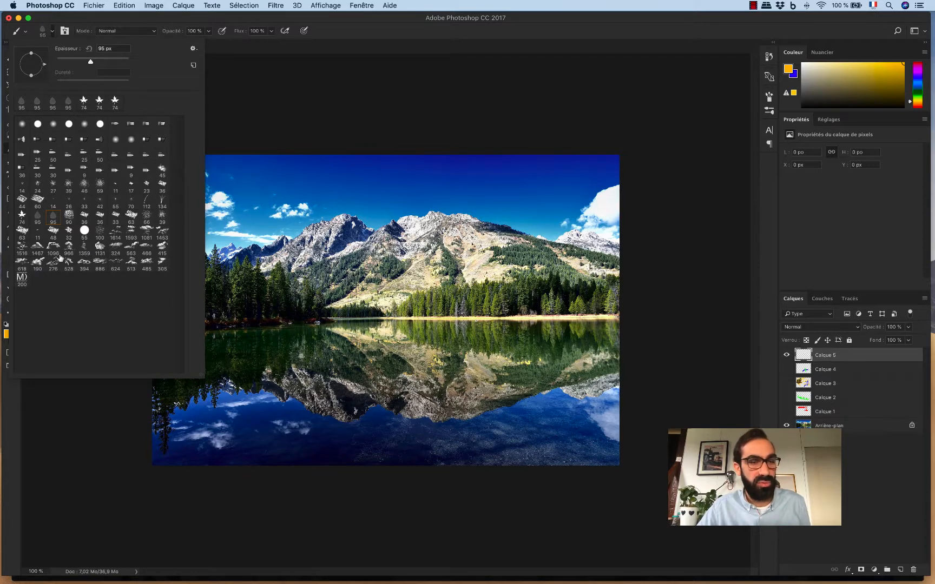
click(193, 50)
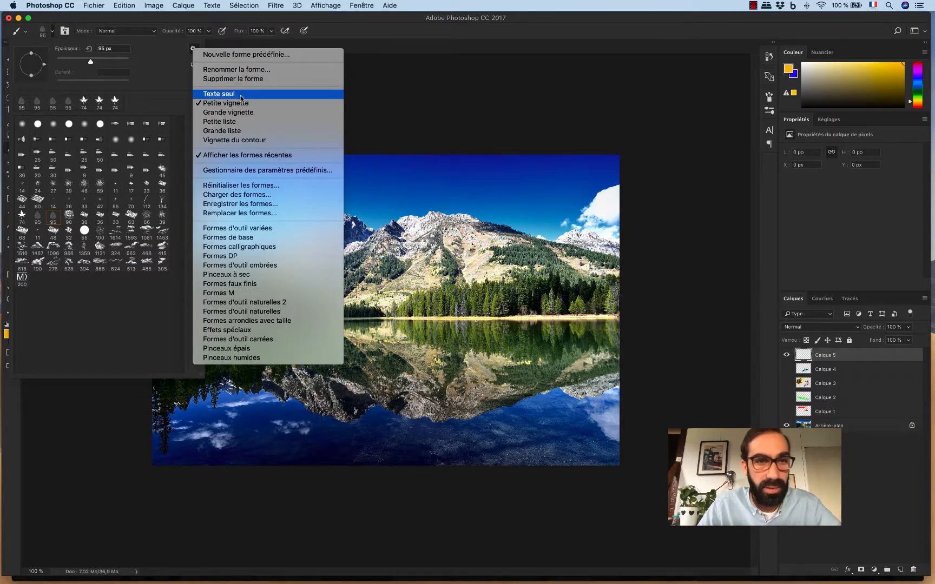
click(254, 194)
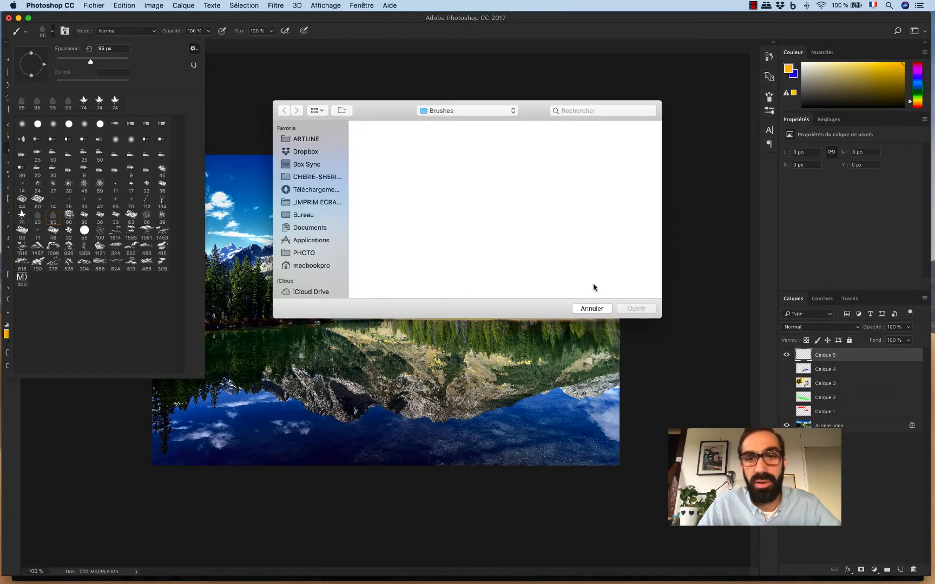
click(592, 309)
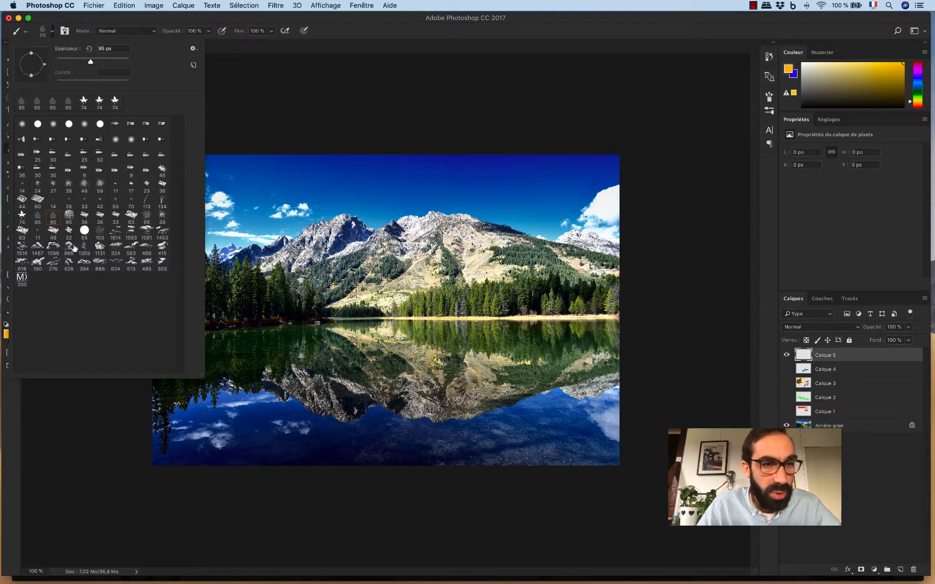
Select the 324 px cloud brush, enlarge it to 482 px, and test one yellow cloud stamp in the sky, undoing that stamp
click(99, 247)
click(115, 247)
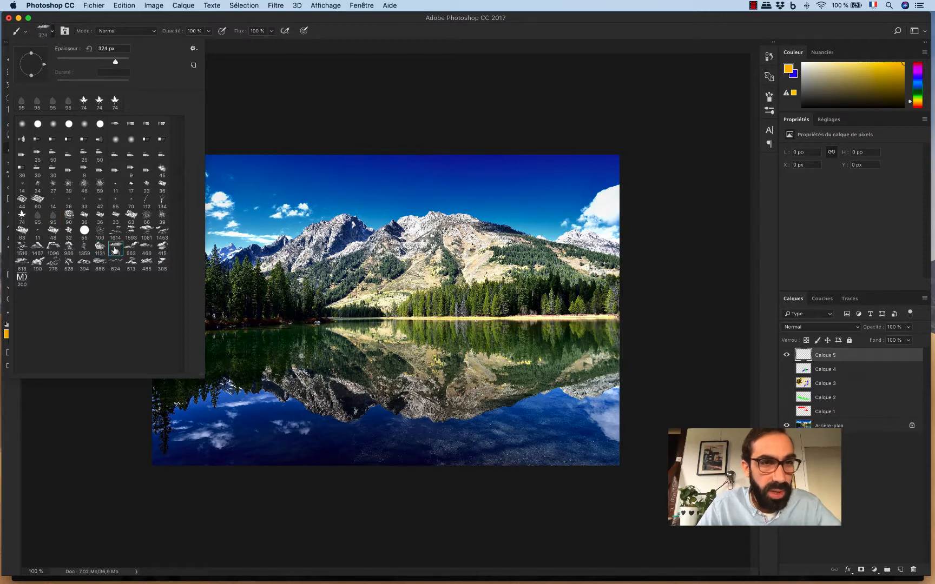
click(408, 23)
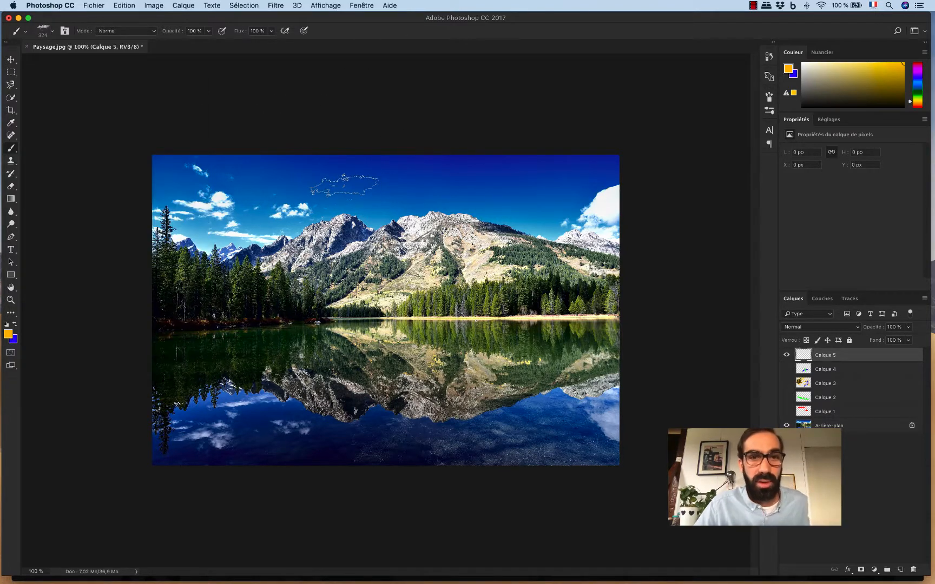
mouse_move(331, 192)
mouse_down()
mouse_move(314, 192)
mouse_move(382, 193)
mouse_move(287, 205)
mouse_move(307, 204)
mouse_up()
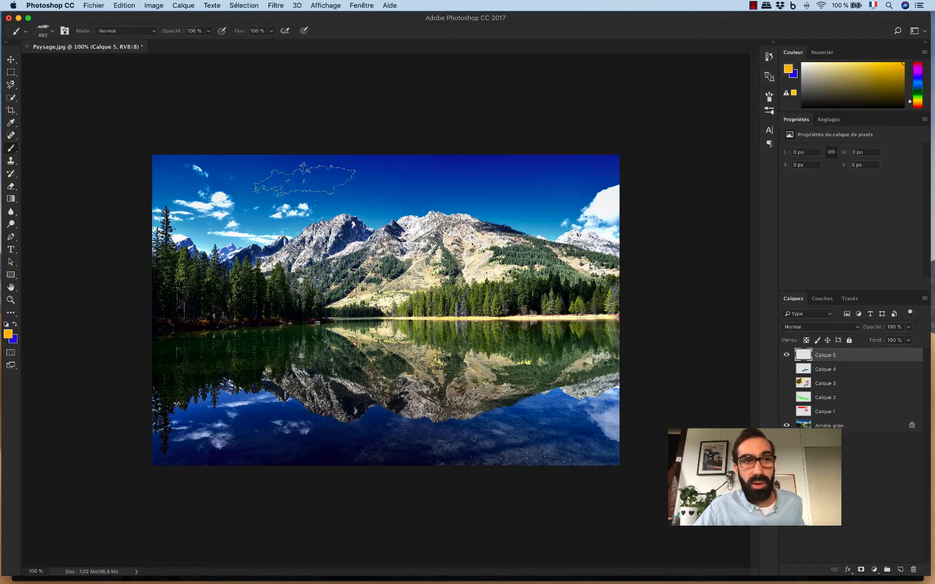
click(304, 179)
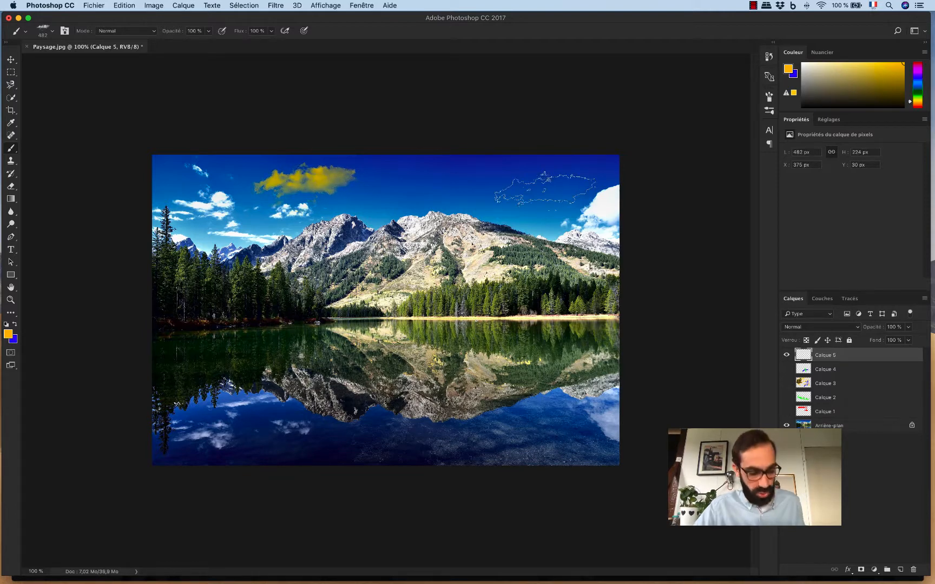
key(super+z)
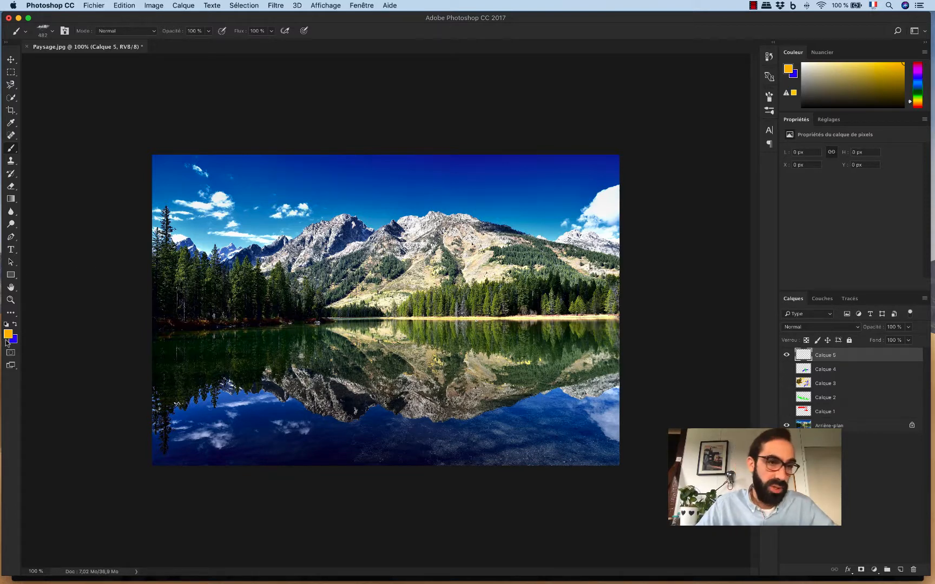
Set the foreground colour to white (ffffff) and stamp three separate clouds across the sky on Calque 5
click(8, 334)
drag(390, 265, 319, 208)
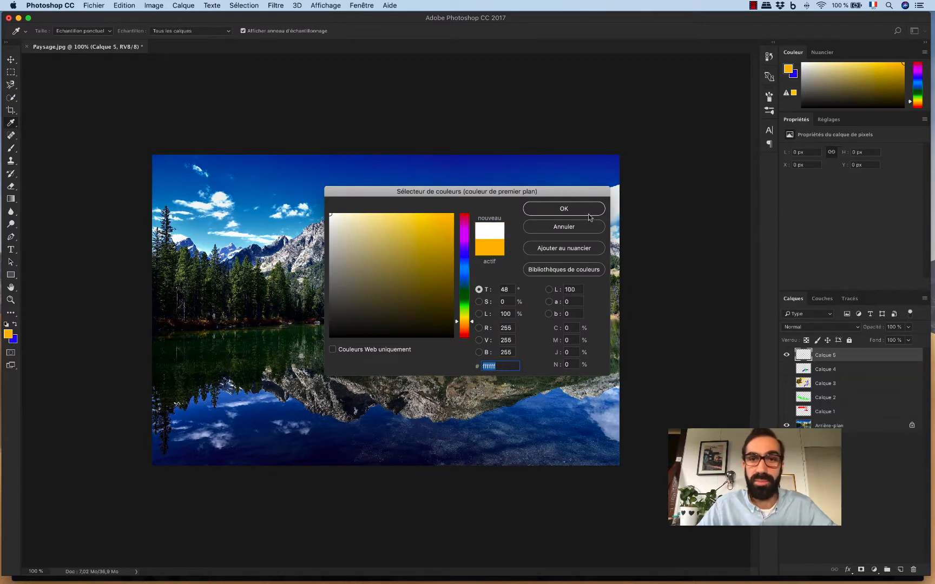
key(Return)
click(280, 180)
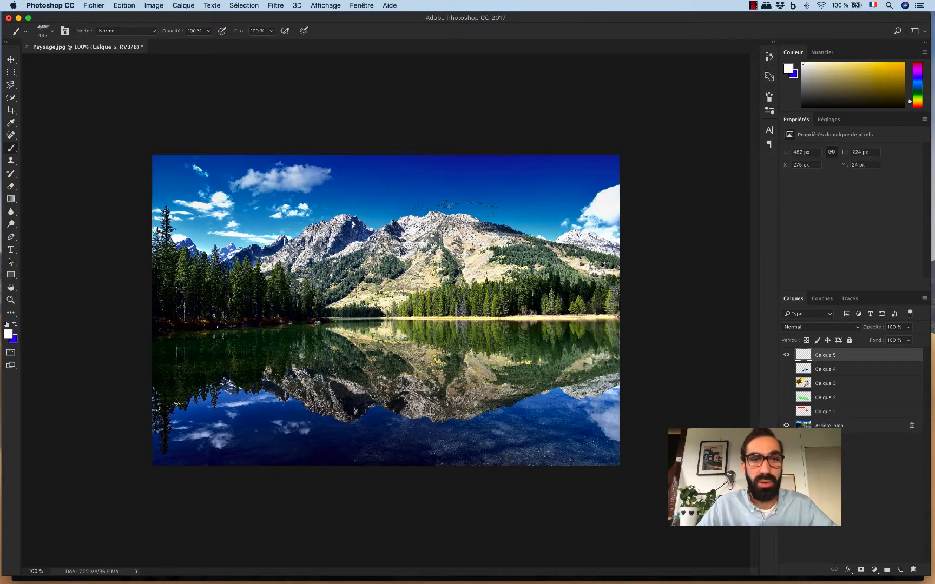
click(388, 209)
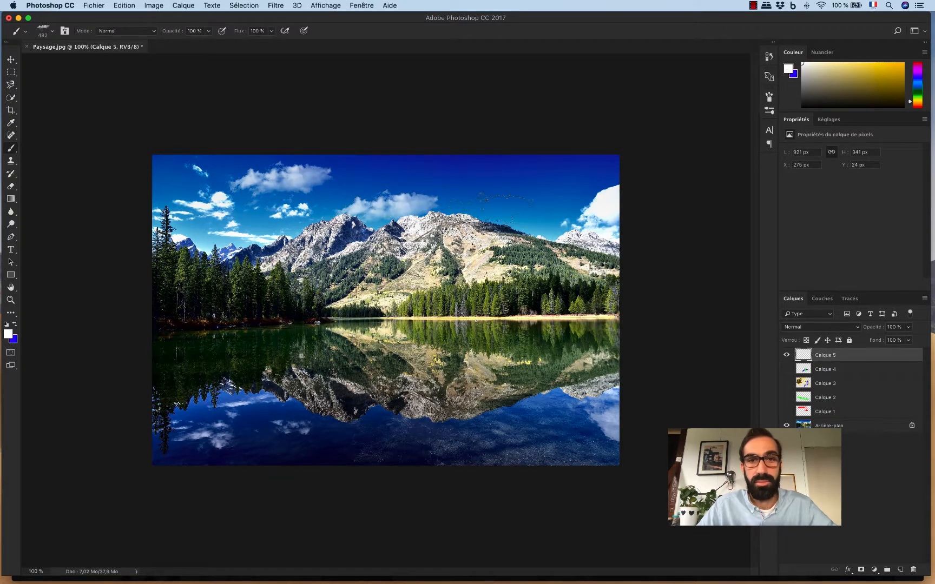
click(533, 185)
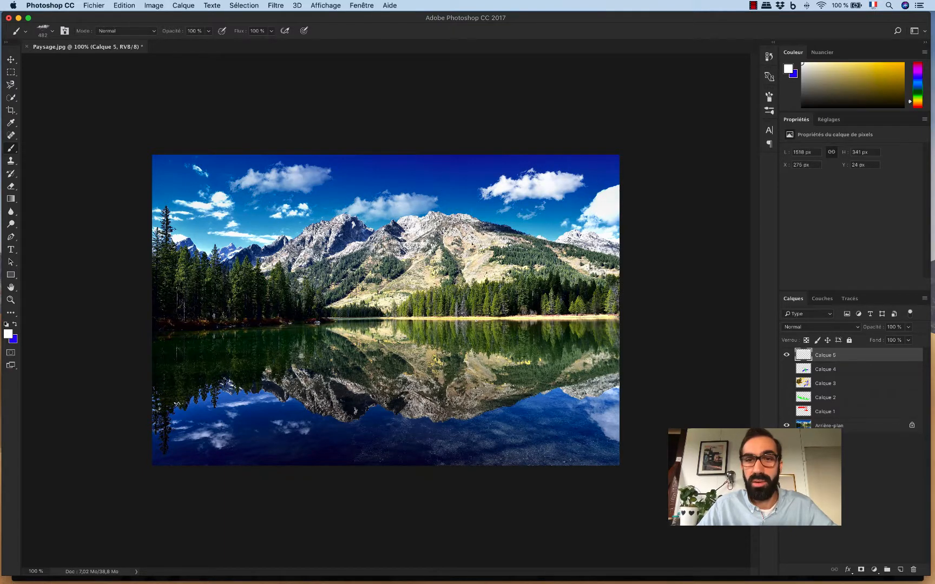
Choose the 1096 px cloud shape from the brush presets as the current brush
click(52, 31)
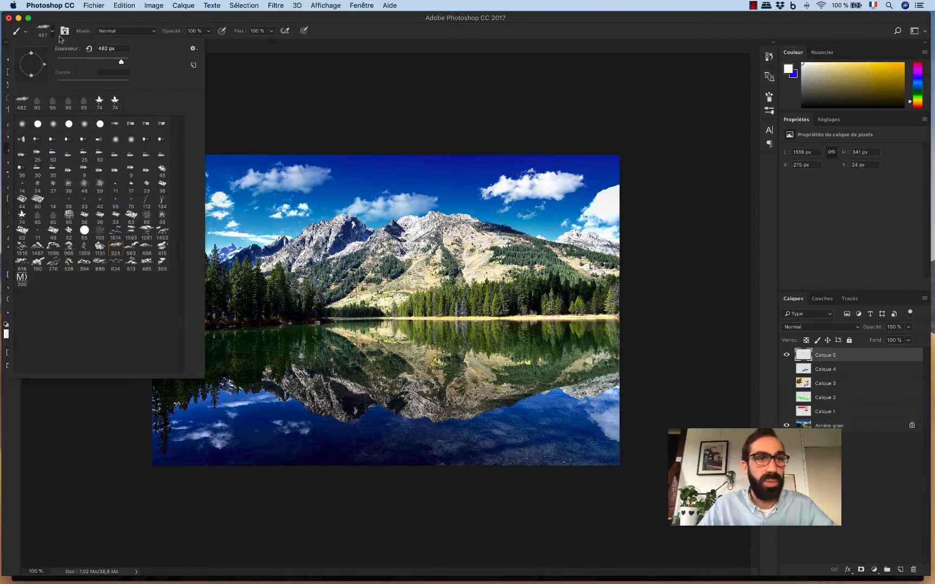
click(53, 250)
click(374, 41)
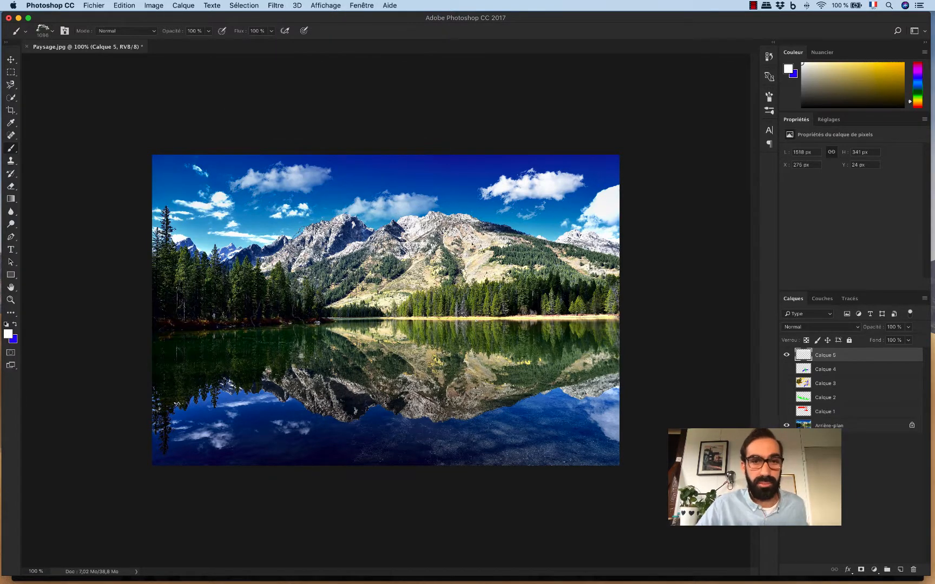
Reduce the cloud brush to 569 px and stamp white clouds over the mountain ridge and the left part of the sky
ctrl+alt+drag(389, 270, 324, 271)
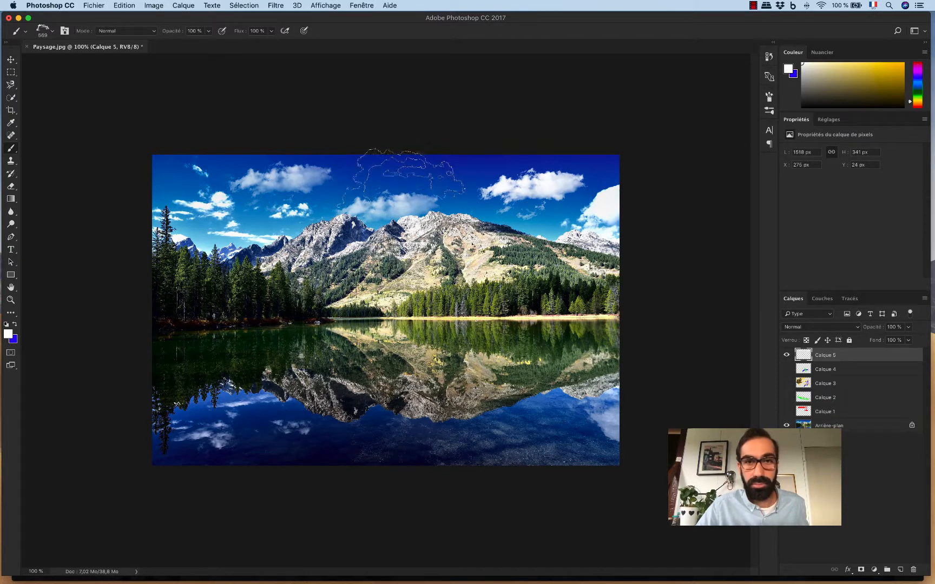
click(468, 233)
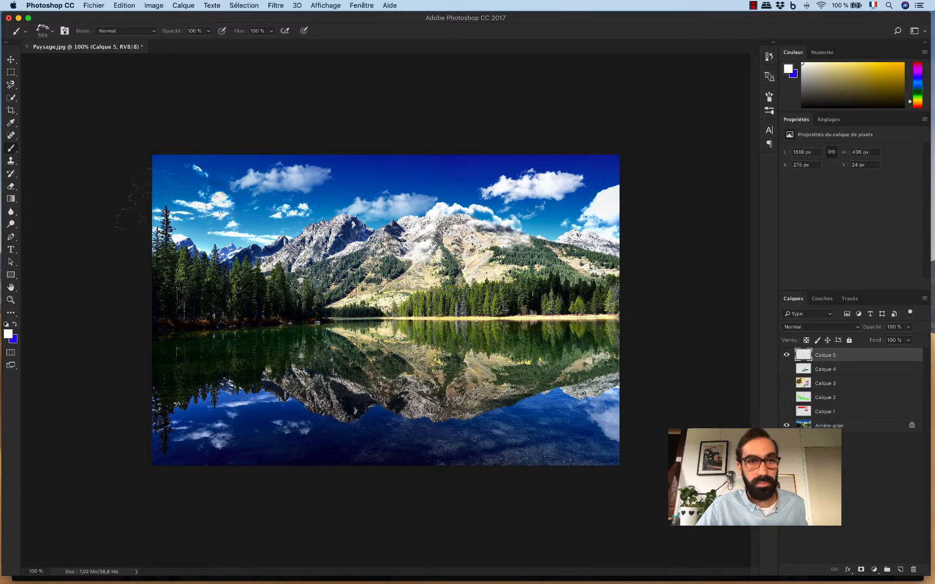
click(211, 192)
click(272, 248)
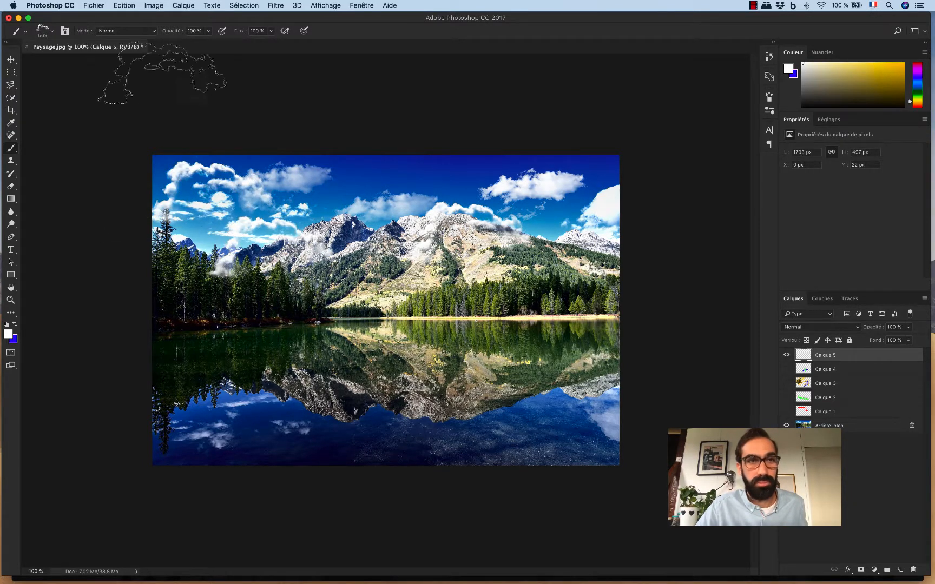
Choose the 886 px cloud shape from the brush presets and enlarge the brush to 2703 px
click(44, 32)
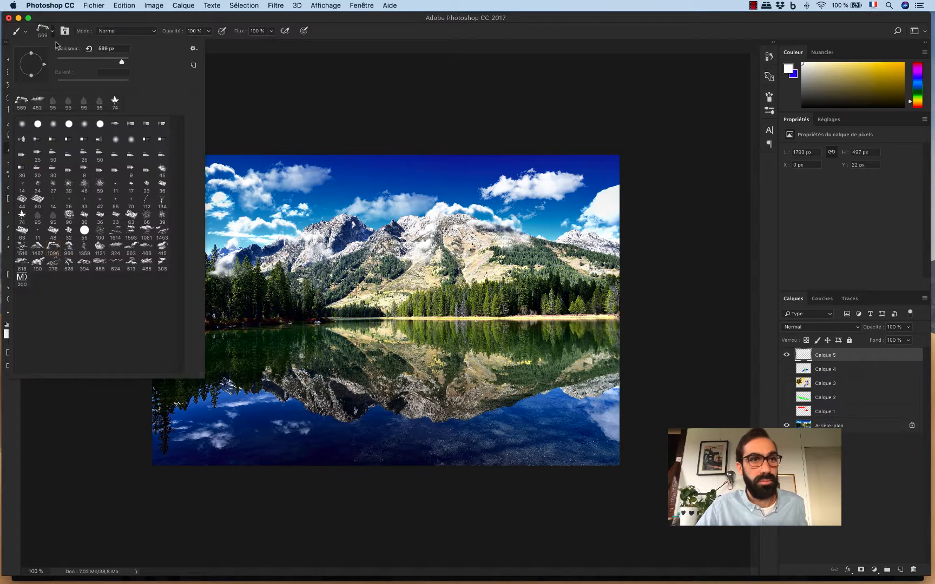
double_click(99, 264)
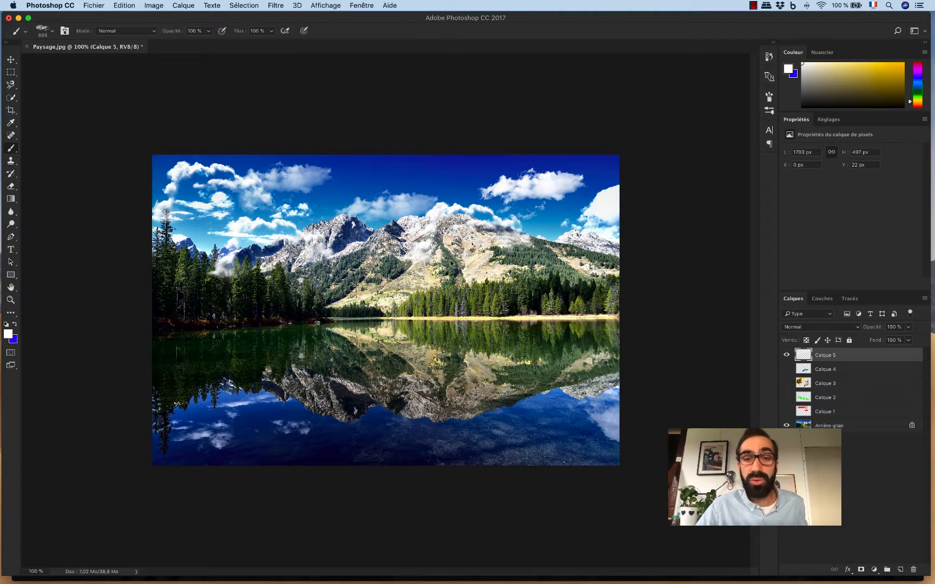
drag(453, 238, 438, 238)
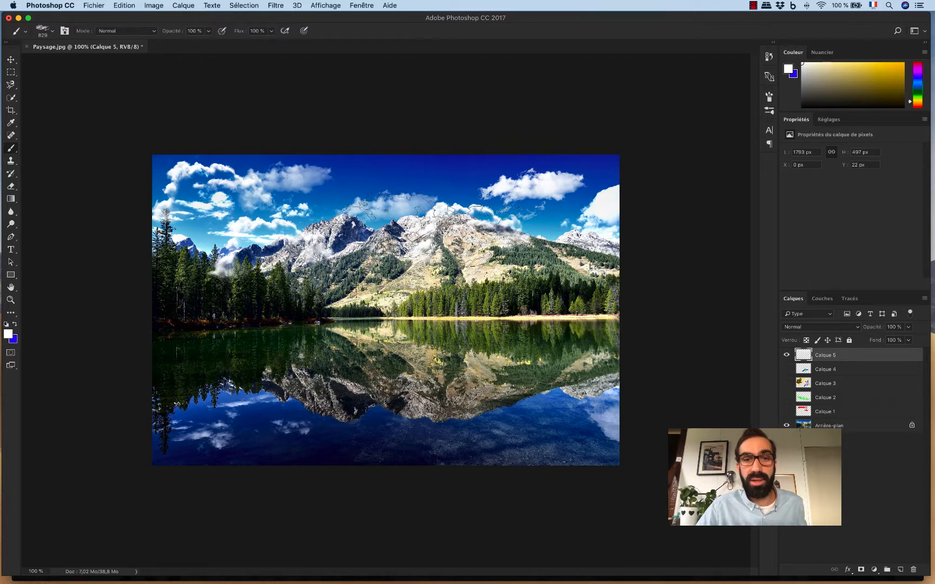
click(439, 238)
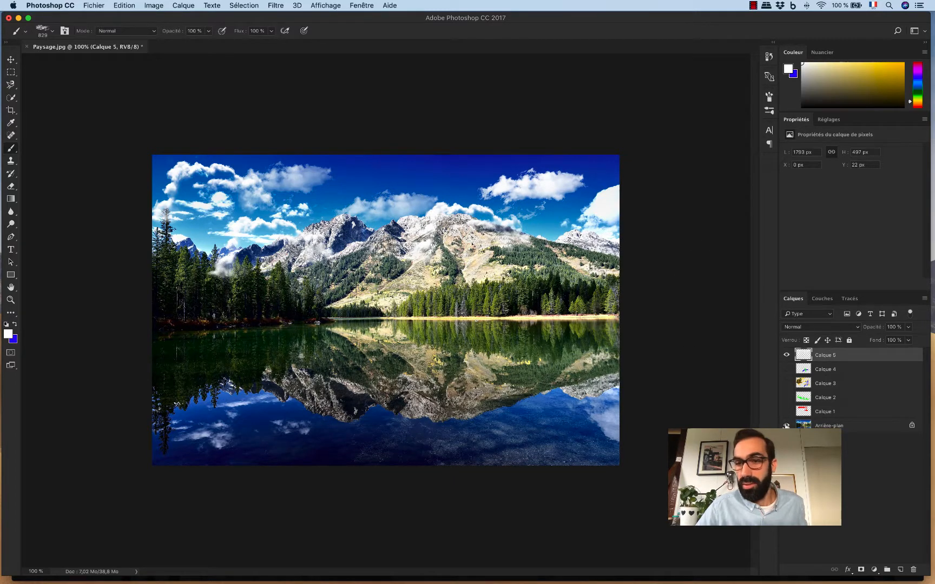
mouse_move(377, 346)
mouse_down()
mouse_move(676, 357)
mouse_move(762, 372)
mouse_move(752, 371)
mouse_up()
Stamp the 2703 px cloud repeatedly over the mountains and lake, and paint across the sky with the brush reduced to 1149 px
click(409, 335)
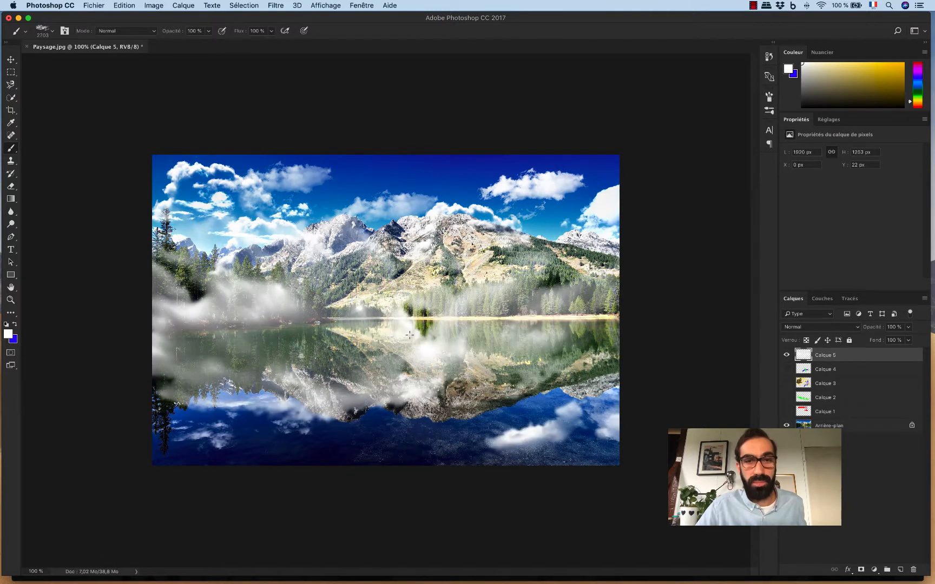
click(410, 335)
click(410, 336)
click(410, 335)
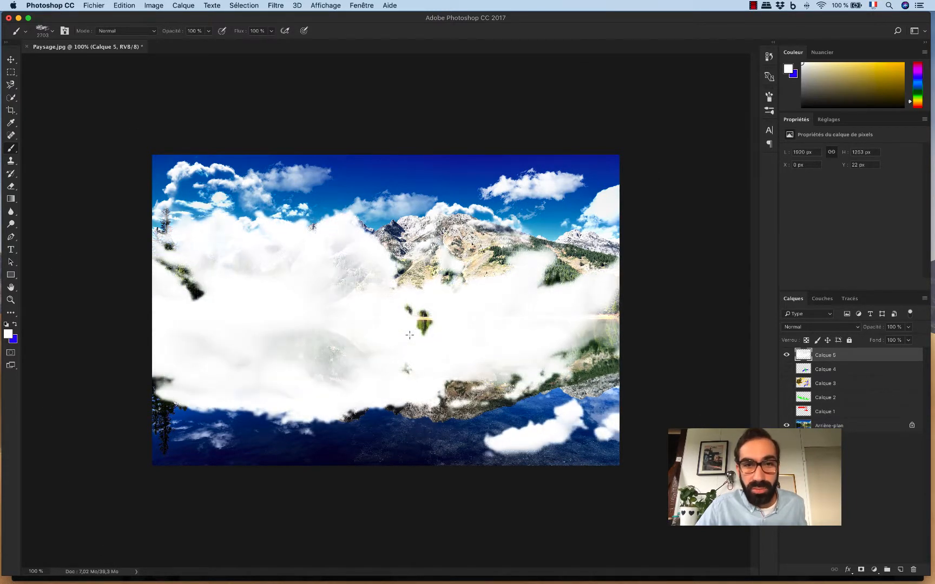
click(410, 335)
click(409, 336)
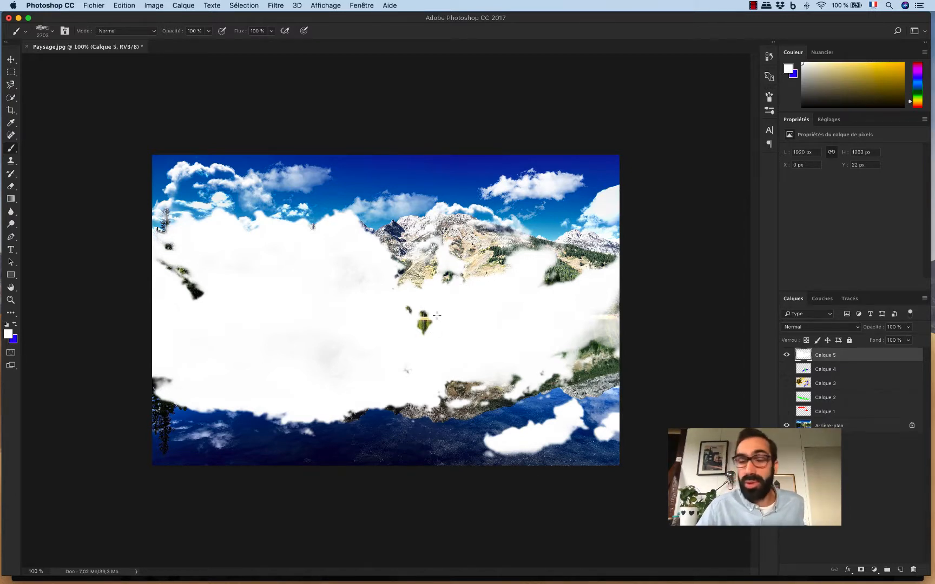
ctrl+alt+drag(437, 292, 58, 330)
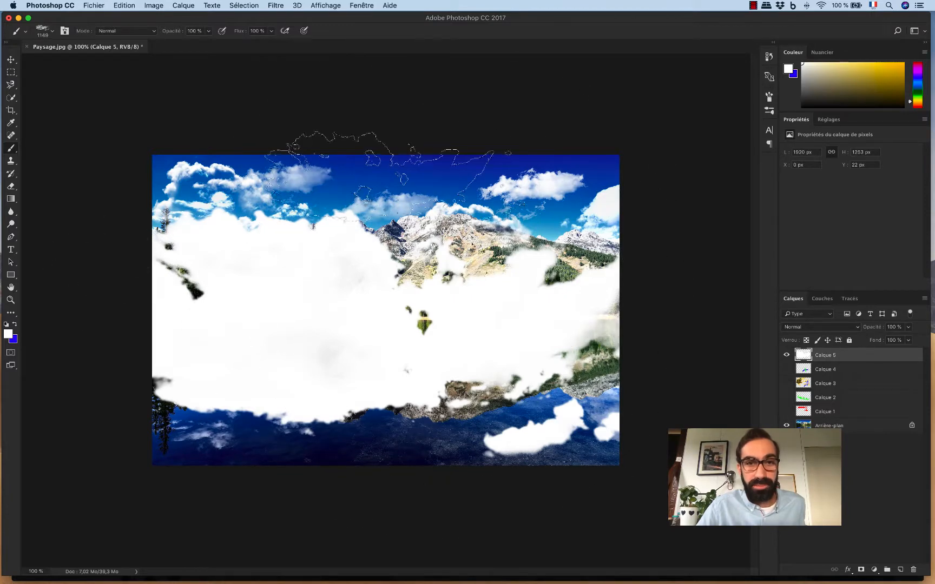
mouse_move(386, 174)
mouse_down()
mouse_move(422, 221)
mouse_move(476, 265)
mouse_move(509, 271)
mouse_up()
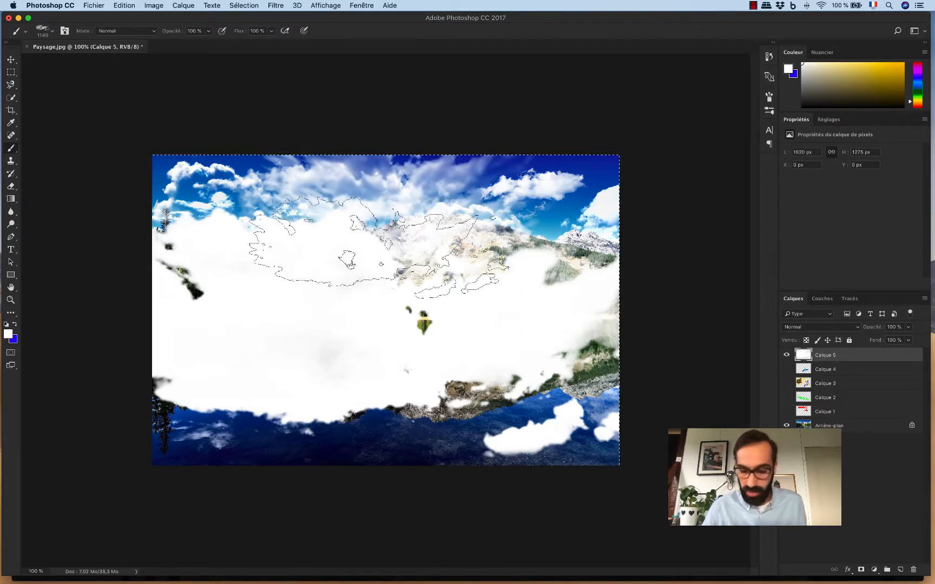
Clear everything painted on Calque 5 and stamp two white clouds in the sky with the cloud brush at 464 px
key(BackSpace)
drag(379, 206, 296, 207)
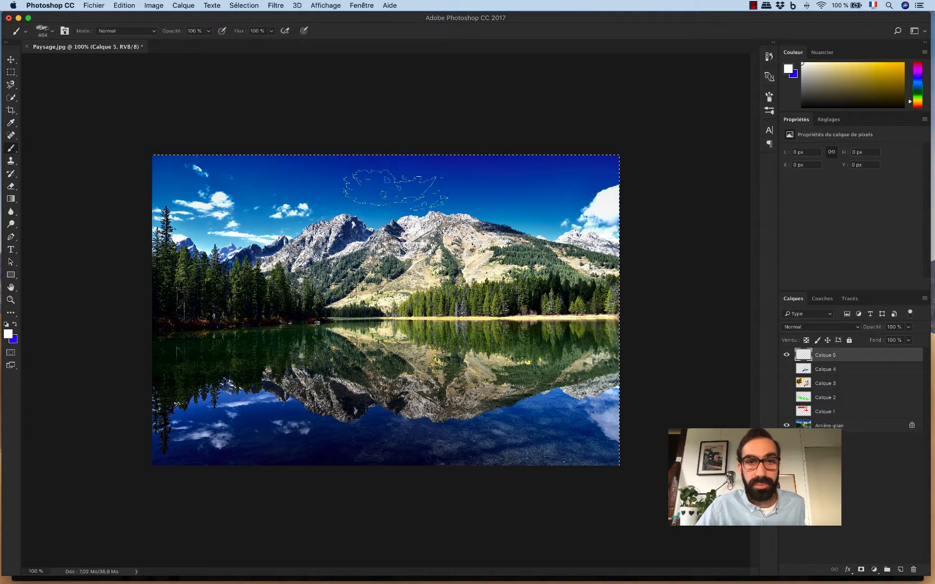
click(337, 184)
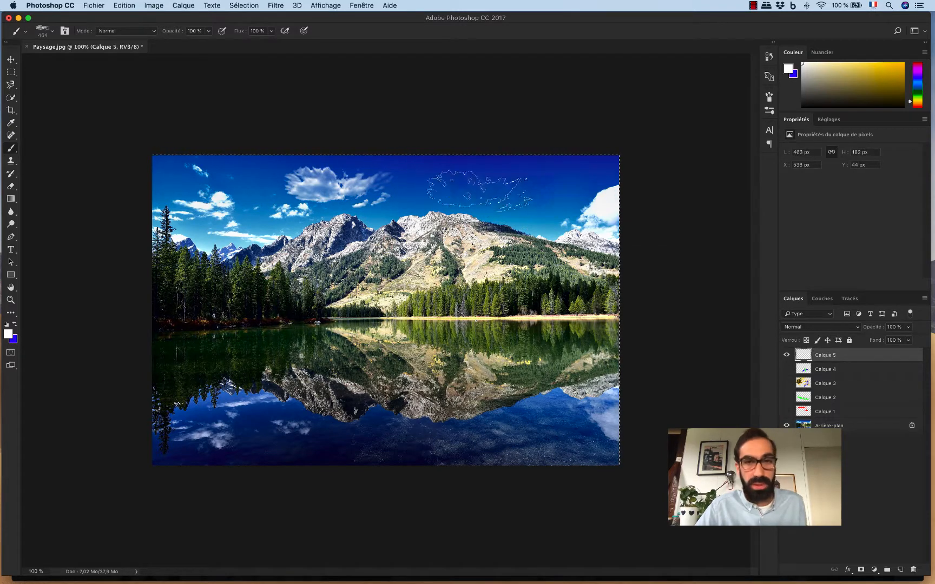
click(486, 193)
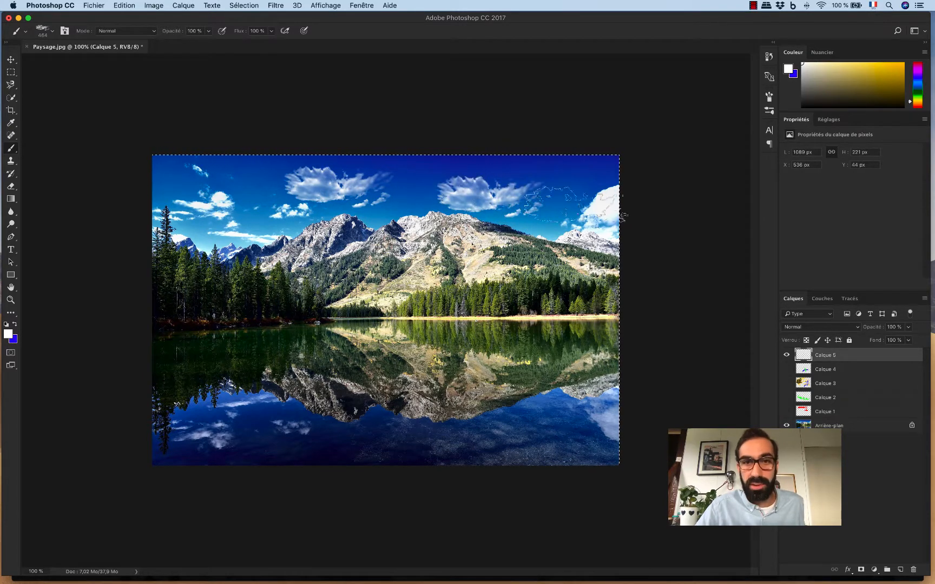
click(42, 31)
click(410, 30)
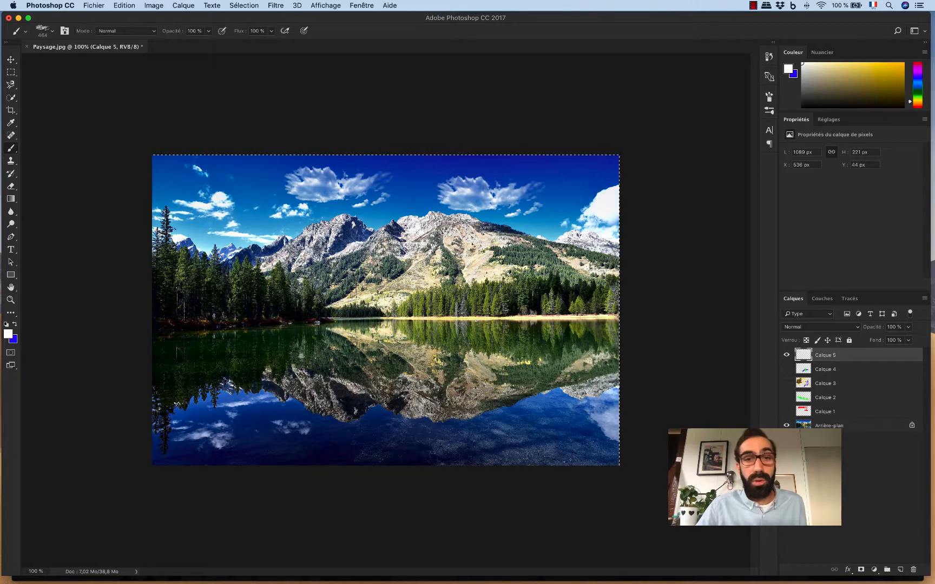
Switch to Safari and search the web for "tape photoshop brush"
key(super+Tab)
click(496, 306)
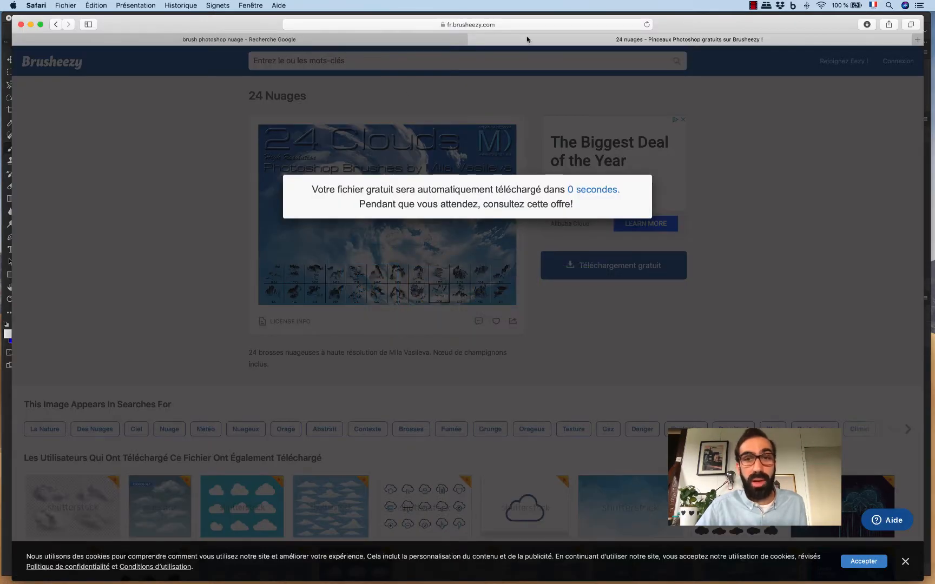
click(453, 25)
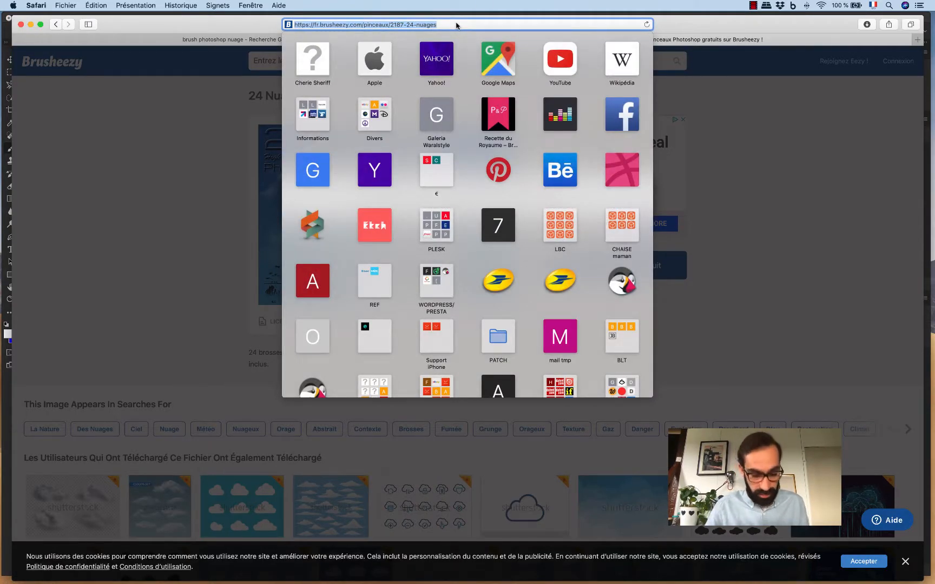
text(tap)
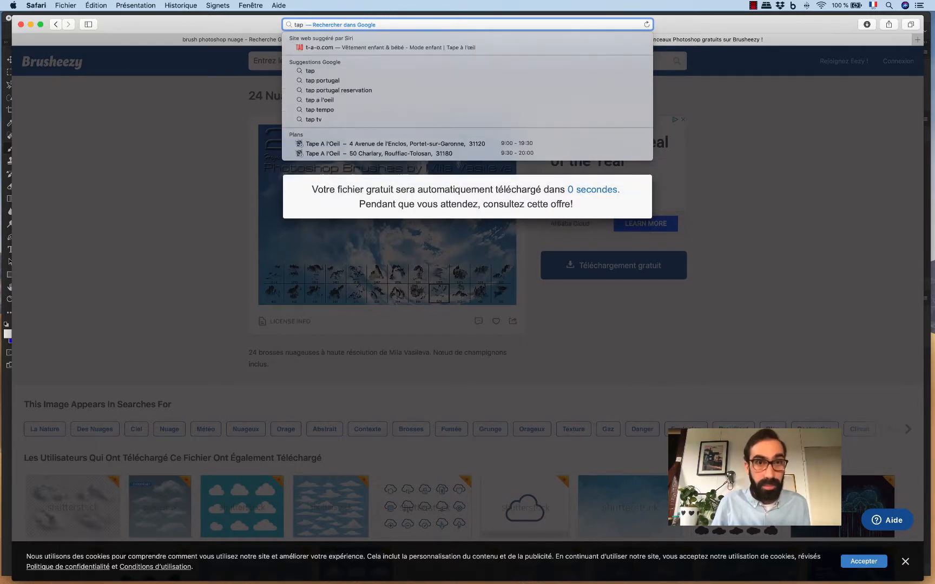
text(e)
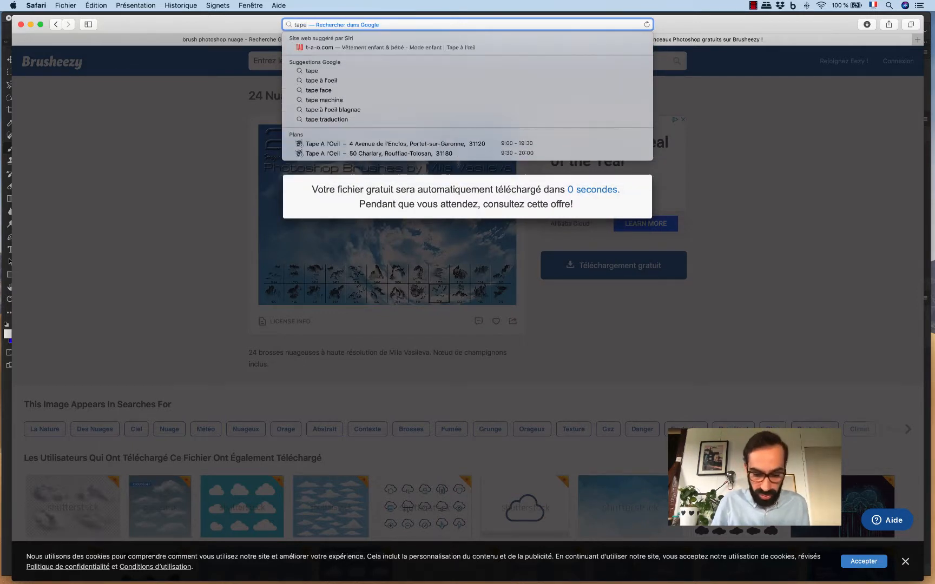
text( photosho)
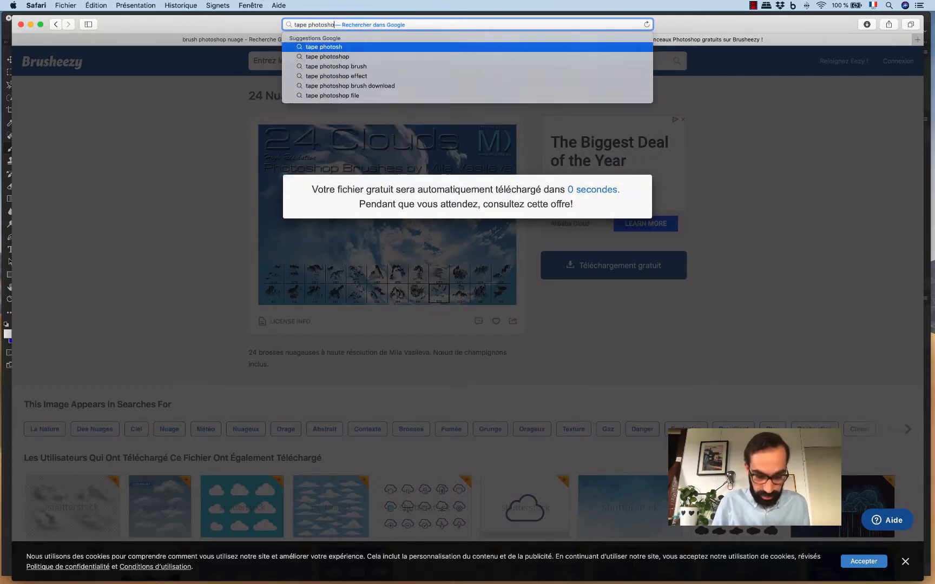
text(p brush)
key(Return)
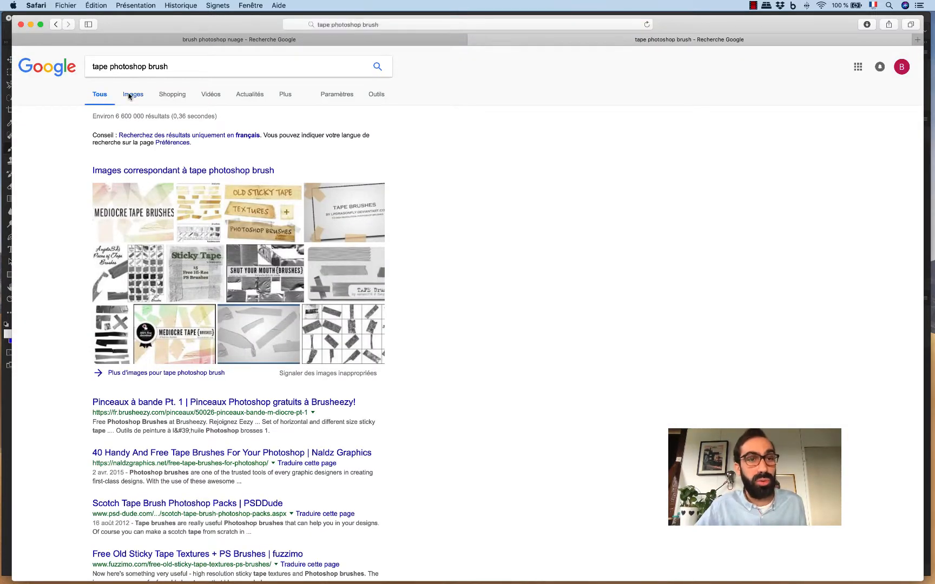
Preview tape brush sets in the image results and open the Naldz Graphics article "40 Handy And Free Tape Brushes For Your Photoshop"
click(129, 97)
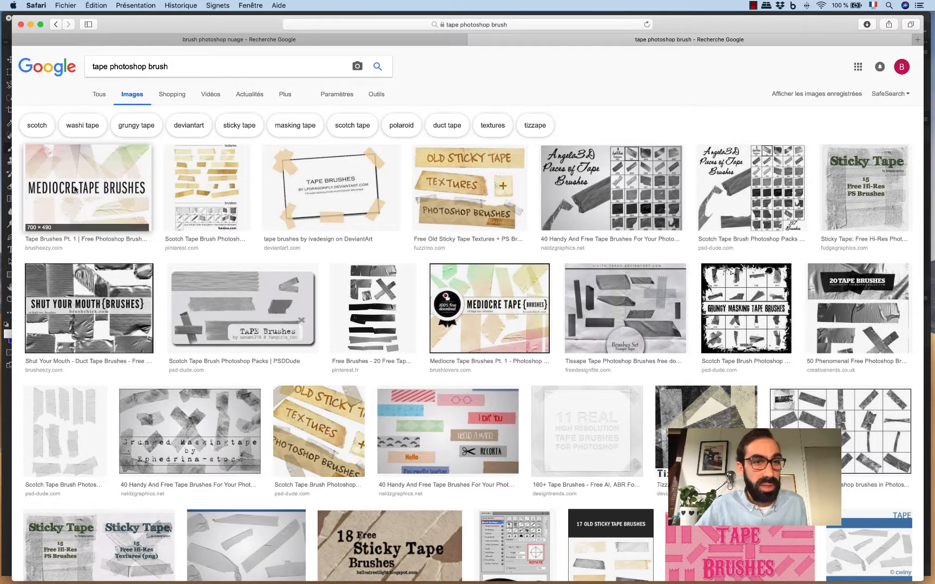
click(206, 187)
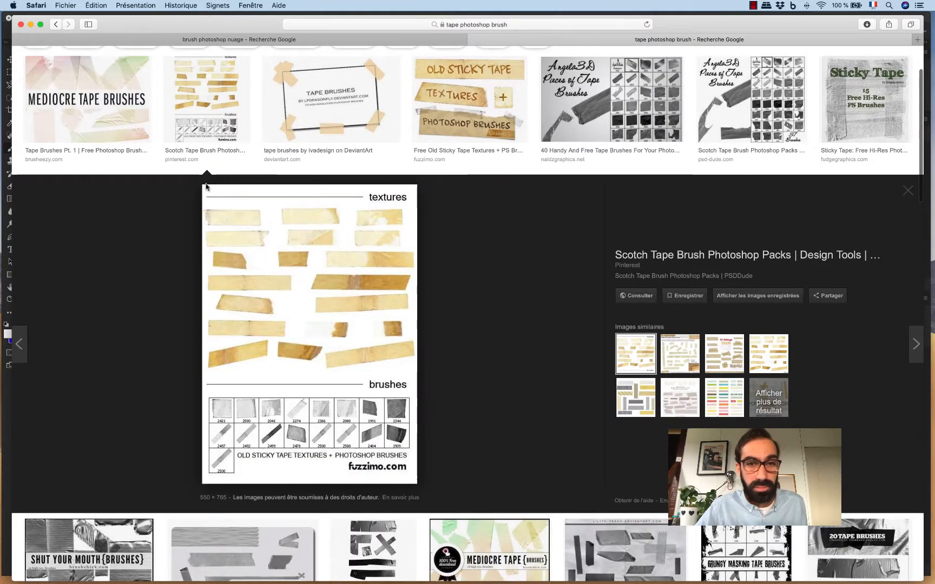
click(601, 84)
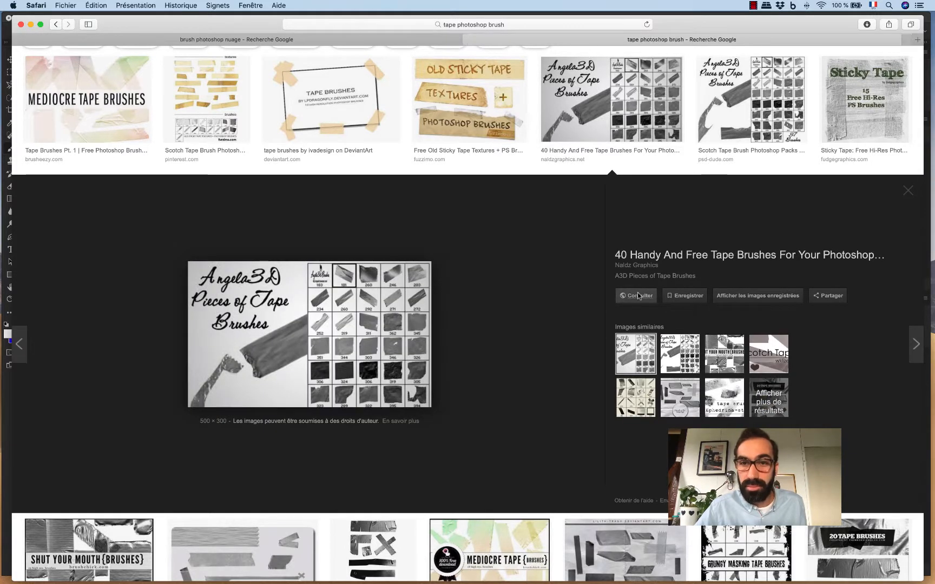
click(303, 283)
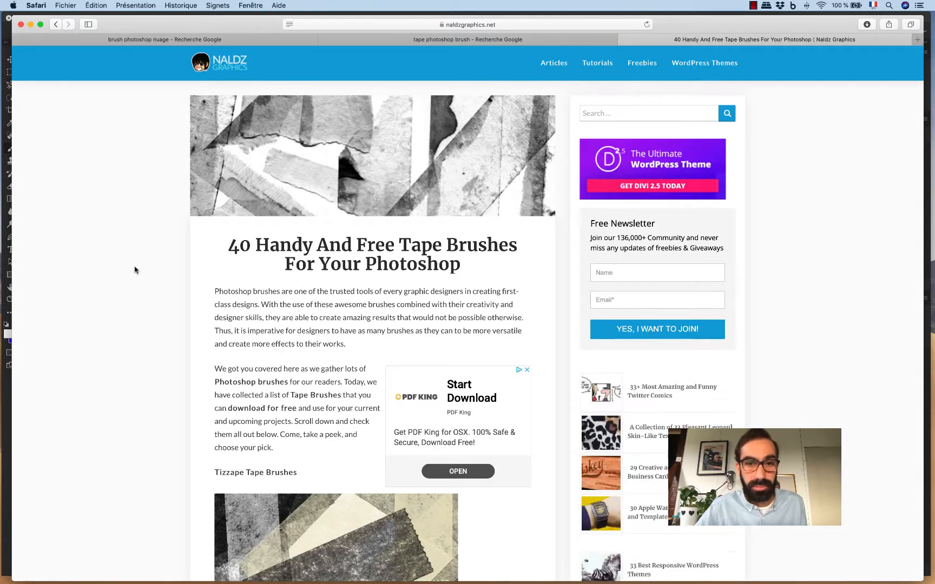
Browse the article's tape brush sets and open the download page of "Brushes – Sticky Tape"
scroll(136, 269, down, 10)
scroll(137, 269, up, 1)
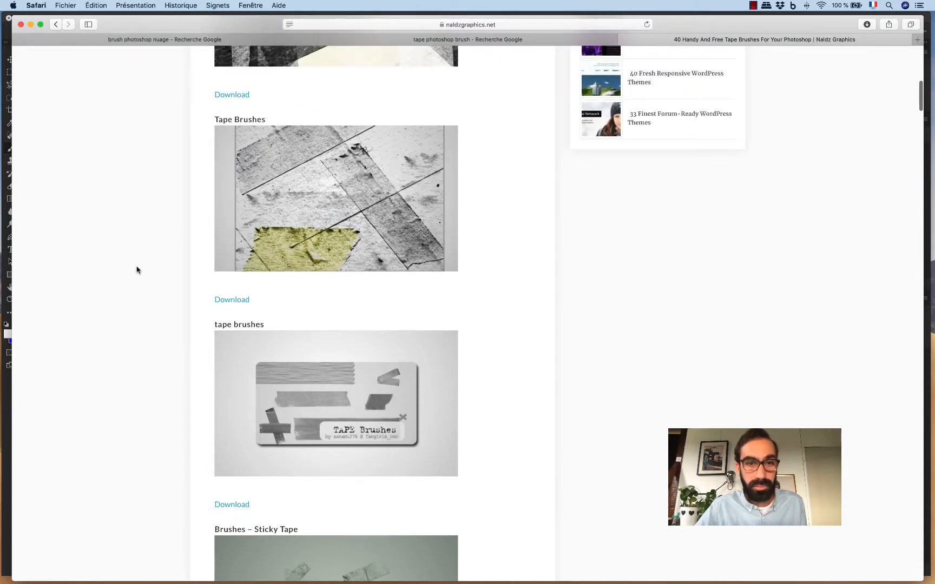
scroll(136, 270, down, 8)
scroll(137, 269, up, 3)
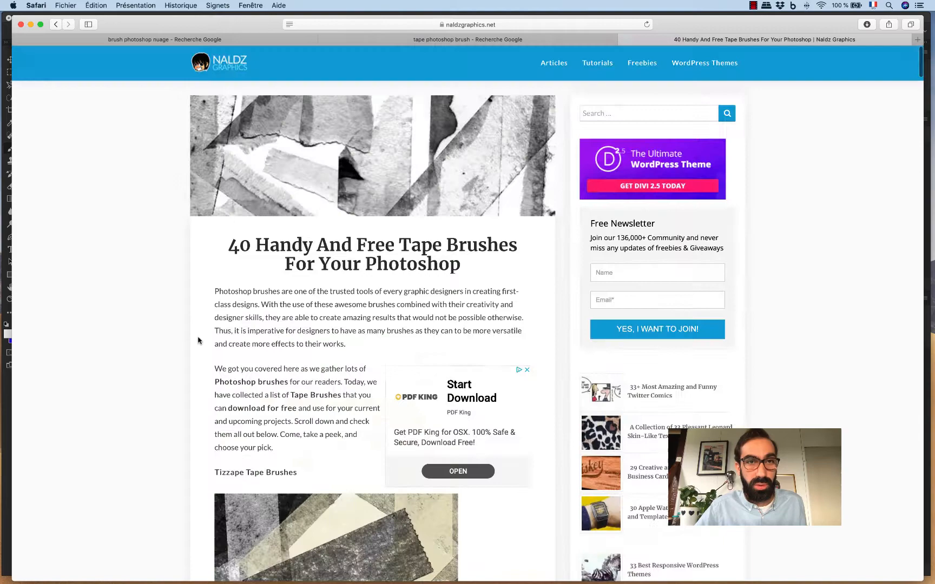
scroll(198, 337, down, 7)
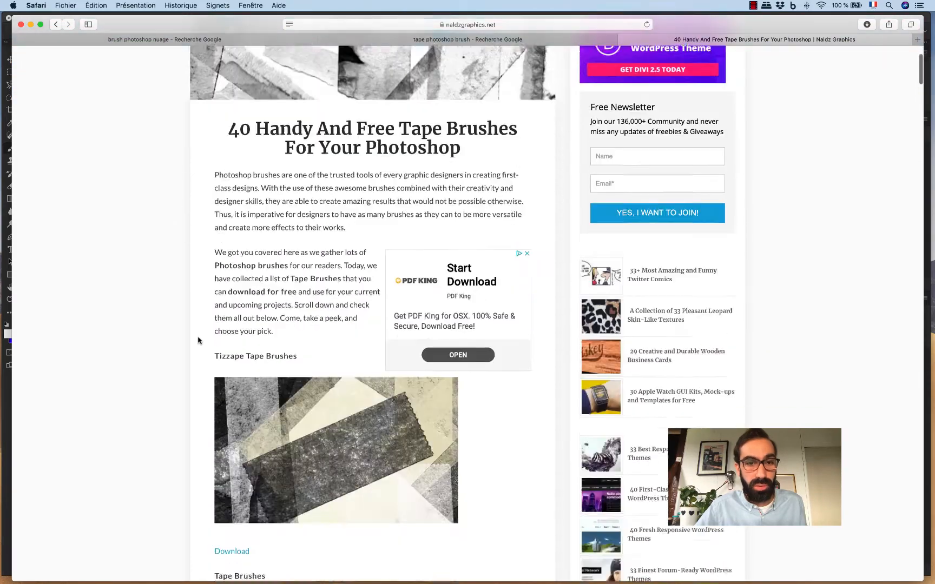
scroll(198, 341, down, 10)
scroll(198, 339, up, 3)
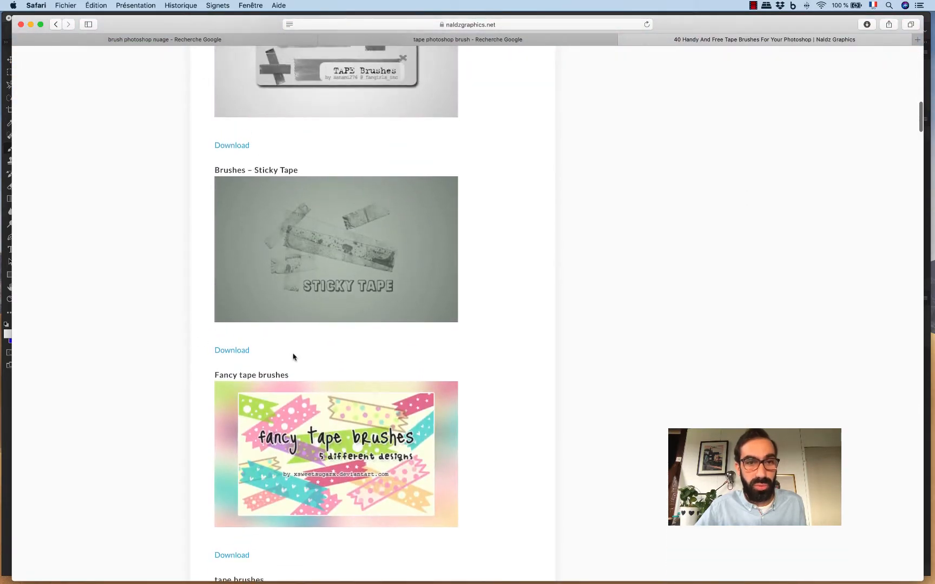
click(225, 352)
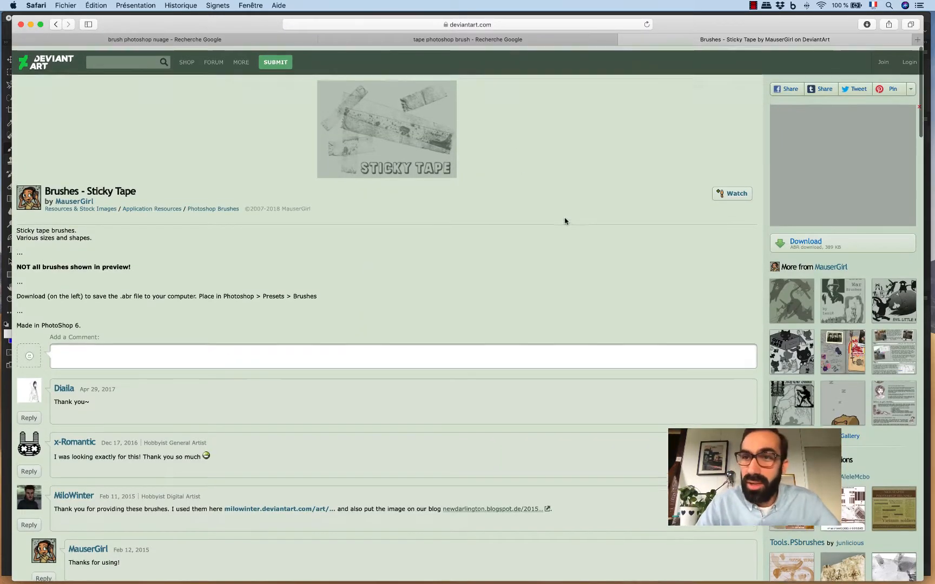
Download the Sticky Tape ABR brush set, open the downloaded file in Photoshop, and return to Safari
click(805, 239)
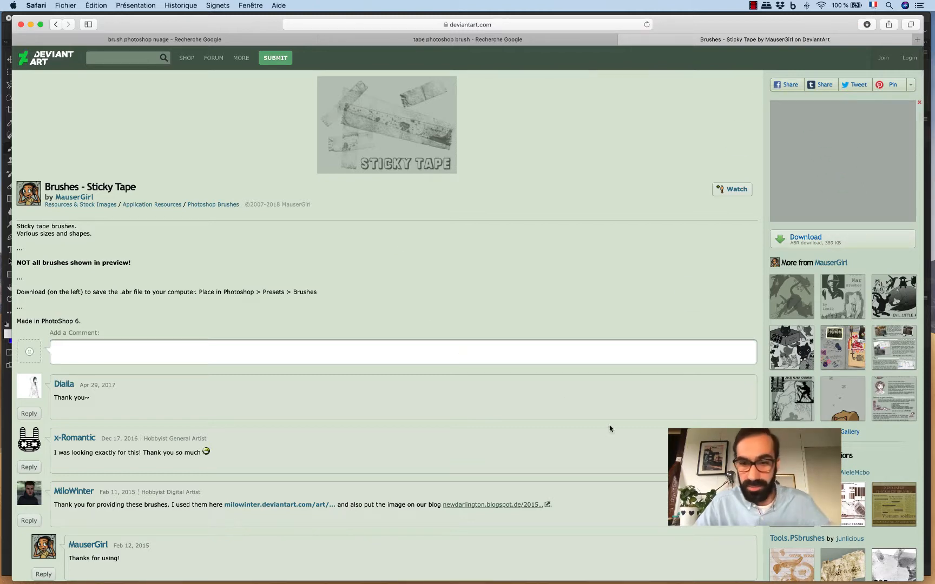
click(692, 571)
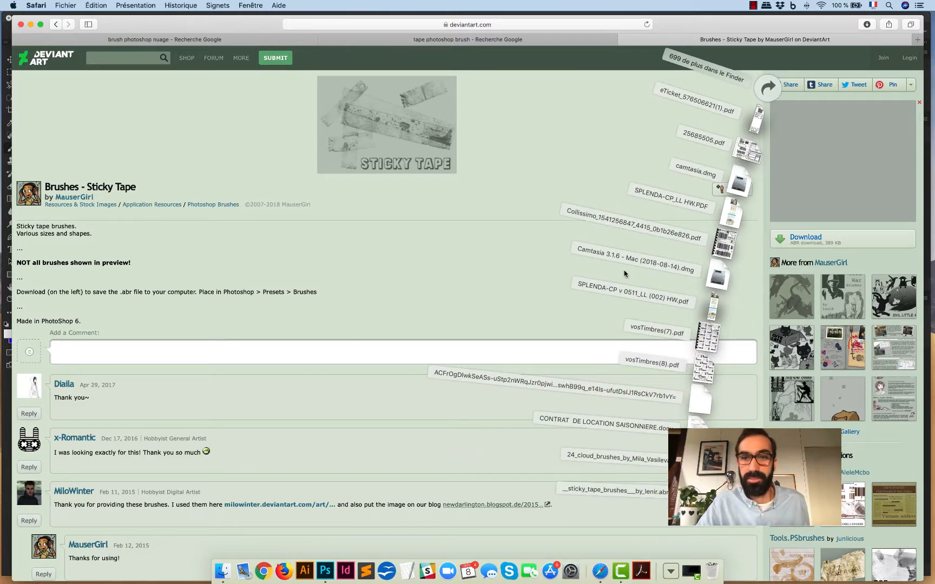
click(690, 492)
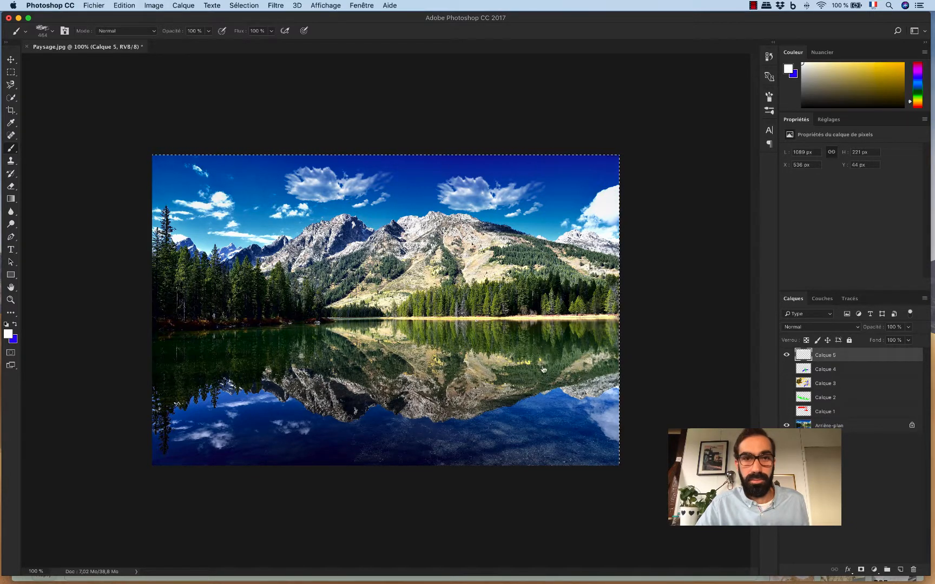
key(super+Tab)
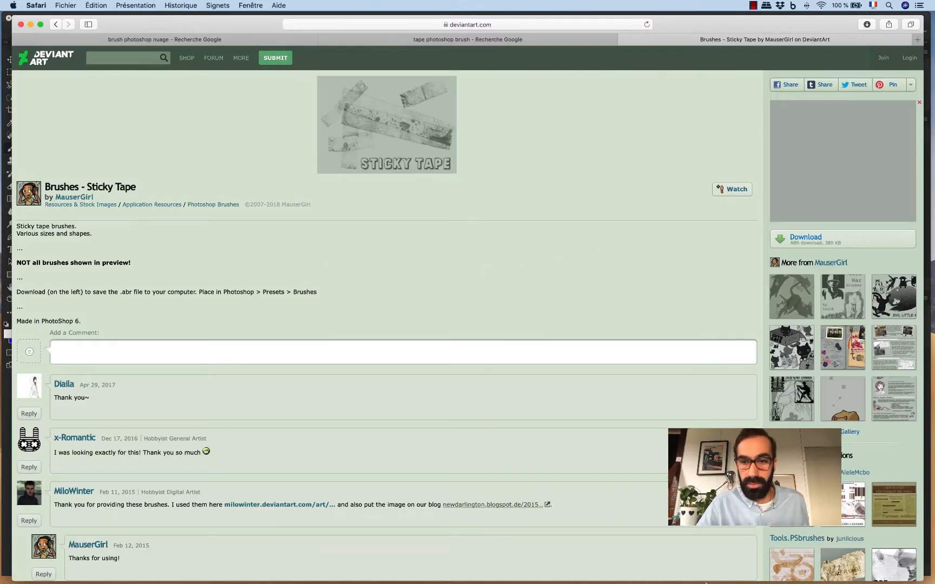
Load the downloaded sticky tape ABR brush file from the Downloads stack into Photoshop and switch to Photoshop
click(676, 551)
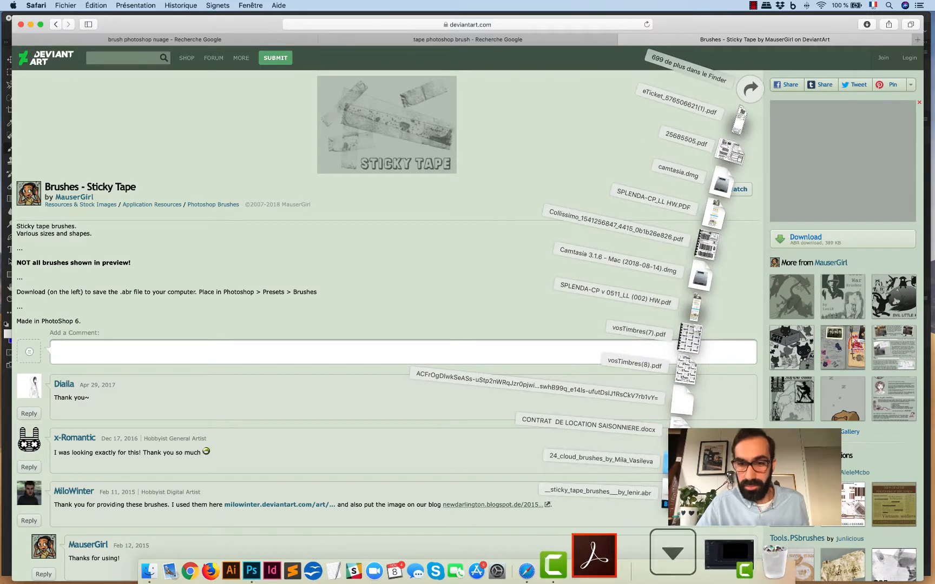
mouse_move(657, 506)
mouse_down()
mouse_move(592, 527)
mouse_move(309, 549)
mouse_move(324, 552)
mouse_up()
key(super+Tab)
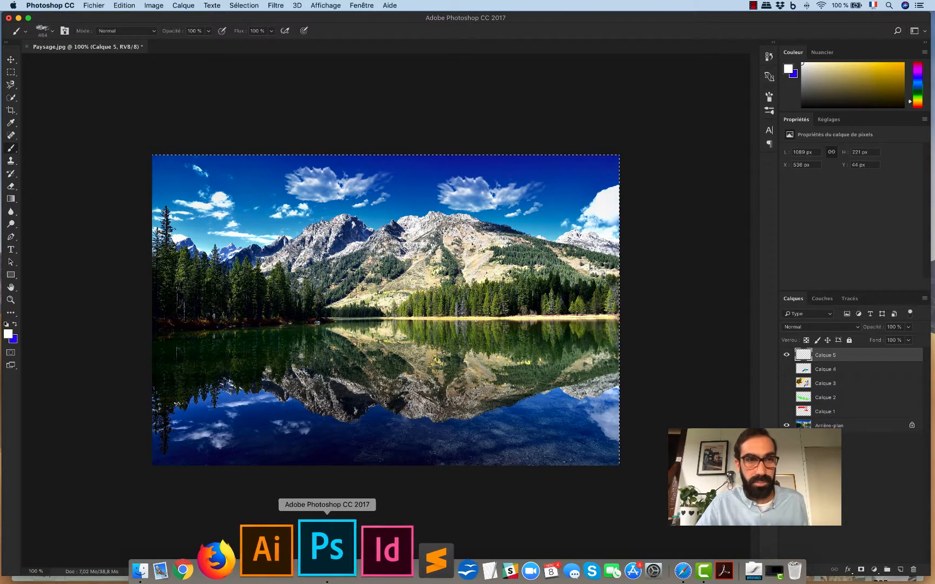
Choose the 300 px sticky tape brush preset, enlarge it to 691 px and stamp it over the middle of the photo on Calque 5
click(52, 31)
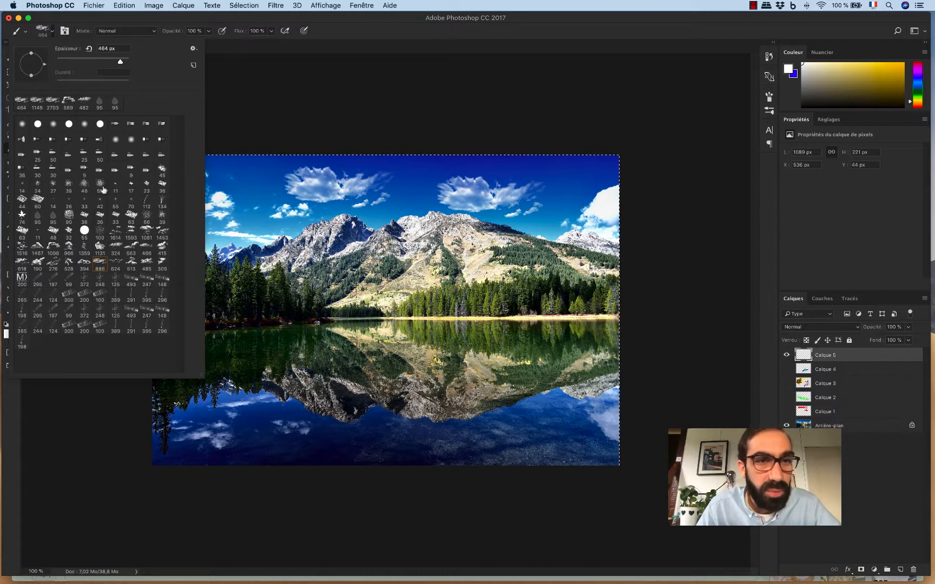
click(69, 327)
click(503, 34)
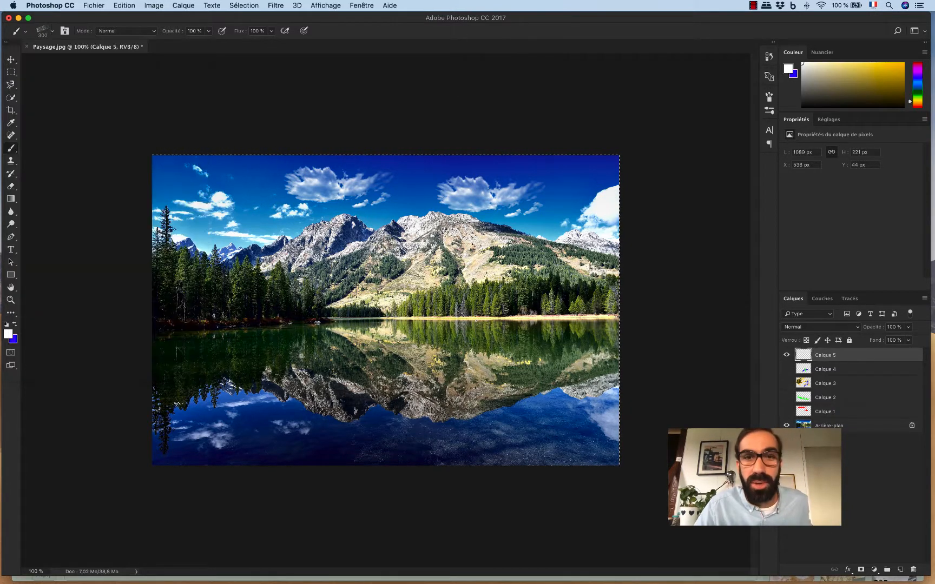
drag(372, 410, 419, 410)
click(457, 314)
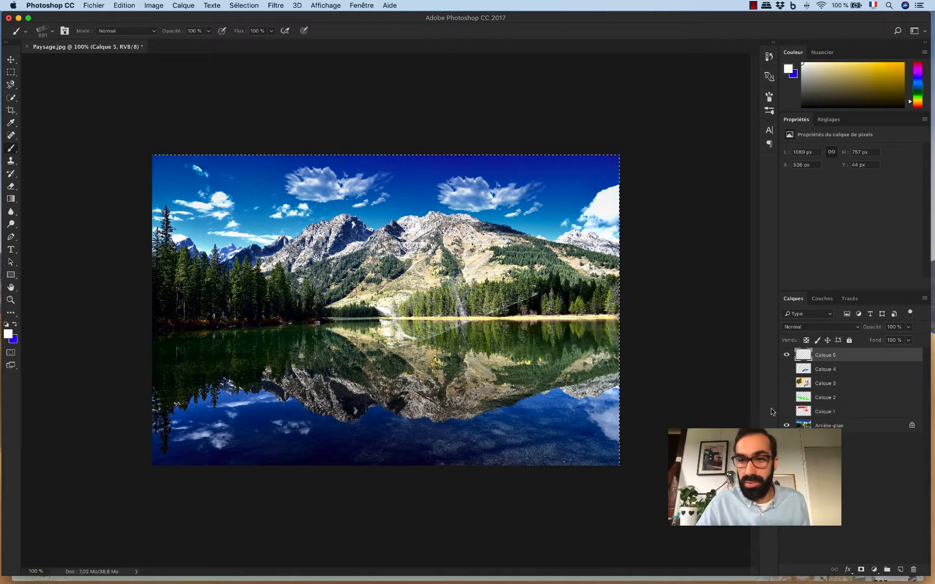
Remove the selection, fill Calque 5 with the blue background colour and stamp the white 691 px tape brush in its upper-left area
key(super+d)
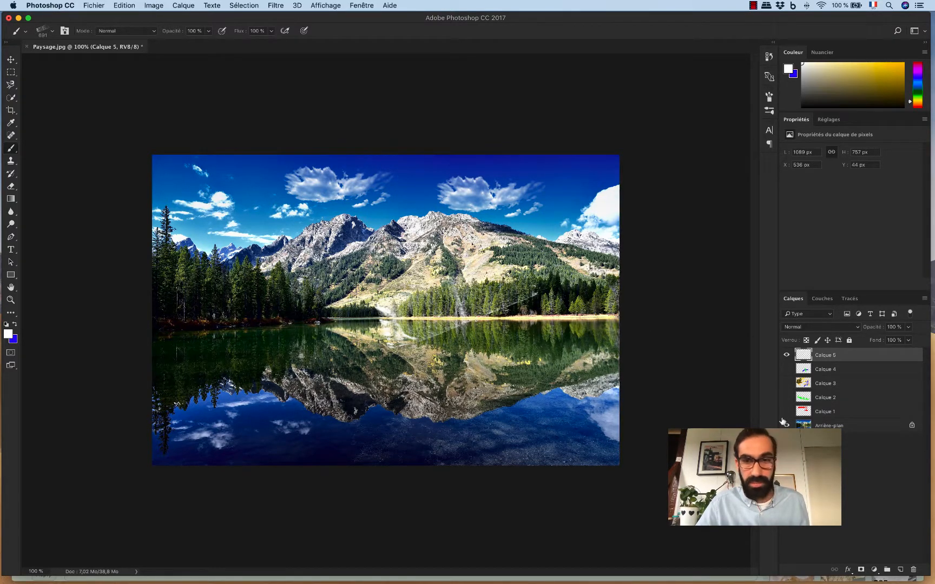
click(828, 426)
click(838, 356)
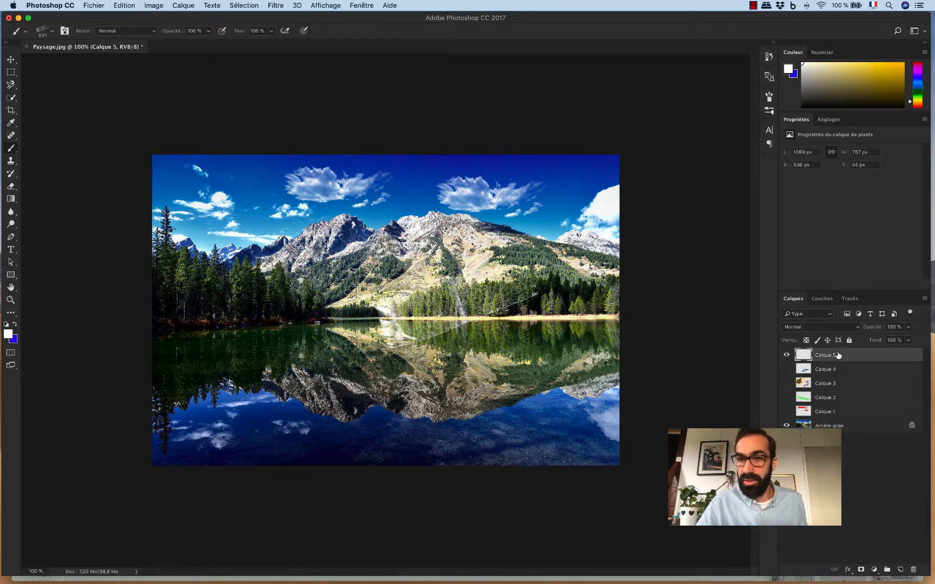
key(alt+BackSpace)
key(super+BackSpace)
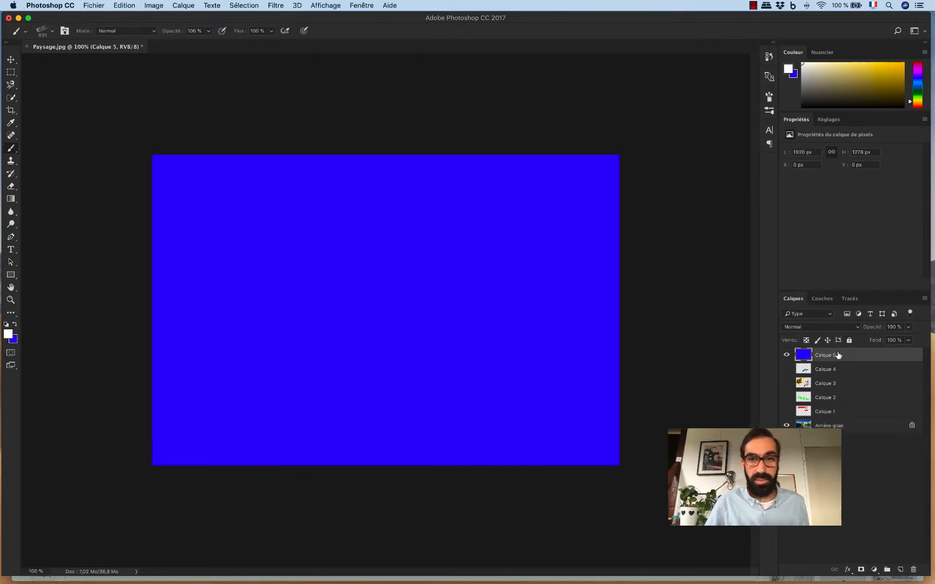
drag(379, 192, 282, 244)
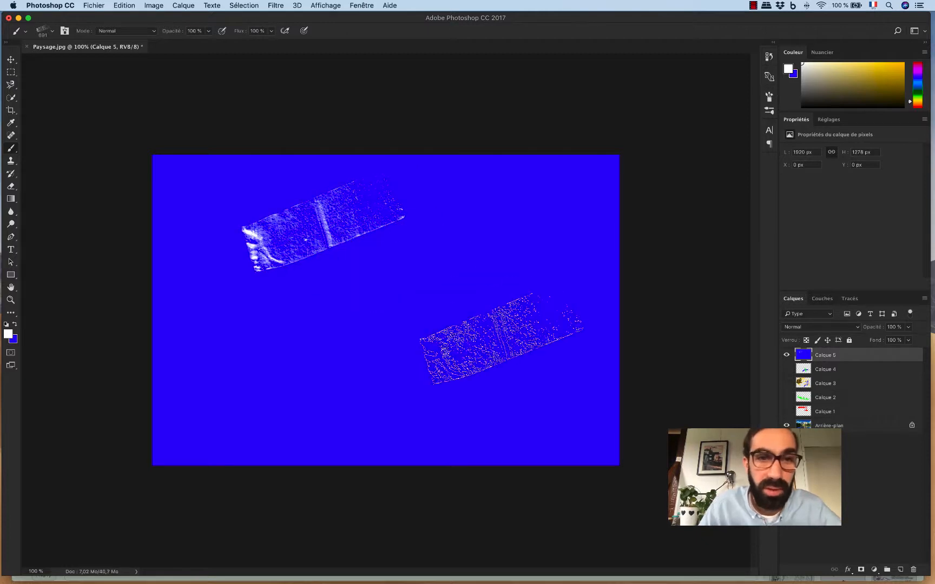
drag(518, 310, 453, 315)
Choose the narrow 198 px tape brush preset and stamp it once right of the centre of the blue layer
click(45, 31)
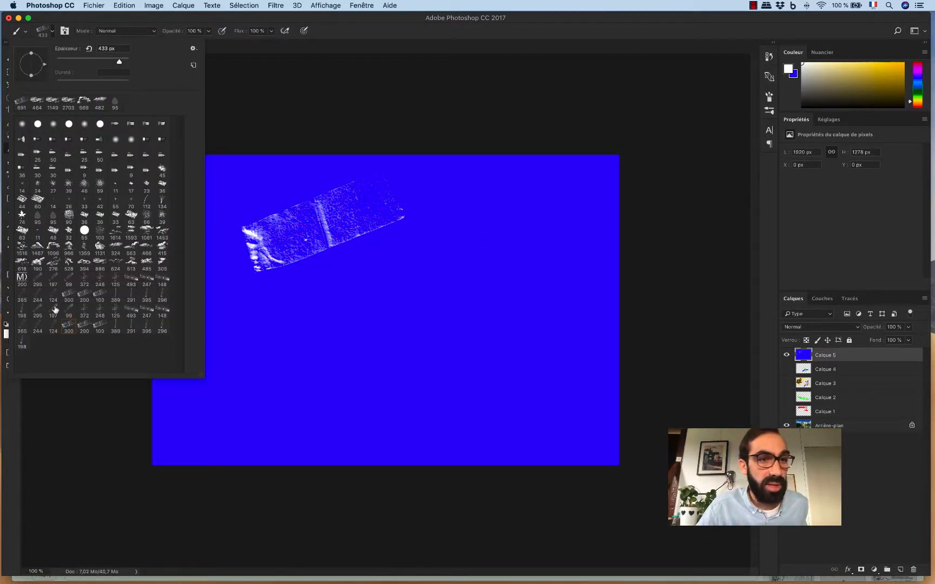
click(21, 311)
click(475, 289)
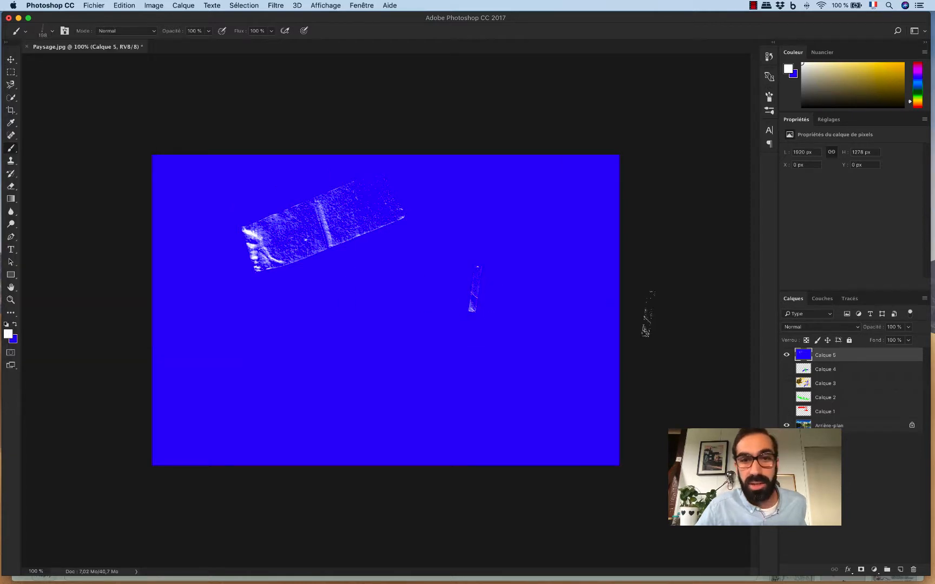
Enlarge the narrow tape brush to 327 px and stamp it repeatedly across the blue layer
drag(375, 321, 410, 324)
click(414, 341)
click(581, 334)
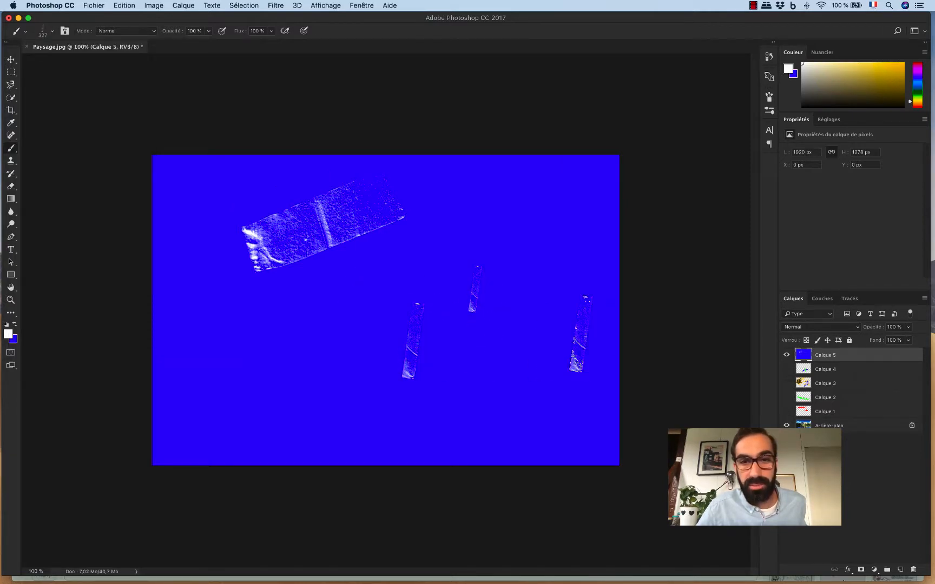
click(289, 357)
click(407, 314)
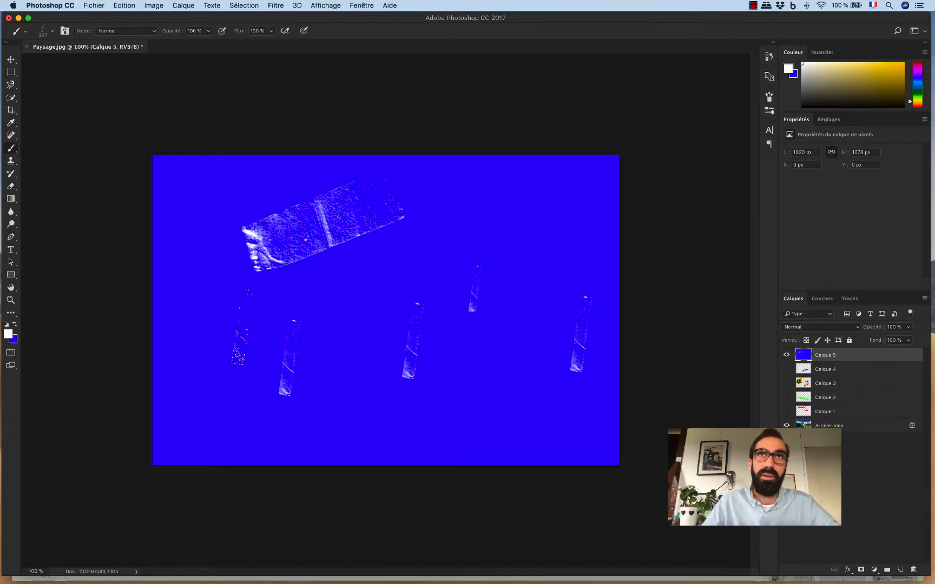
click(349, 315)
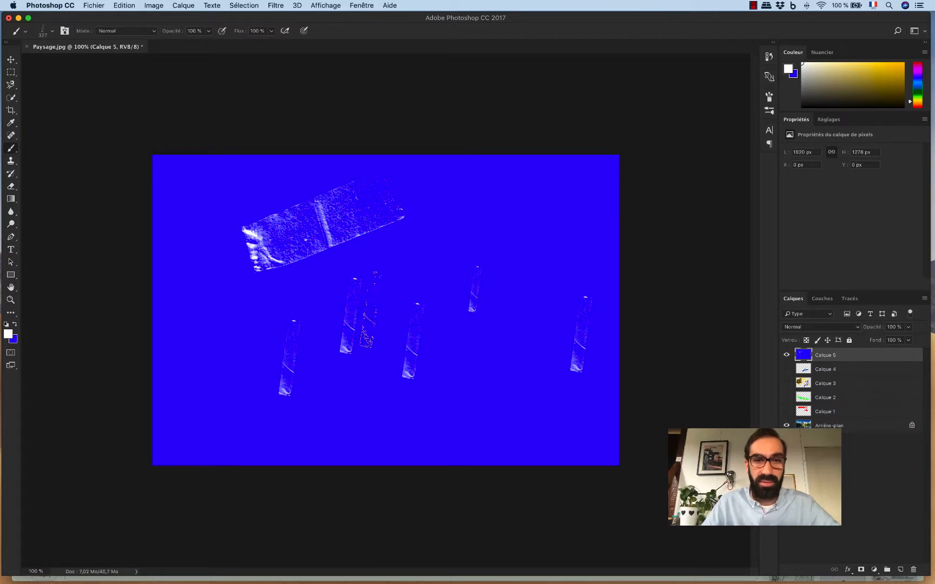
click(190, 249)
click(204, 285)
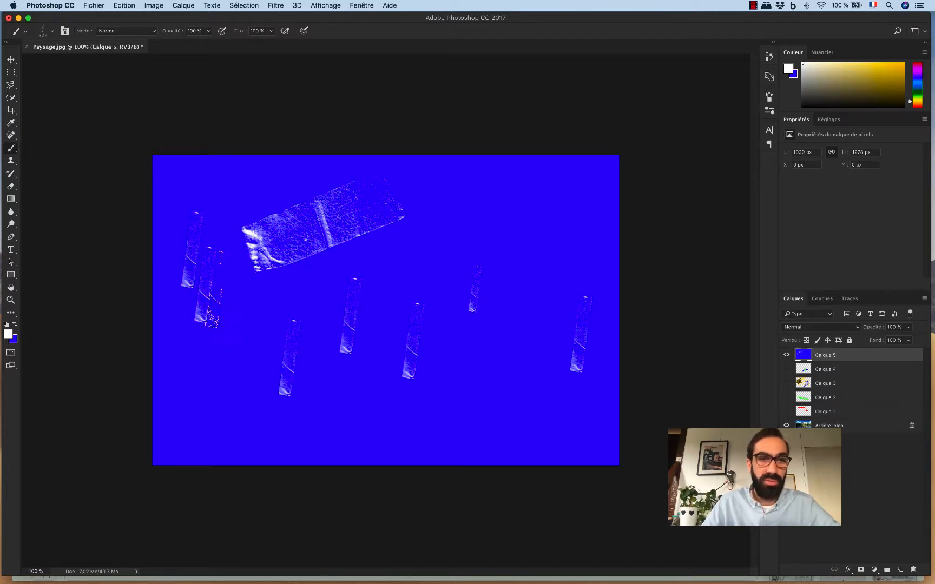
click(226, 307)
Select the entire canvas and delete everything painted on Calque 5
key(super+a)
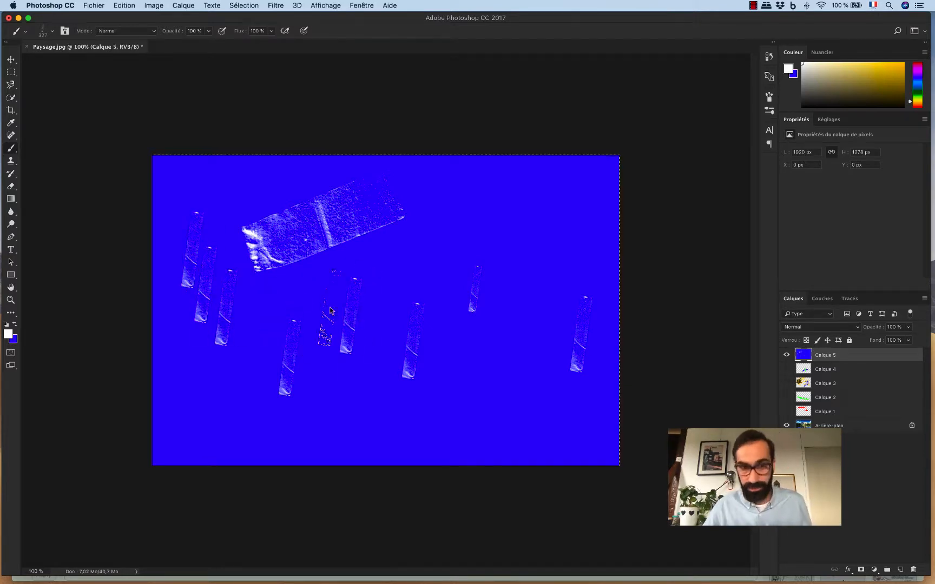
key(BackSpace)
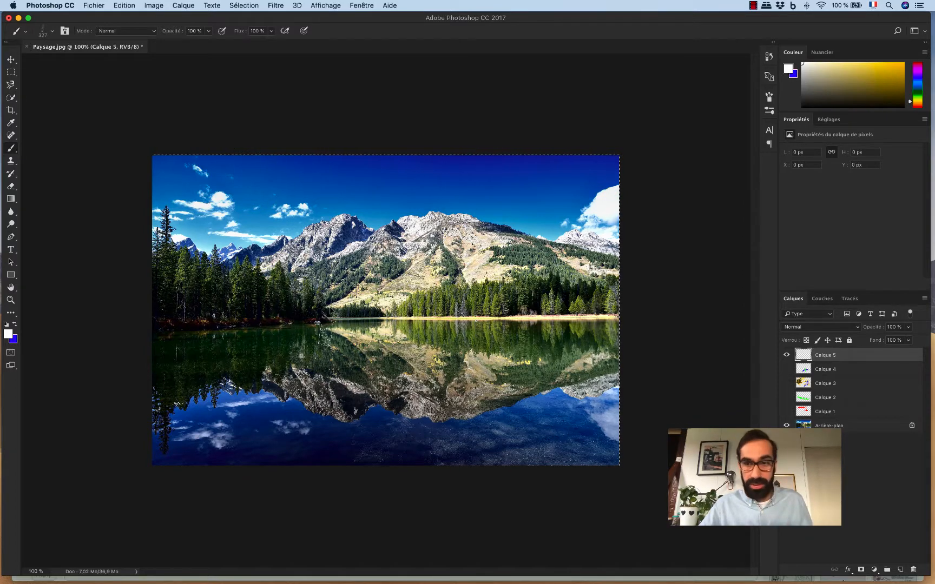
key(super+z)
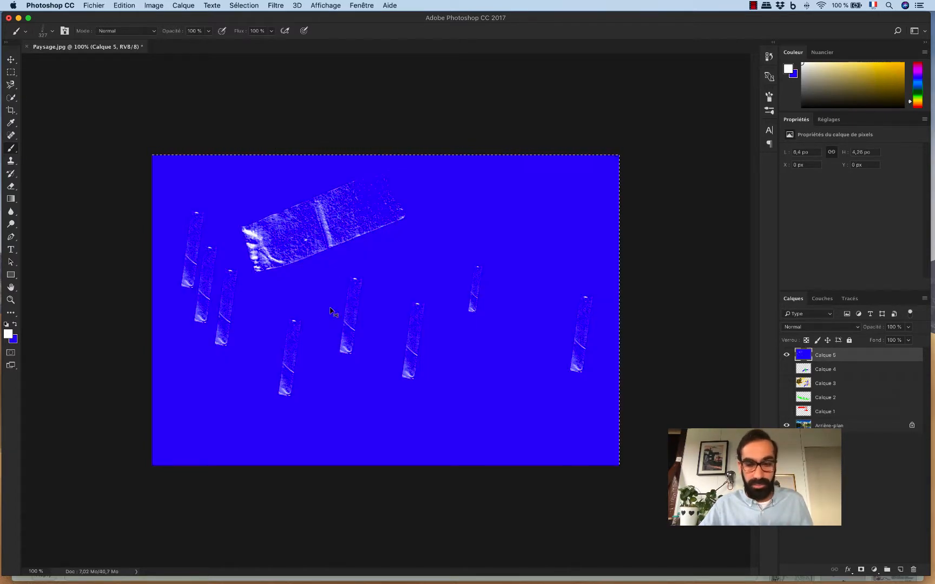
key(BackSpace)
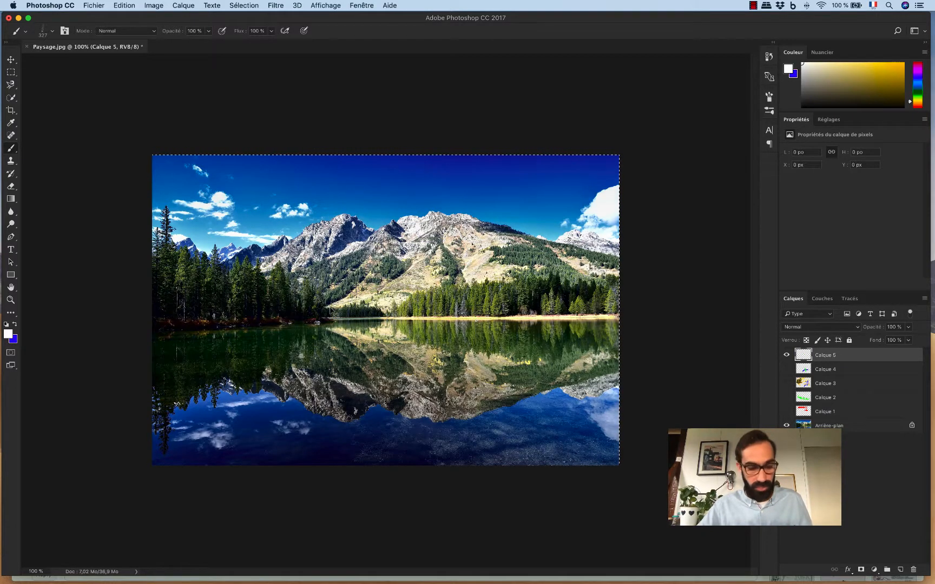
Choose the soft round brush preset, swap the colours to make blue the foreground, and paint a large winding stroke on Calque 5
click(45, 31)
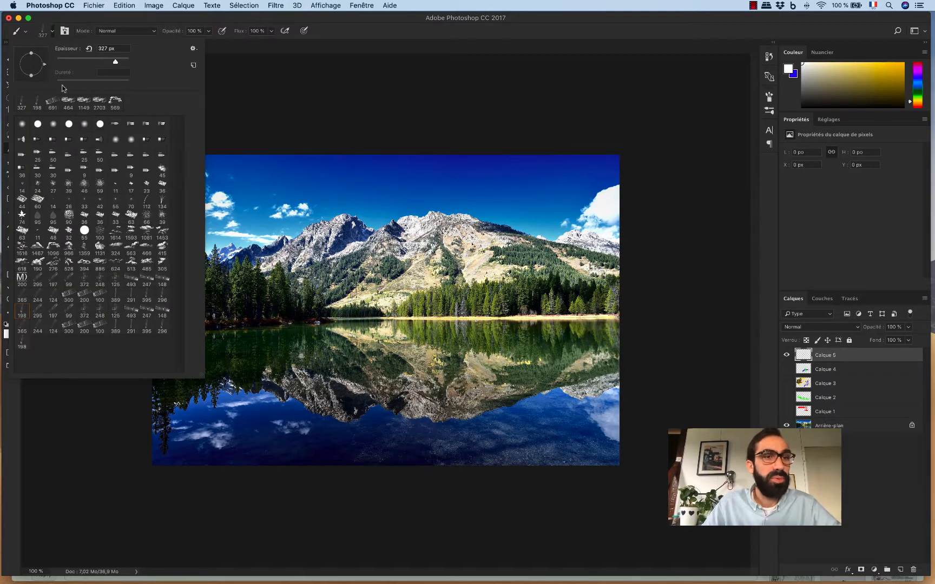
click(22, 127)
click(319, 31)
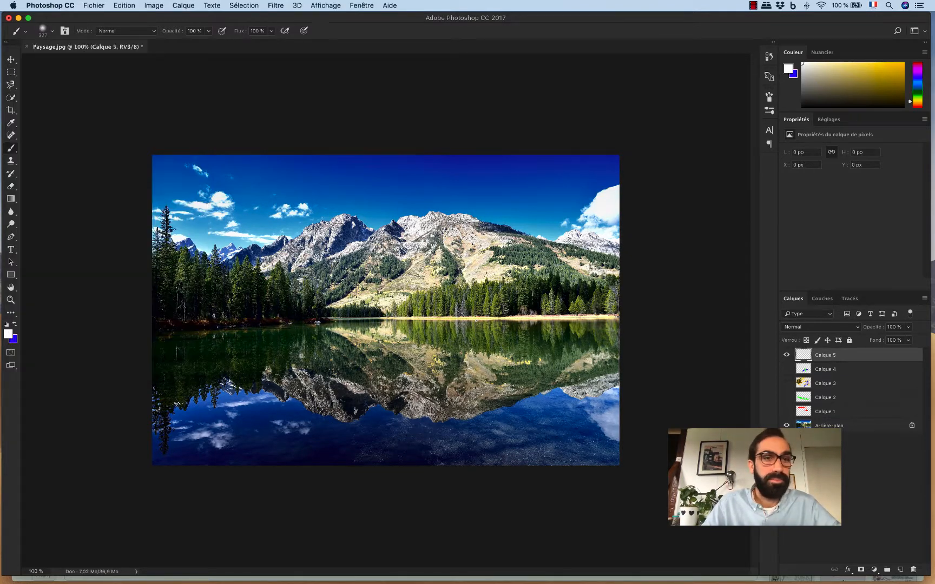
click(15, 324)
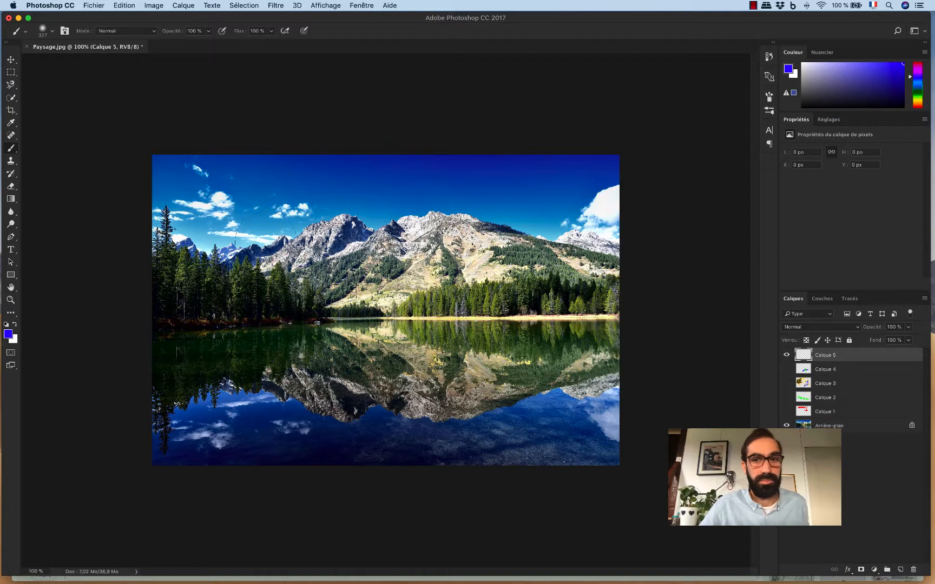
mouse_move(260, 249)
mouse_down()
mouse_move(338, 208)
mouse_move(450, 264)
mouse_move(254, 368)
mouse_move(460, 362)
mouse_up()
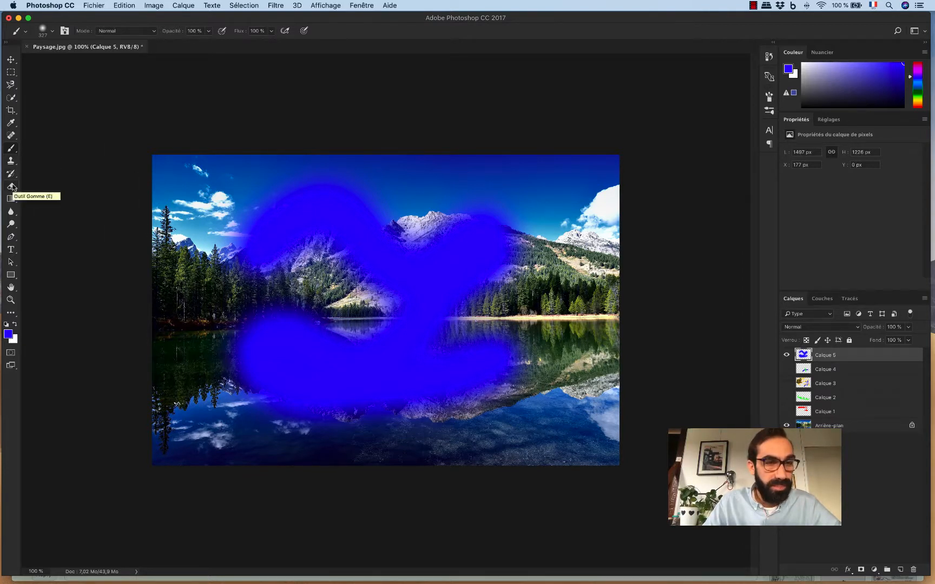
Erase the upper-left part of the blue stroke using the Eraser tool at 100% opacity
click(11, 187)
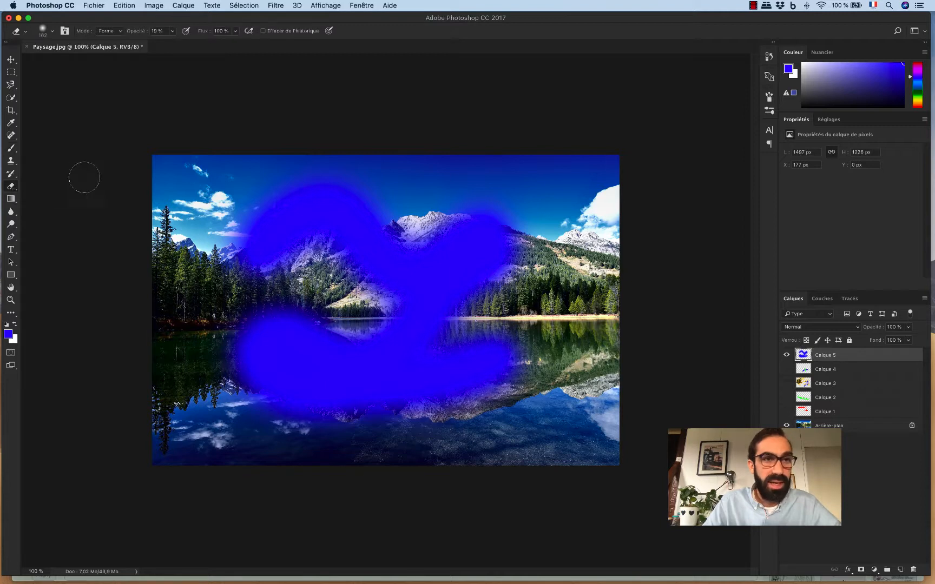
click(172, 32)
mouse_move(341, 208)
mouse_down()
mouse_move(325, 196)
mouse_move(303, 238)
mouse_move(373, 216)
mouse_move(351, 254)
mouse_up()
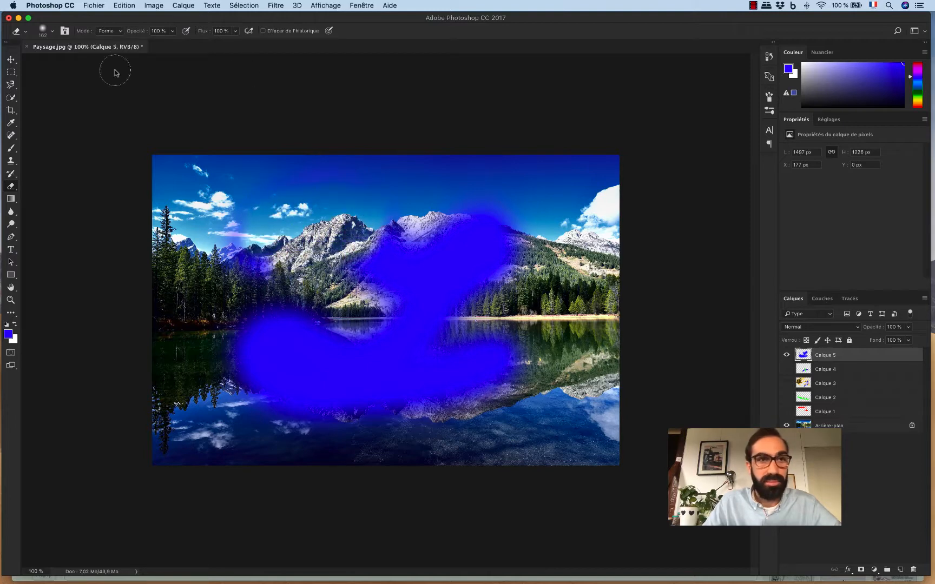
View the Eraser's brush presets, then lower its opacity to 9% and partially erase the upper-right part of the blue stroke
click(52, 32)
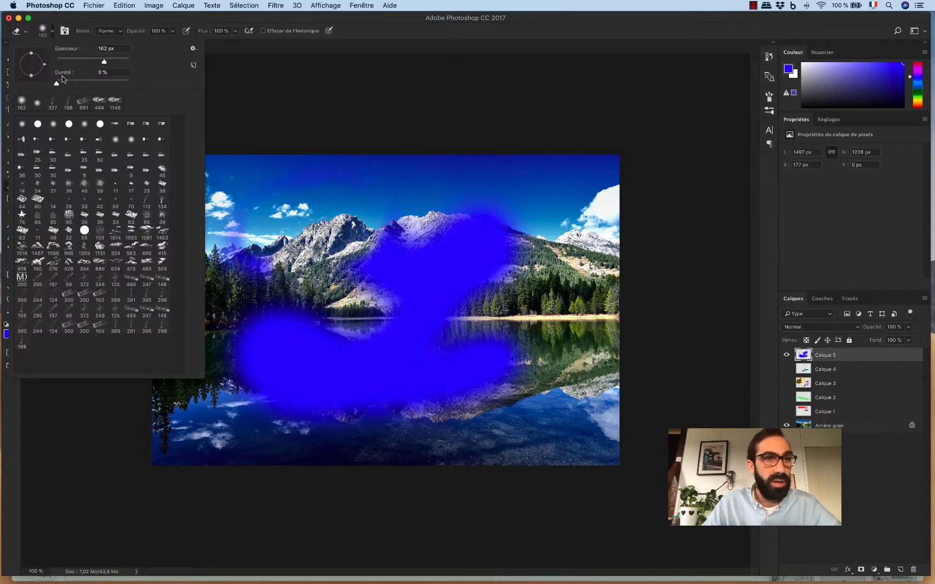
click(414, 25)
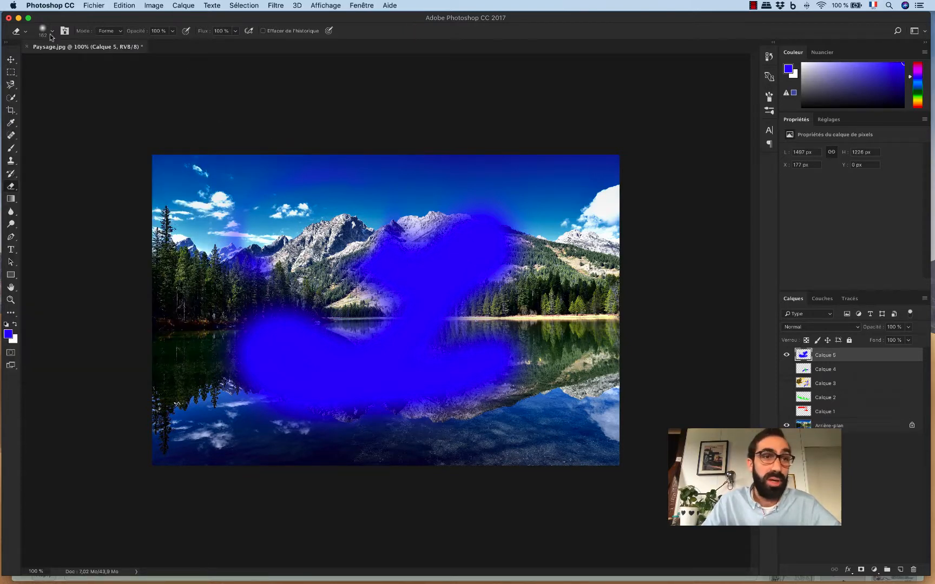
click(173, 31)
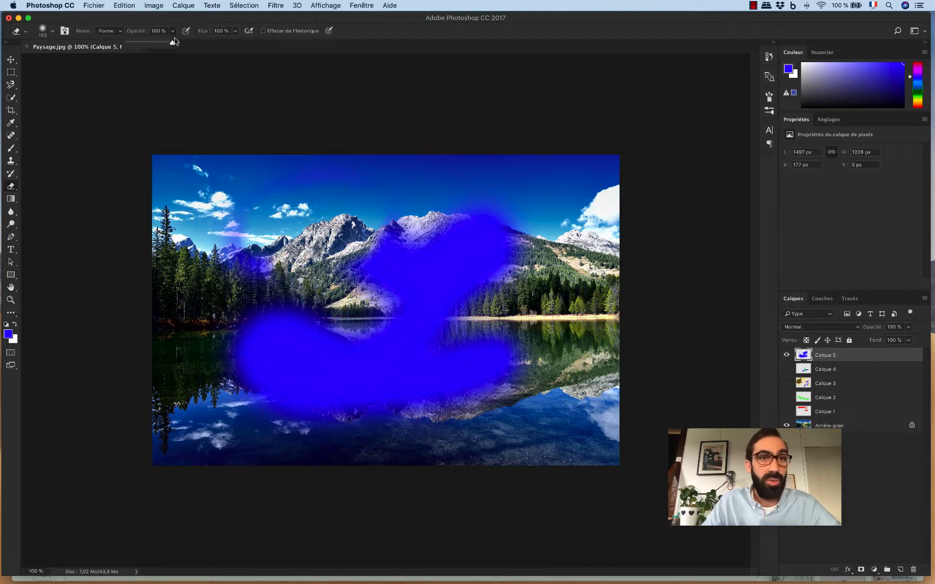
click(518, 230)
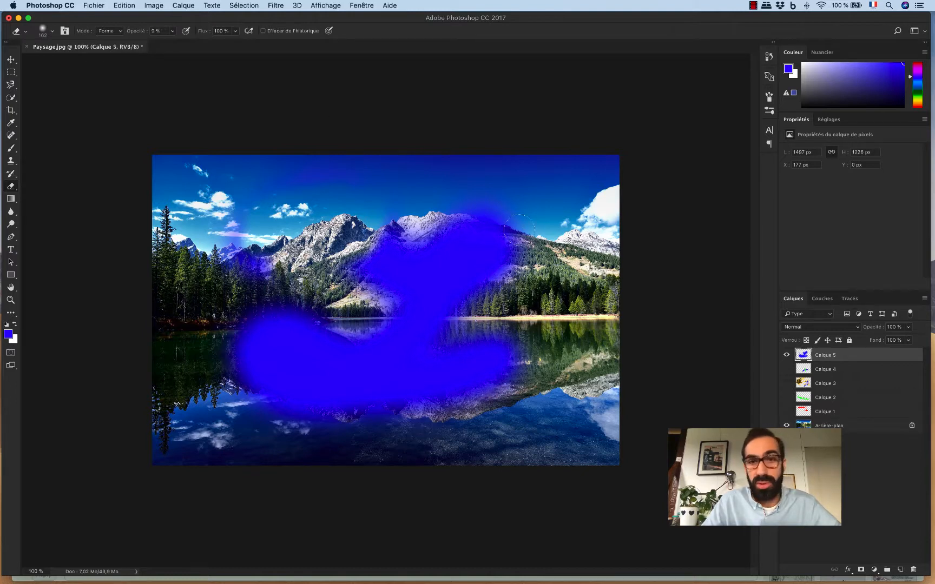
mouse_move(403, 228)
mouse_down()
mouse_move(501, 234)
mouse_move(485, 216)
mouse_move(452, 214)
mouse_move(468, 233)
mouse_move(518, 233)
mouse_move(409, 244)
mouse_up()
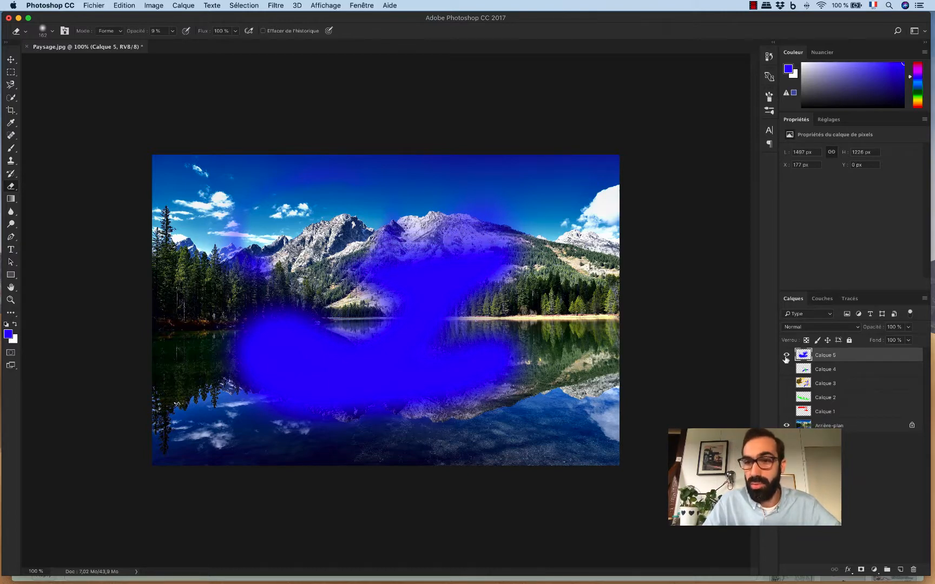
Hide Calque 5 and copy a rectangular area of about 1071 by 714 px from the middle of Arrière-plan onto a new layer
click(786, 355)
click(823, 430)
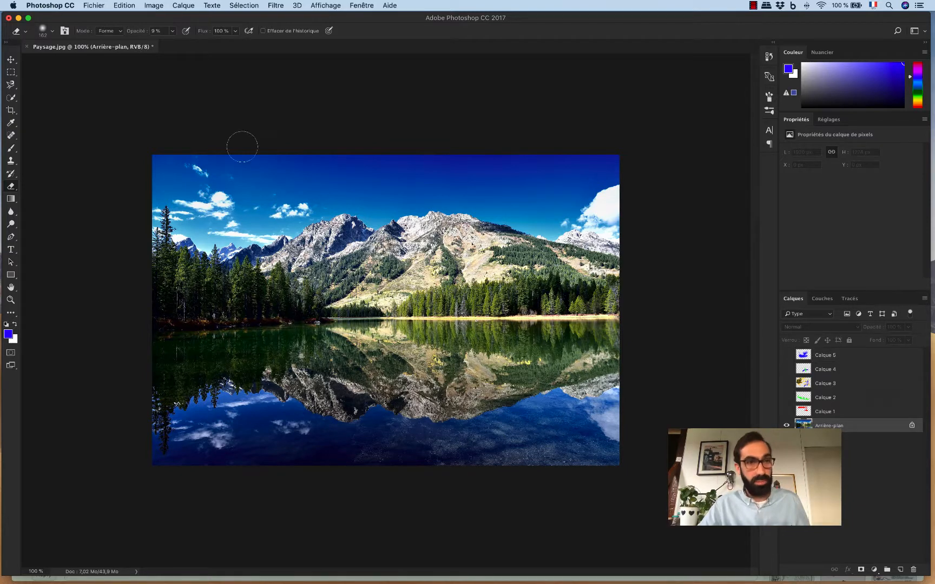
click(10, 71)
drag(246, 230, 514, 400)
key(super+j)
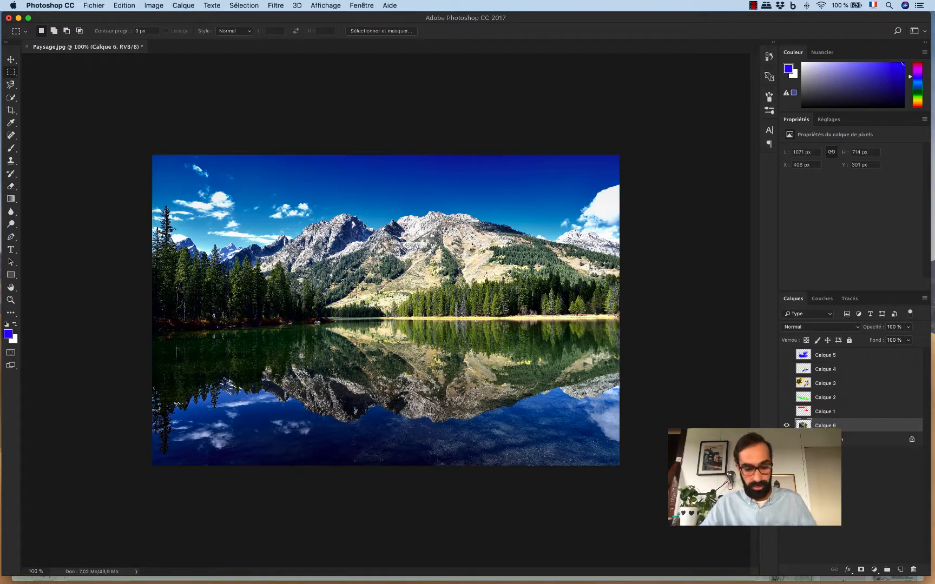
Flip the copied rectangle on Calque 6 to -100% width and -100% height with Free Transform
key(super+t)
drag(521, 226, 94, 470)
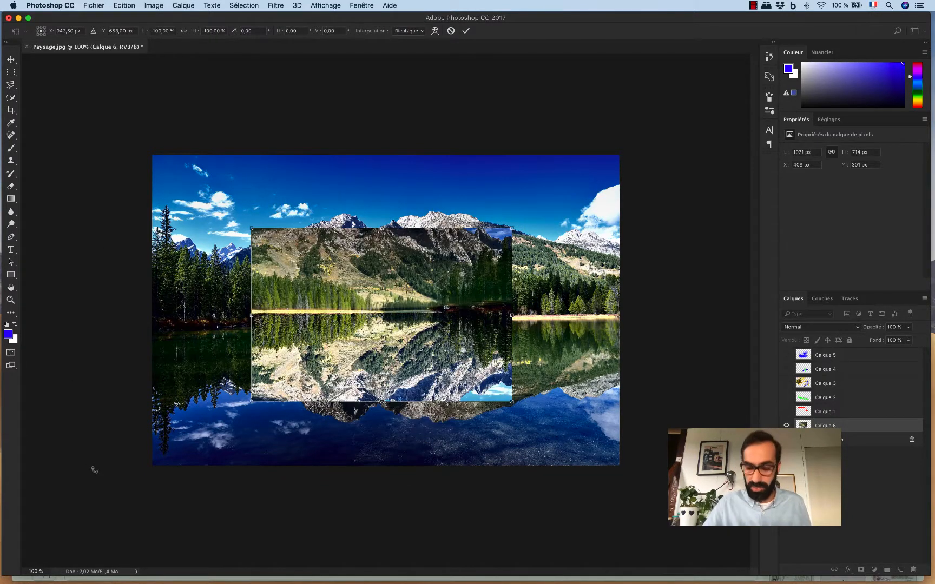
key(Return)
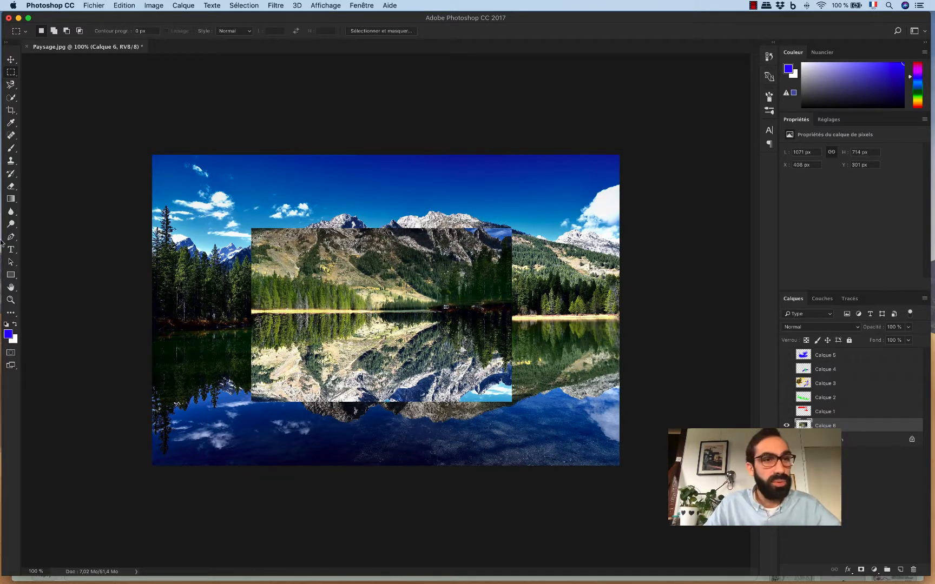
Set the Eraser tool's opacity to 83% and erase the outer edges of the flipped rectangle on Calque 6
click(11, 187)
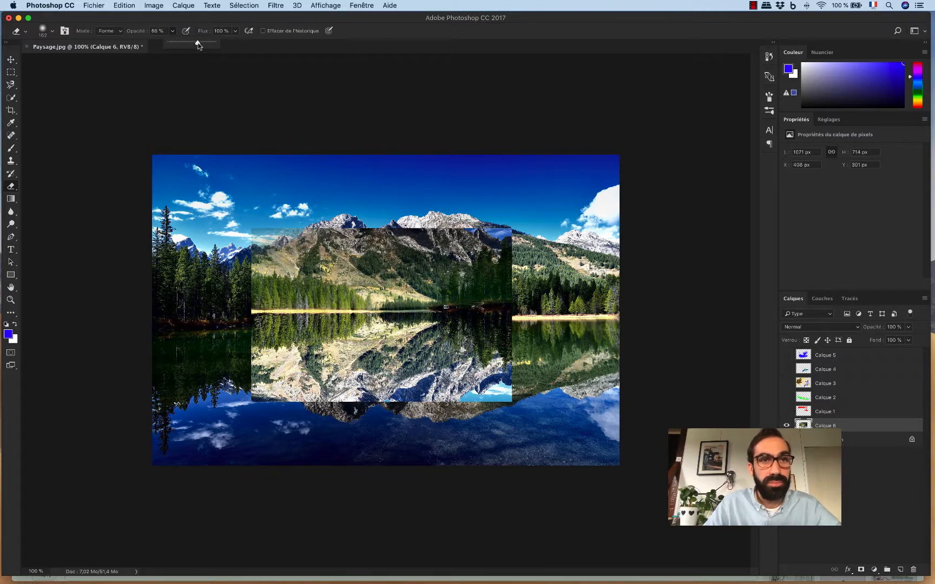
drag(204, 44, 207, 44)
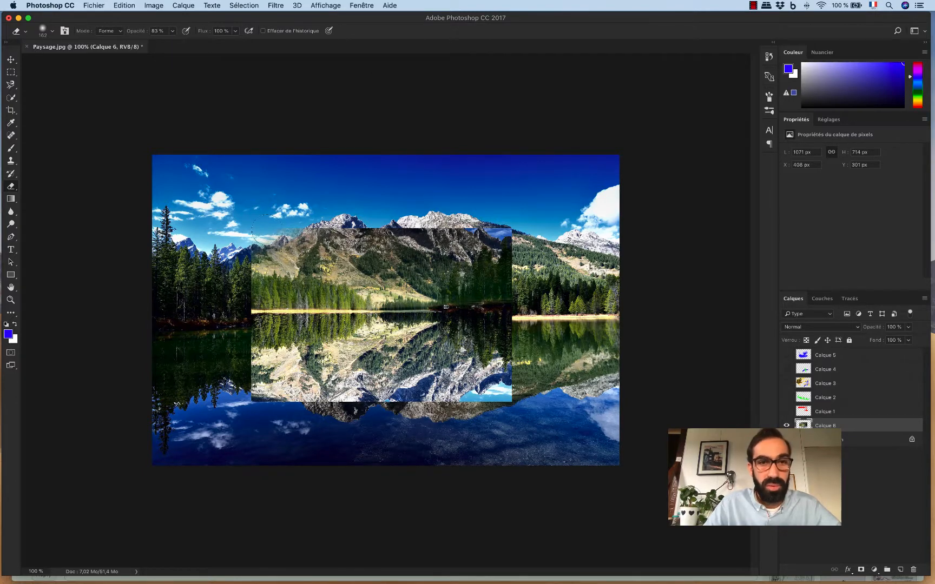
mouse_move(266, 230)
mouse_down()
mouse_move(255, 246)
mouse_move(243, 334)
mouse_move(242, 300)
mouse_move(243, 409)
mouse_move(495, 405)
mouse_move(511, 404)
mouse_move(528, 355)
mouse_move(518, 212)
mouse_up()
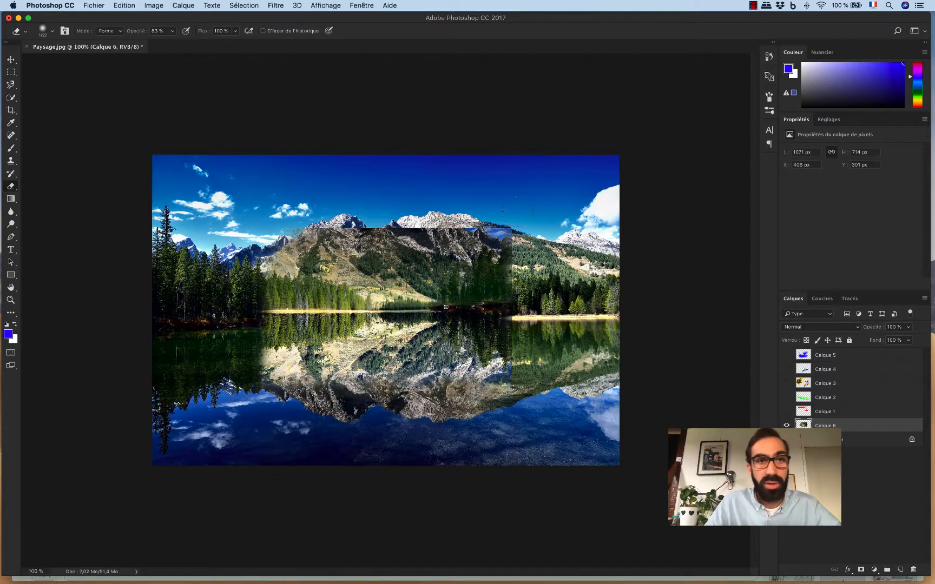
Set the eraser brush's hardness to 100% and erase the mountain area in the upper part of Calque 6
right_click(342, 222)
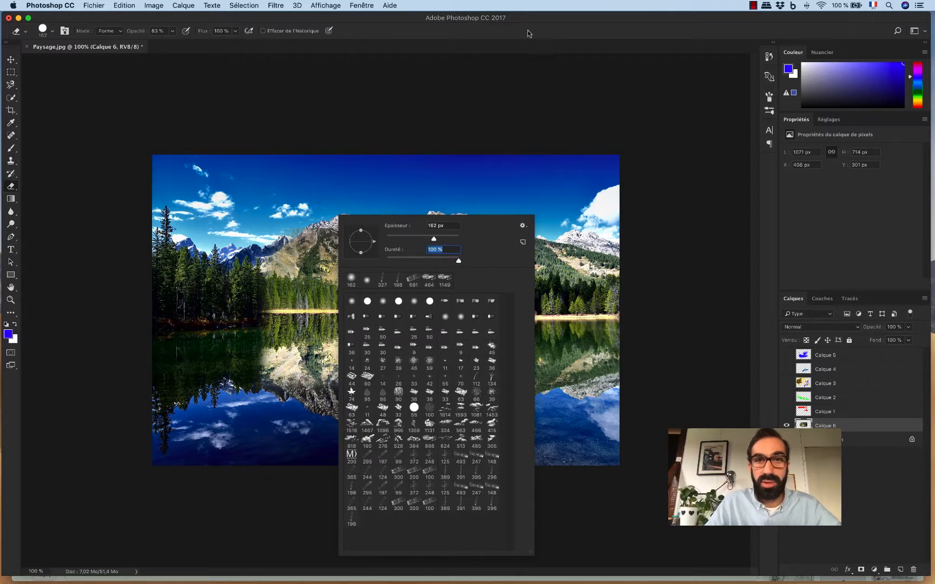
key(Return)
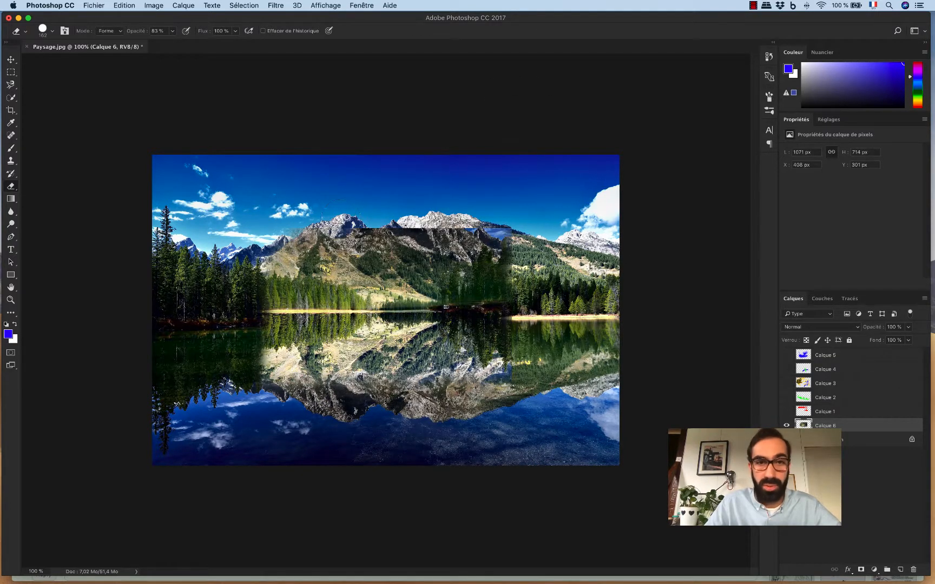
mouse_move(341, 219)
mouse_down()
mouse_move(549, 221)
mouse_move(547, 238)
mouse_up()
mouse_move(354, 242)
mouse_down()
mouse_move(549, 244)
mouse_move(544, 254)
mouse_up()
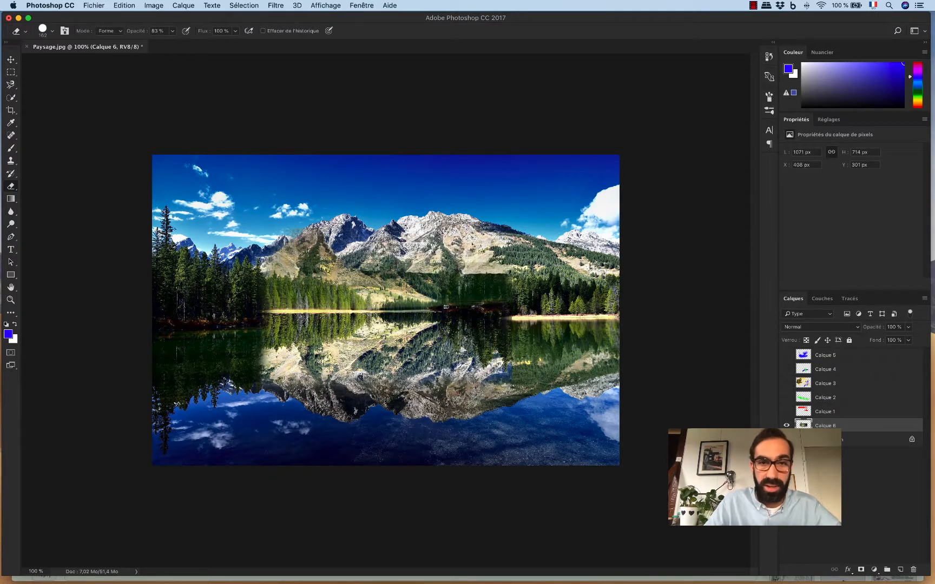
mouse_move(284, 250)
mouse_down()
mouse_move(485, 263)
mouse_move(390, 289)
mouse_move(287, 289)
mouse_move(303, 295)
mouse_up()
Switch the eraser to a softer brush and erase the remaining forest and shoreline of Calque 6 above the water
right_click(387, 269)
click(535, 32)
mouse_move(319, 305)
mouse_down()
mouse_move(378, 307)
mouse_move(292, 311)
mouse_move(406, 313)
mouse_up()
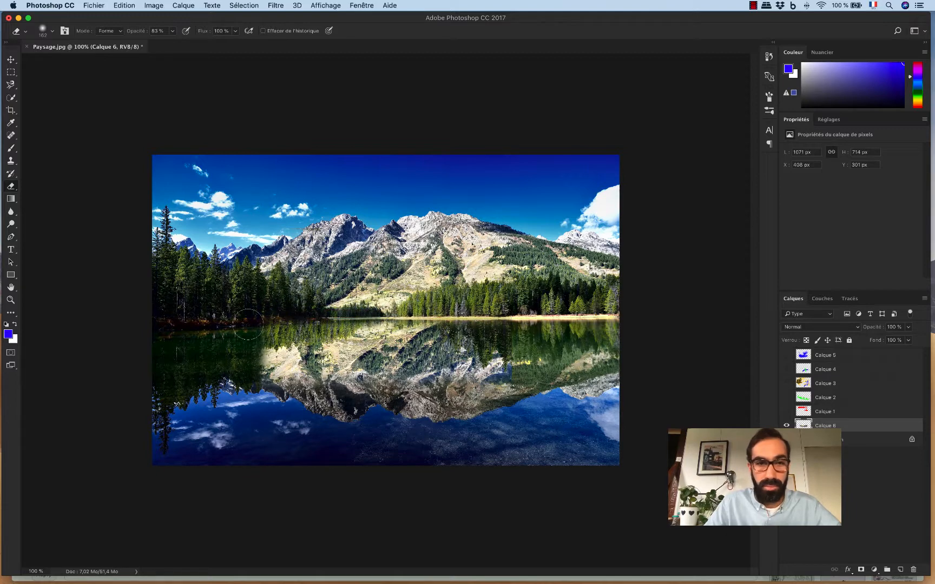
Lower Calque 6's layer opacity to 0%, then hide and show the layer to compare it with the original photo
click(909, 326)
drag(907, 340, 858, 340)
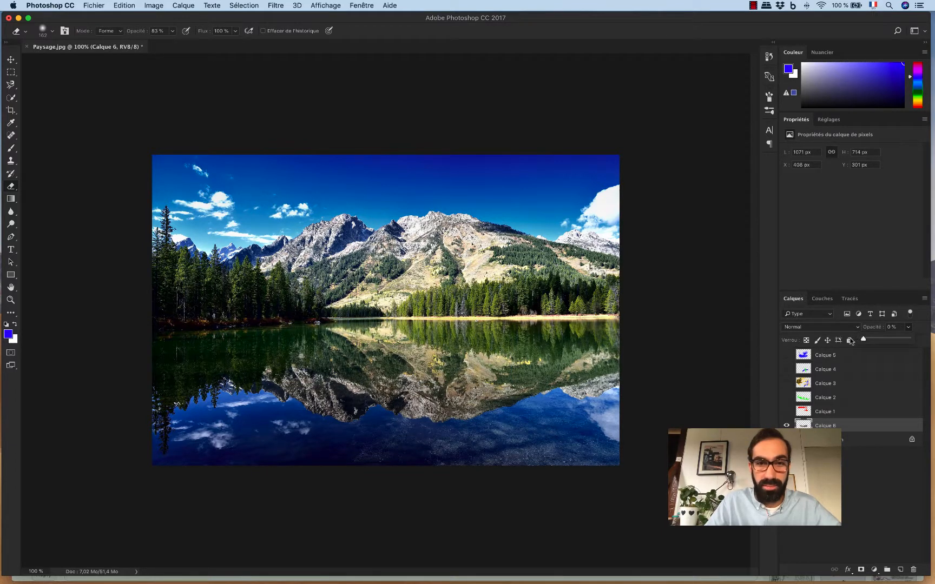
click(786, 426)
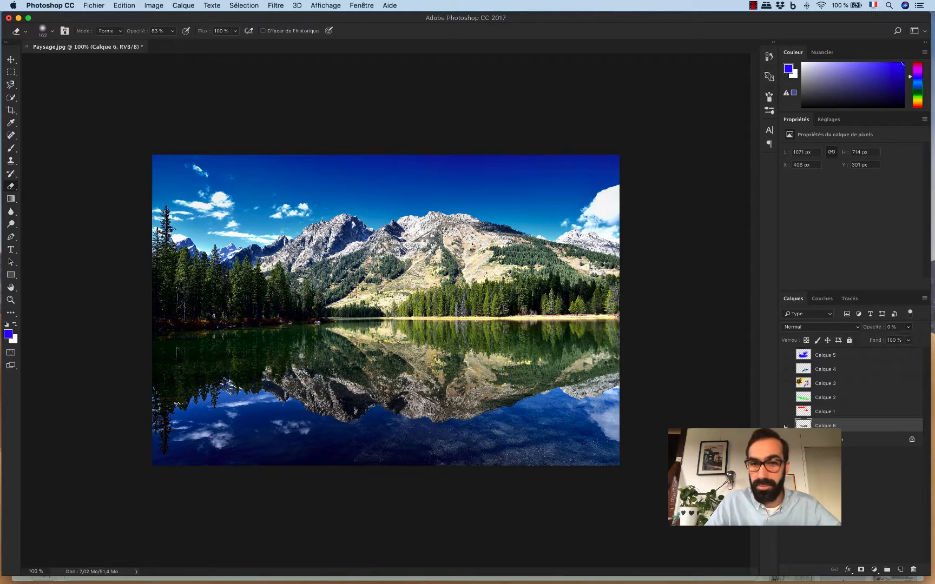
click(786, 426)
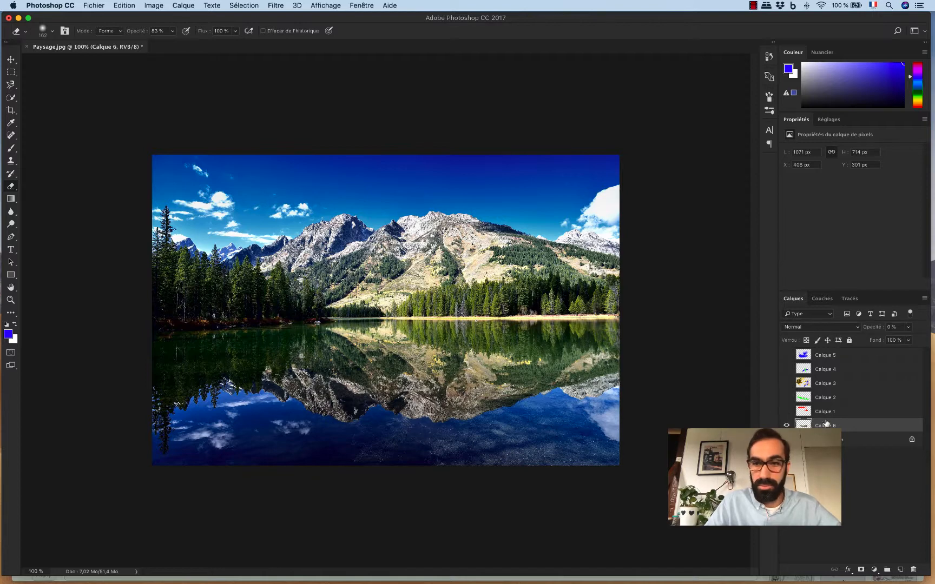
Move Calque 6 up and to the left to about X 379 px, Y 126 px, and open its layer opacity setting
key(v)
mouse_move(454, 401)
mouse_down()
mouse_move(438, 348)
mouse_move(398, 340)
mouse_up()
click(909, 327)
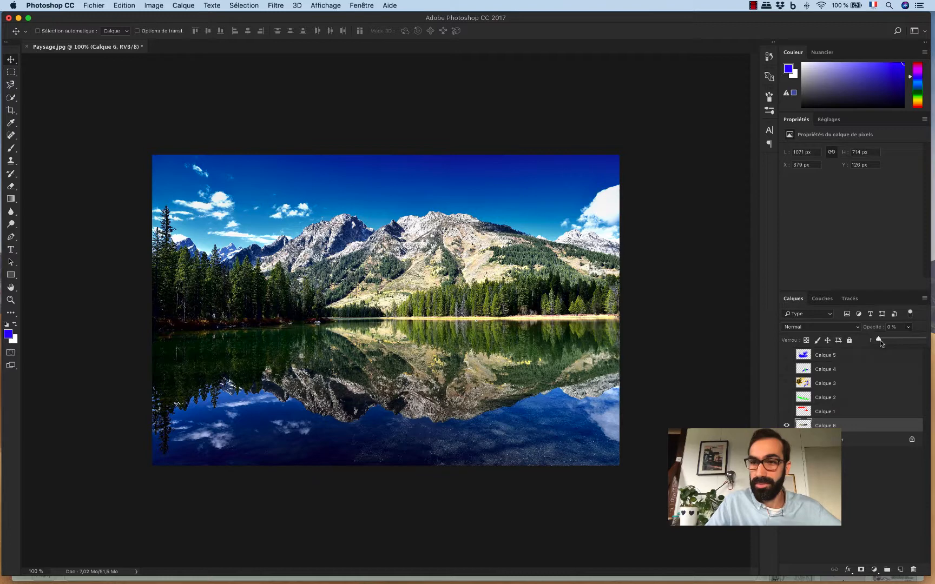